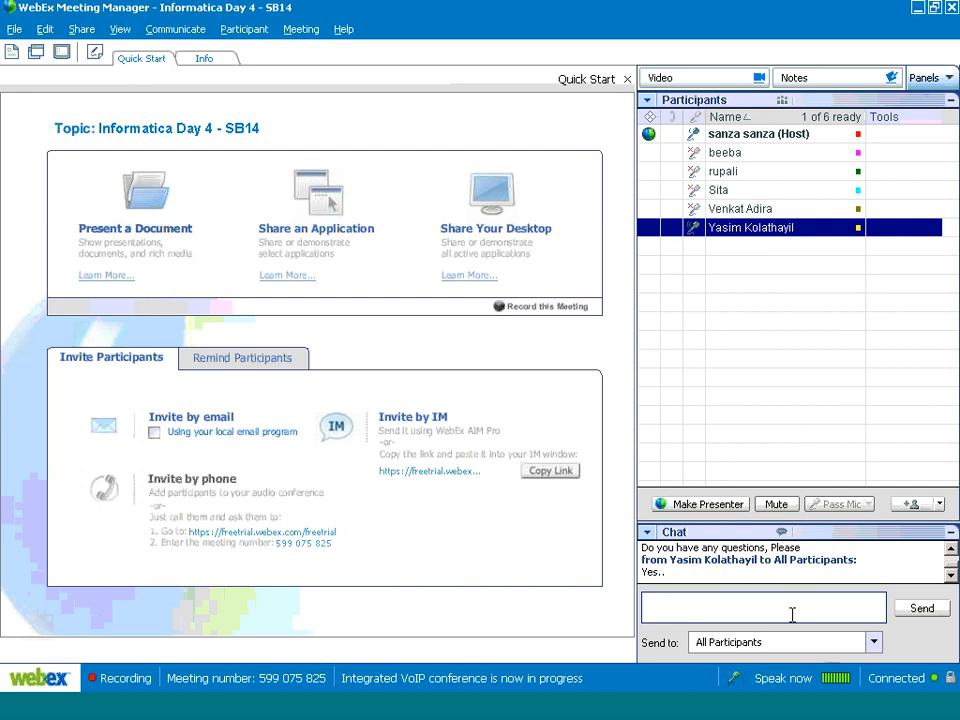
Mute the selected participant's microphone, then switch to PowerPoint and start the slide show from the Chapter 4 slide.
left_click(780, 506)
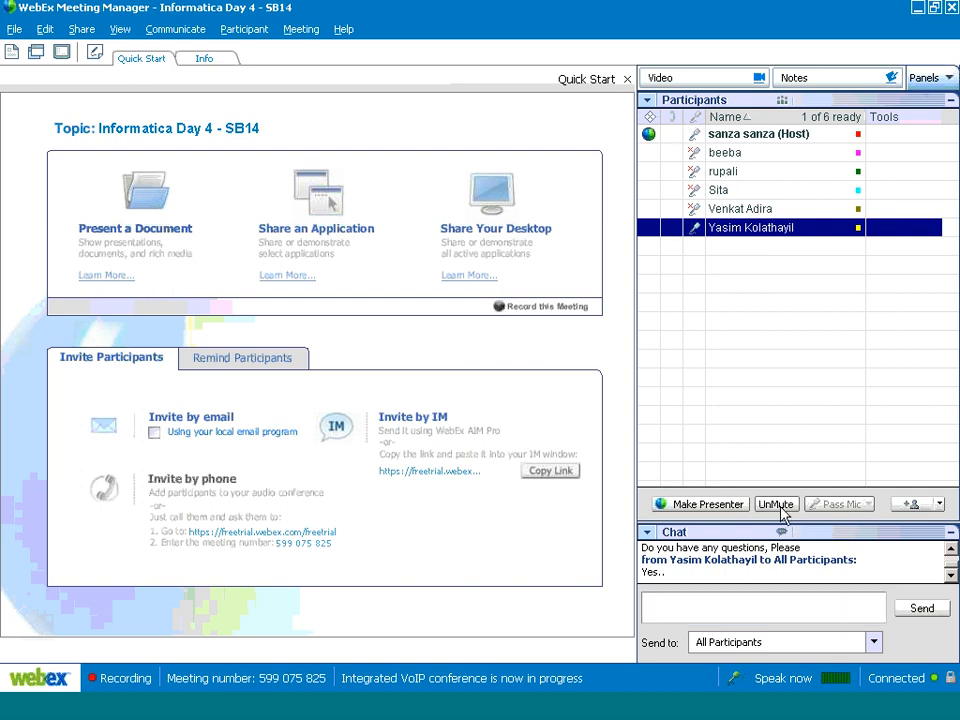
key("alt+Tab")
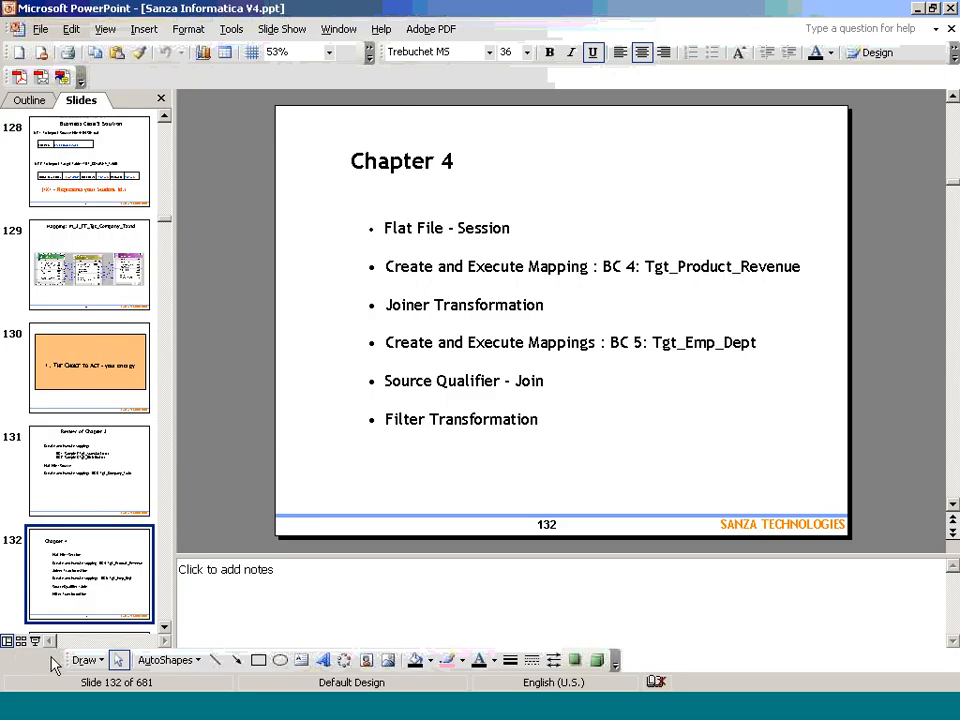
left_click(37, 642)
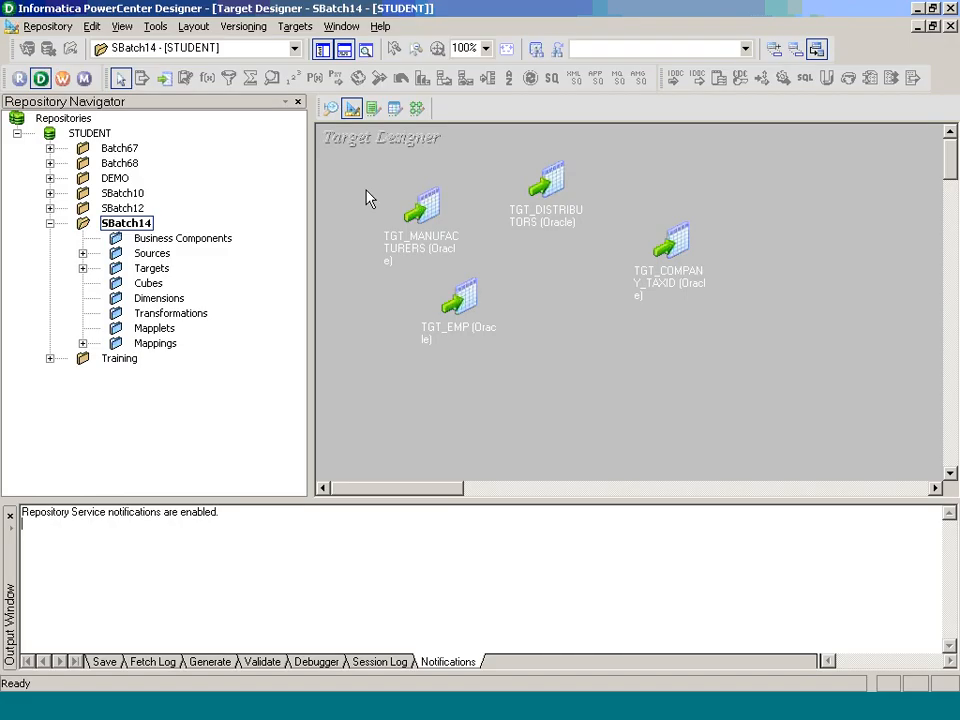
In PowerCenter Designer, show the m_3_FlatFile_Tgt_Company_Taxid mapping in the Mapping Designer and point out its flat file source and TGT_COMPANY_TAXID target.
left_click(417, 108)
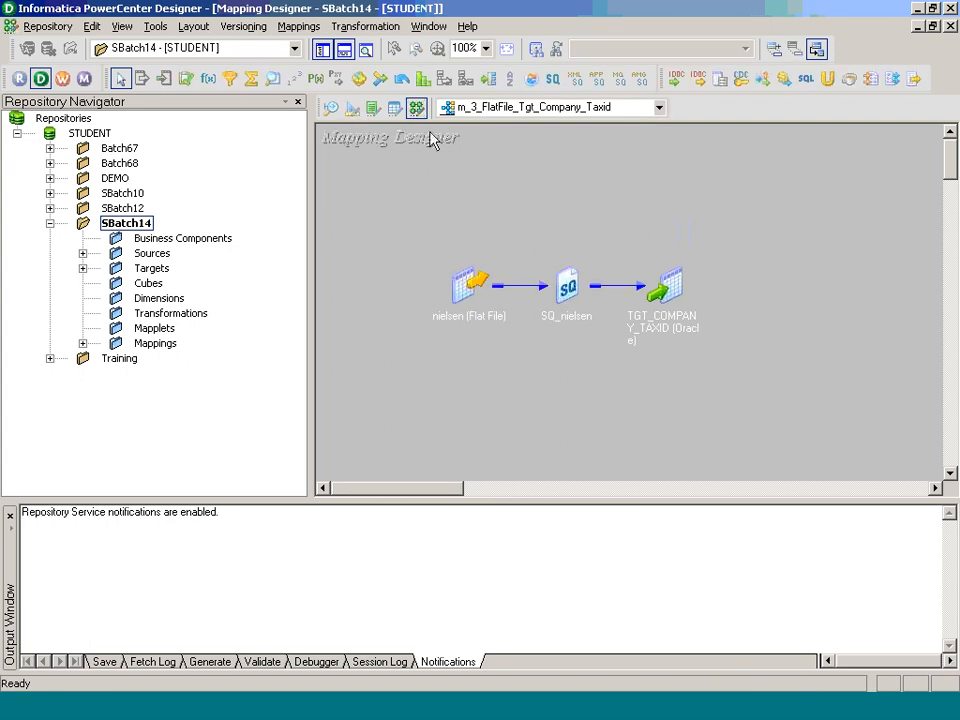
left_click(460, 280)
left_click(670, 332)
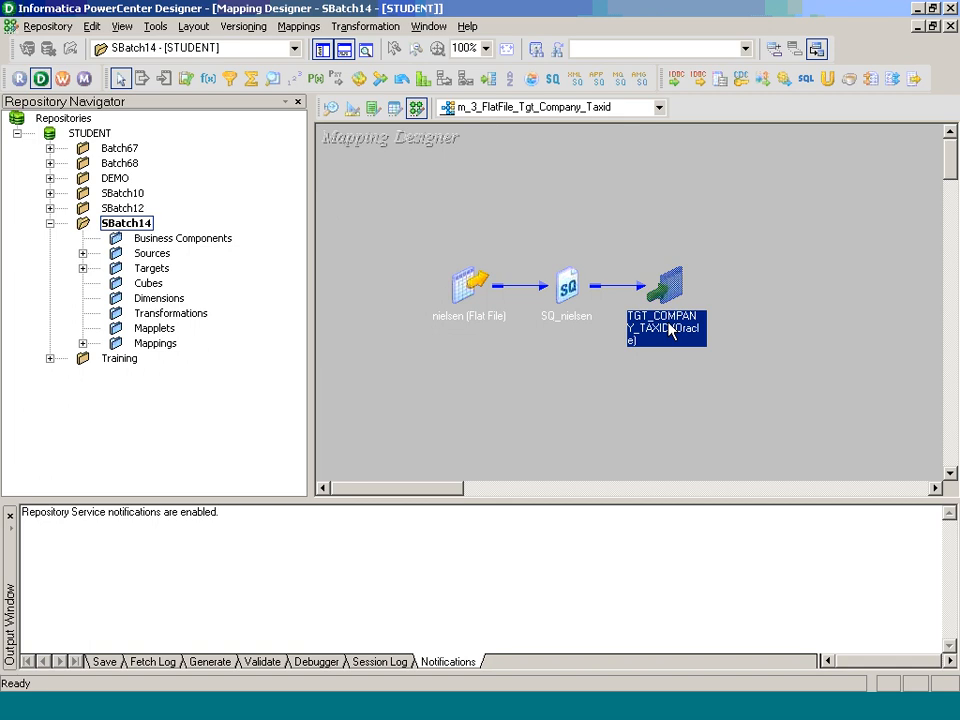
Switch to Paint and draw a large unfilled black rectangle framing most of the visible canvas.
left_click(418, 712)
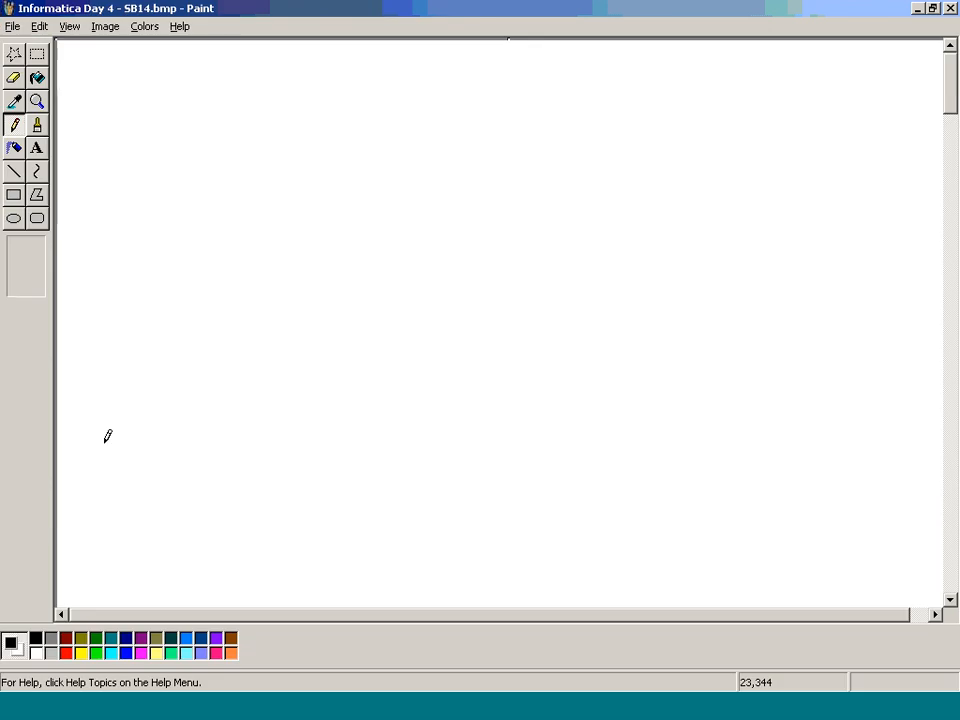
left_click(14, 195)
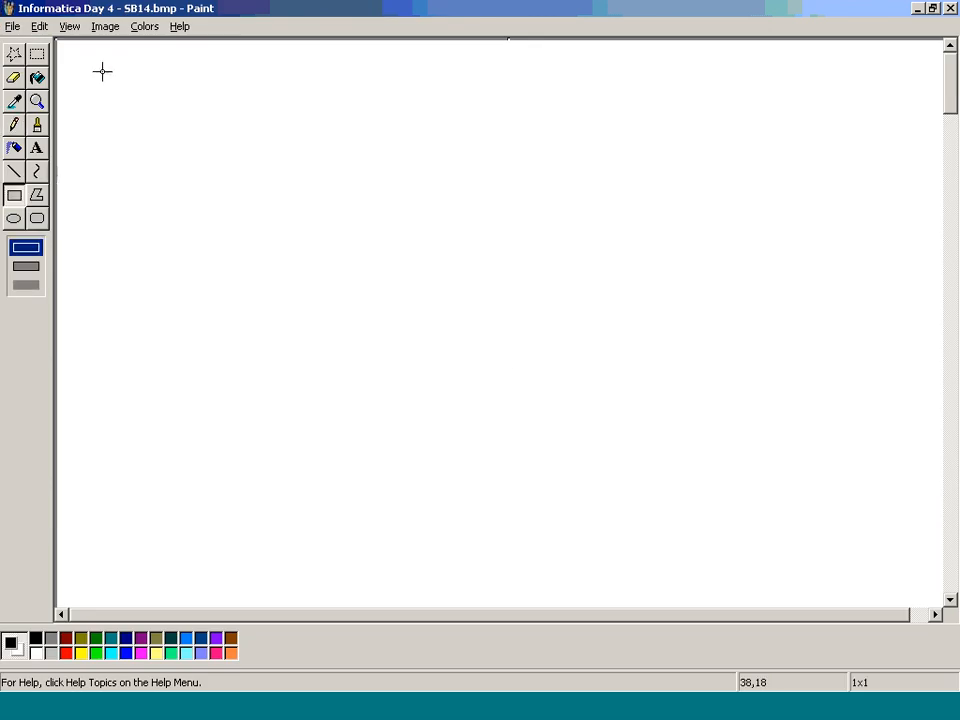
left_click_drag(94, 58, 877, 559)
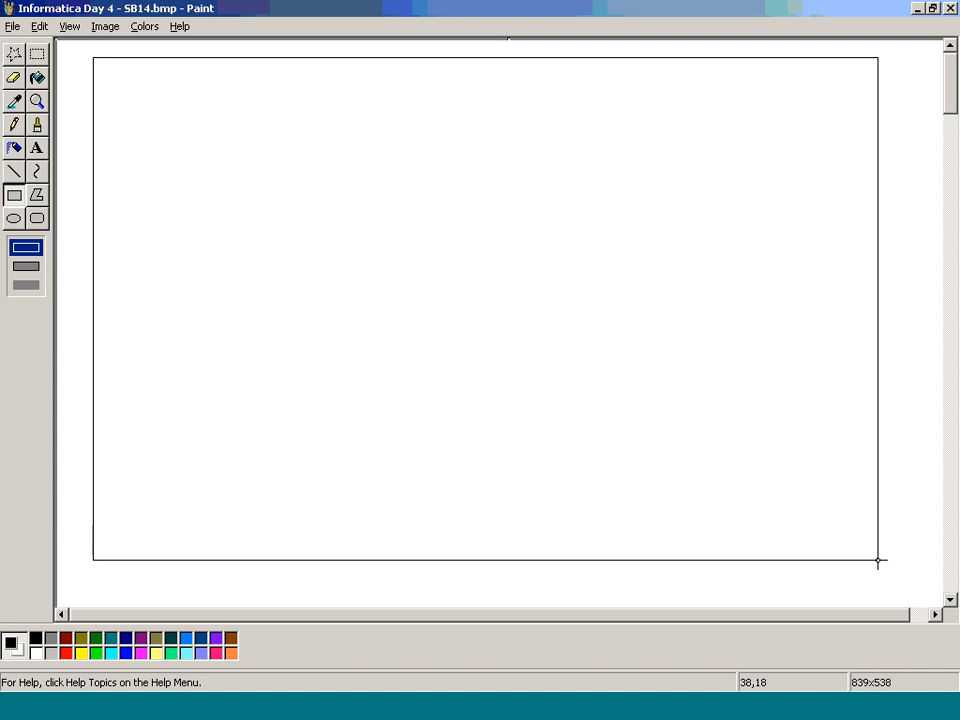
Create a text box about 731 x 487 pixels inside the rectangle and enter the heading "Source / Target - Flat File".
left_click(36, 150)
left_click_drag(107, 78, 789, 530)
type("Sou")
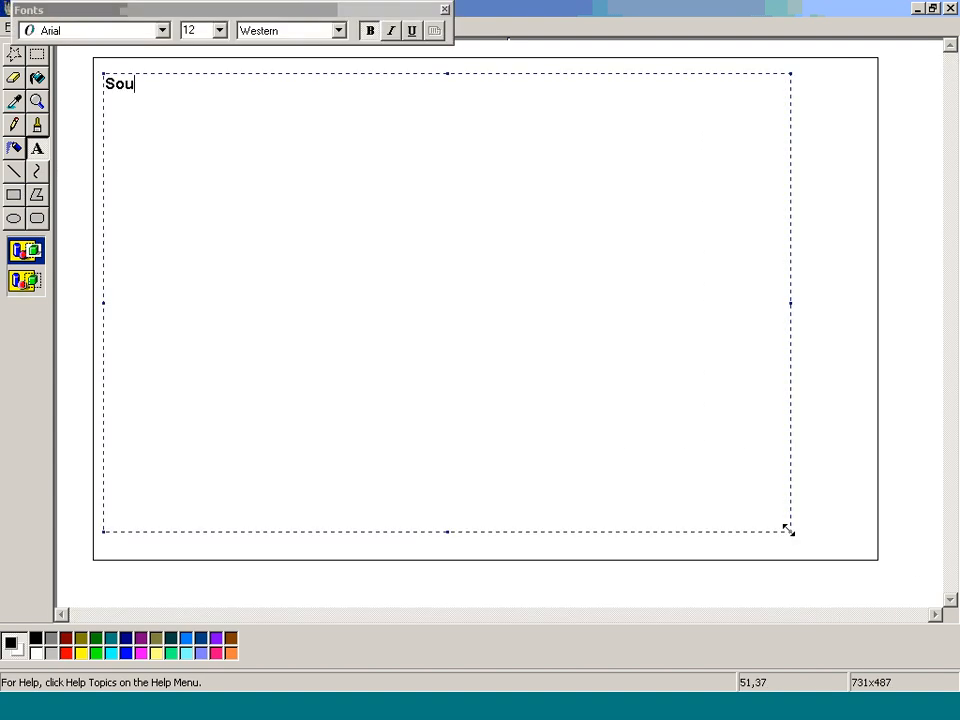
type("ree -")
key("BackSpace")
type(",")
key("BackSpace")
key("BackSpace")
type("/ Target -  ")
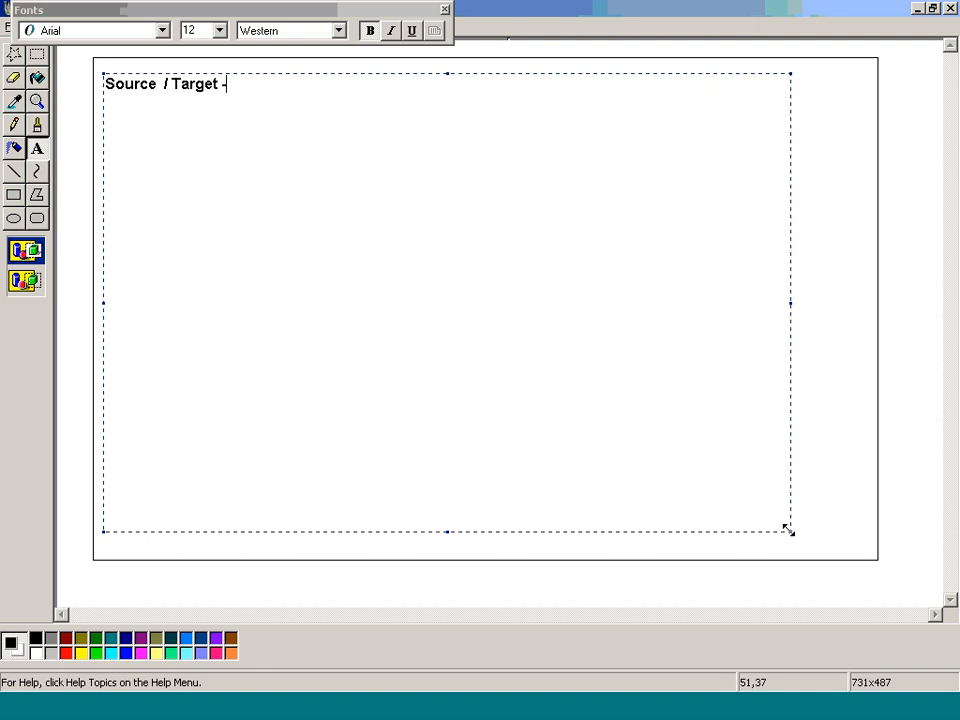
type("Flat File")
Add an indented line below the heading reading "Define - Flat File- Manually".
key("Return")
key("Tab")
type("Defi")
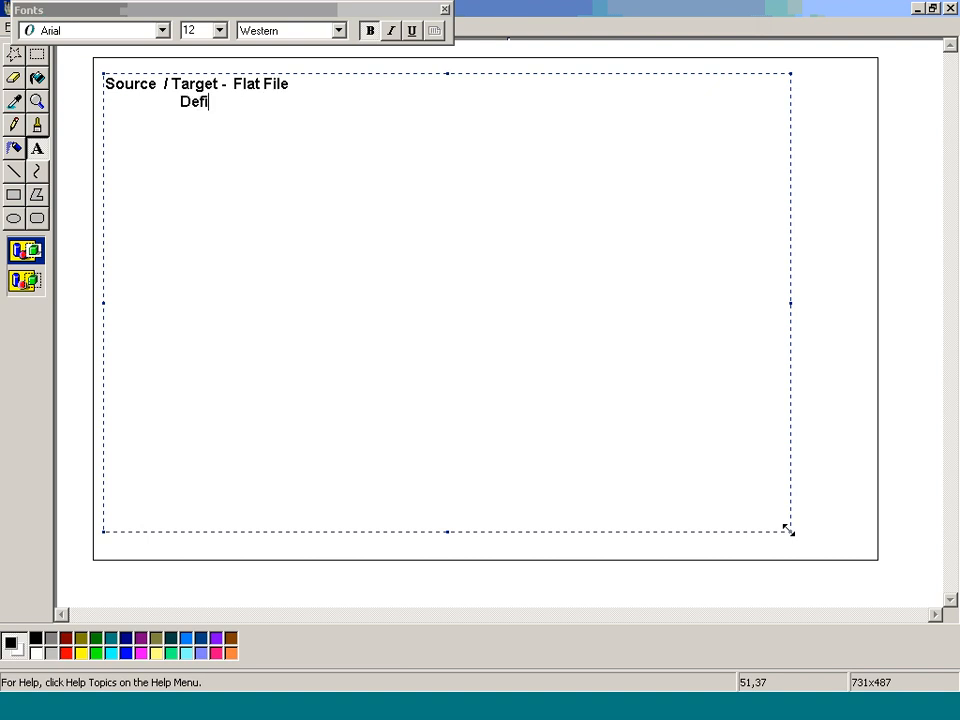
type("ne - Flat File-  ")
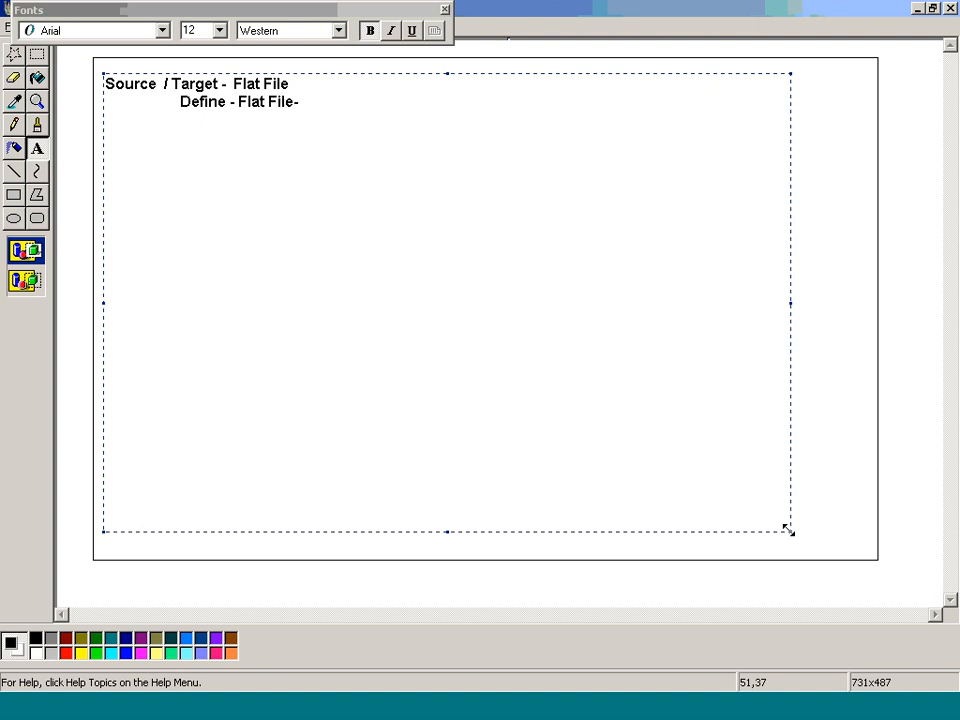
type("Manually")
Start a further indented line beneath "Manually" with the text "Import the Flat File -".
key("Return")
key("Tab")
key("Tab")
key("Tab")
type("Improt")
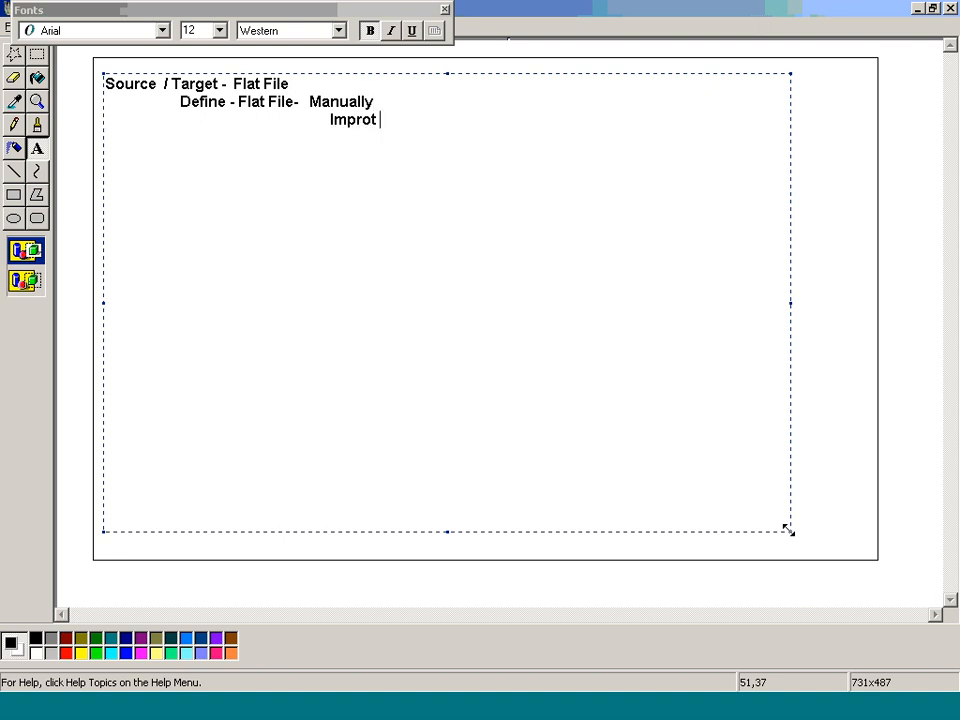
key("ctrl+z")
key("ctrl+y")
type("the Flat File - ")
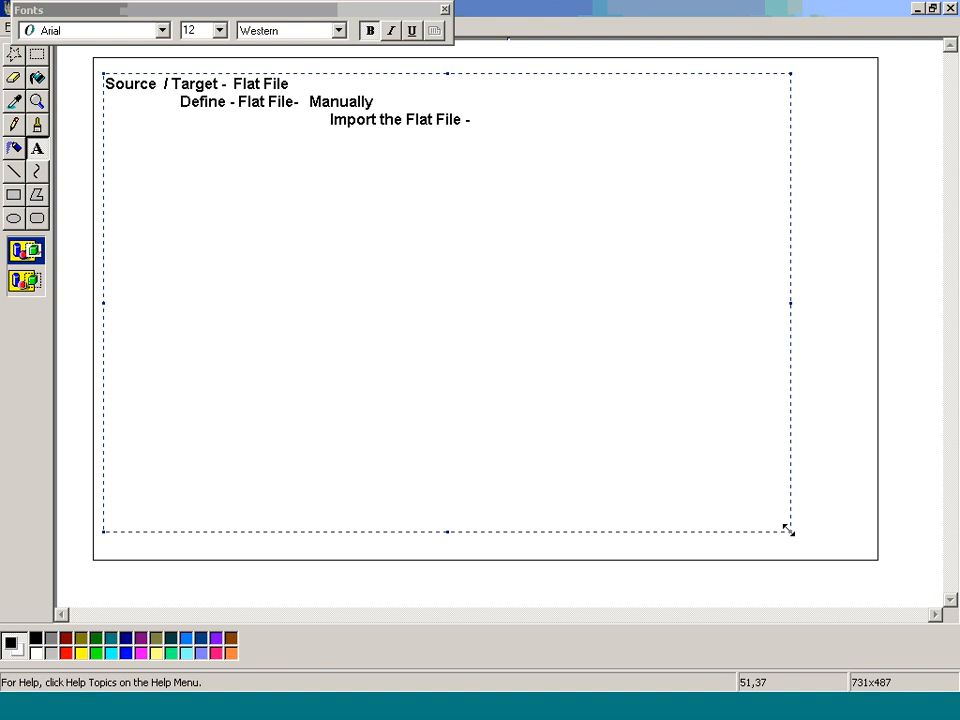
type(" File wi")
type("th sam")
type("ple")
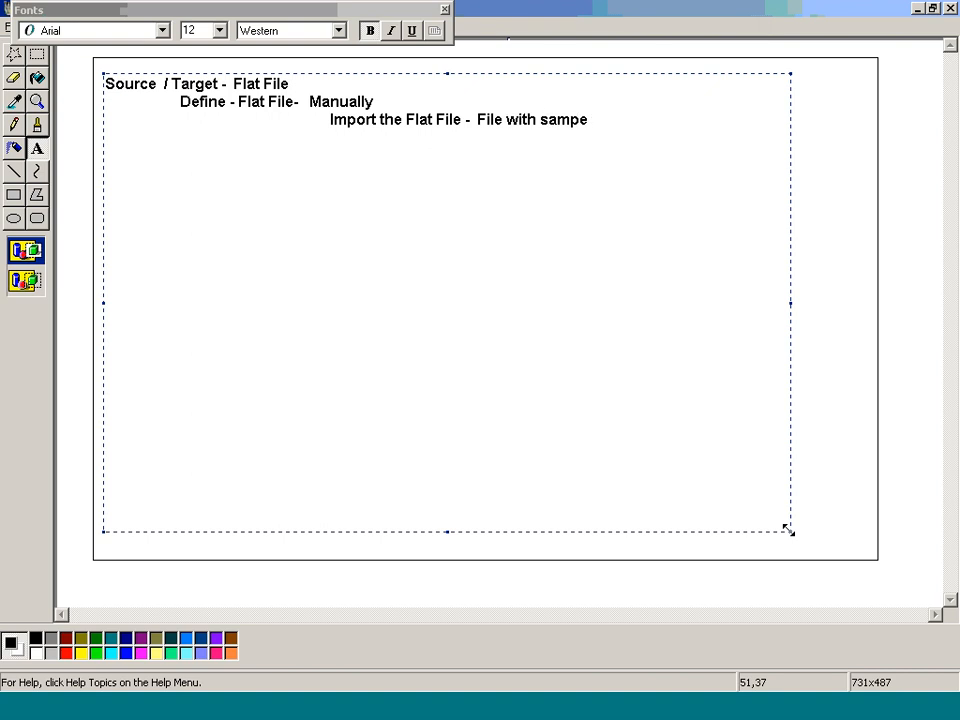
type(" should be on the Ck")
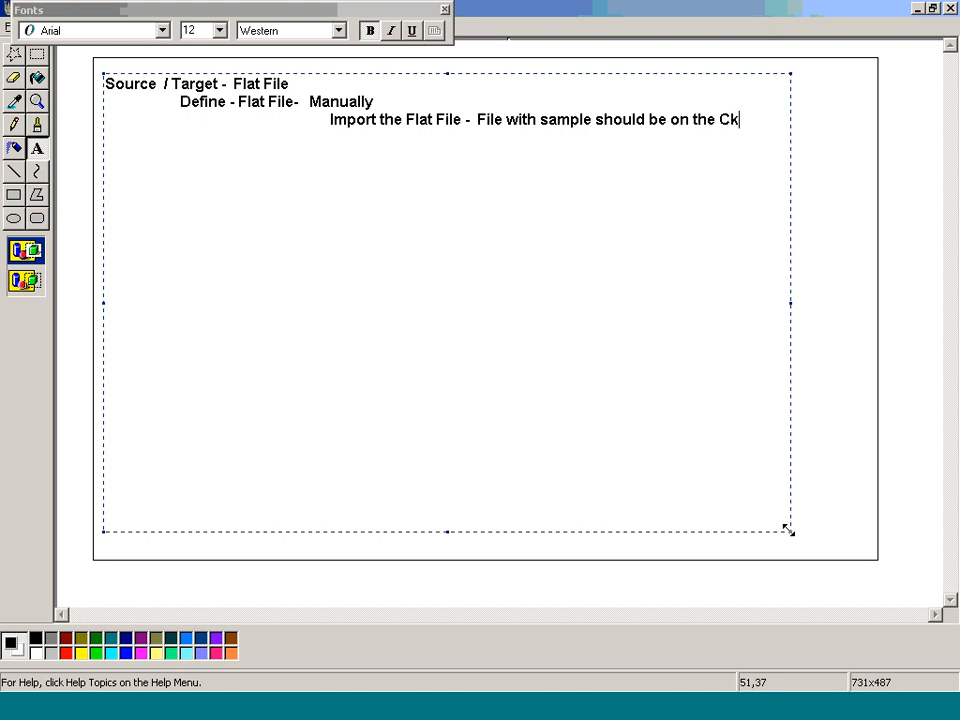
Complete the import line with "File with sample should be on the Client (Dev. Machine/ Designer Software)".
key("BackSpace")
type("lient (Dev. Mac")
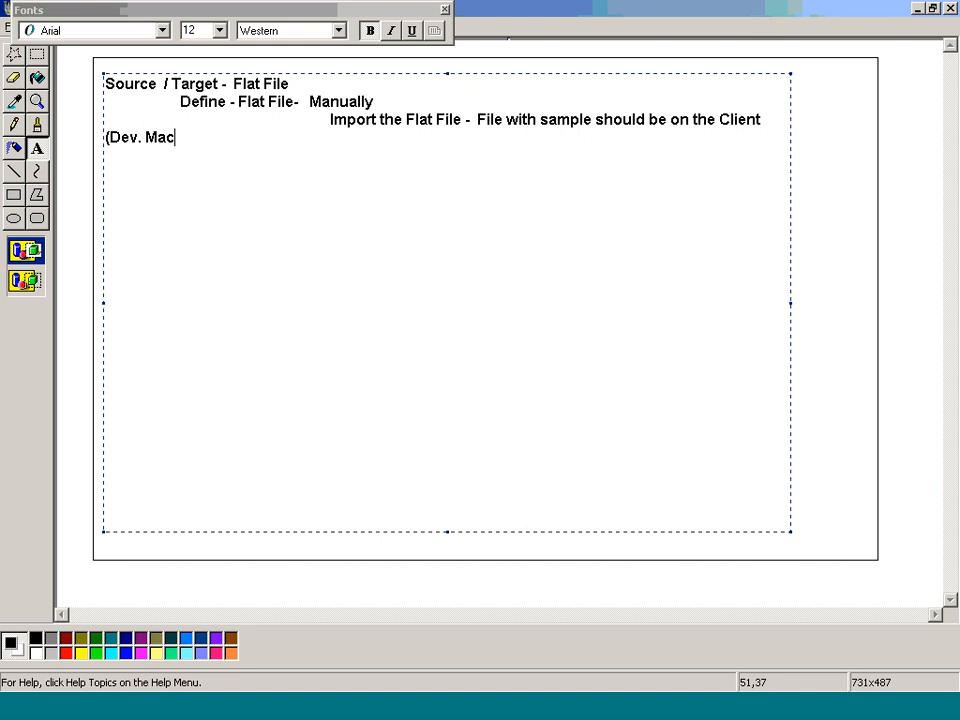
type("hine/ Designer Software)")
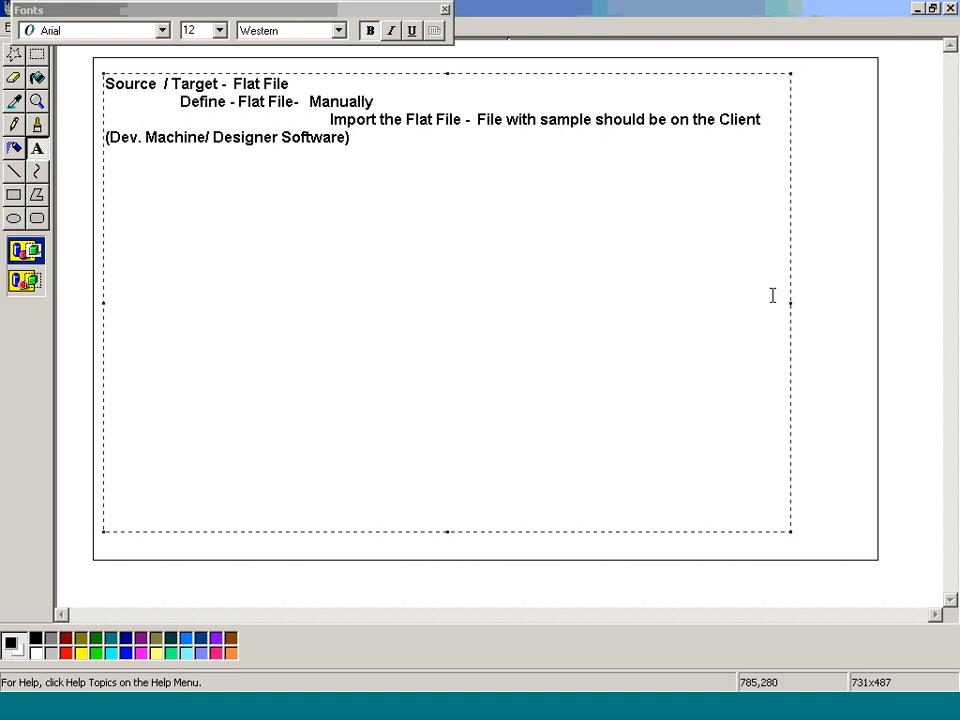
Widen the text box almost to the rectangle's edge, indent the wrapped "Machine/ Designer Software)" line under the import note, and end it with a period.
left_click_drag(790, 301, 868, 313)
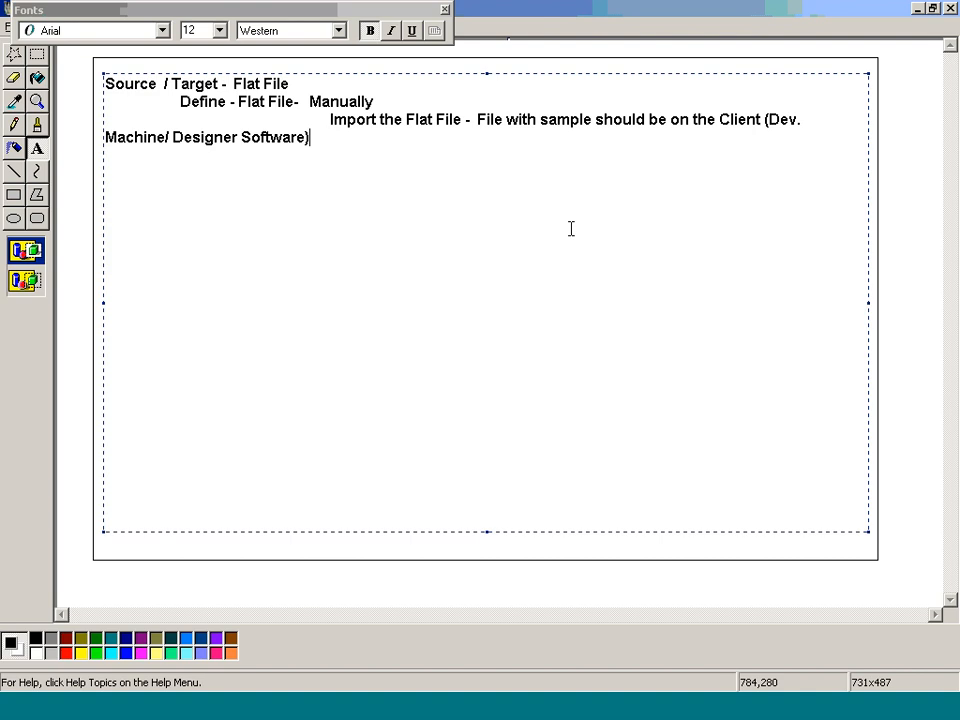
key("Home")
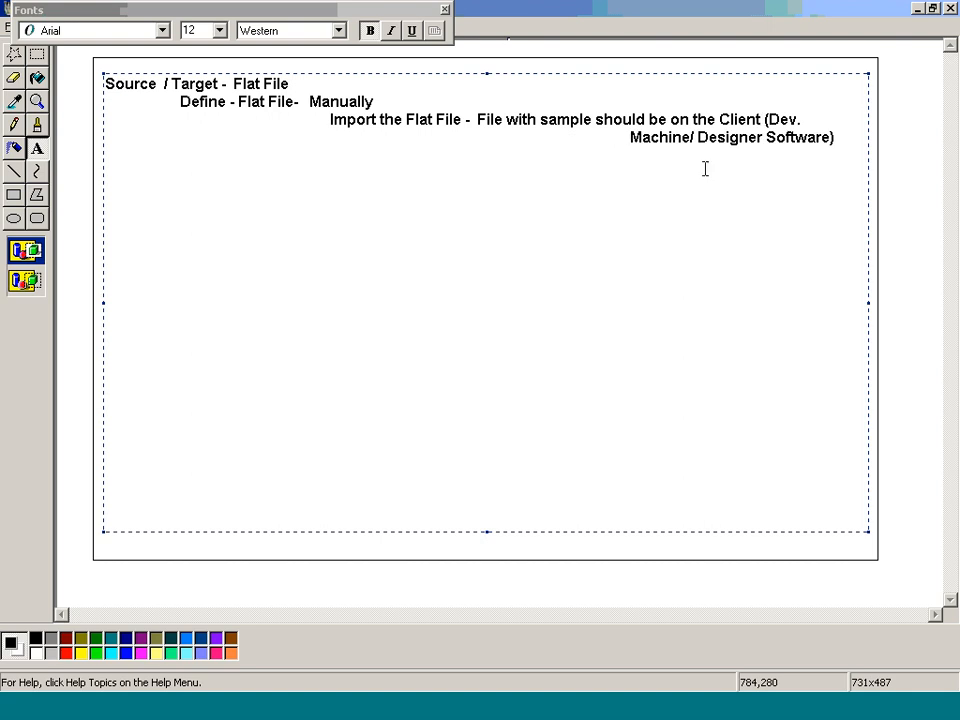
left_click(849, 135)
type(".")
Leave two blank lines and add the heading "Mapping - Source Flat File-".
key("Return")
key("Return")
key("Return")
type("Mapping  ")
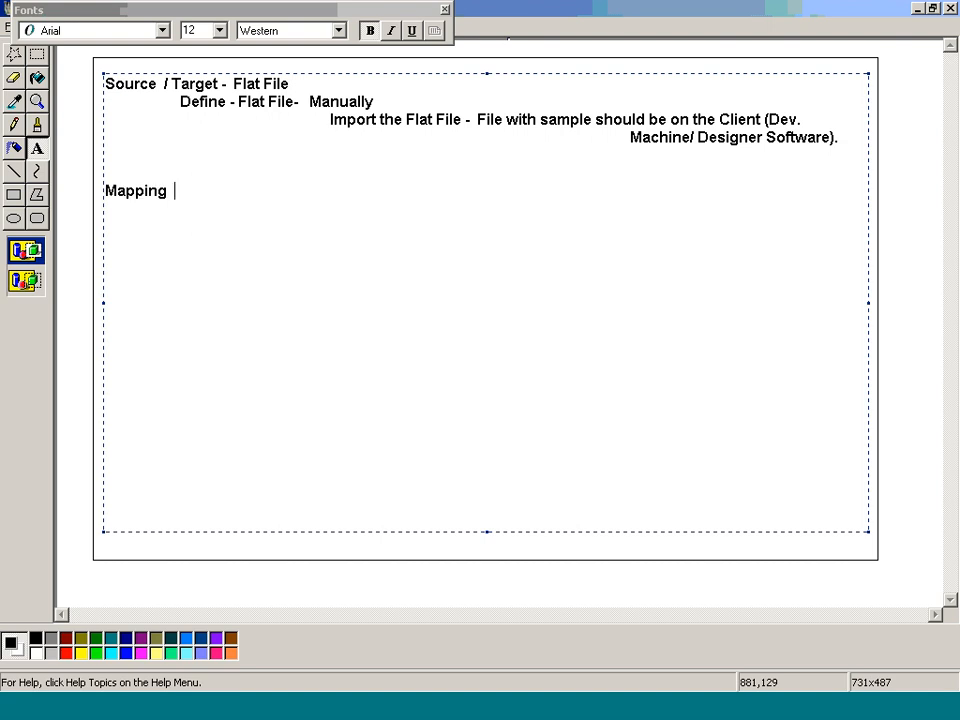
type("- Source Flat")
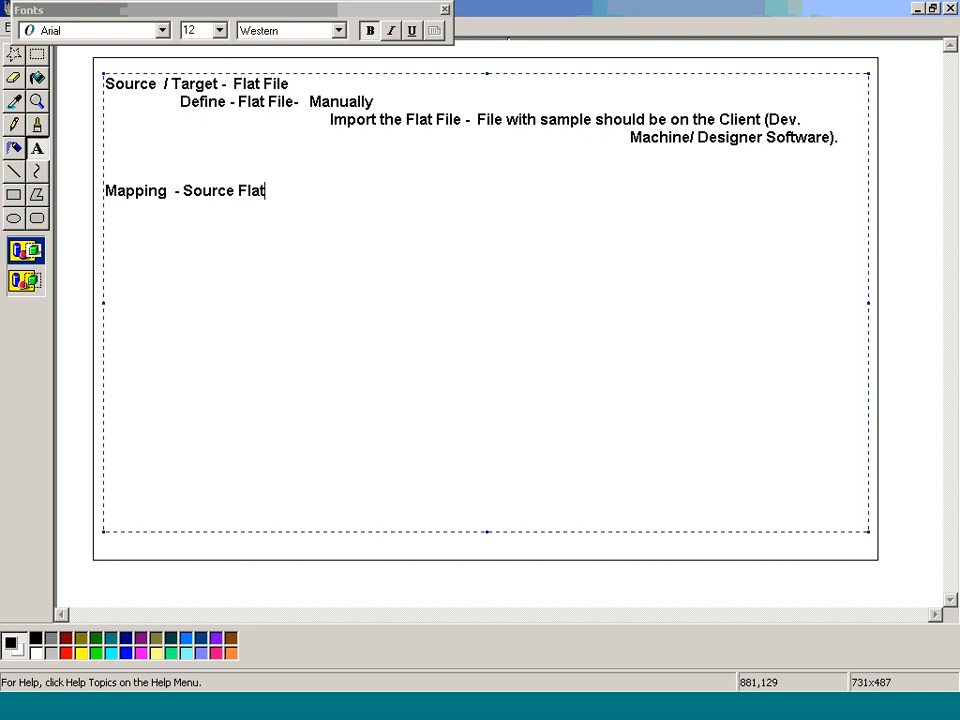
type(" File-")
Add the indented question "How it Works?" under the Mapping heading and begin another indented line two rows below it.
key("Return")
key("Tab")
type("How it Work")
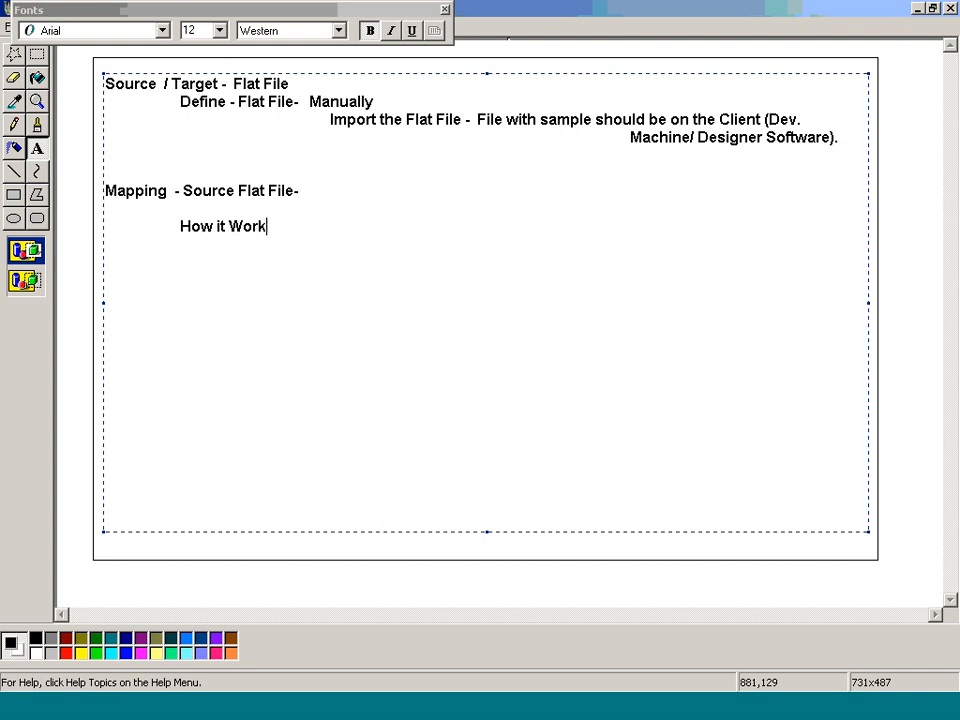
type("s?")
key("Return")
key("Return")
key("Tab")
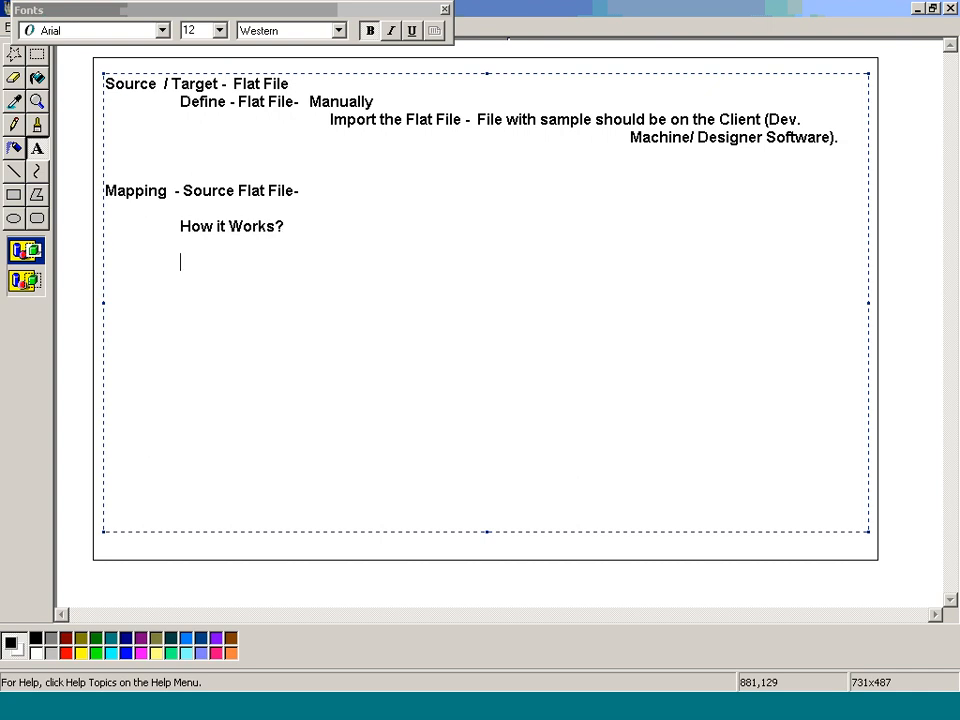
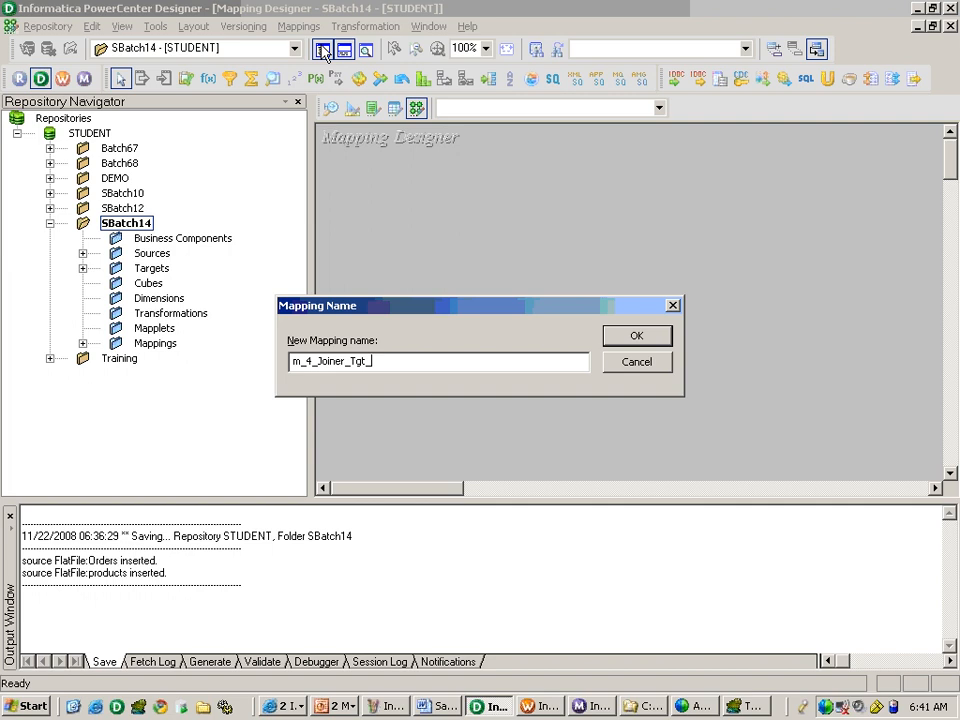
Complete the new mapping name as m_4_Joiner_Tgt_Product_Revenue and create the mapping.
type("evenue")
key("Return")
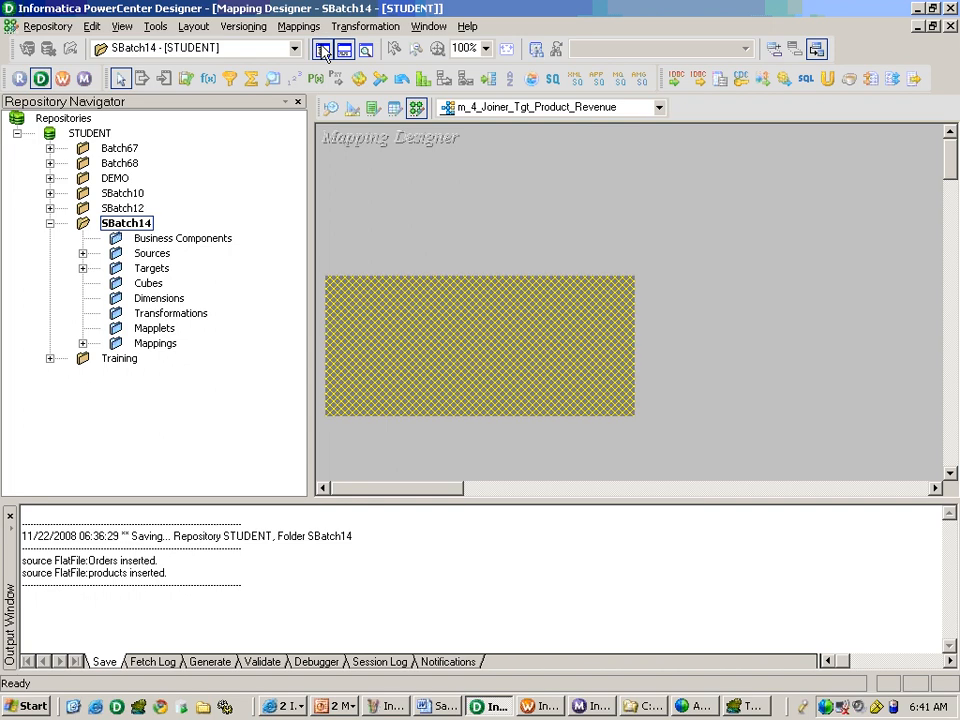
Switch to the ETL specification in Word and review the section 7.7 source-to-target mapping for TGT_PRODUCT_REVENUE.
key("alt+Tab")
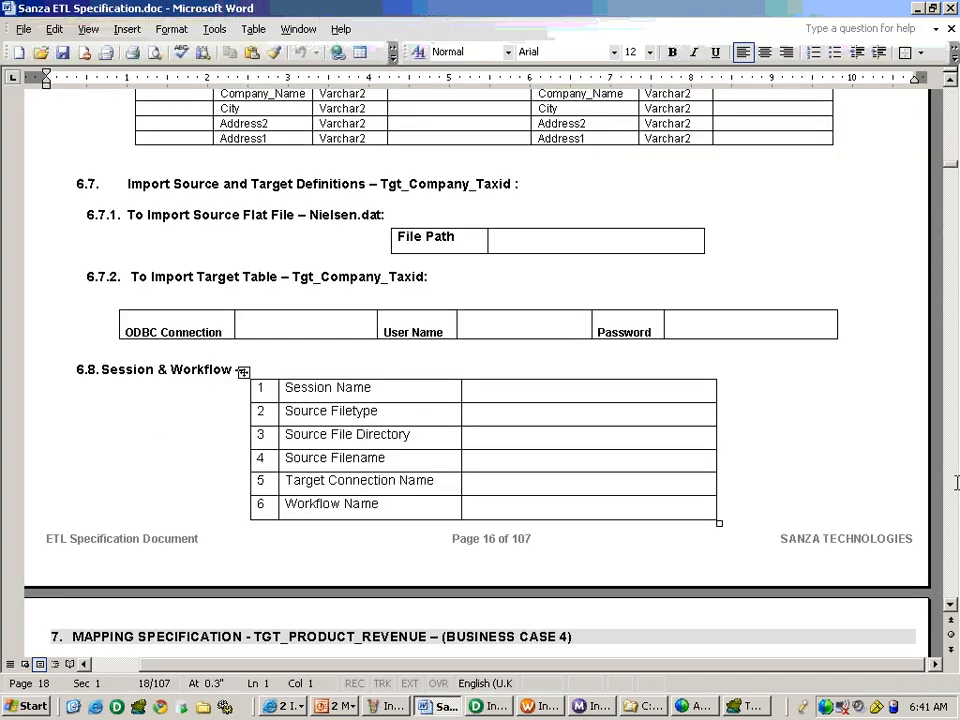
scroll(956, 483, "down", 15)
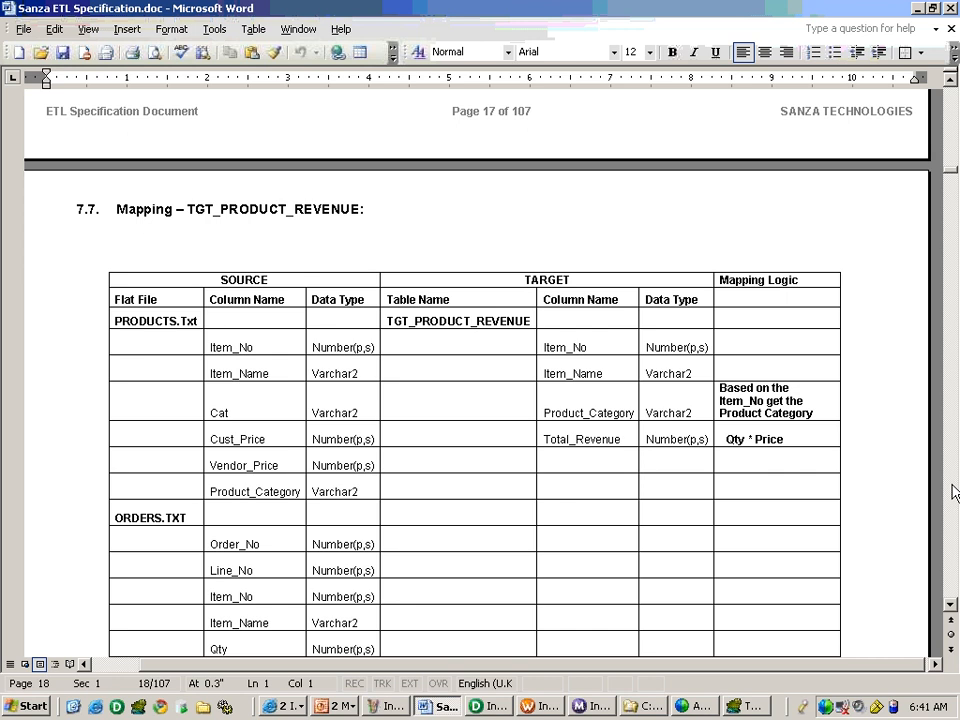
scroll(955, 492, "down", 1)
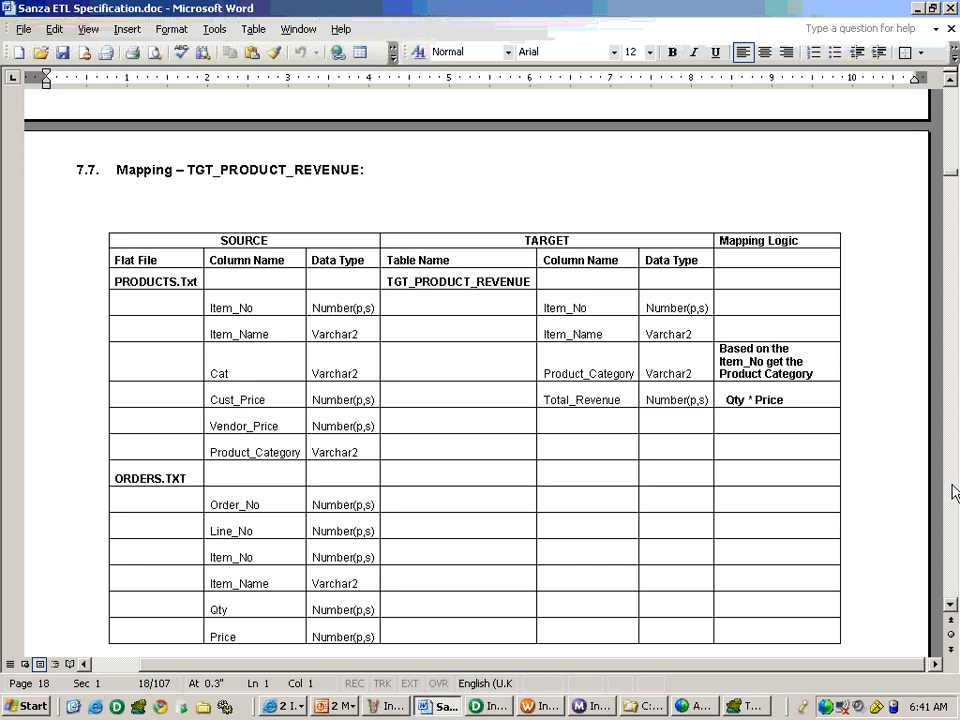
key("alt+Tab")
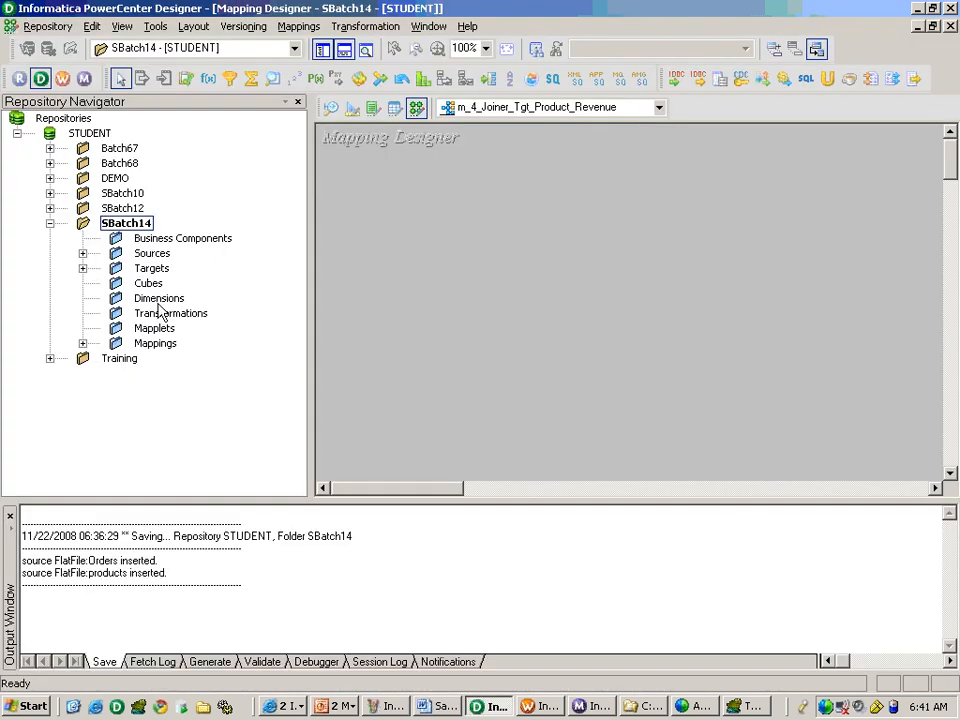
Switch to PowerCenter Designer's mapping and add the products and Orders flat file sources and the TGT_PRODUCT_REVENUE target from SBatch14.
left_click(82, 253)
double_click(183, 268)
left_click_drag(217, 313, 385, 212)
left_click_drag(215, 298, 362, 400)
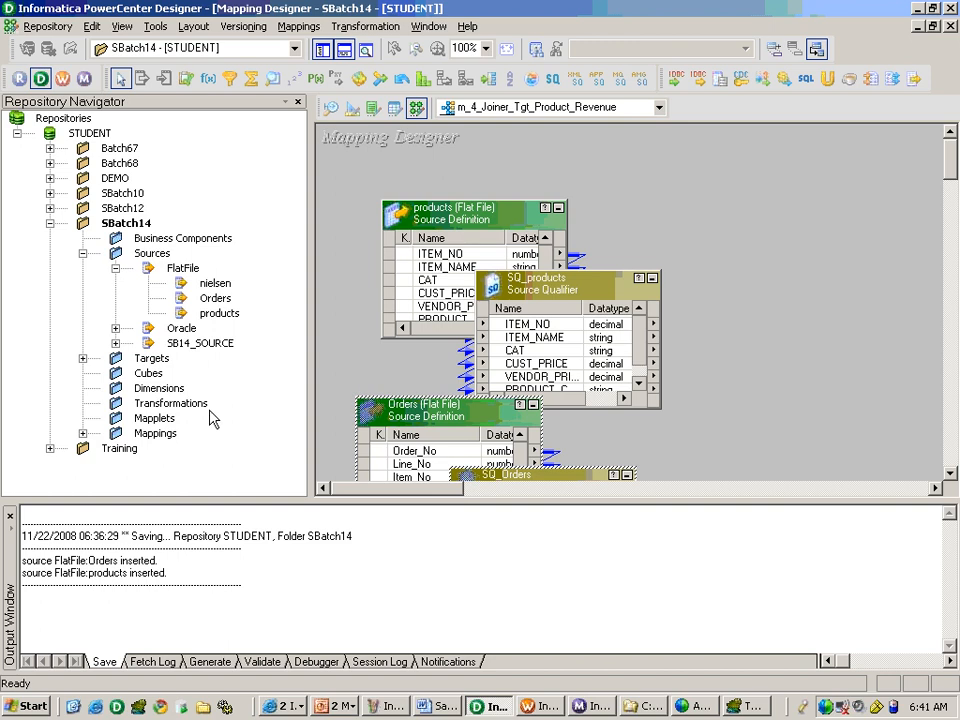
left_click(82, 358)
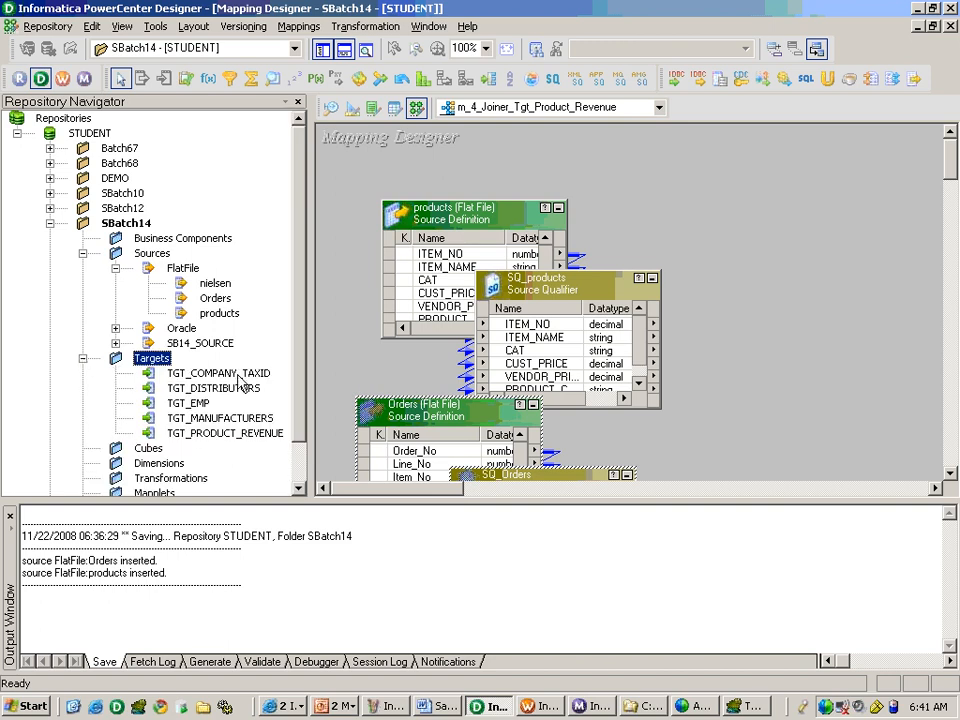
left_click_drag(242, 433, 850, 275)
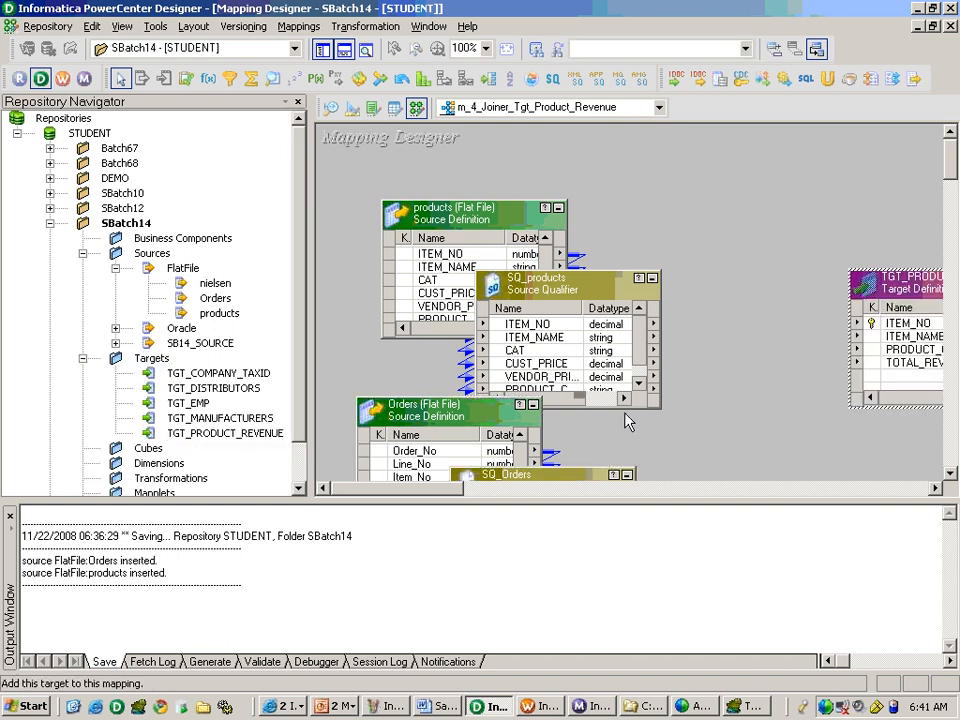
Hide the Repository Navigator and arrange the mapping with SQ_products and the target spaced apart and the products source iconized.
left_click(322, 48)
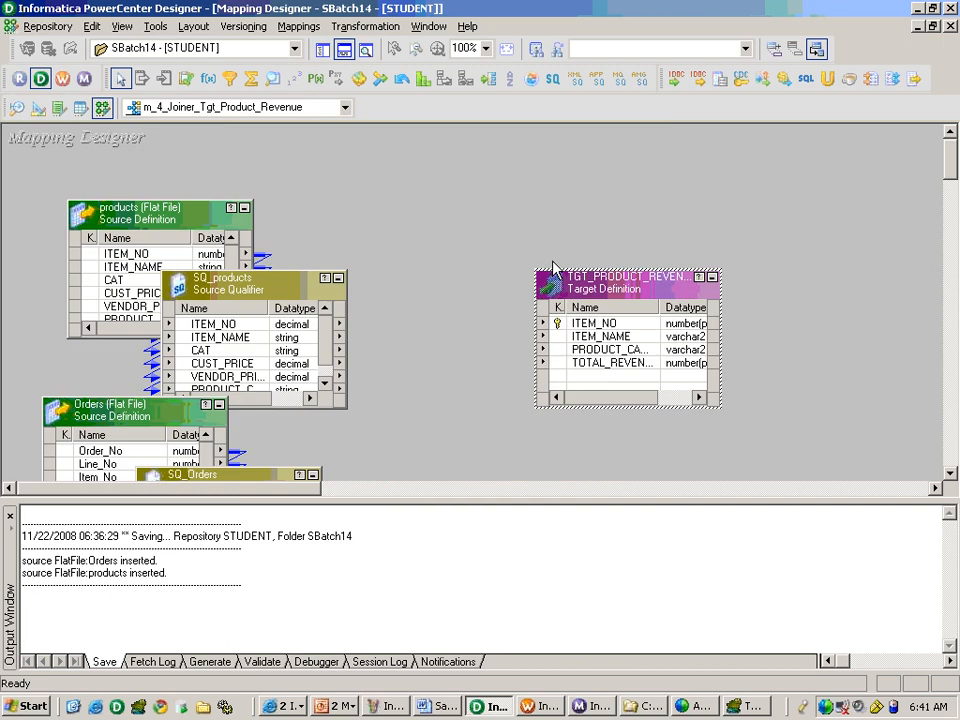
left_click_drag(553, 268, 657, 260)
left_click_drag(264, 280, 412, 217)
left_click(244, 207)
Examine the SQ_products source qualifier's properties, including User Defined Join and Source Filter, for availability with flat files.
double_click(407, 210)
left_click(477, 176)
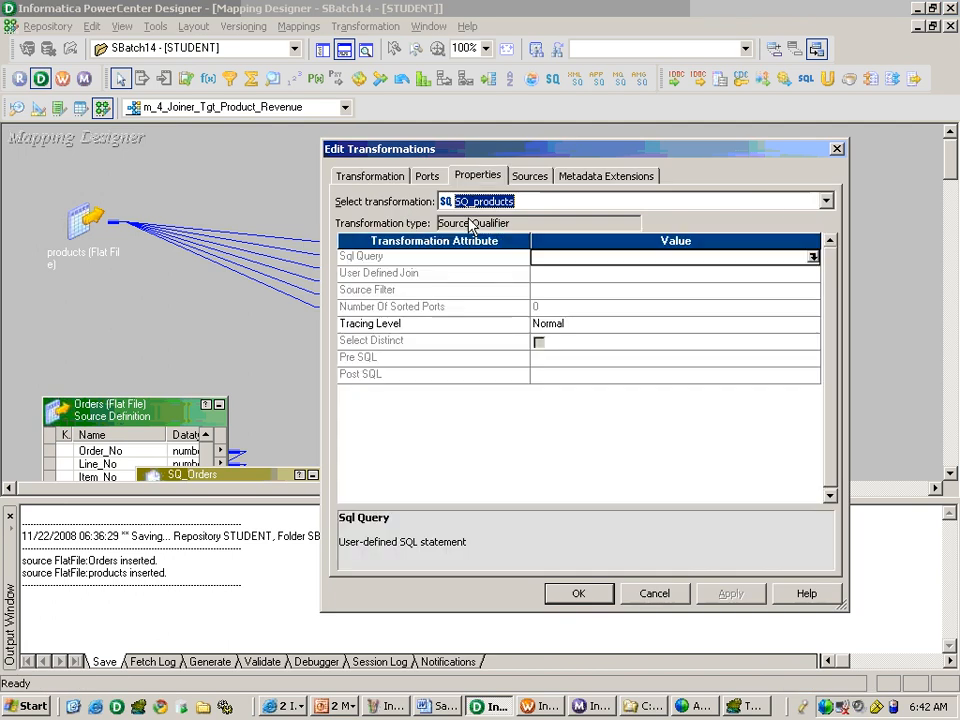
left_click(486, 275)
left_click(478, 292)
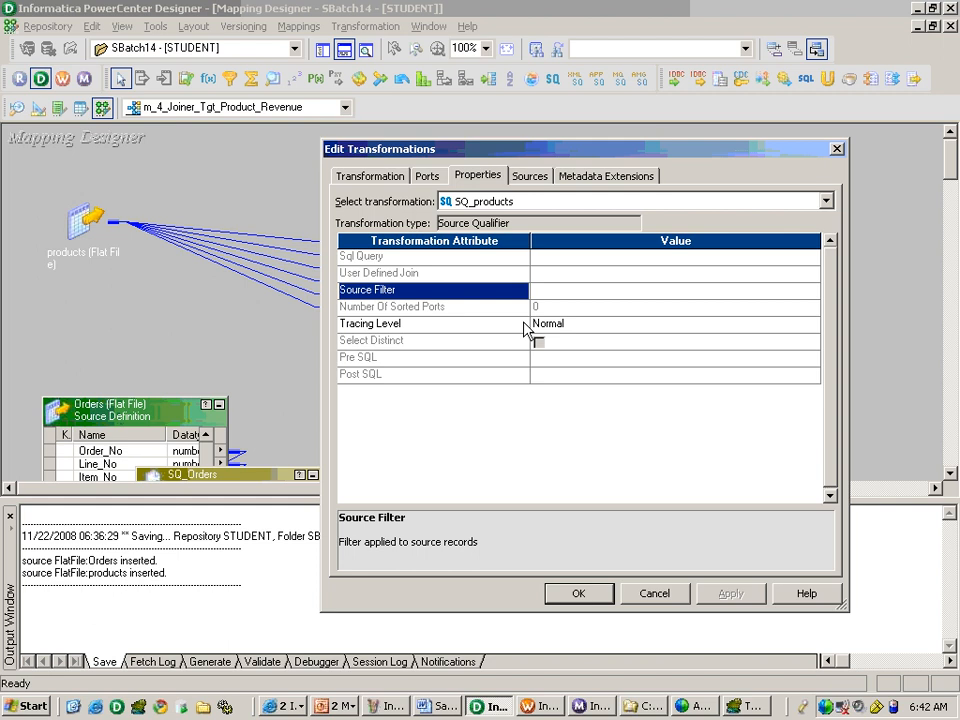
left_click(570, 598)
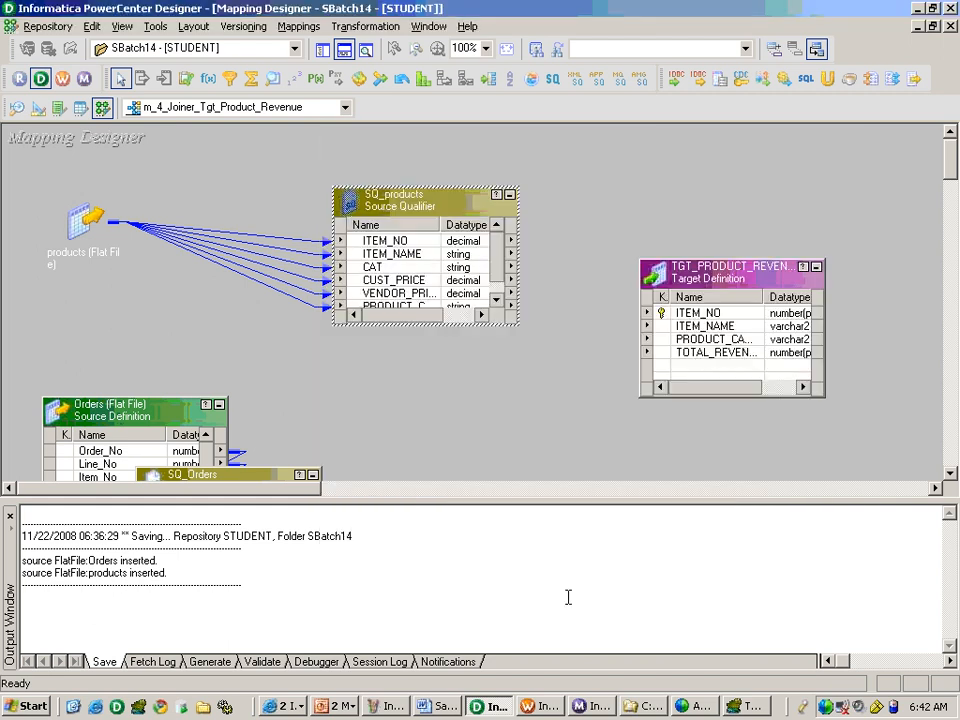
Hide the Output window and tidy the mapping with the Orders source iconized and both source qualifiers placed beside their sources.
left_click(343, 52)
left_click_drag(255, 484, 493, 396)
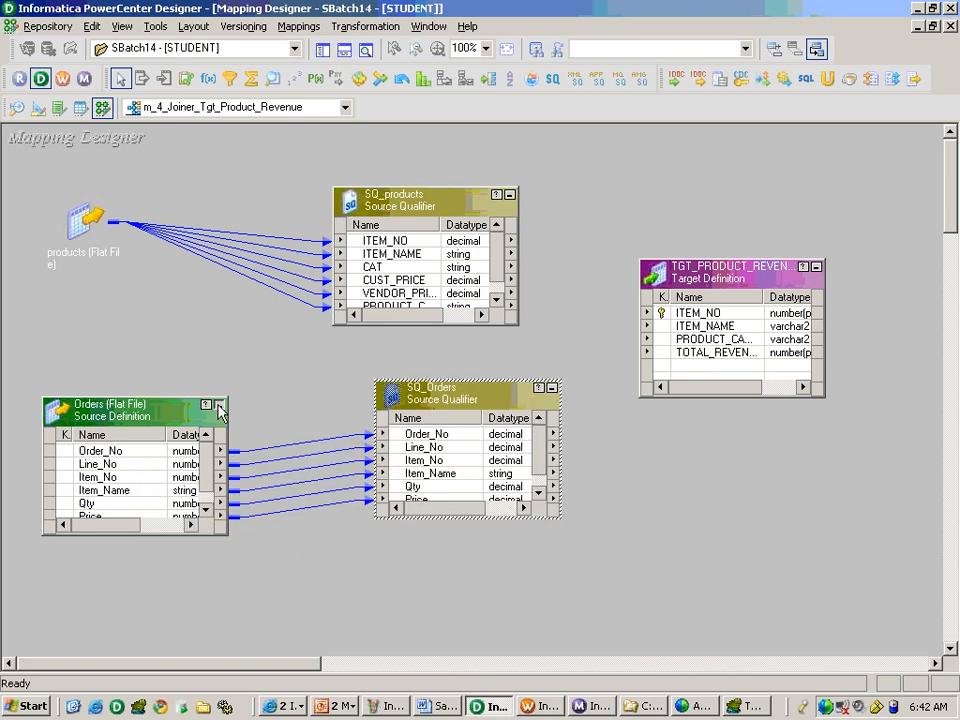
left_click(220, 404)
left_click_drag(493, 404, 413, 427)
left_click_drag(435, 214, 355, 216)
Create a Joiner transformation named Jnr_Item_No, checking the product revenue columns in the Word specification before creating it.
left_click(378, 27)
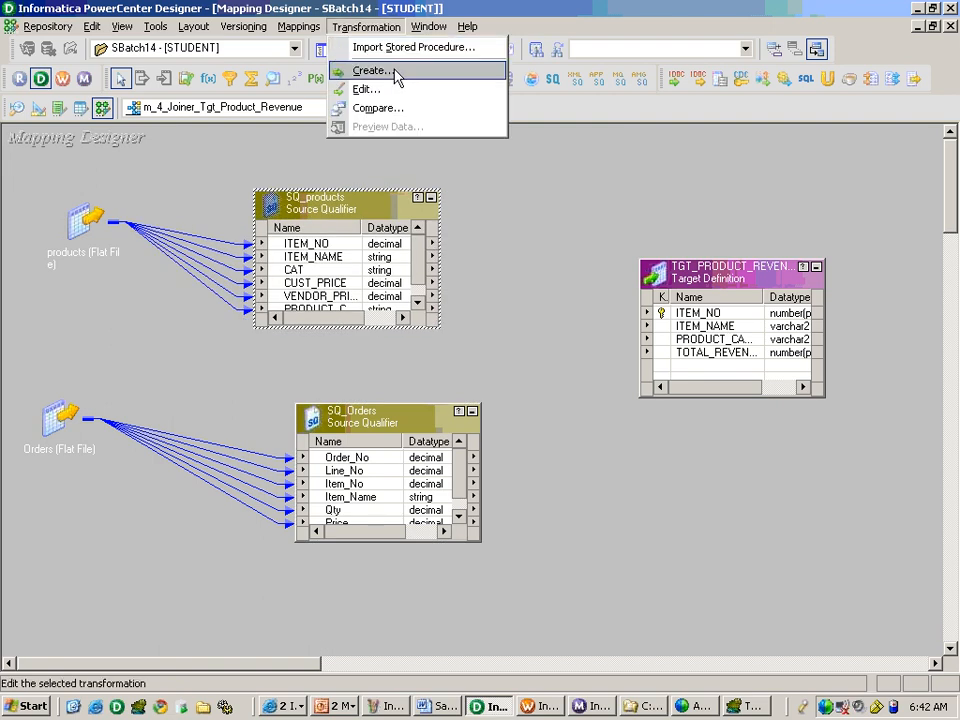
left_click(396, 72)
key("j")
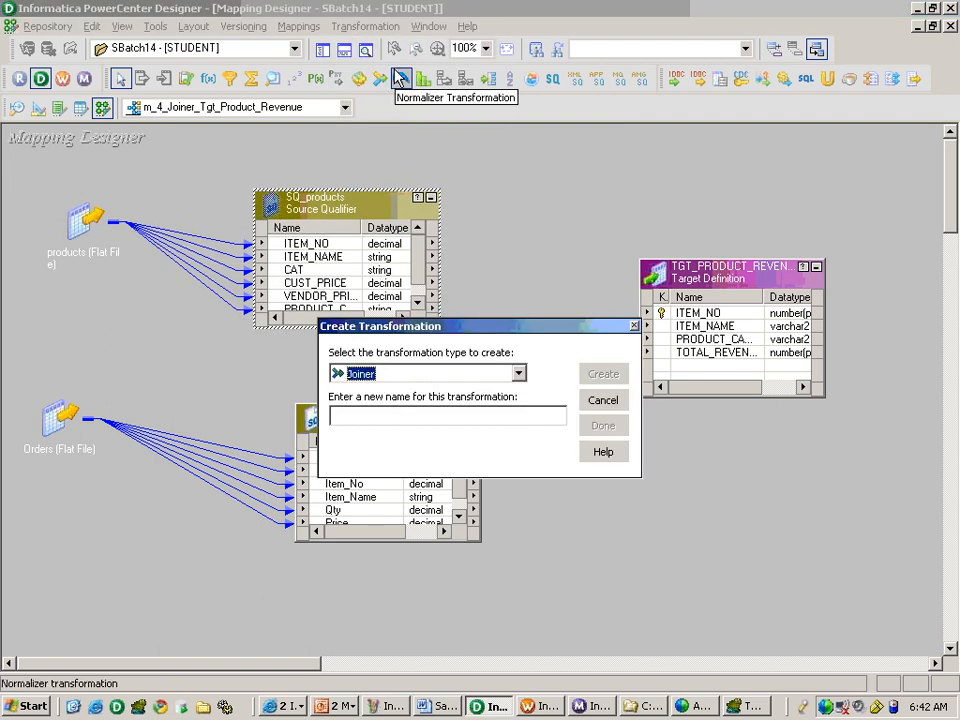
key("Tab")
type("Jnr_")
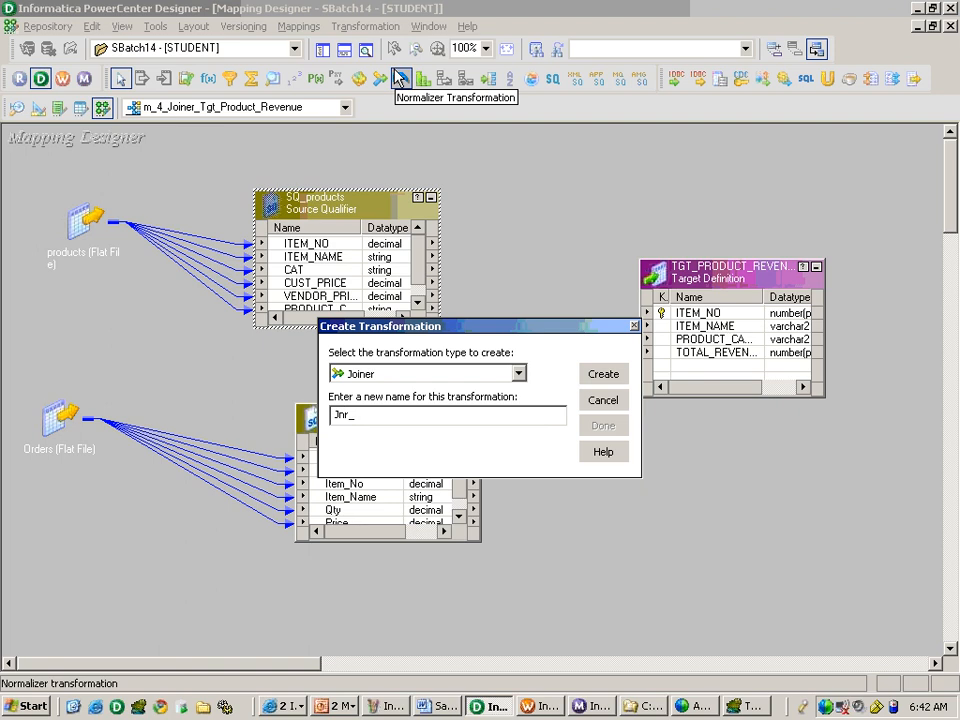
type("Item_No")
key("alt+Tab")
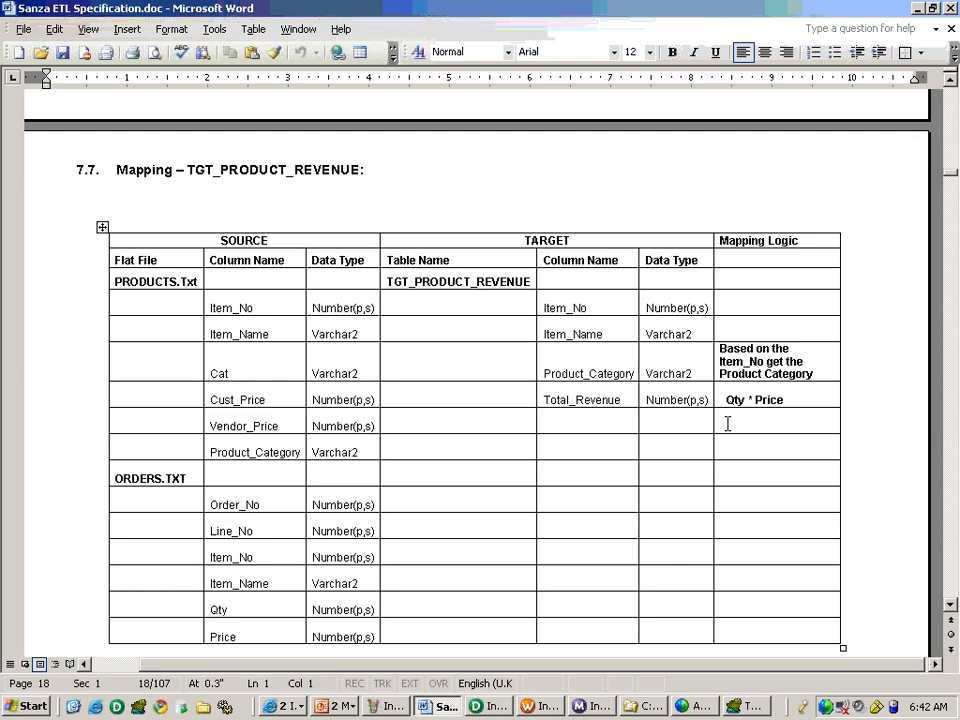
scroll(710, 430, "down", 2)
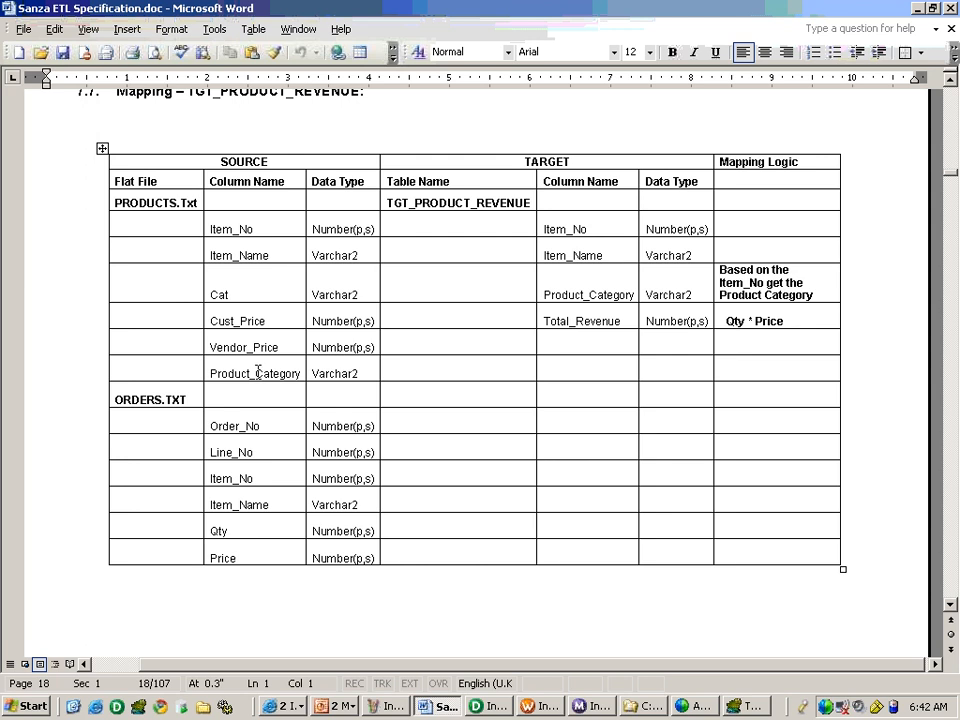
key("alt+Tab")
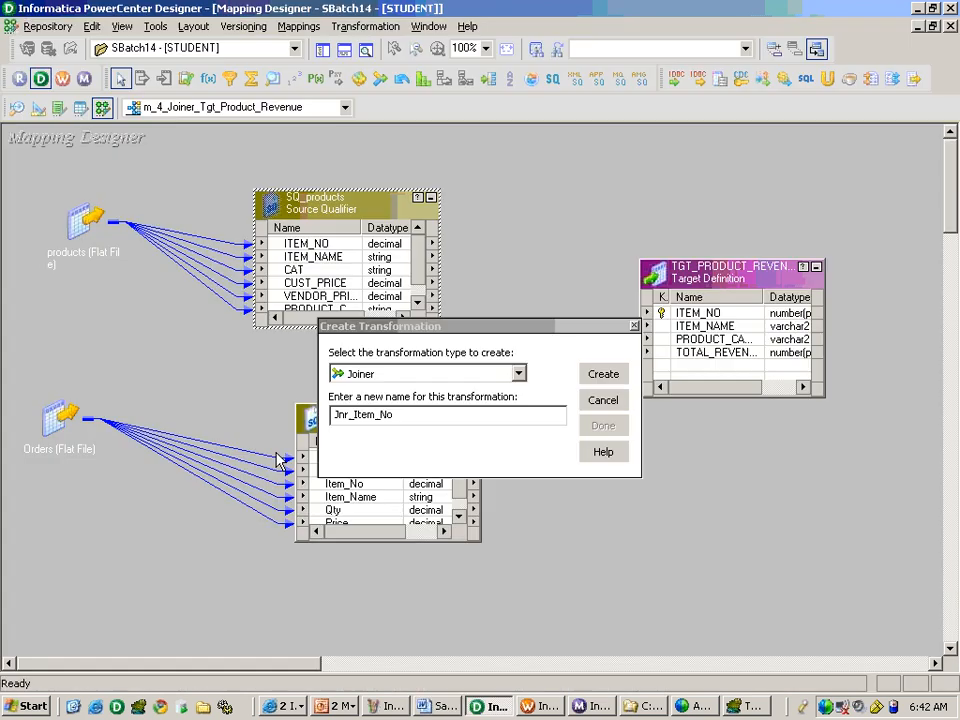
left_click(603, 374)
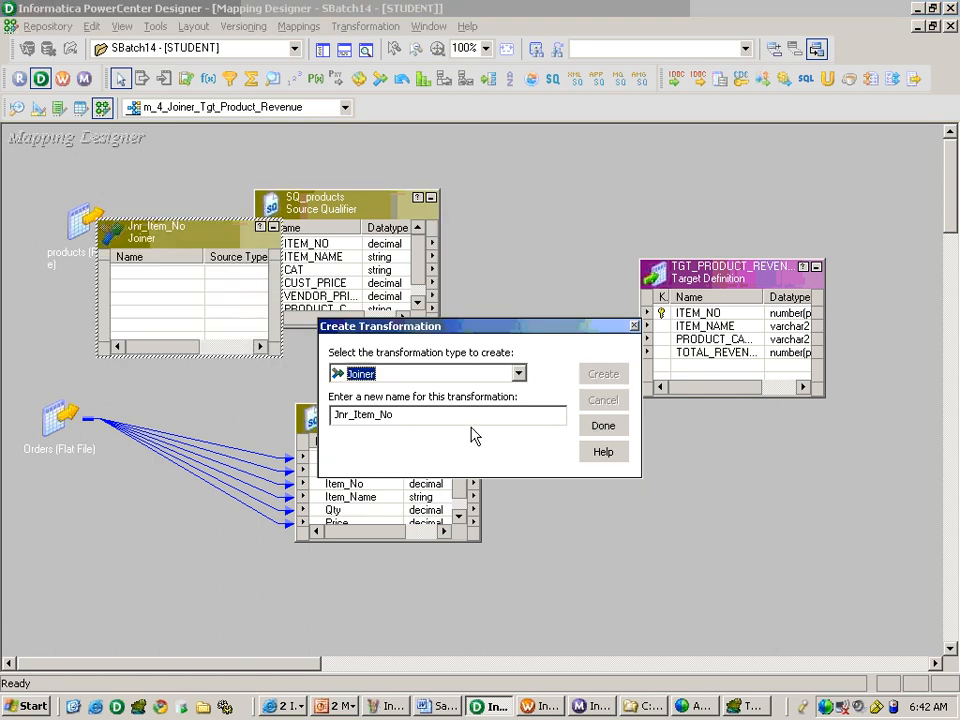
left_click(602, 425)
Place Jnr_Item_No between SQ_products and the target and link ITEM_NO, ITEM_NAME and PRODUCT_CATEGORY from SQ_products into it.
left_click_drag(159, 254, 519, 188)
left_click_drag(310, 244, 524, 232)
left_click(417, 302)
left_click(320, 296, "ctrl")
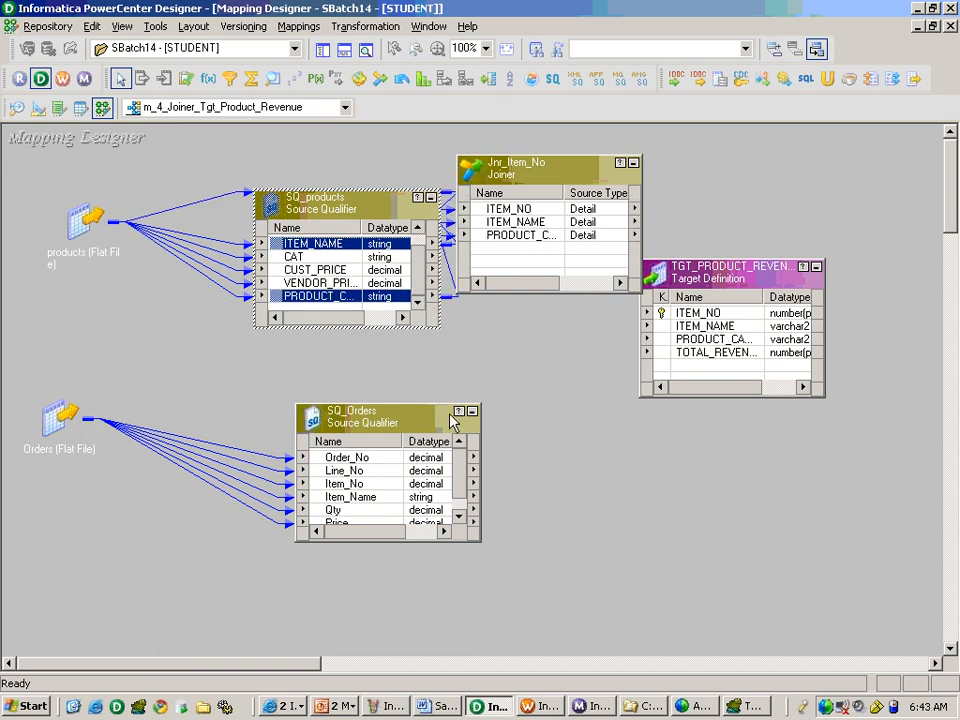
Link Item_No, Qty and Price from SQ_Orders into Jnr_Item_No and iconize both source qualifiers.
left_click(457, 515)
left_click(345, 470)
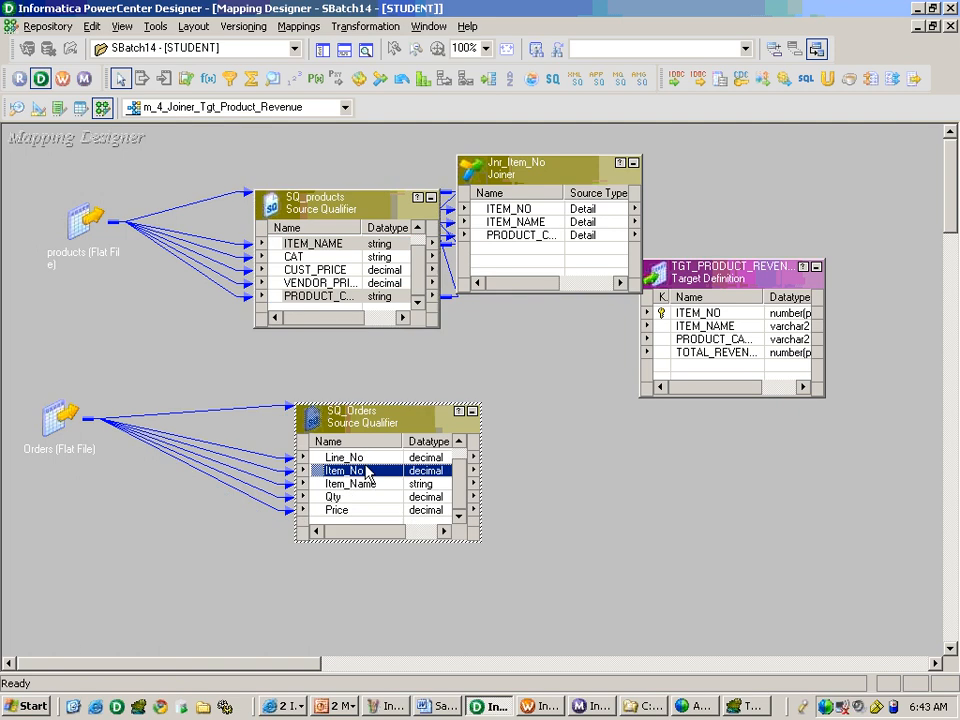
left_click(356, 497, "ctrl")
left_click(350, 511, "ctrl")
left_click_drag(352, 511, 509, 251)
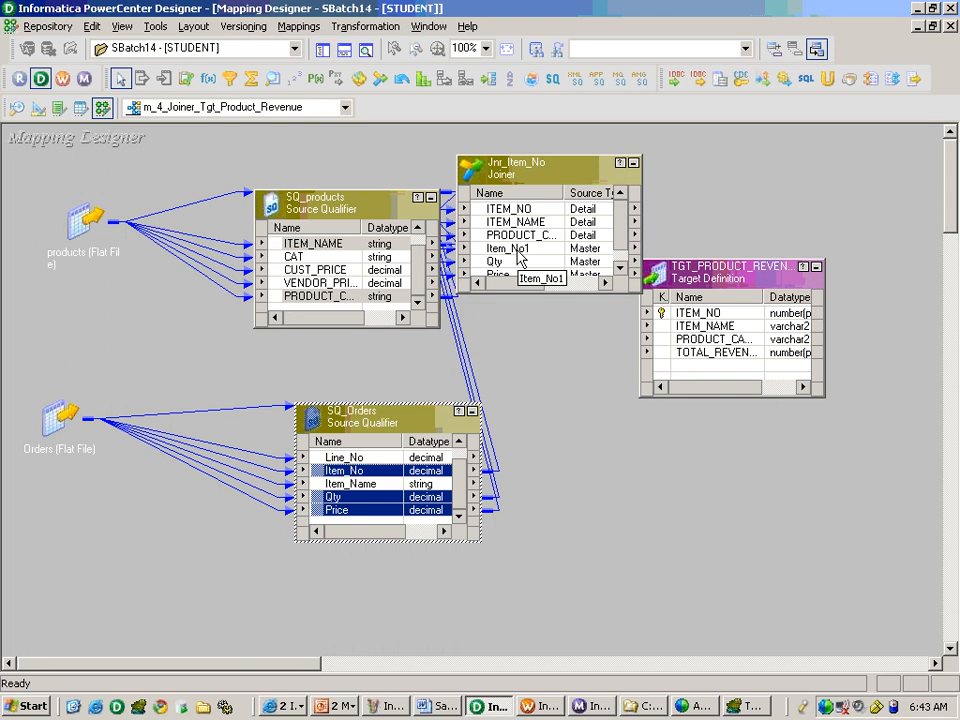
left_click(430, 197)
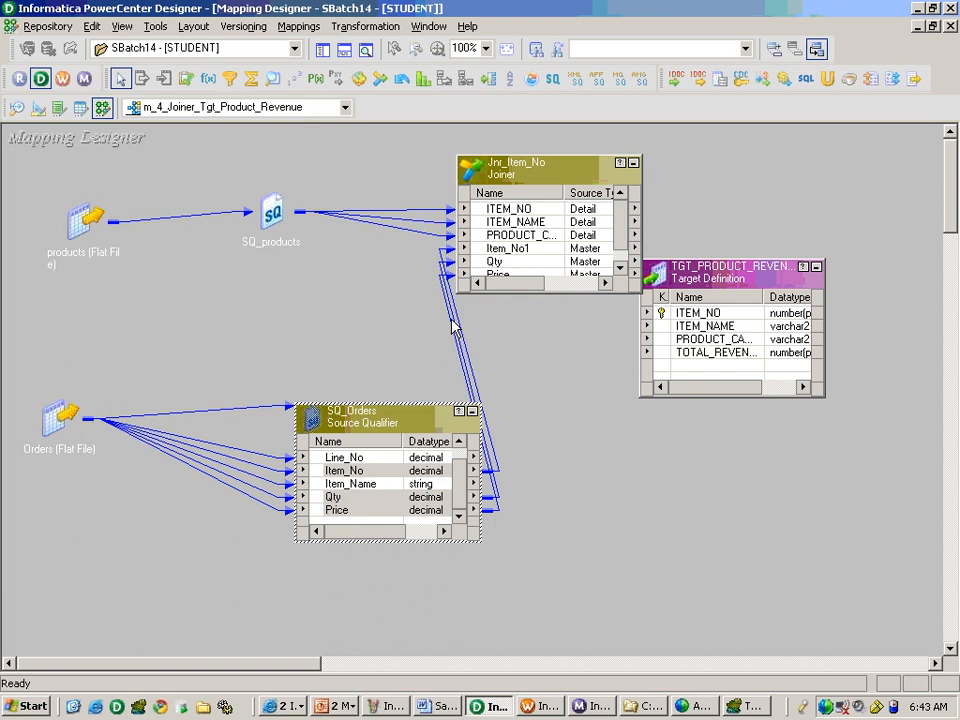
left_click(472, 411)
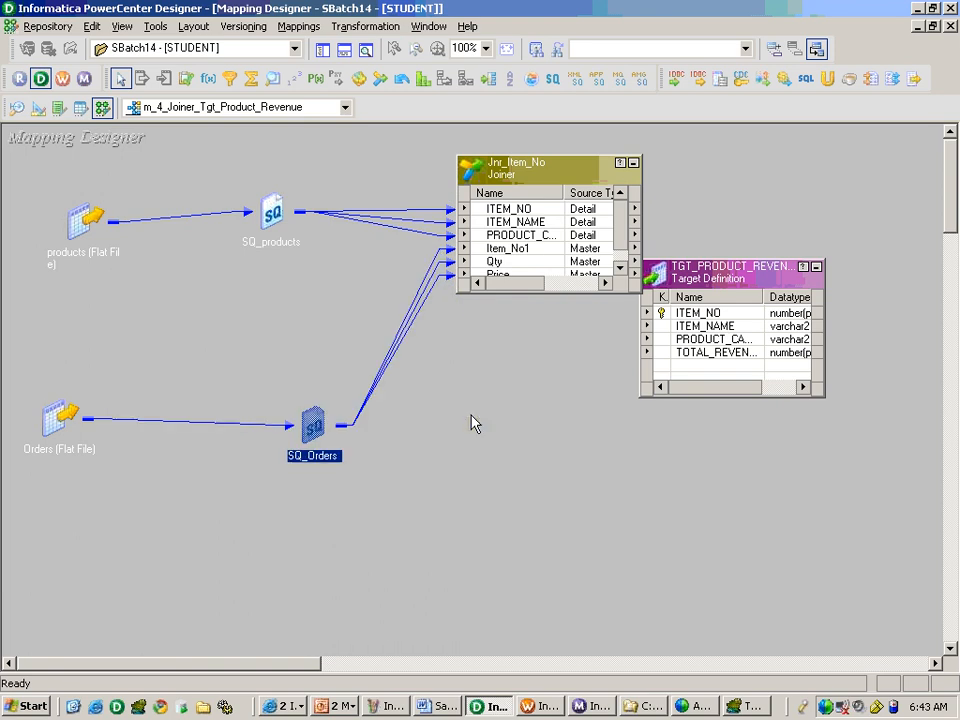
Rename the joiner's Item_No1 port as Item_No_Orders.
double_click(556, 261)
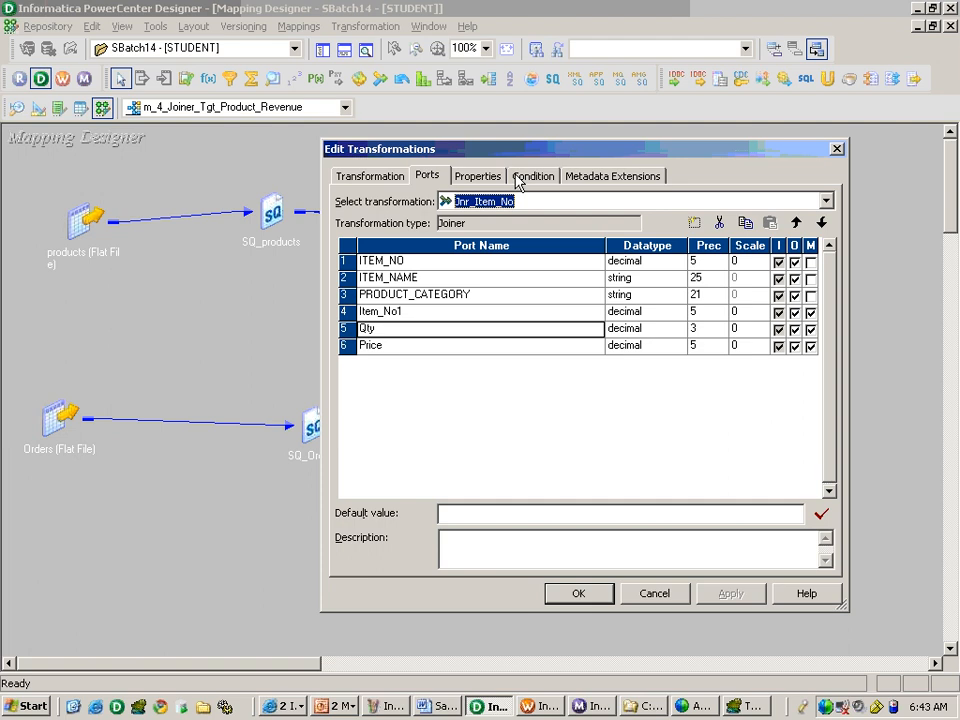
left_click(398, 314)
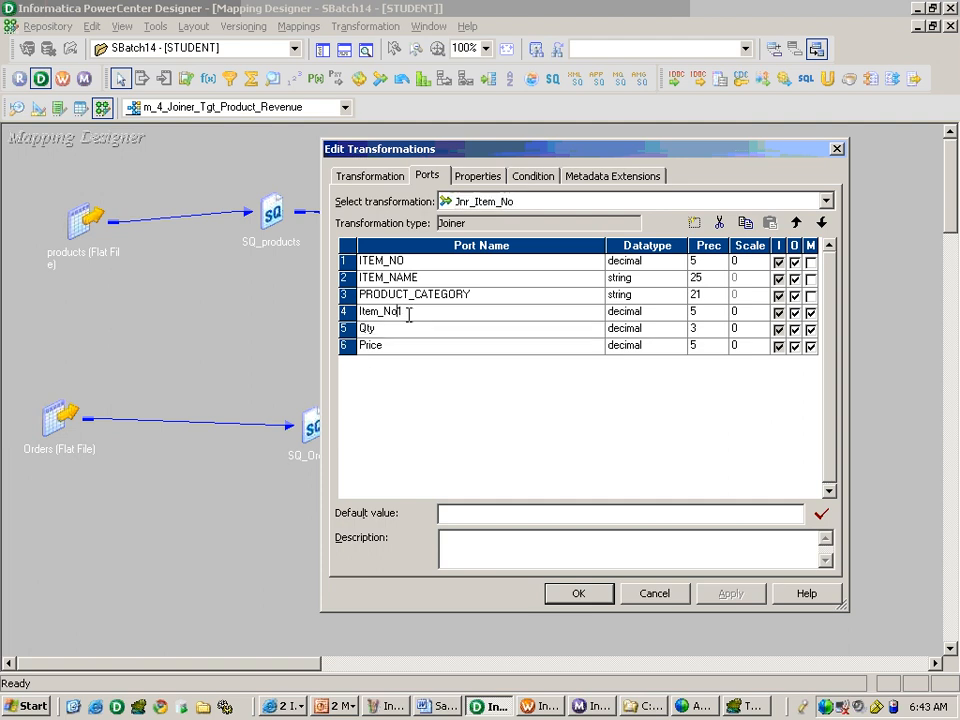
type("_Old")
type("ers")
Add the join condition Item_No_Orders = ITEM_NO to the Jnr_Item_No joiner.
left_click(527, 180)
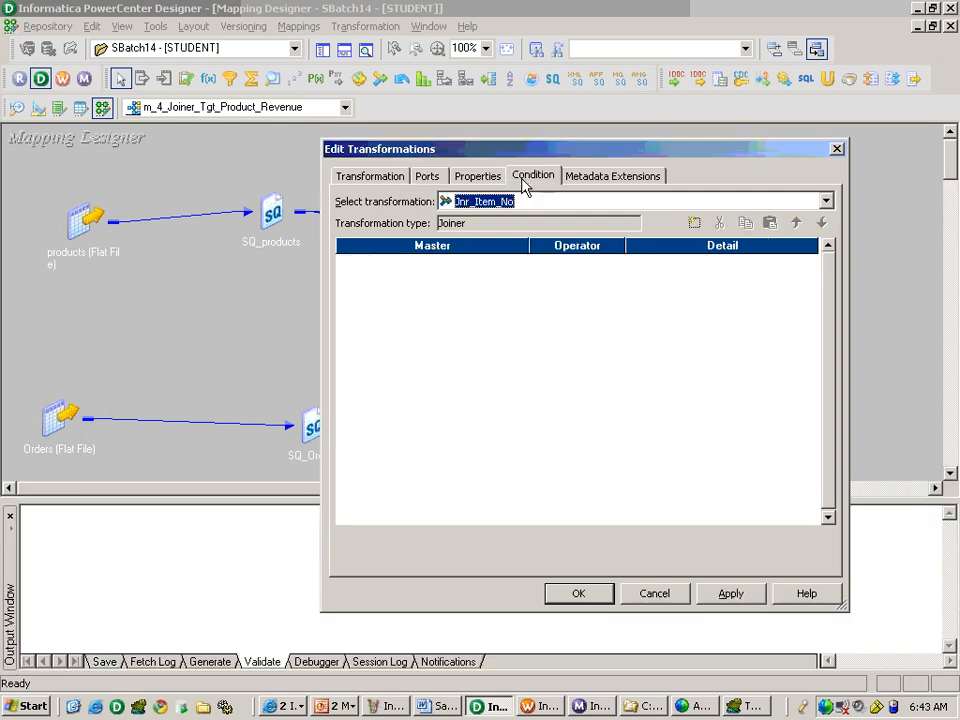
left_click(695, 223)
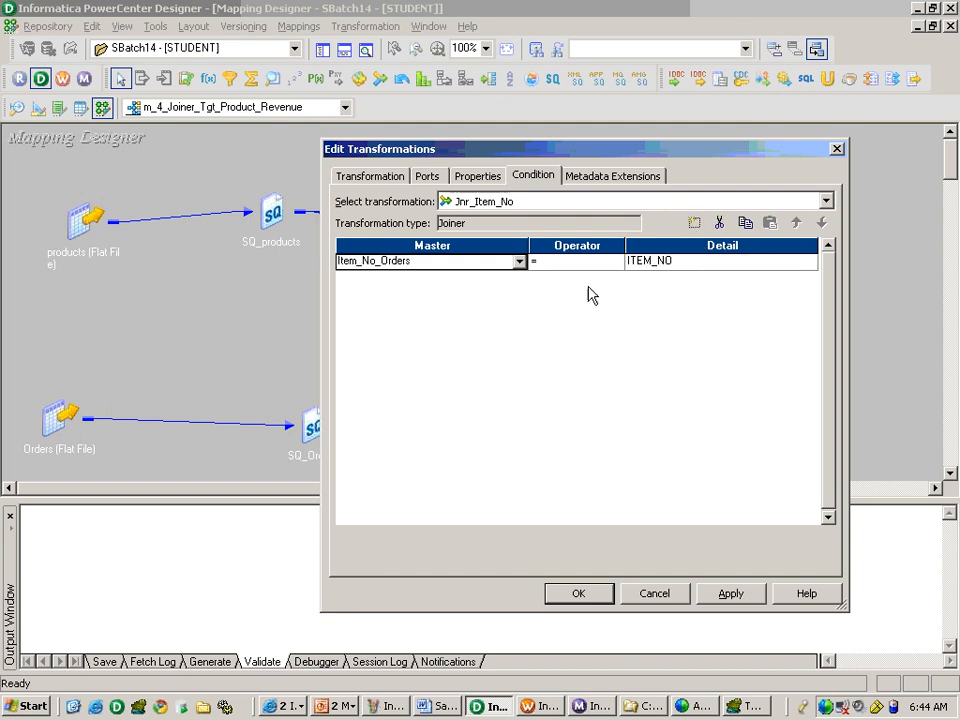
left_click(592, 267)
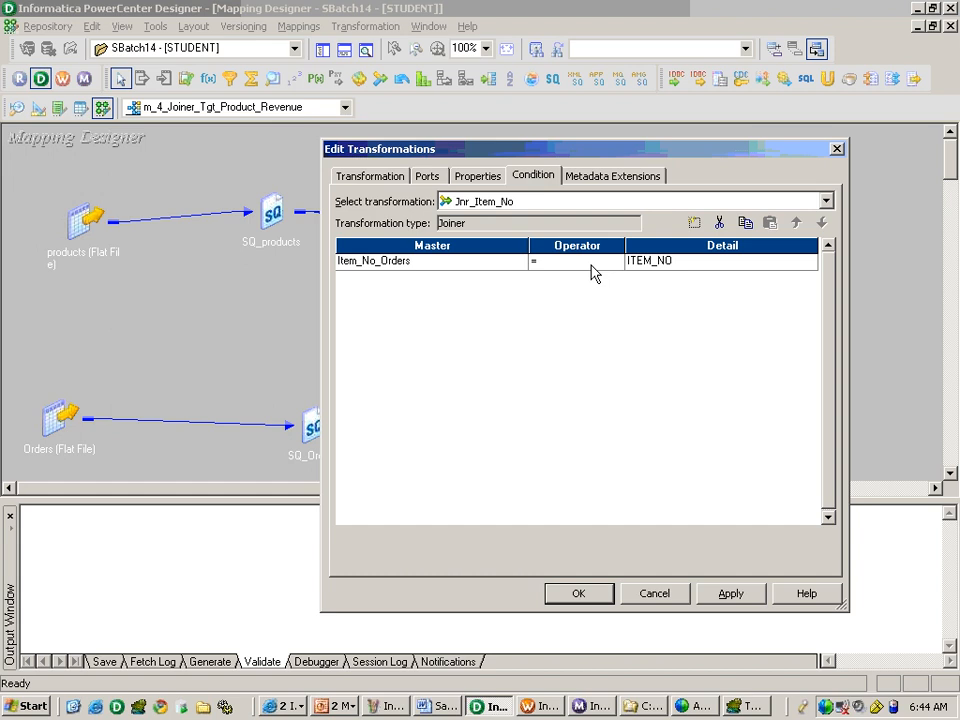
Switch to Paint and add the note "Joiner - Equal Operator" beside the flat file definition notes below the horizontal line.
key("alt+Tab")
key("alt+Tab")
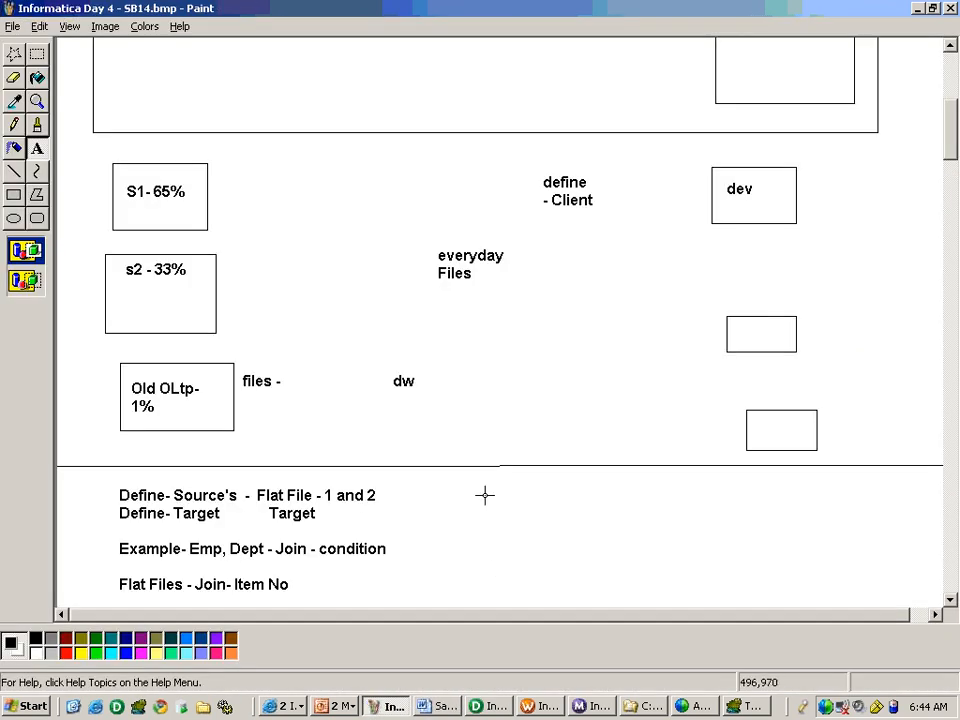
left_click_drag(483, 494, 702, 559)
type("Joiner")
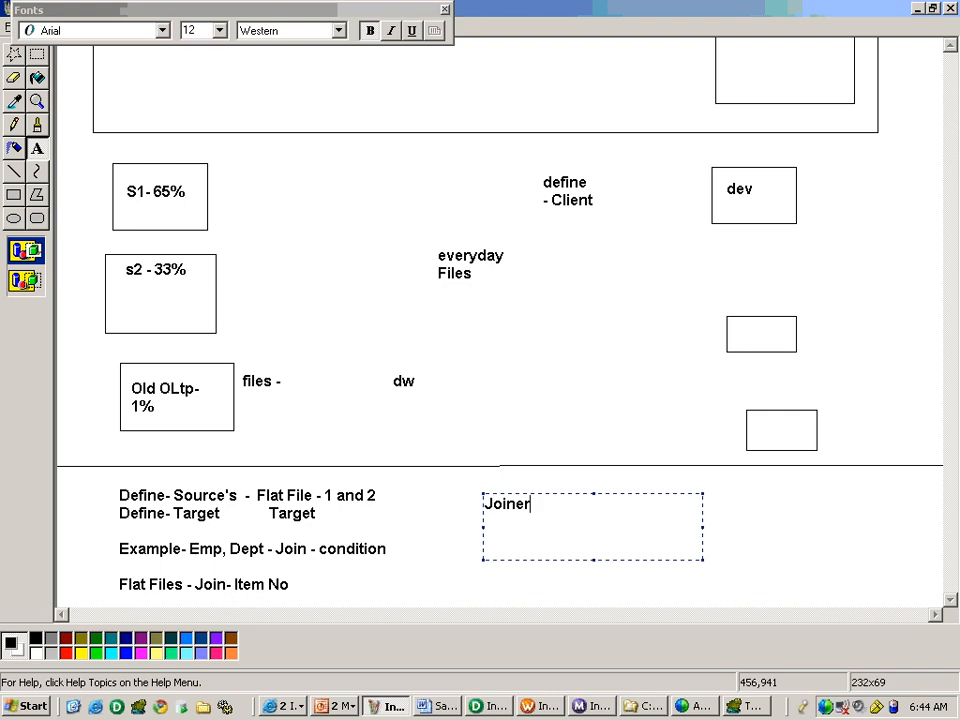
type(" - Equal Operator")
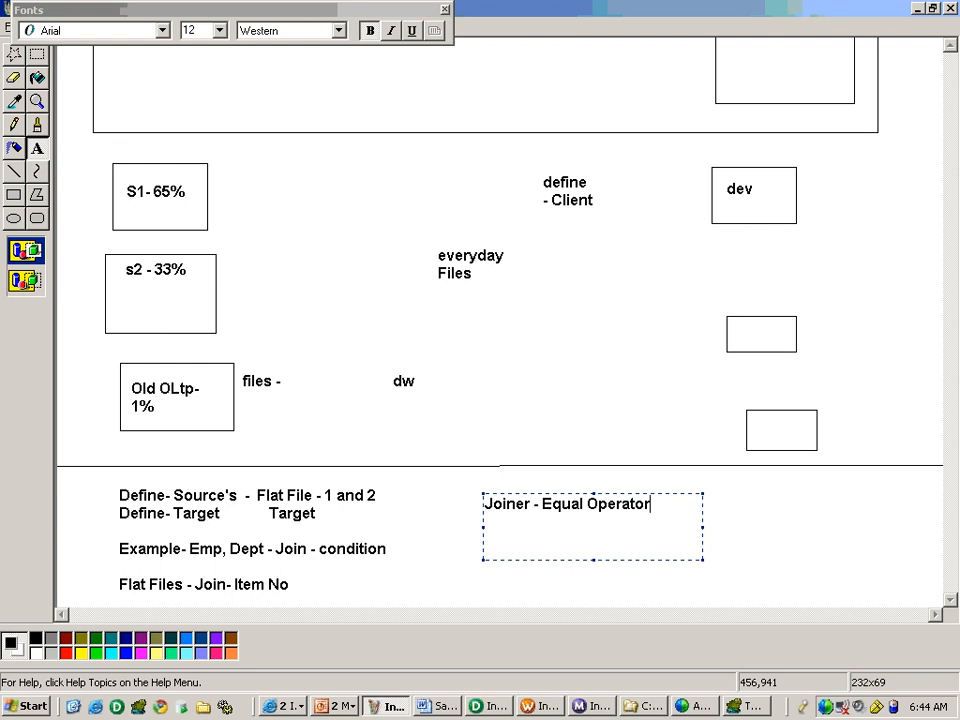
key("alt+Tab")
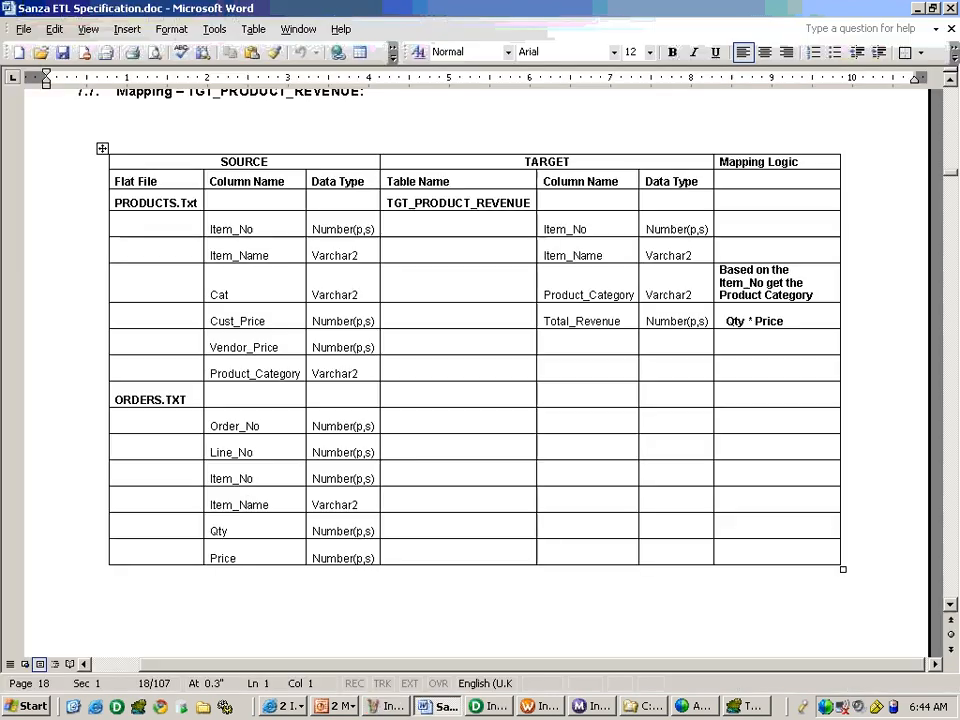
Switch to PowerCenter Designer and try extra join condition rows in Jnr_Item_No, removing them again.
key("alt+Tab")
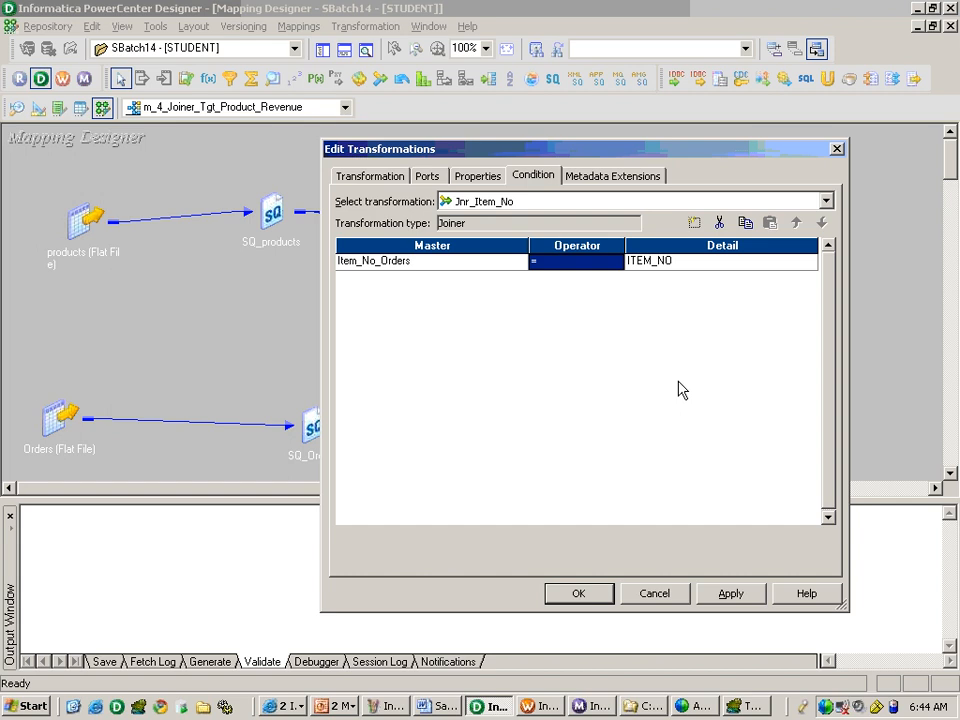
left_click(694, 222)
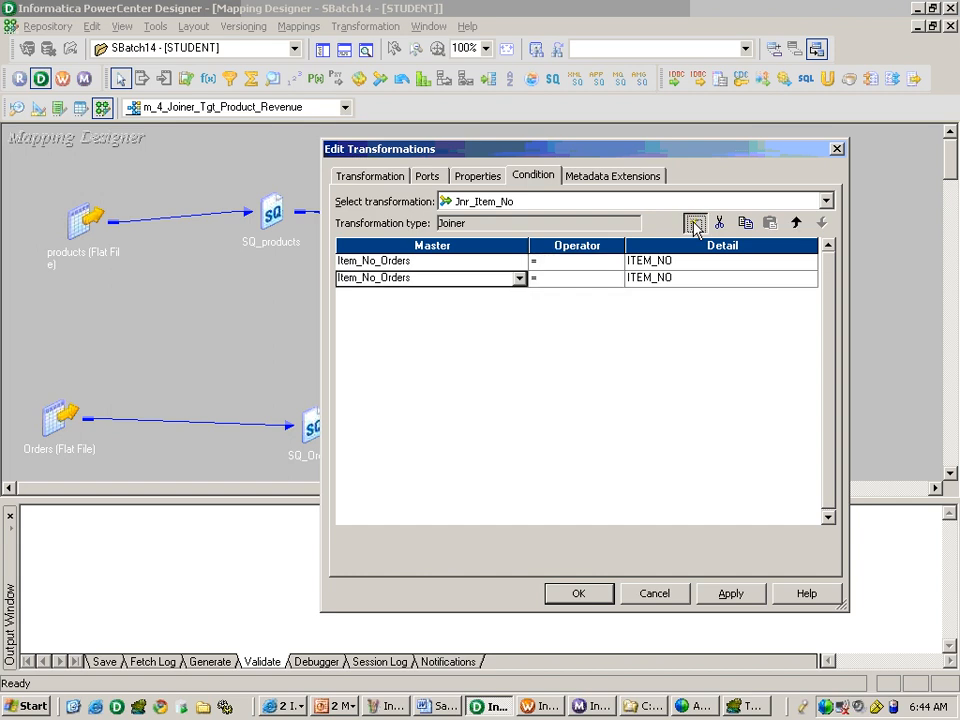
left_click(694, 222)
left_click(719, 222)
left_click(719, 222)
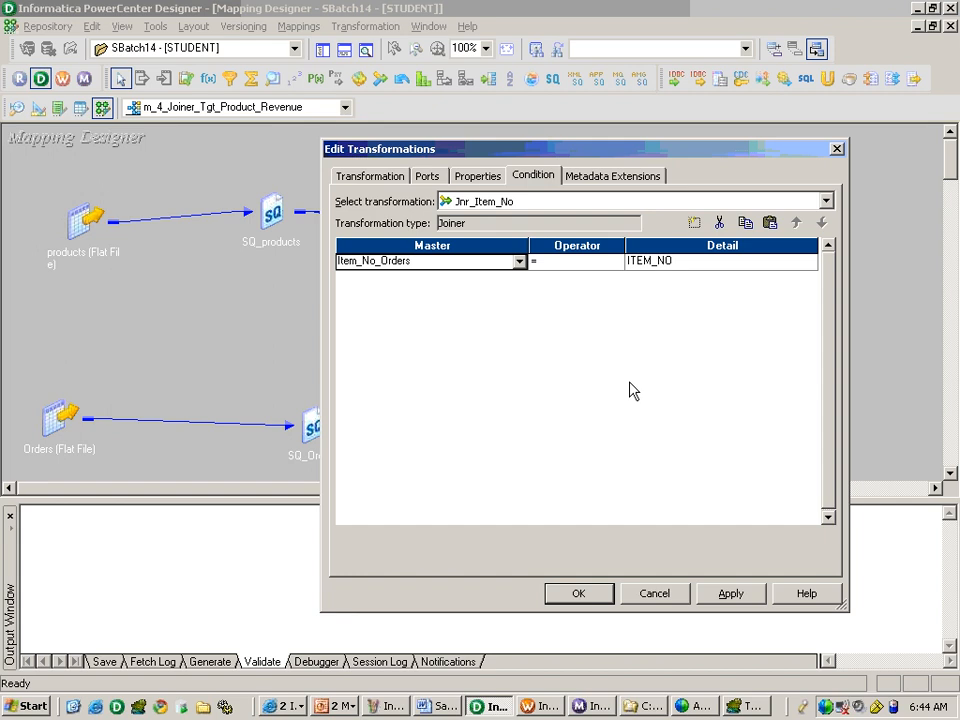
Set the join type of Jnr_Item_No to Normal Join and save the mapping.
left_click(480, 176)
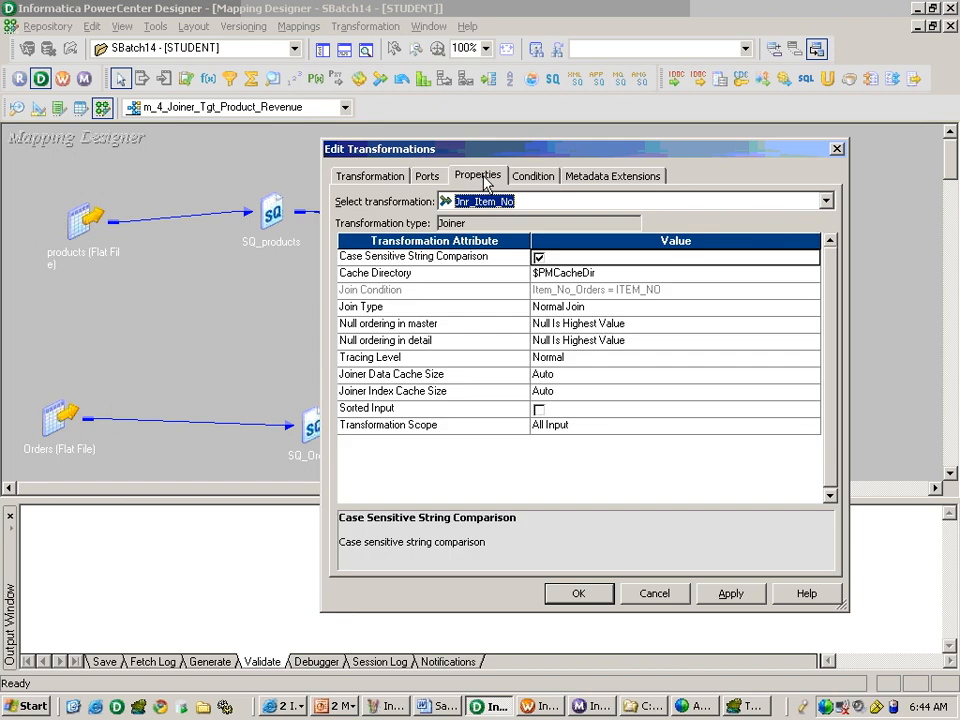
left_click(633, 310)
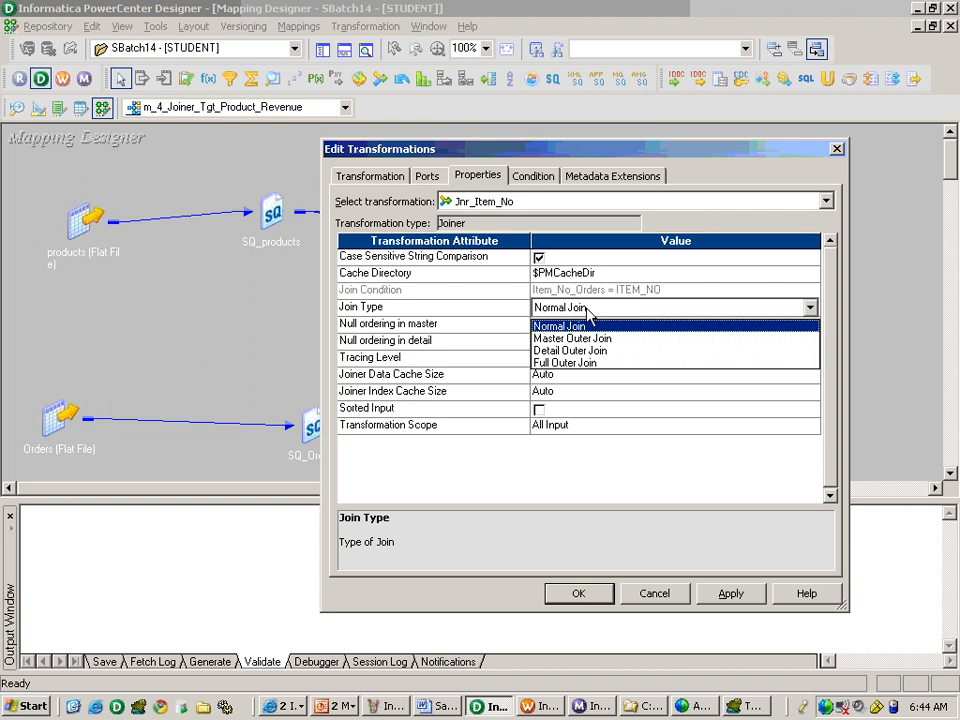
left_click(558, 328)
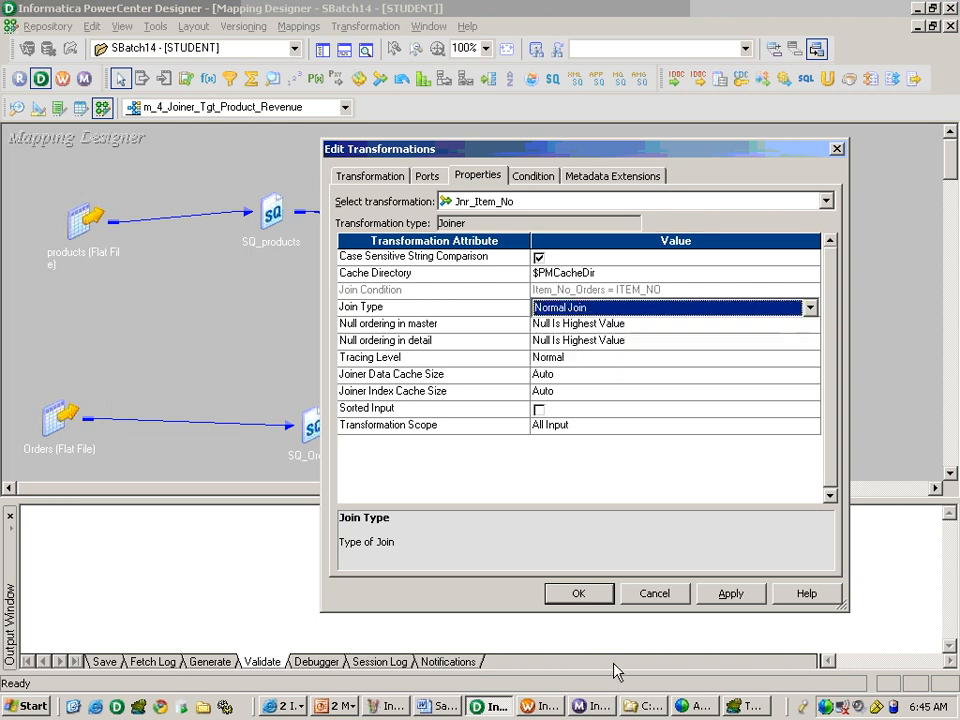
left_click(578, 593)
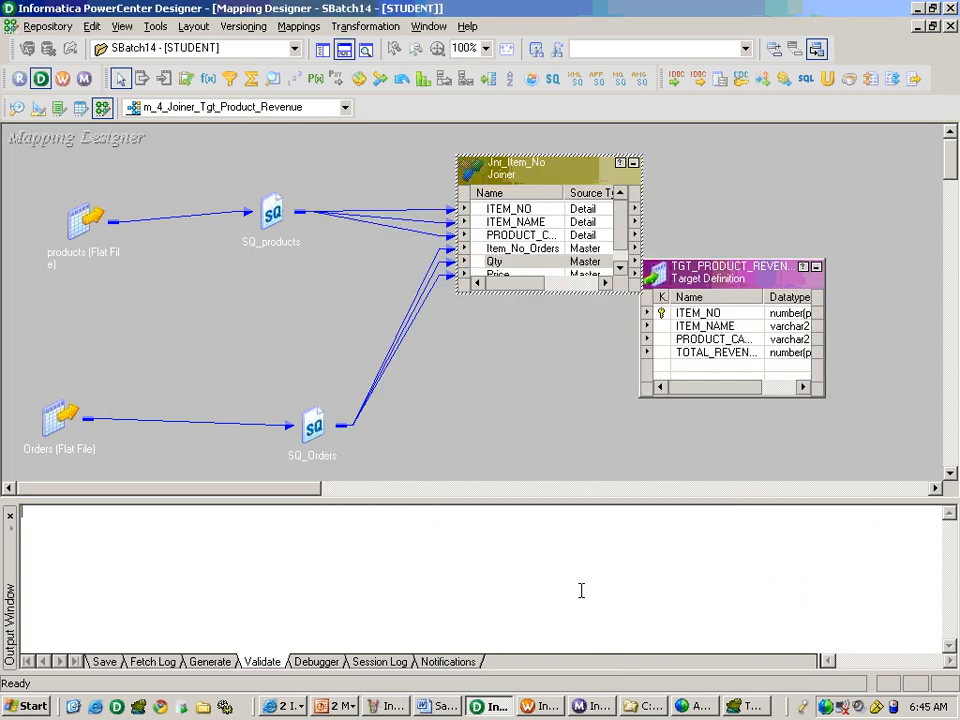
key("ctrl+s")
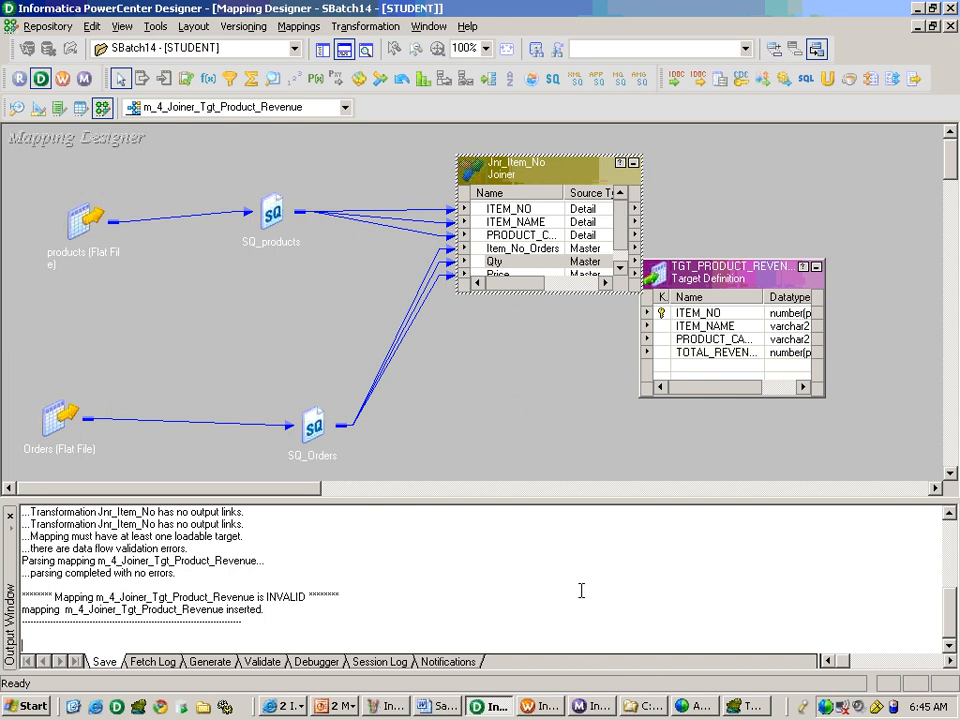
Move the TGT_PRODUCT_REVENUE target away from the joiner and consult the Word specification and the reference mapping slide.
left_click_drag(727, 279, 825, 288)
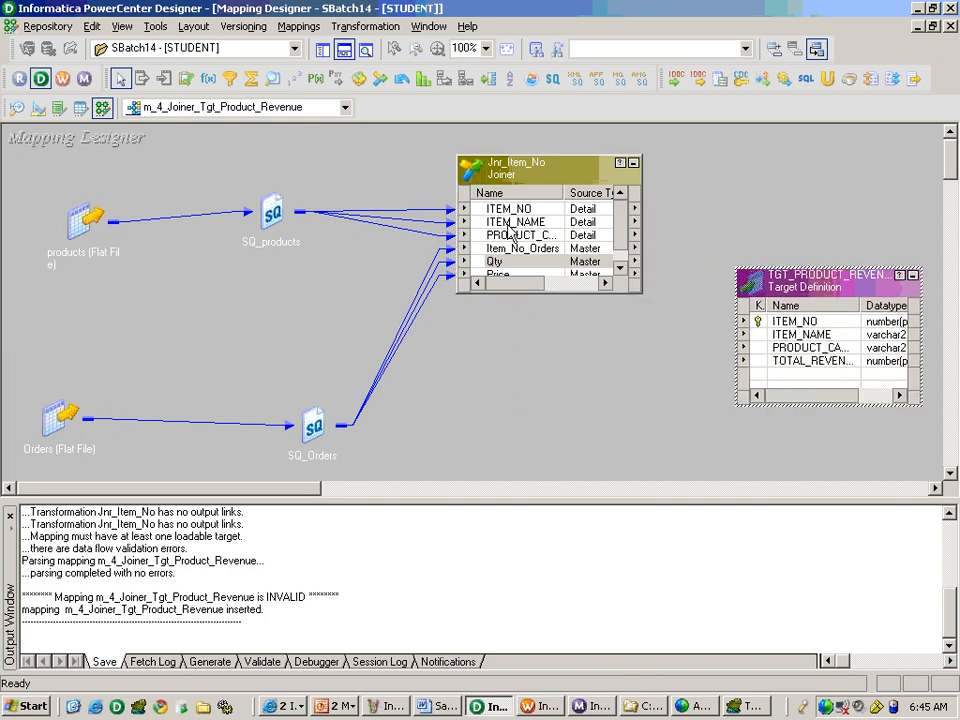
key("alt+Tab")
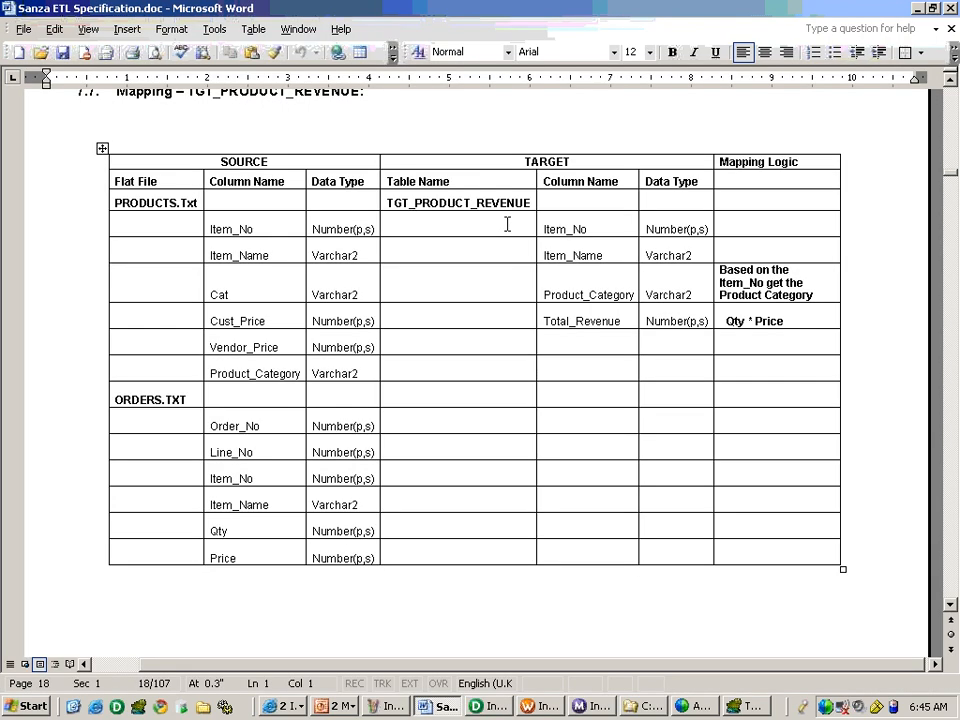
key("alt+Tab")
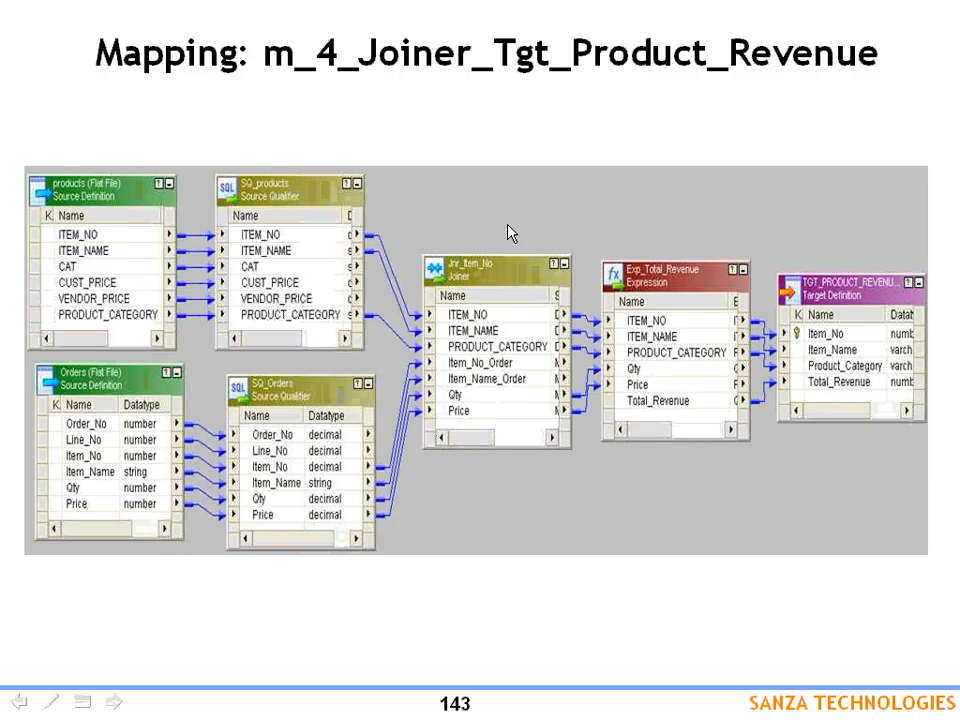
key("alt+Tab")
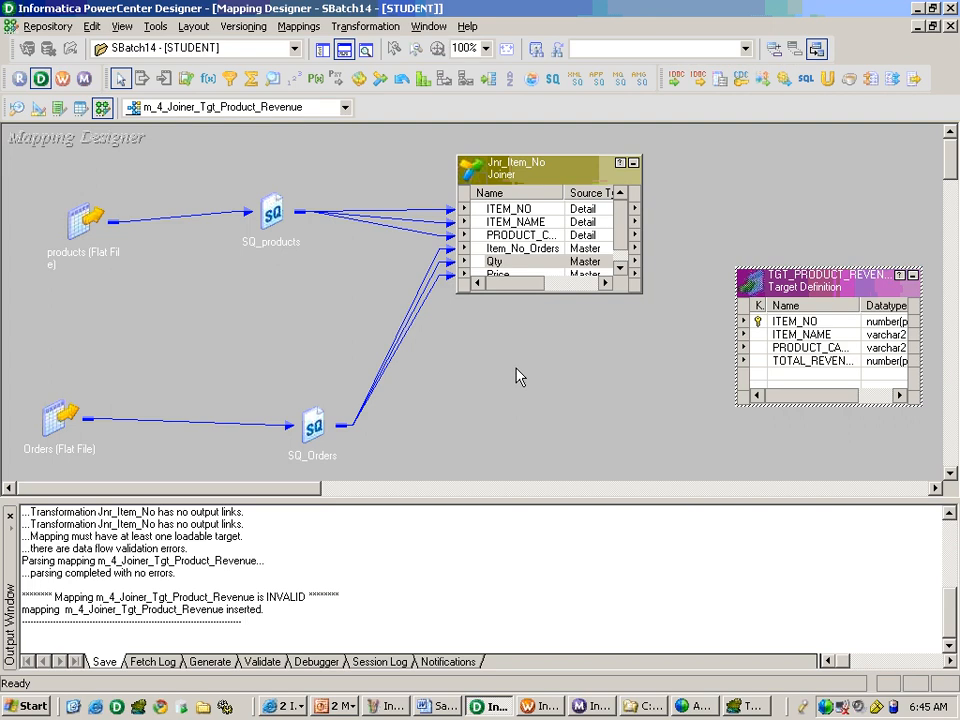
Create an Expression transformation named Exp_Total_Revenue in the mapping.
left_click(365, 26)
left_click(380, 68)
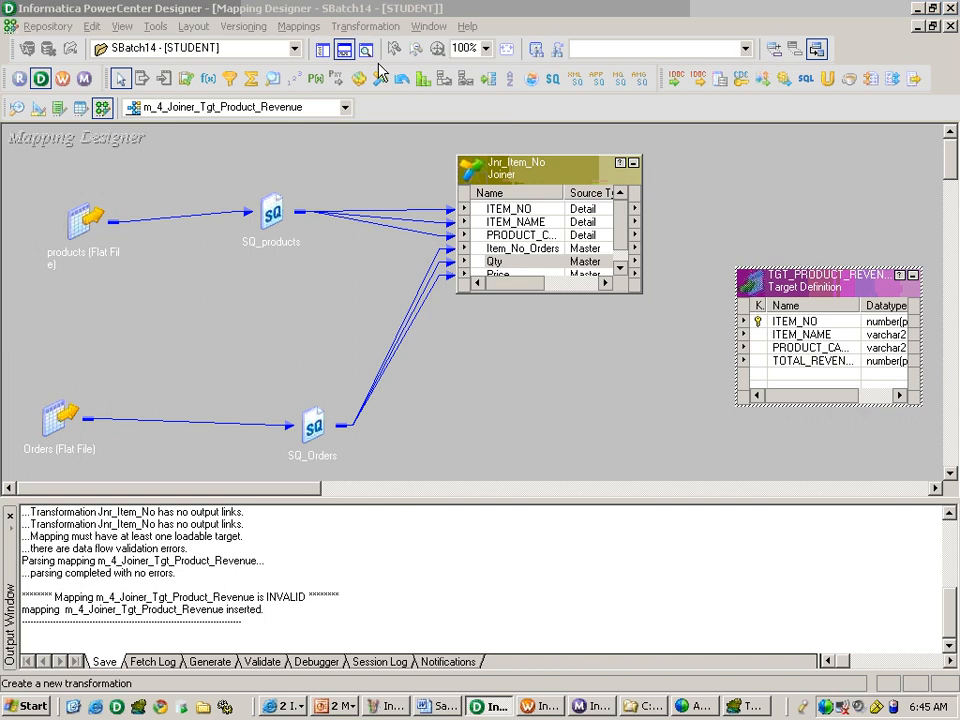
key("e")
key("Tab")
type("Exp_Total_Reven")
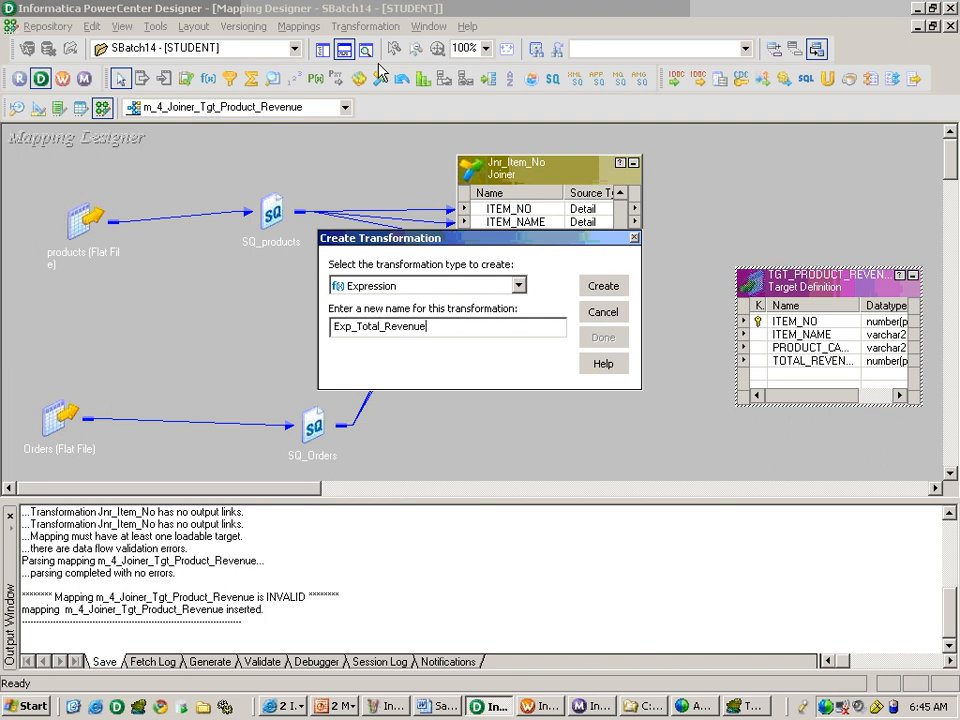
type("ue")
key("Return")
left_click(603, 337)
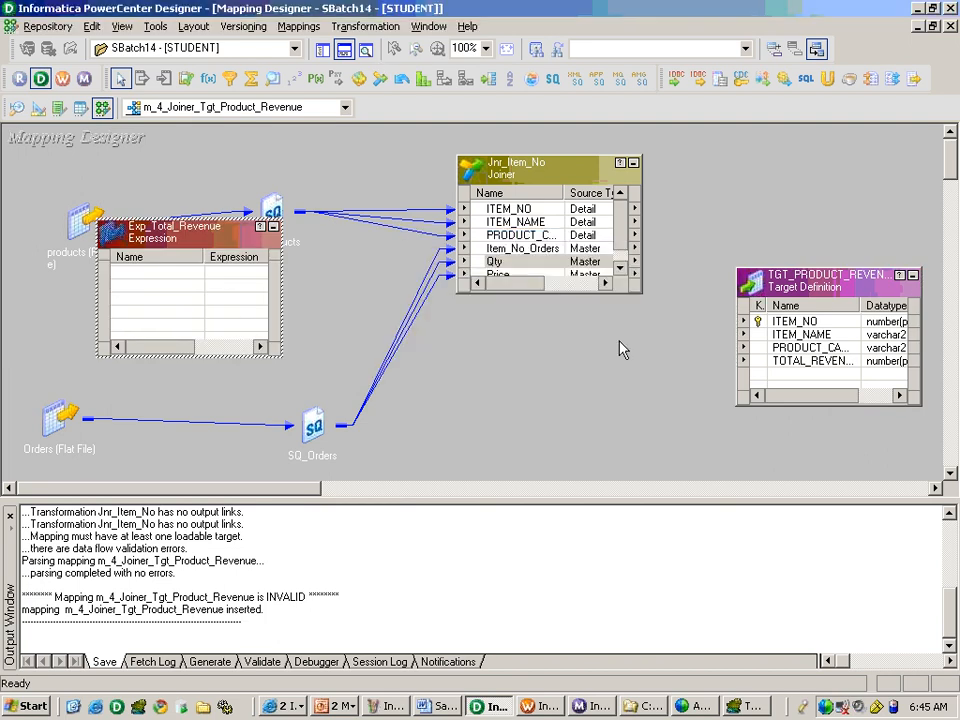
Link ITEM_NO, ITEM_NAME, PRODUCT_CATEGORY, Qty and Price from Jnr_Item_No into Exp_Total_Revenue, placing the expression near the target.
left_click_drag(505, 208, 189, 330)
left_click_drag(190, 224, 700, 312)
left_click_drag(530, 168, 399, 168)
left_click(385, 234)
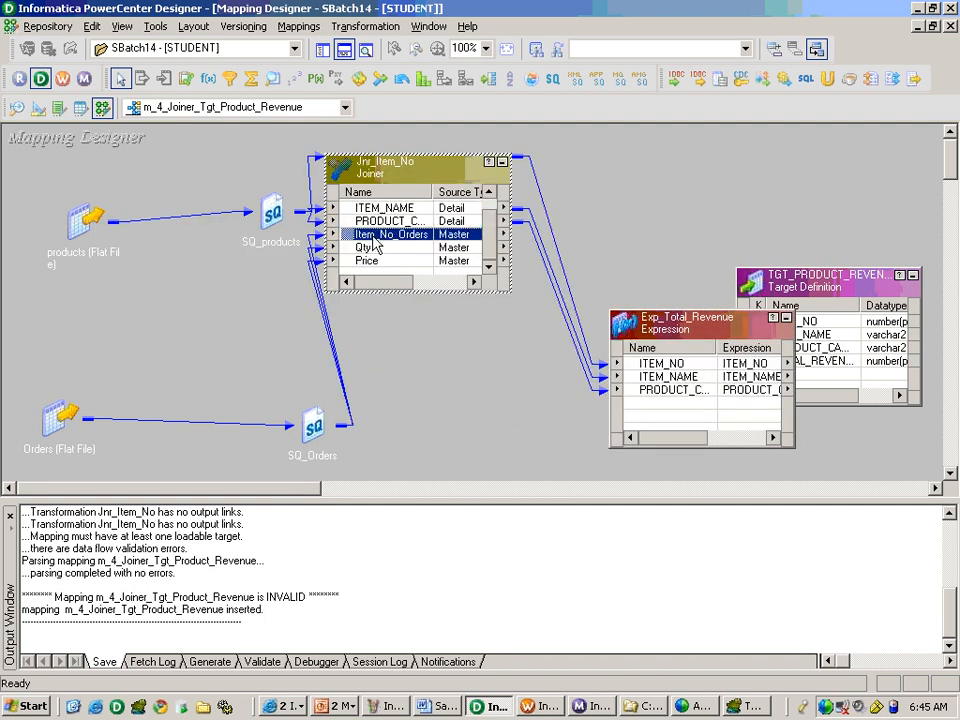
left_click(375, 248)
left_click(393, 261, "shift")
left_click_drag(362, 253, 645, 404)
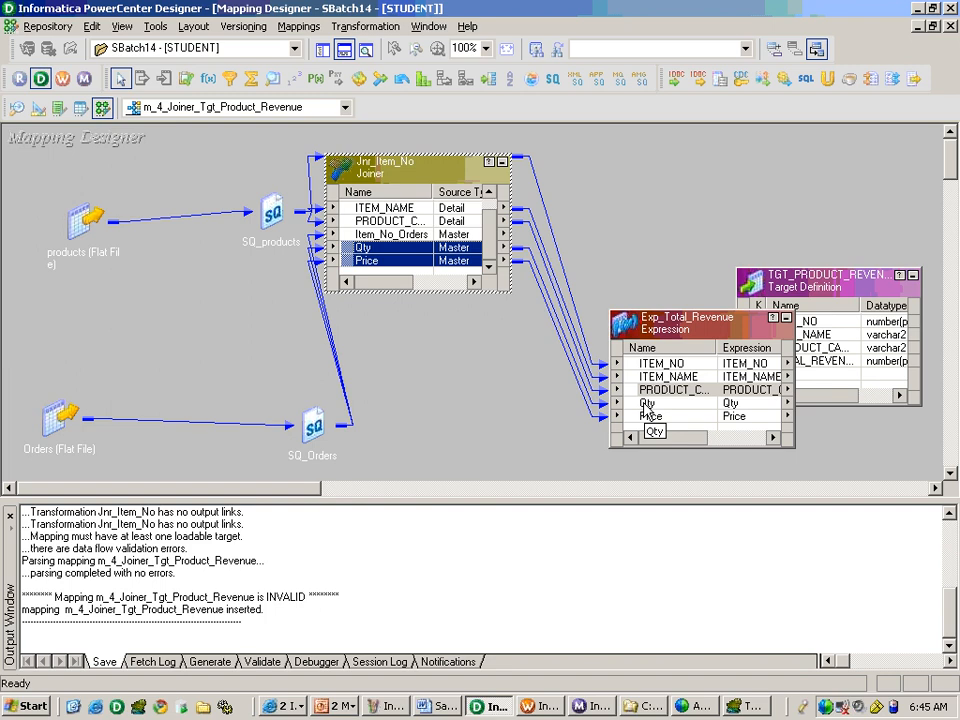
left_click(645, 404)
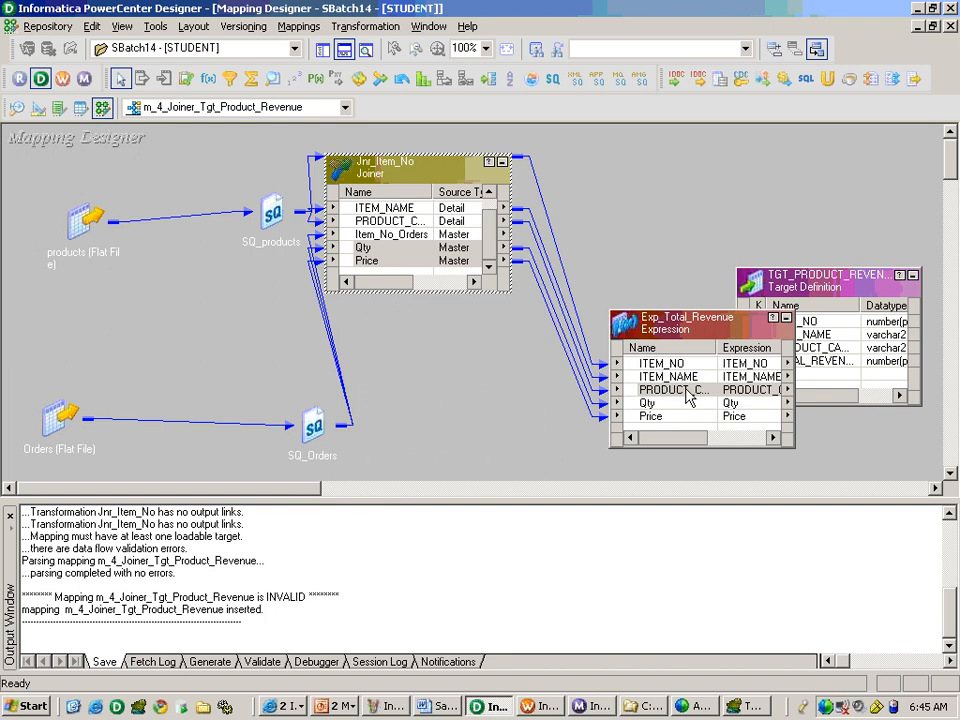
Iconize the Jnr_Item_No joiner and move Exp_Total_Revenue between the joiner and the target.
left_click(678, 338)
left_click(648, 363)
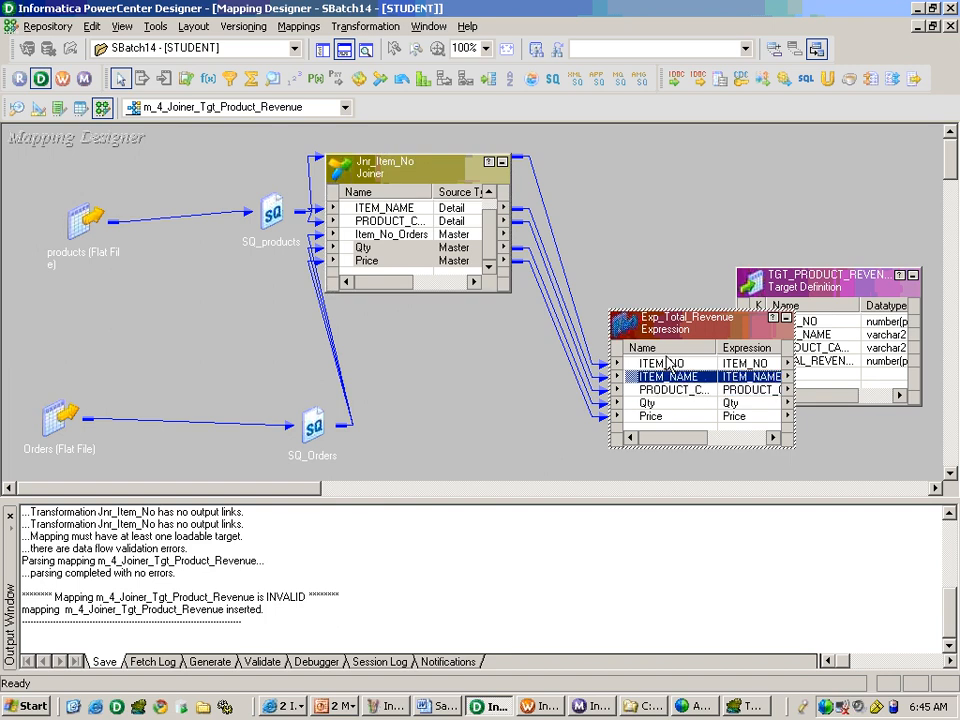
left_click(502, 163)
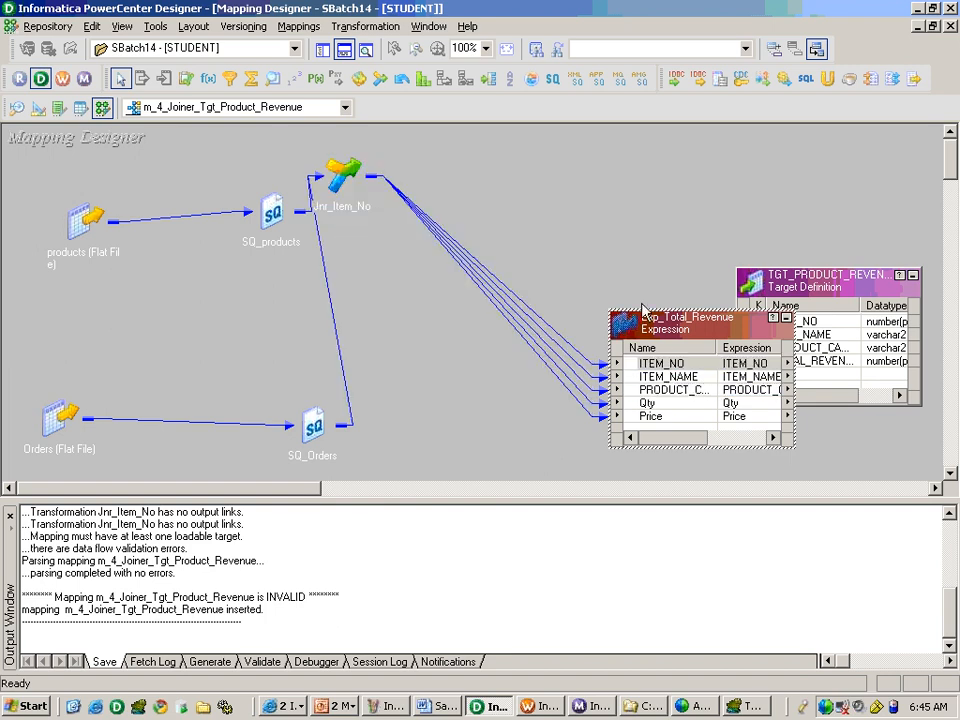
left_click_drag(668, 338, 555, 215)
Add a new port named TOT_REVENUE to the Exp_Total_Revenue transformation.
double_click(574, 270)
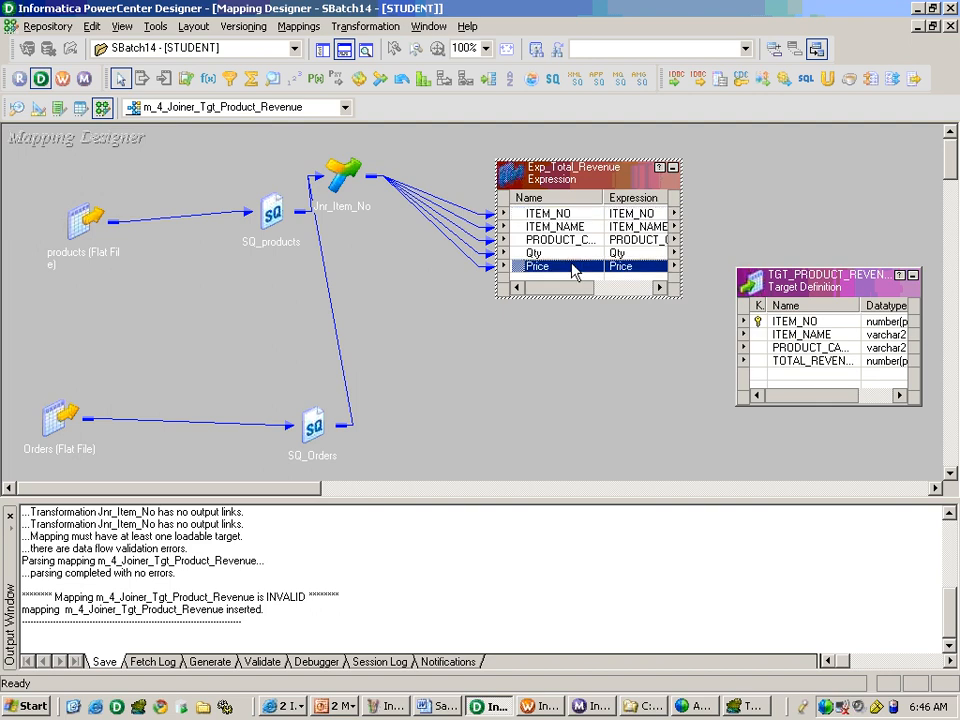
left_click(694, 222)
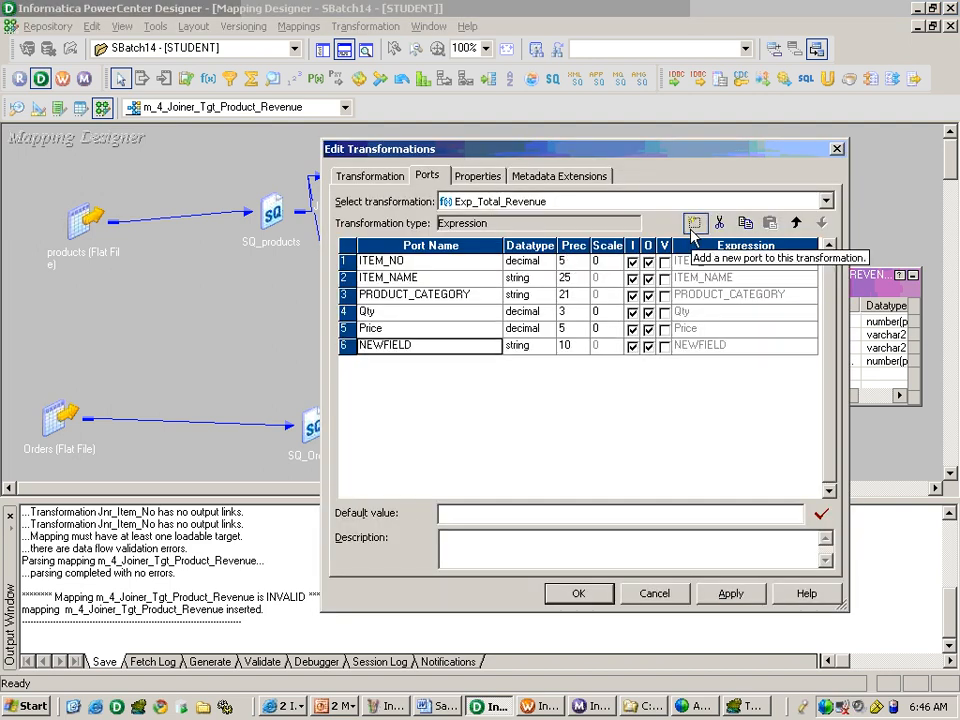
type("GTOT")
key("BackSpace")
key("BackSpace")
key("BackSpace")
key("BackSpace")
type("T")
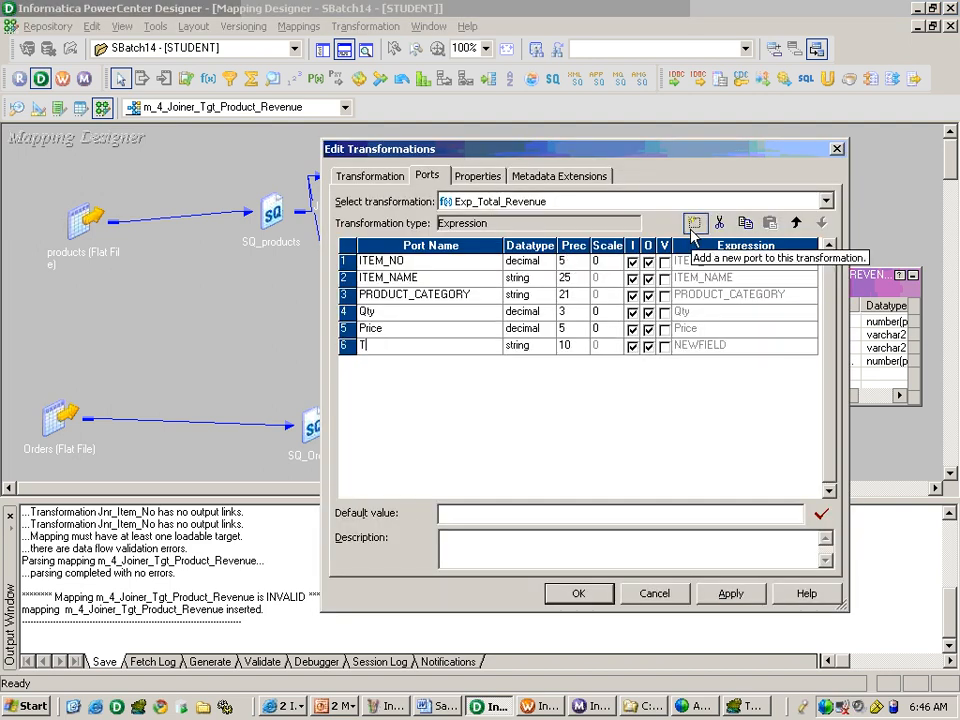
type("OT_REVENUE")
Set the TOT_REVENUE port's datatype to decimal with scale 2 and make it output-only.
key("Tab")
key("d")
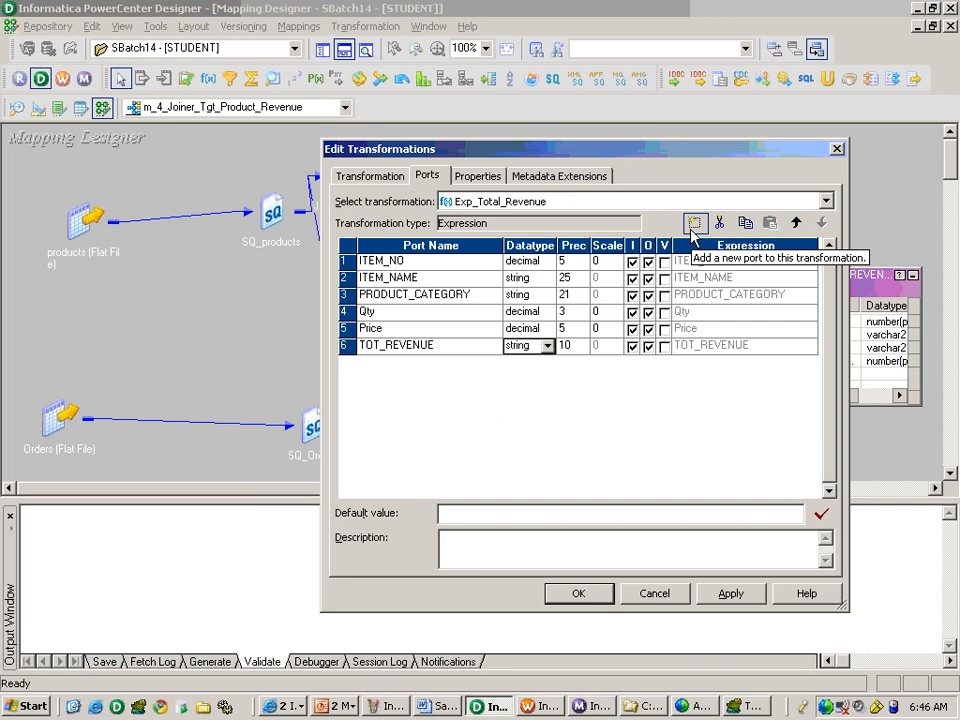
key("d")
key("Tab")
key("Tab")
type("2")
key("Tab")
key("space")
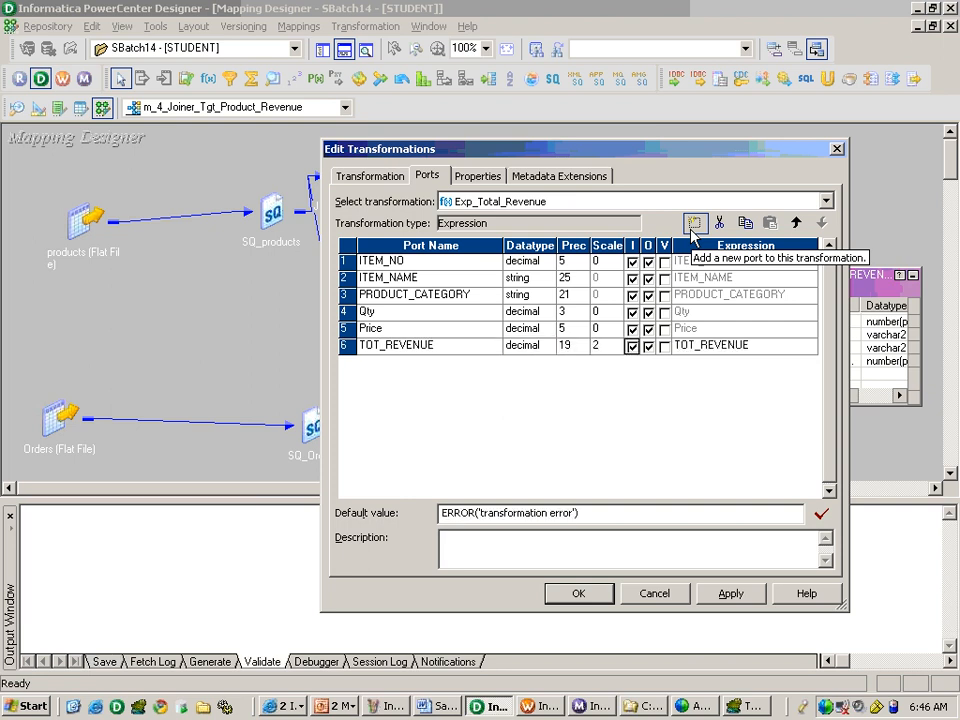
Define the TOT_REVENUE expression as Qty * Price, validate it and accept the transformation changes.
left_click(805, 347)
left_click(810, 347)
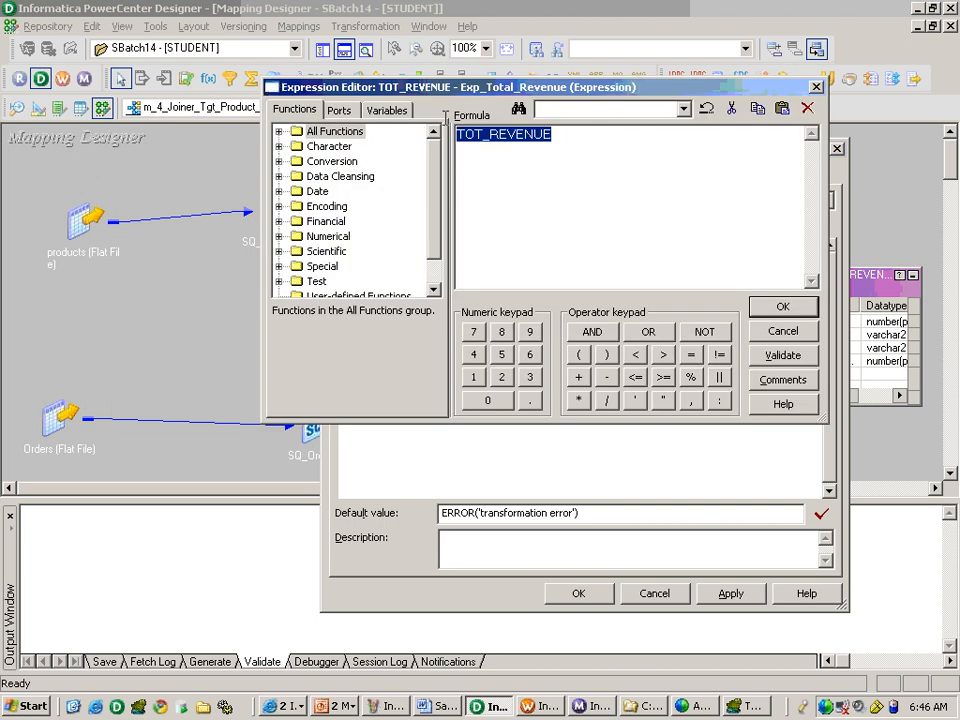
left_click(338, 110)
double_click(333, 191)
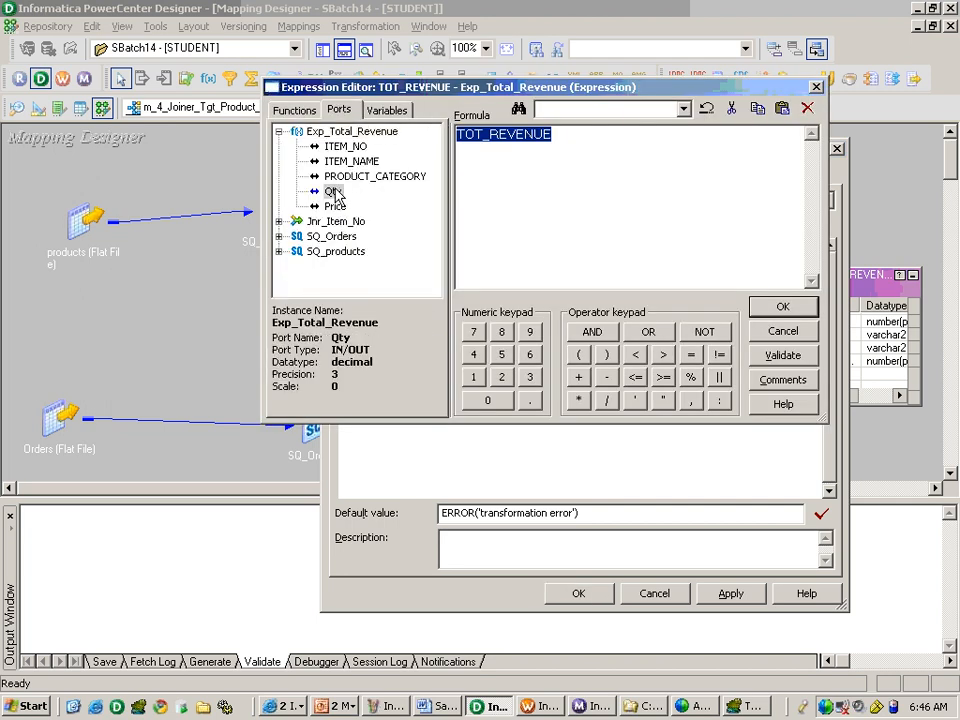
left_click(578, 400)
double_click(335, 206)
left_click(783, 357)
key("Return")
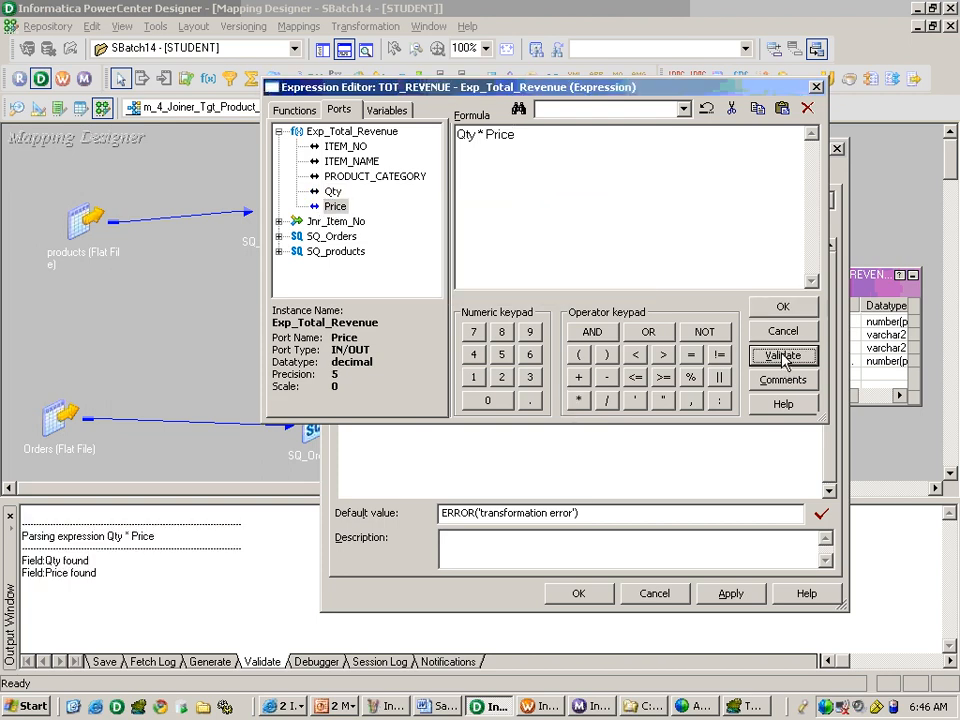
left_click(783, 306)
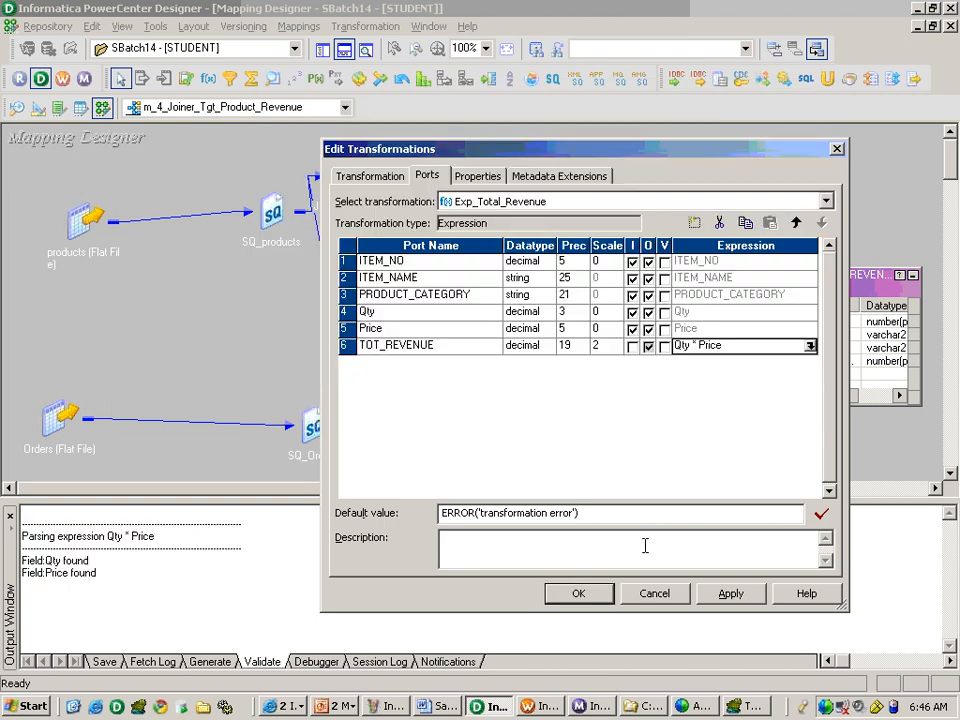
left_click(605, 593)
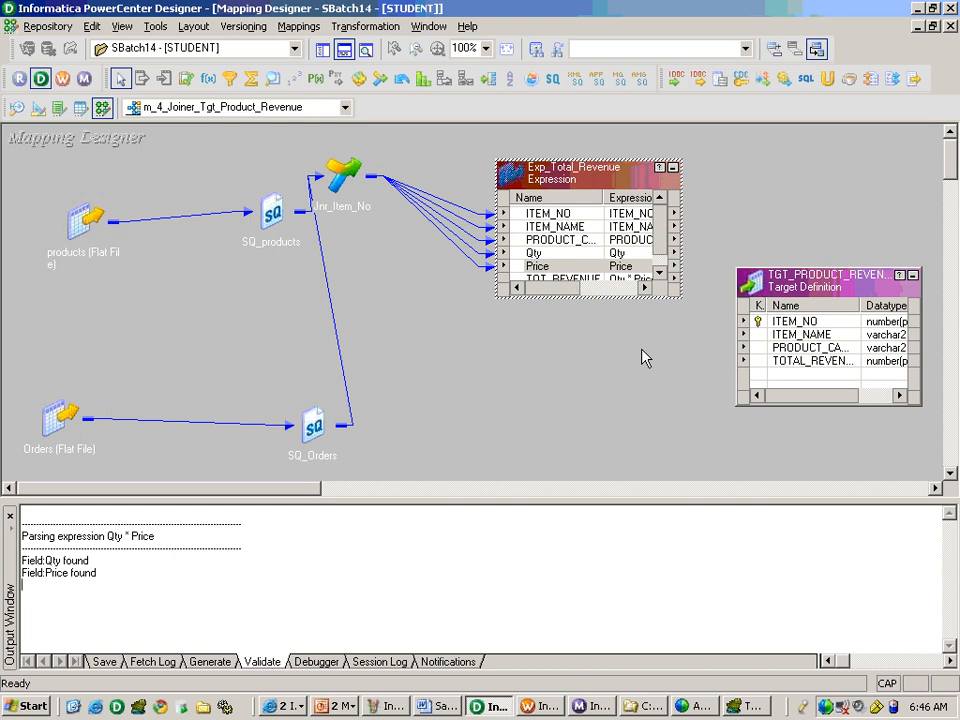
Enlarge Exp_Total_Revenue and link ITEM_NO, ITEM_NAME, PRODUCT_CATEGORY and TOT_REVENUE to the corresponding TGT_PRODUCT_REVENUE columns.
left_click_drag(601, 298, 603, 398)
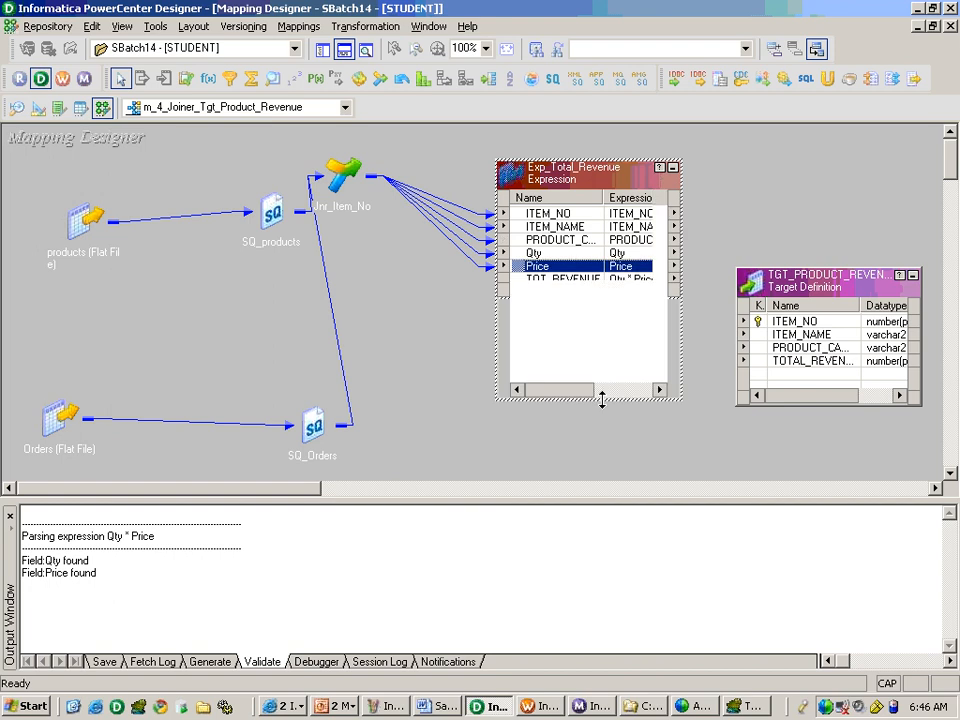
left_click(573, 213)
left_click(571, 226, "ctrl")
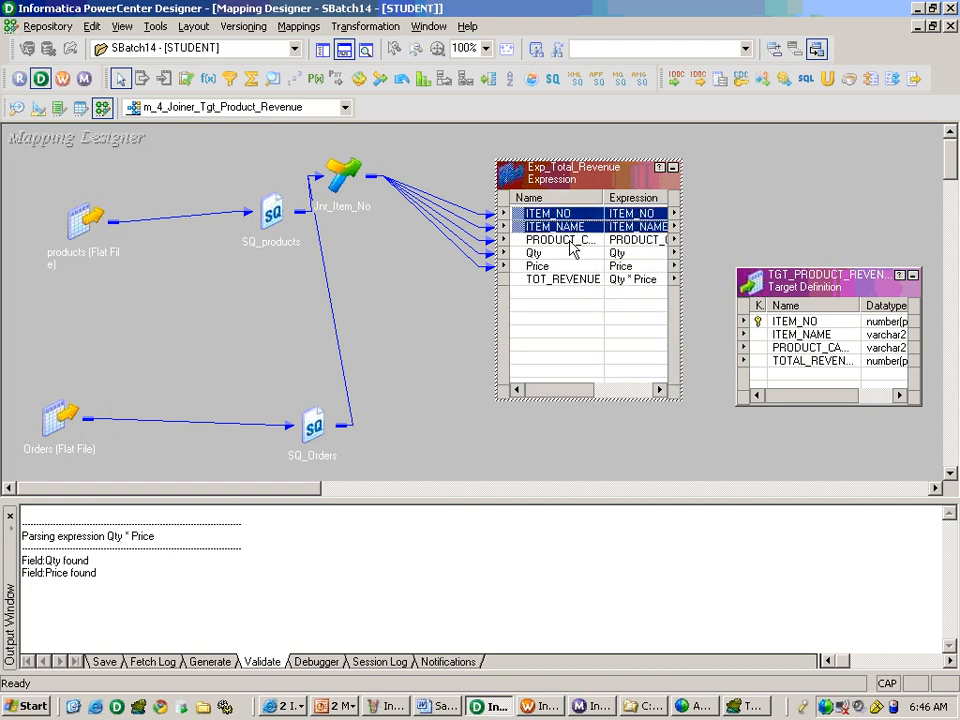
left_click(571, 241, "ctrl")
left_click_drag(557, 215, 797, 325)
left_click_drag(561, 279, 820, 364)
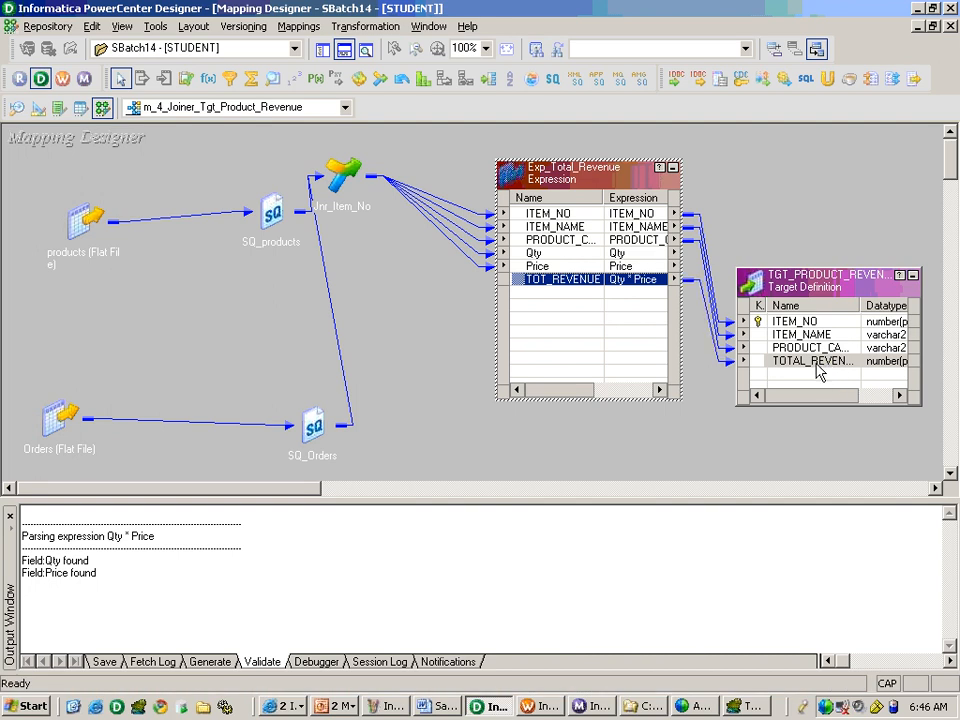
Save the mapping and arrange all its objects as icons.
key("ctrl+s")
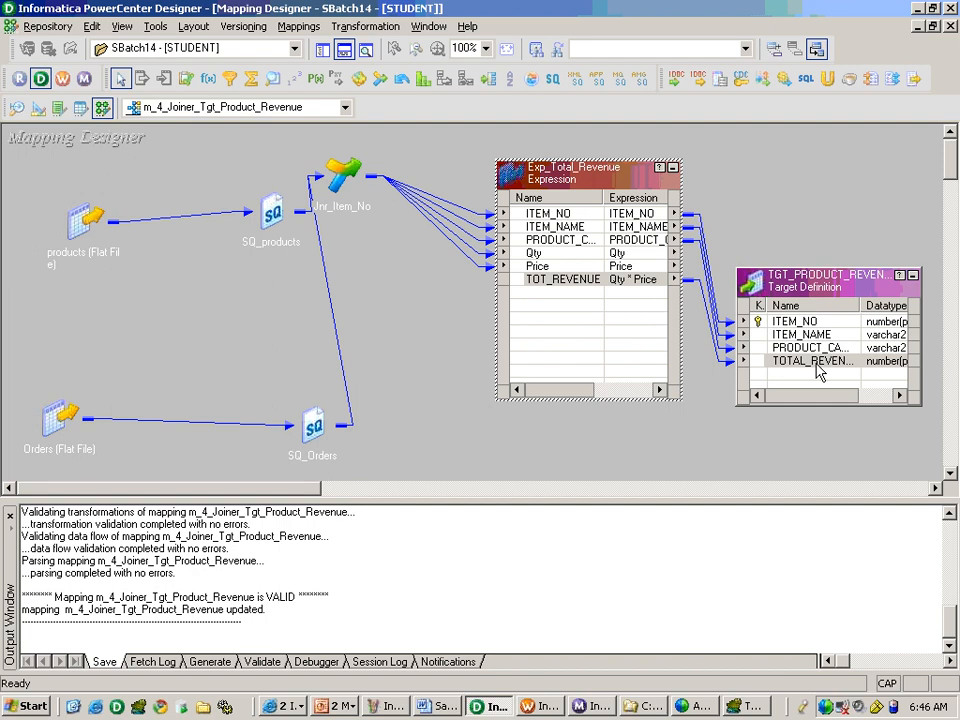
right_click(384, 146)
left_click(442, 252)
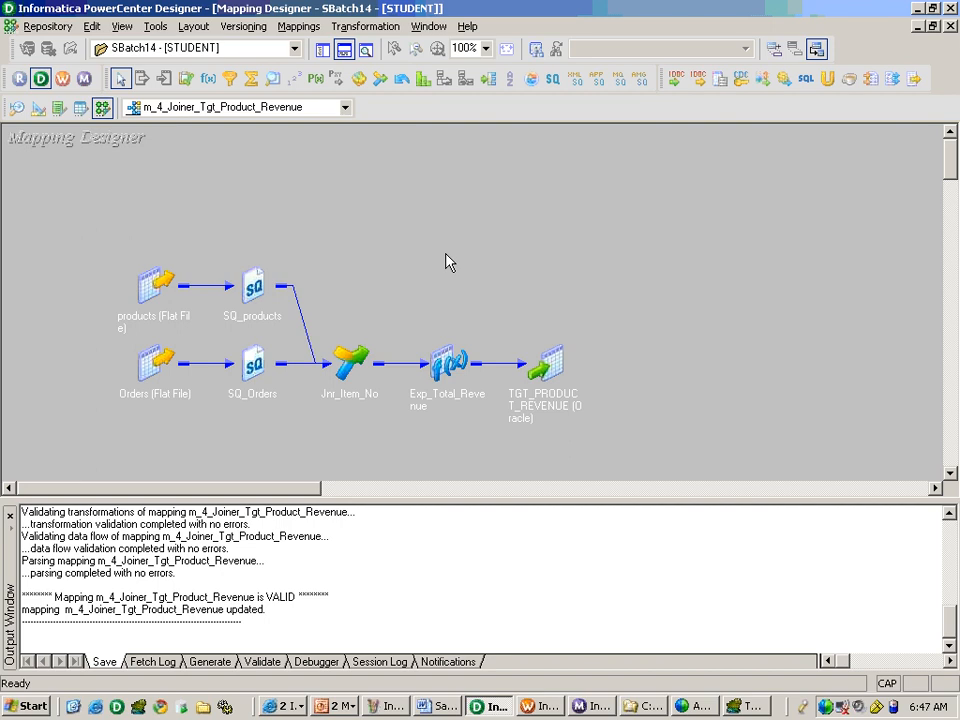
Switch to the PowerPoint slides and review the Business Case 4 source file paths and target table import details.
left_click(317, 704)
left_click(360, 677)
left_click(360, 677)
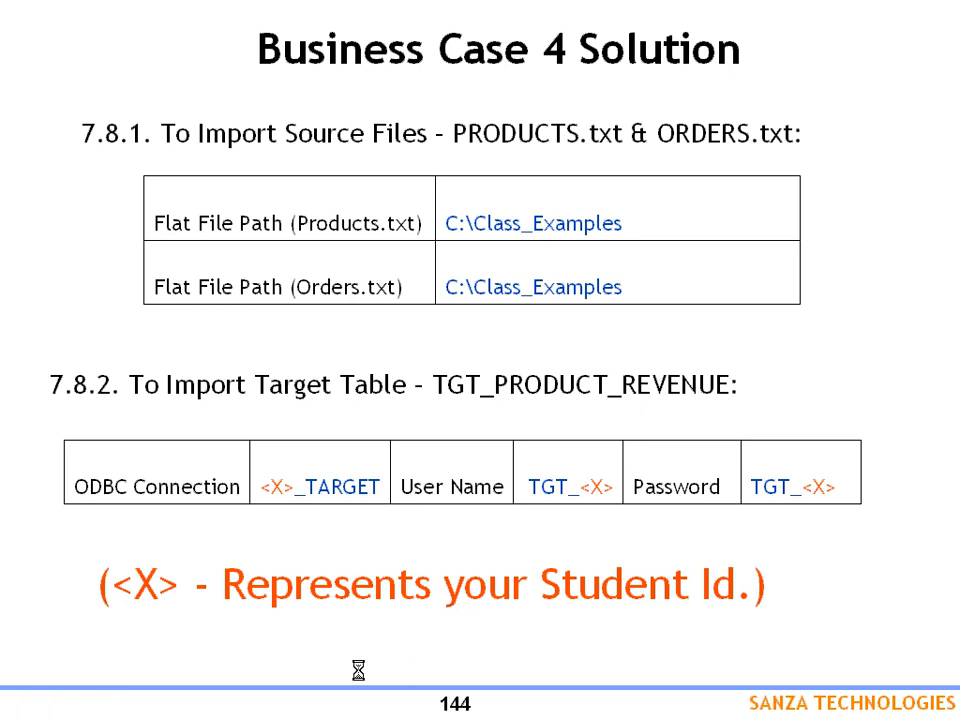
Switch to Workflow Manager and set the SQ_products source file directory in session s_m_4_Joiner_Tgt_Product_Revenue to C:/Inf_Server/Src_Files.
key("alt+Tab")
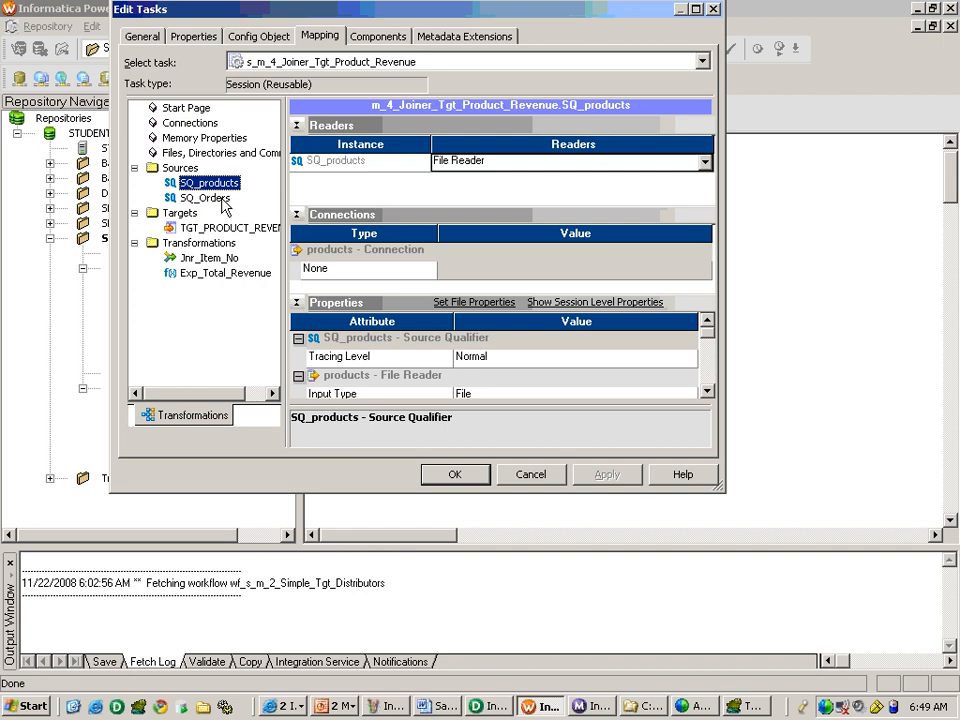
left_click(516, 476)
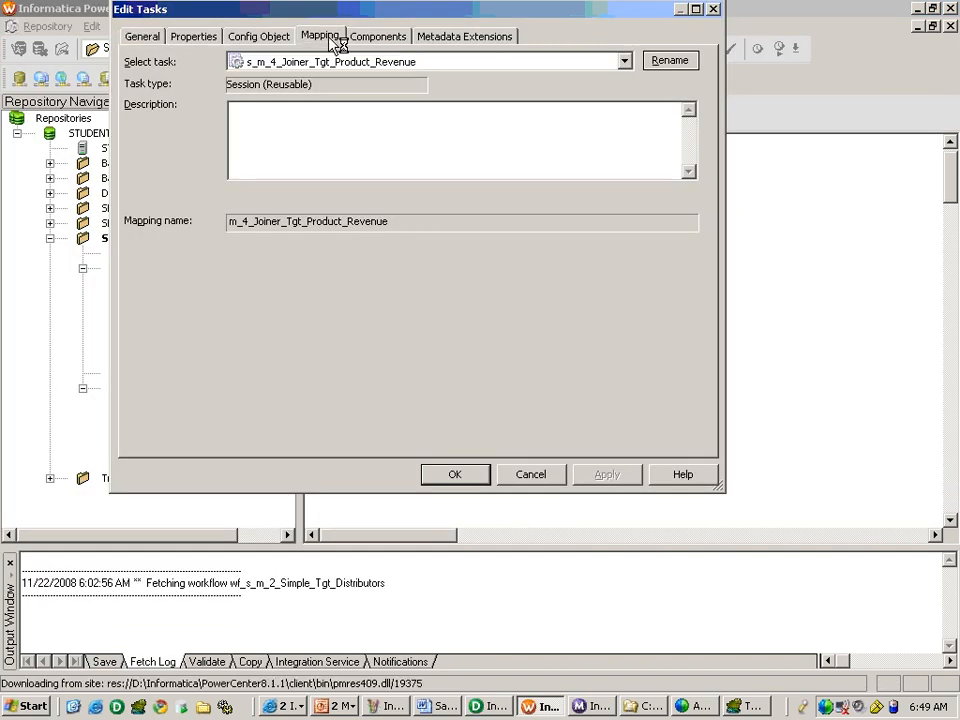
left_click(320, 36)
left_click(200, 183)
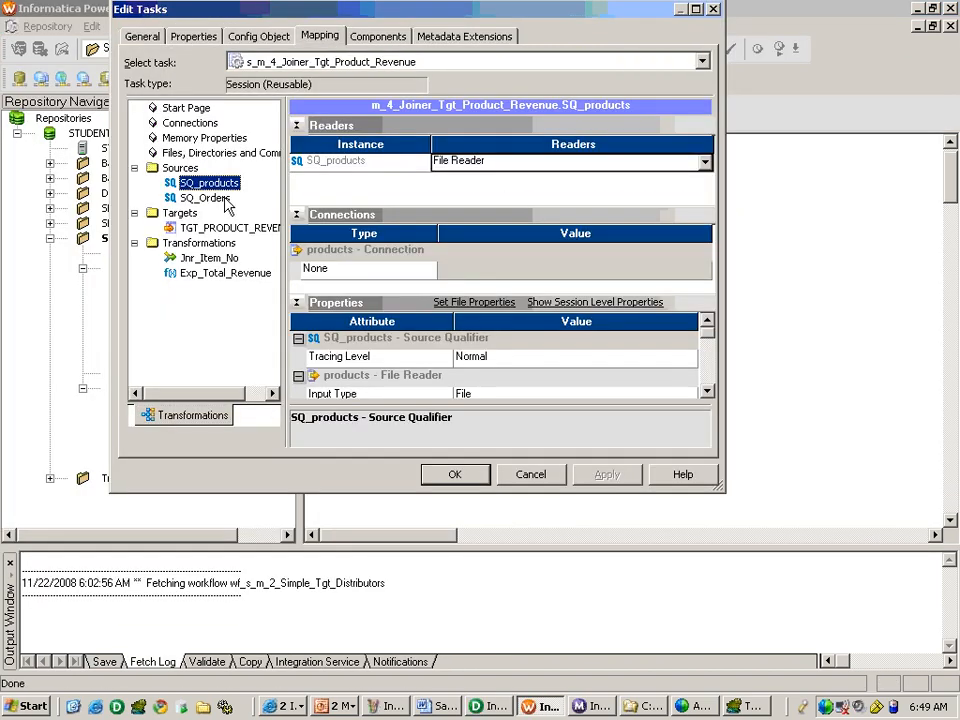
scroll(700, 382, "down", 1)
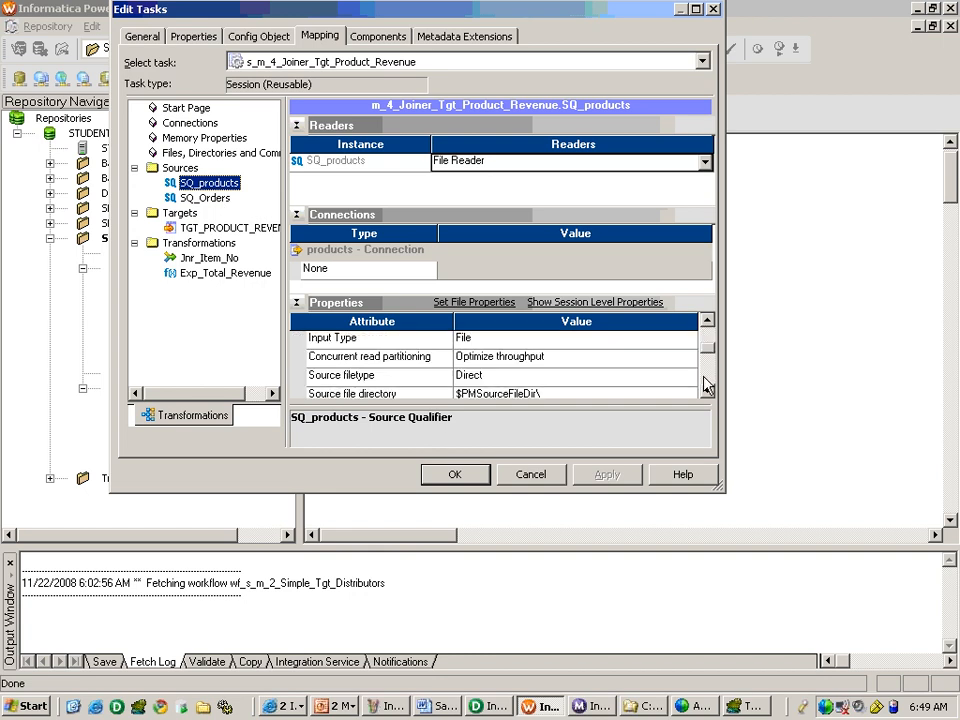
scroll(704, 380, "down", 1)
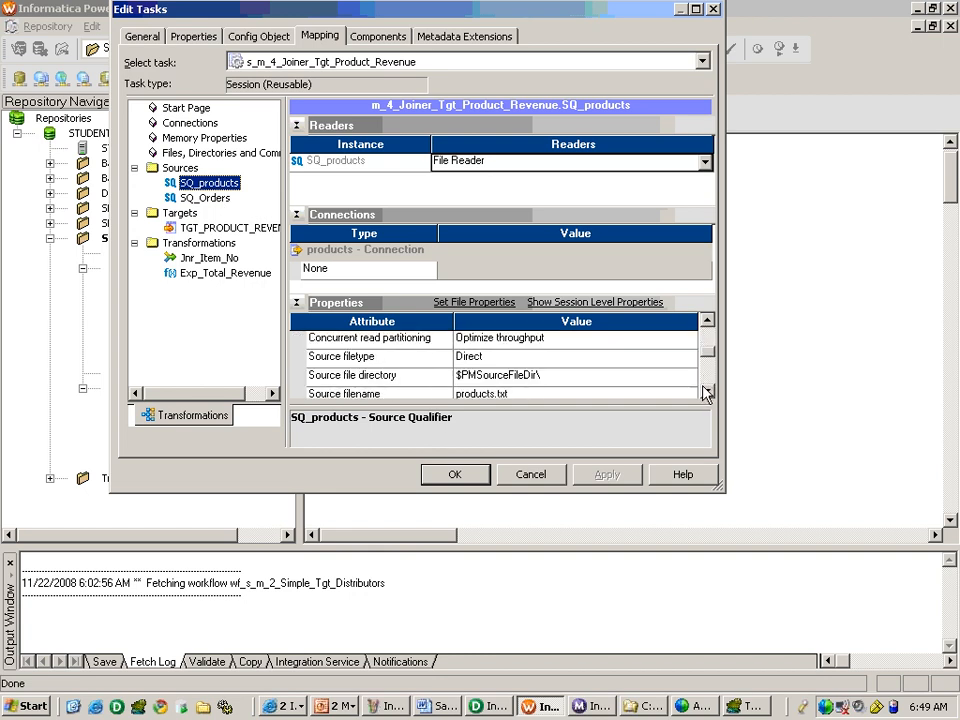
left_click(564, 378)
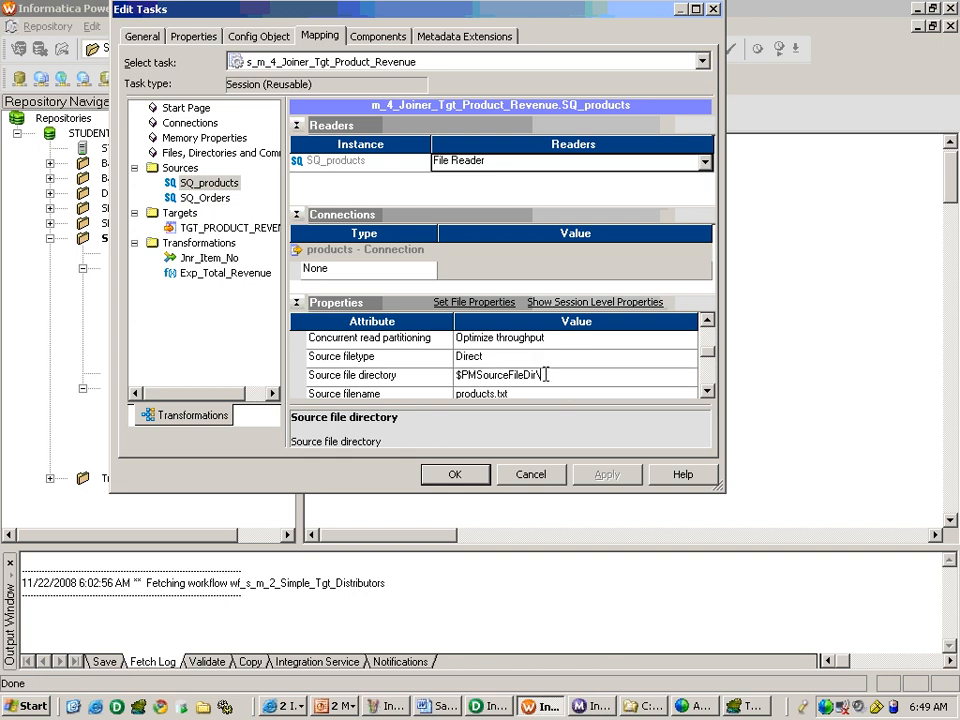
left_click_drag(544, 375, 458, 373)
type("C:/")
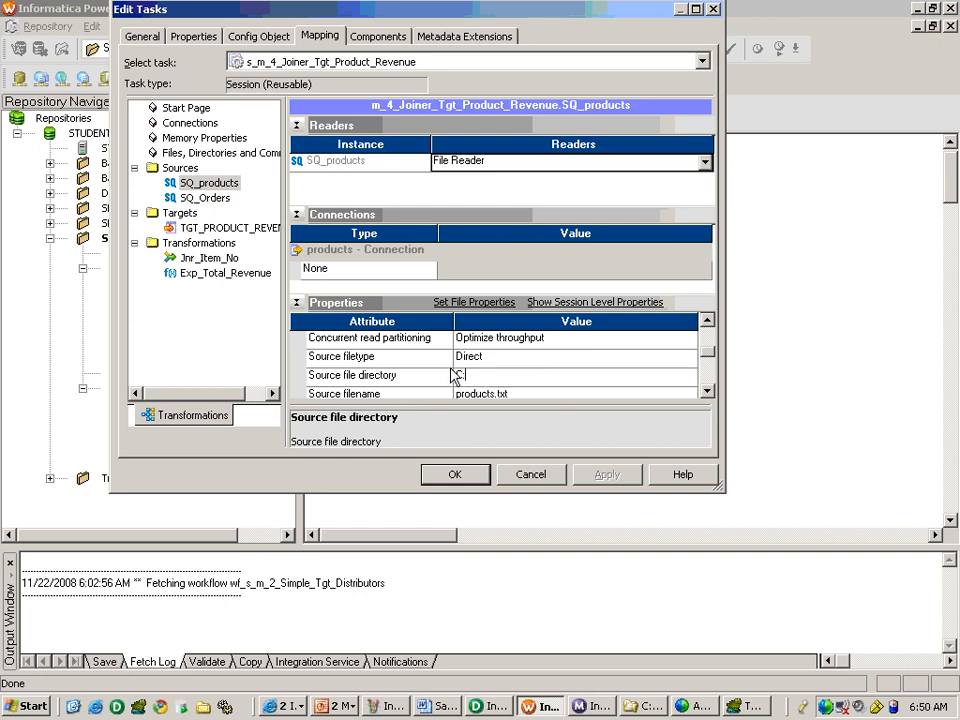
type("0")
key("BackSpace")
type("Inf_Server/Src_Files")
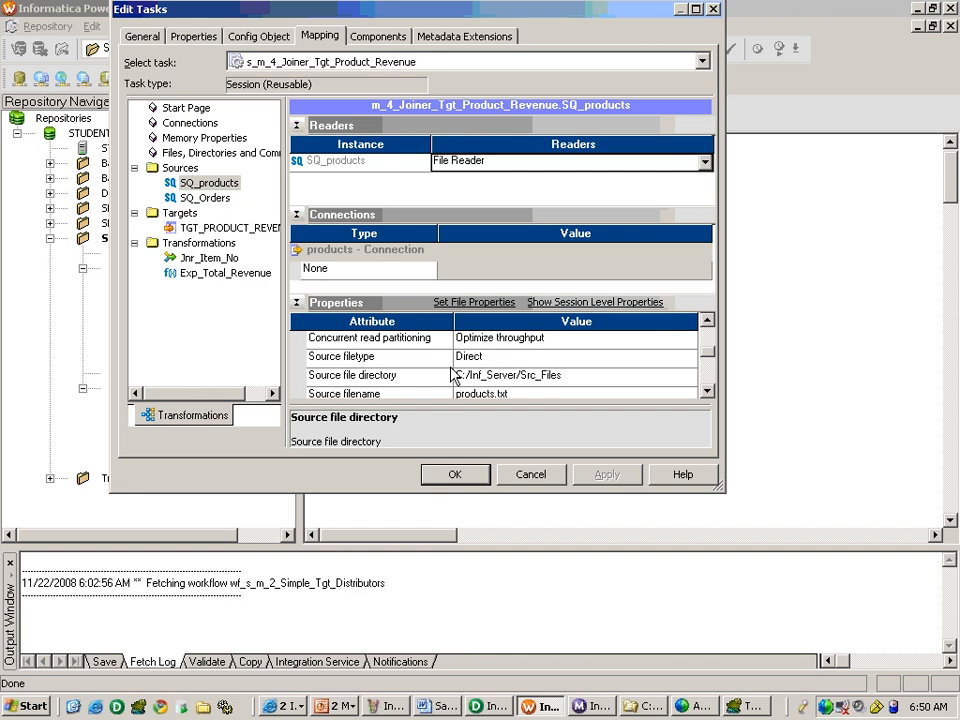
Set the source file directory of SQ_Orders to C:/Inf_Server/Src_Files.
left_click(205, 197)
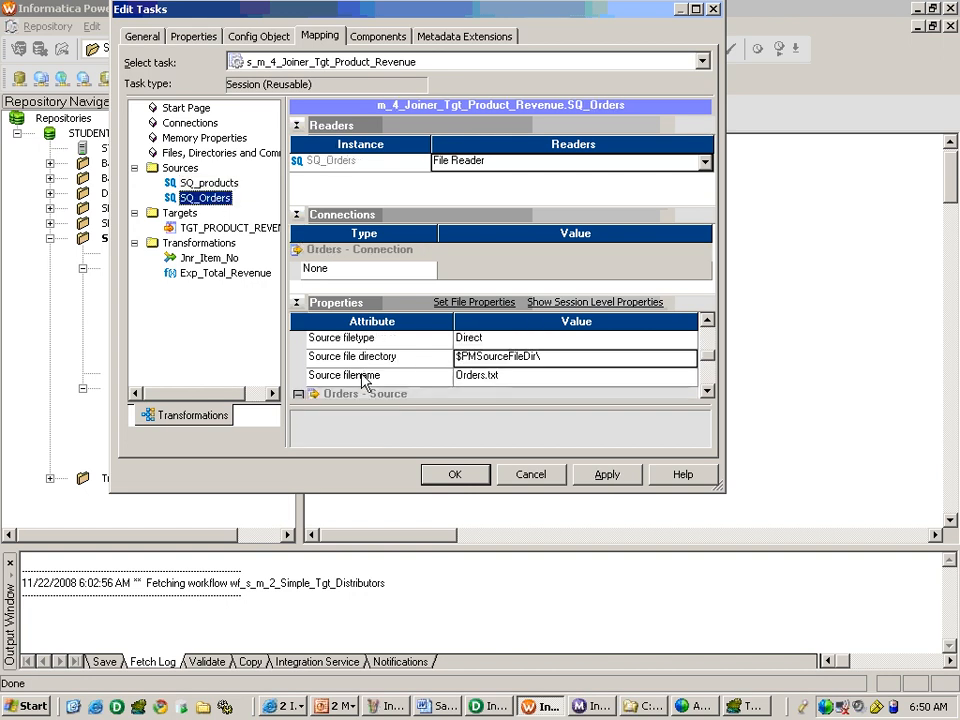
left_click(541, 361)
left_click(545, 357)
left_click_drag(551, 355, 443, 350)
type("c")
key("BackSpace")
type("C:/Inf_")
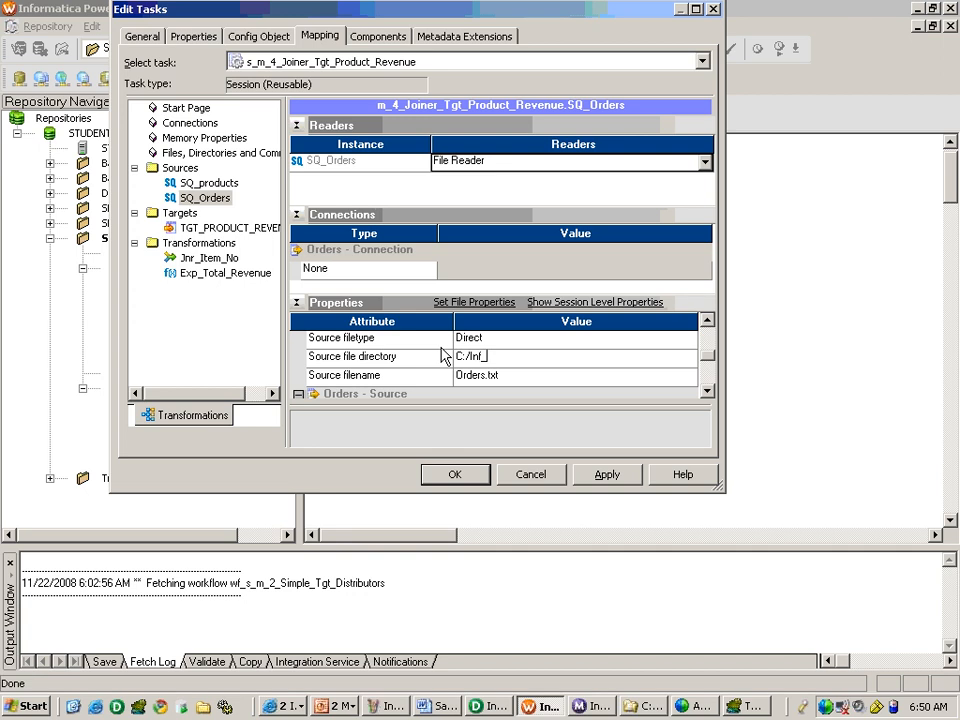
type("Server/Src_files")
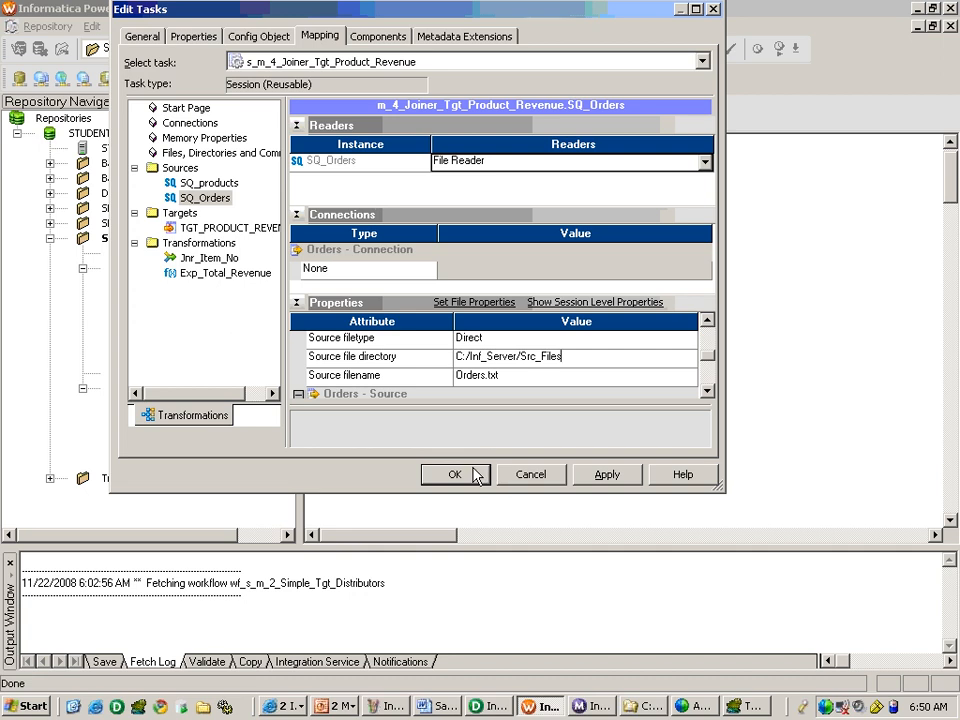
Assign the TARGET_SB14 relational connection to the TGT_PRODUCT_REVENUE target and accept the session changes.
left_click(229, 230)
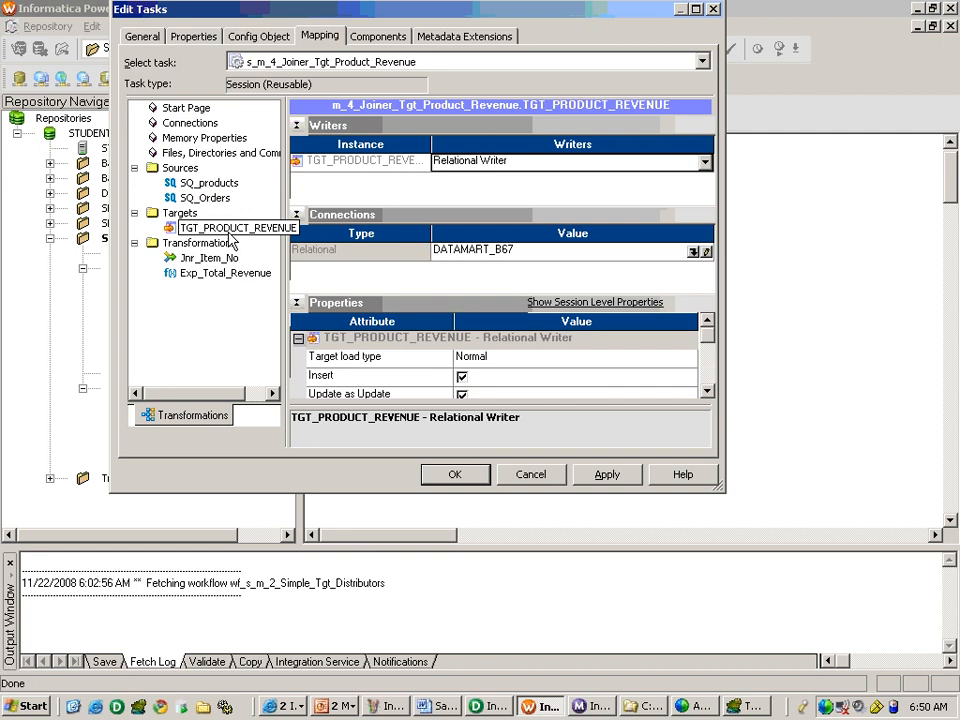
left_click(692, 251)
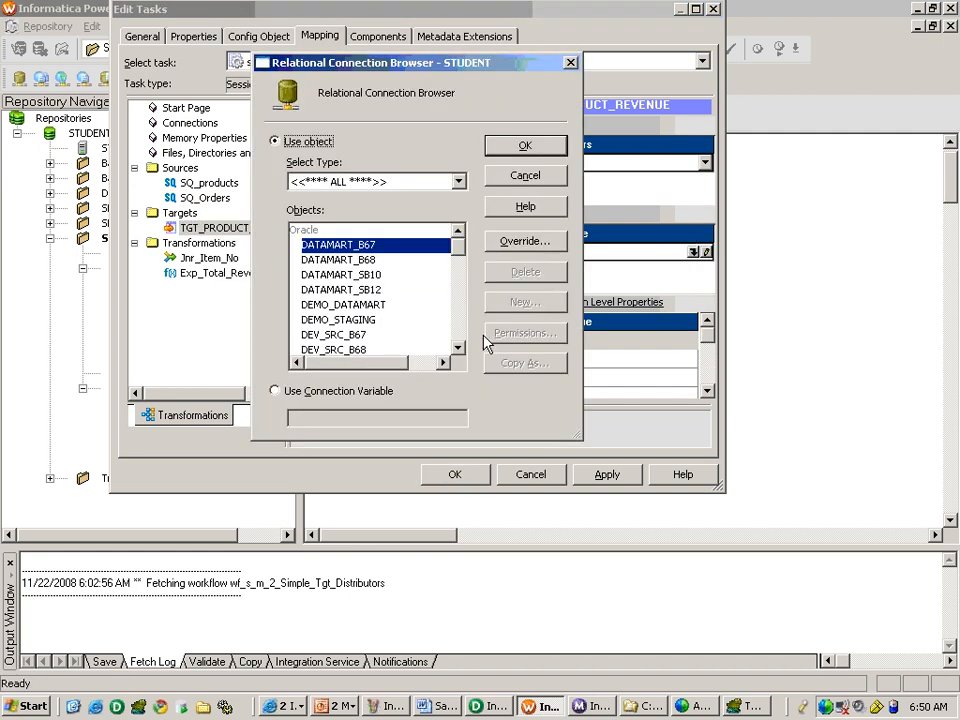
scroll(457, 340, "down", 7)
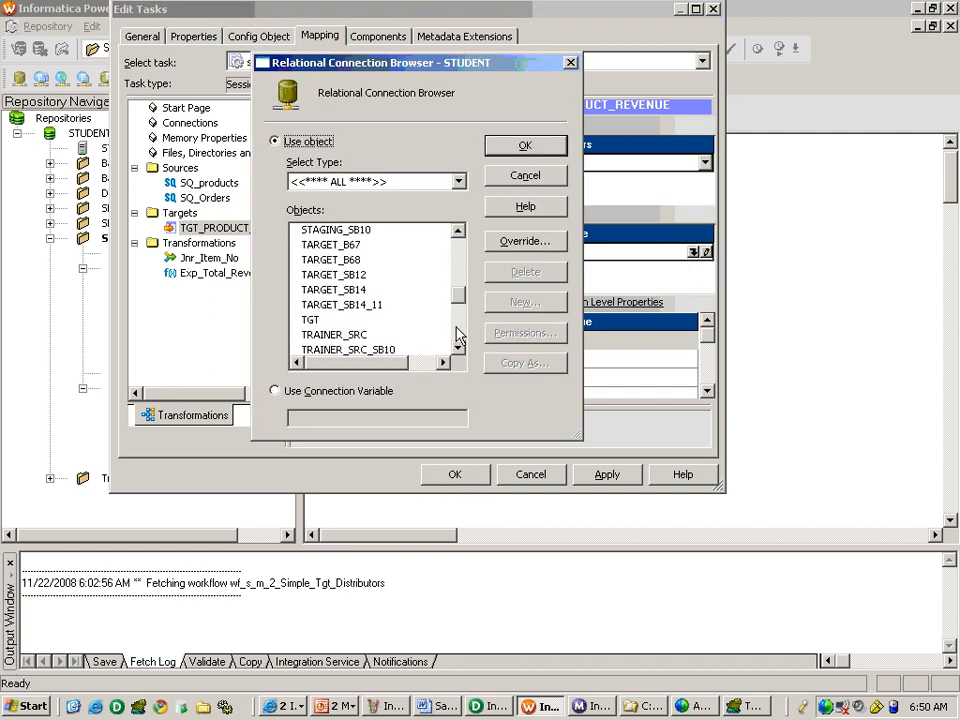
left_click(334, 289)
left_click(524, 146)
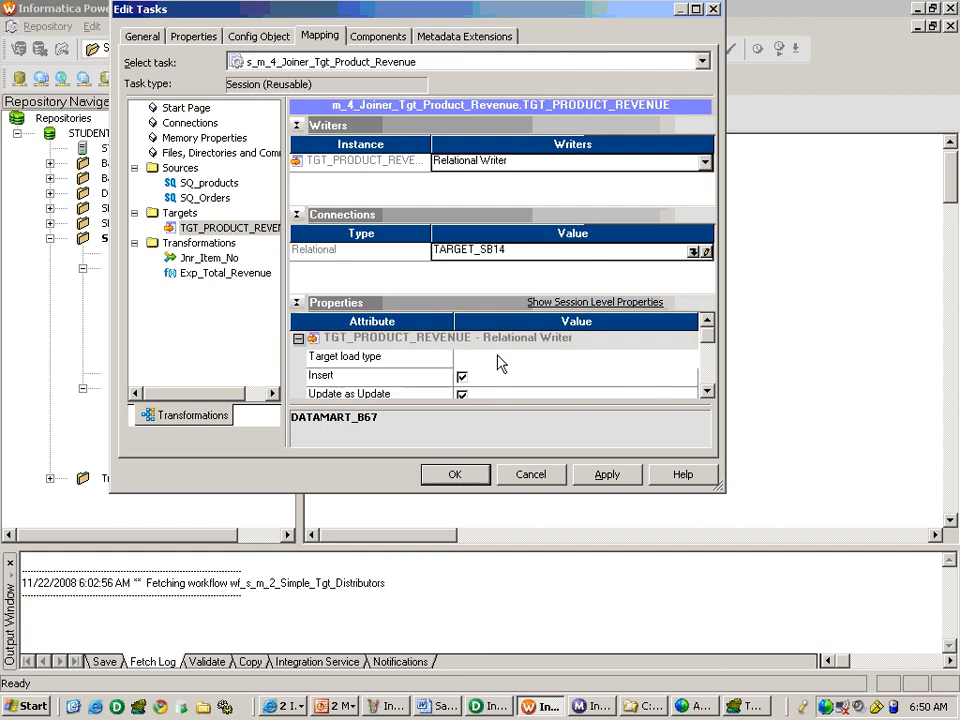
left_click(499, 359)
left_click(468, 475)
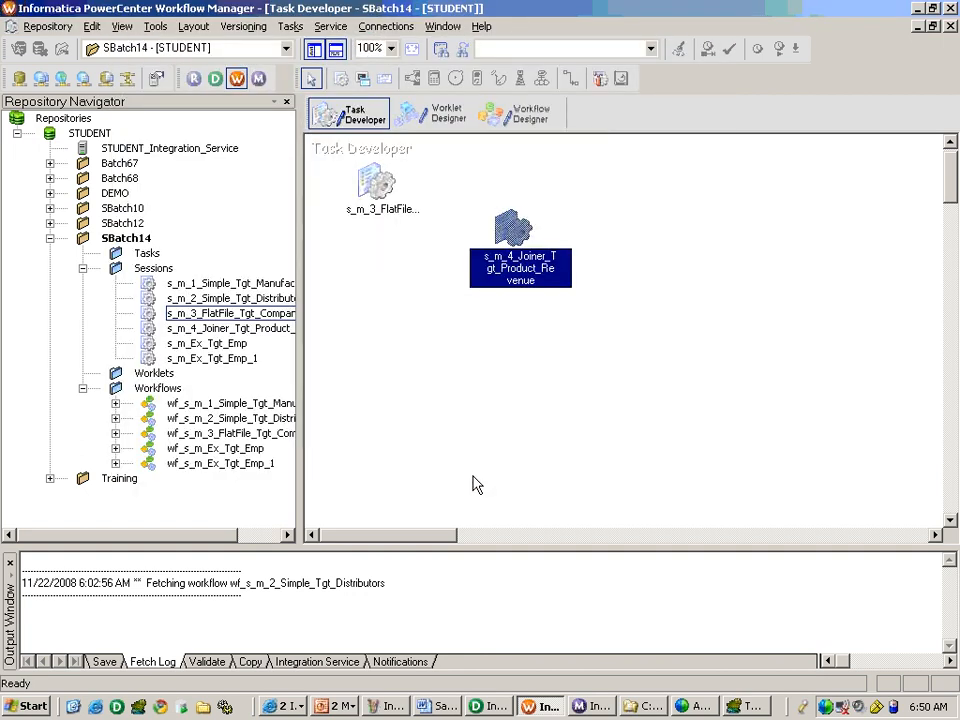
Open the Workflow Designer and close the workflow wf_s_m_3_FlatFile_Tgt_Company_Taxid.
left_click(515, 115)
left_click(300, 26)
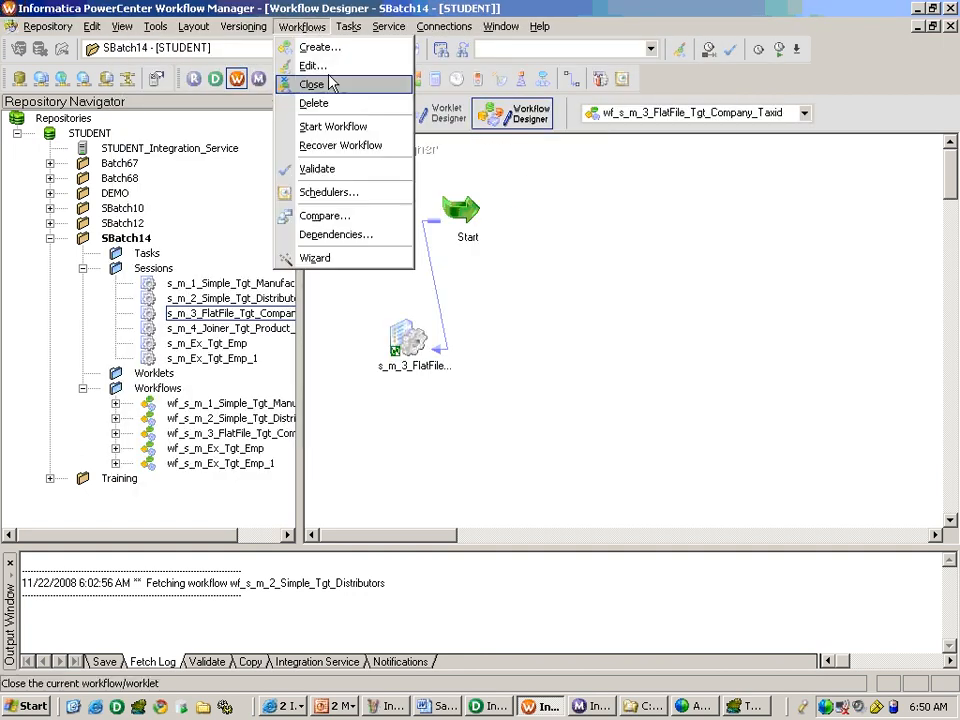
left_click(326, 86)
Create a workflow named wf_s_m_4_Joiner_Tgt_Product_Revenue from the s_m_4_Joiner_Tgt_Product_Revenue session and save it.
left_click_drag(226, 328, 421, 353)
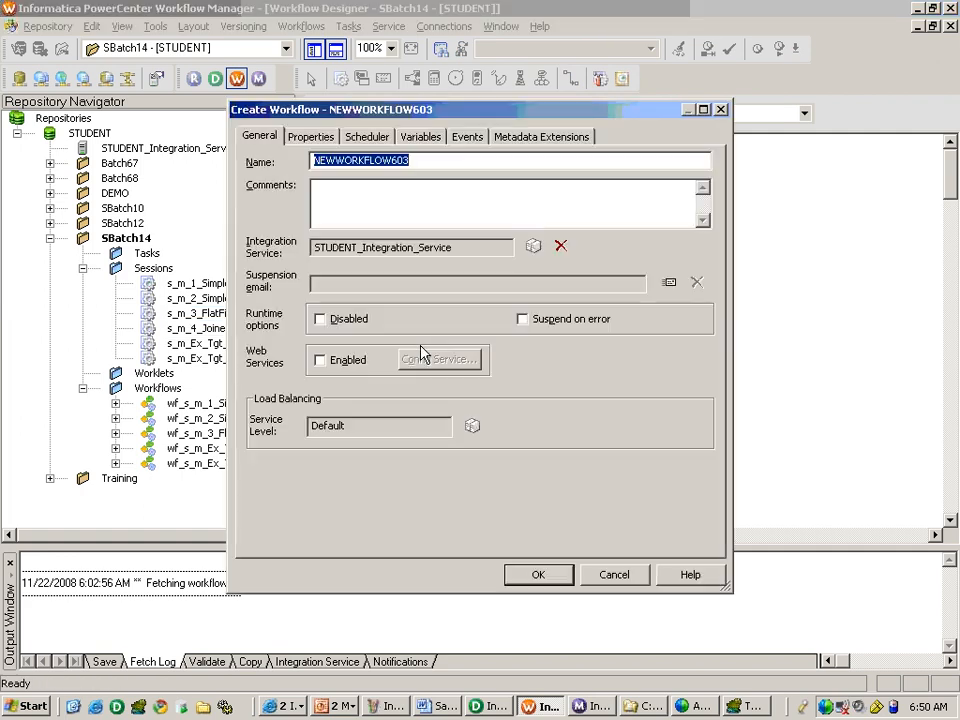
type("wf_s_m_4_Joiner_Tgt_Product_Revenue")
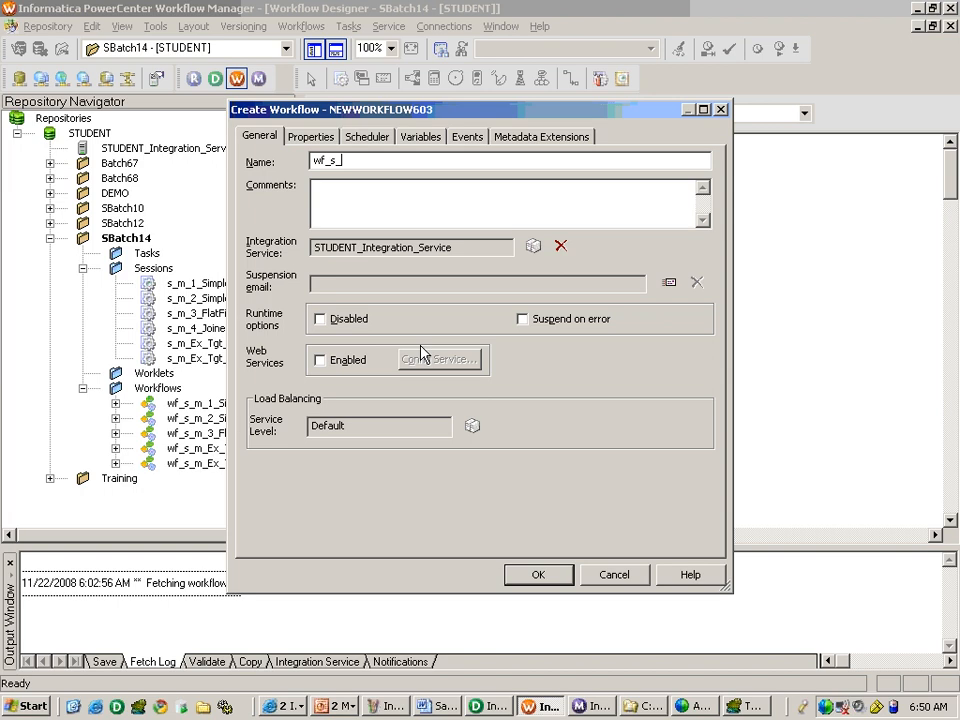
type("m_4_Joiner_Tgt_Product_Revenue")
key("Return")
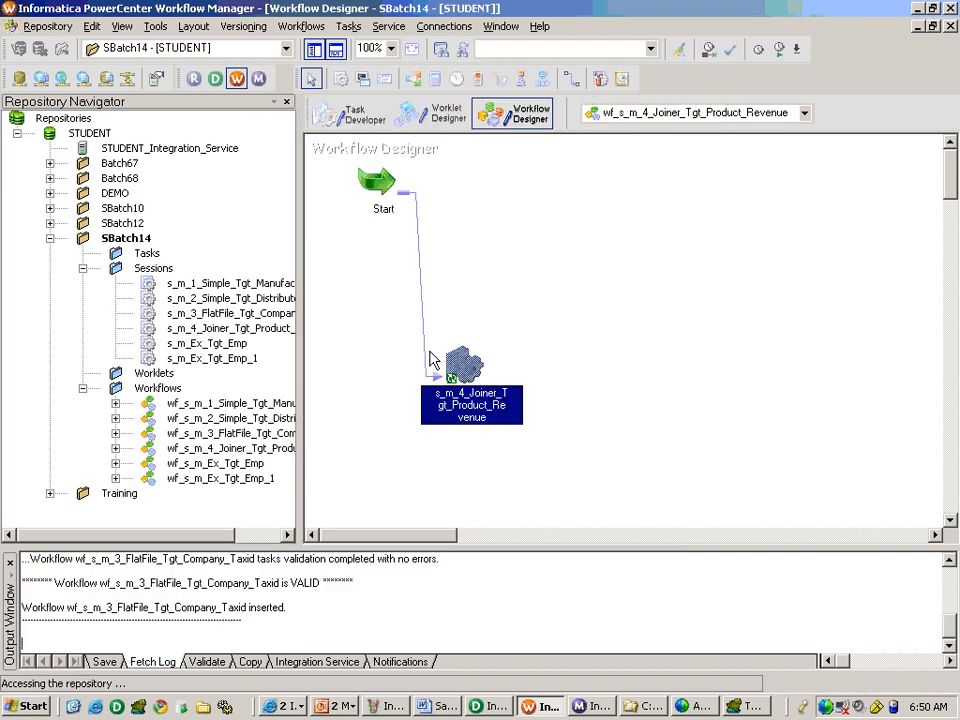
key("ctrl+s")
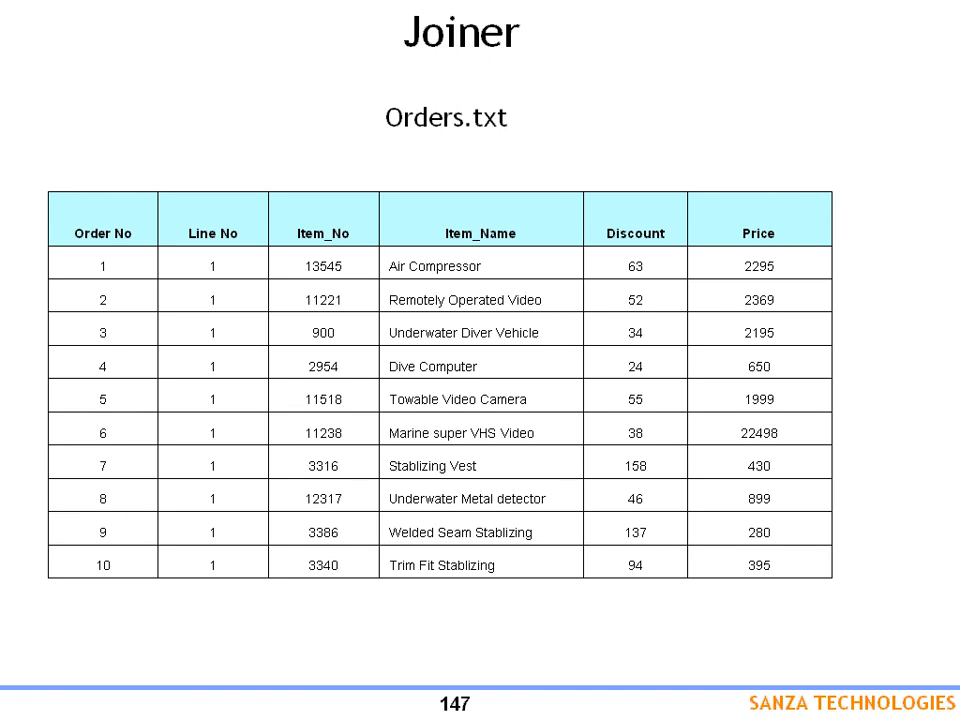
key("Right")
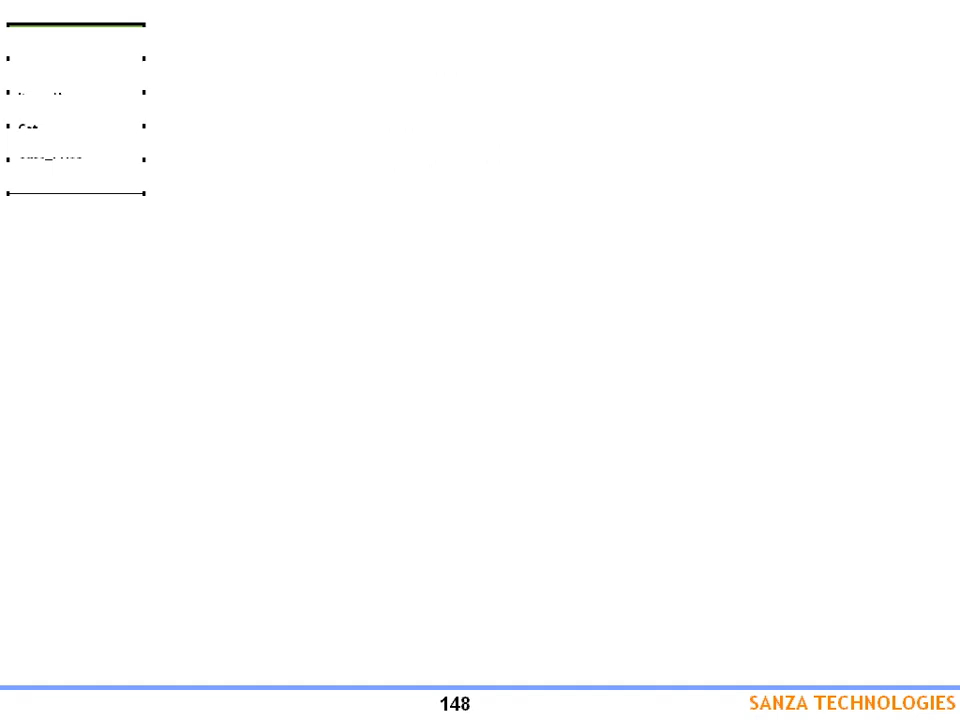
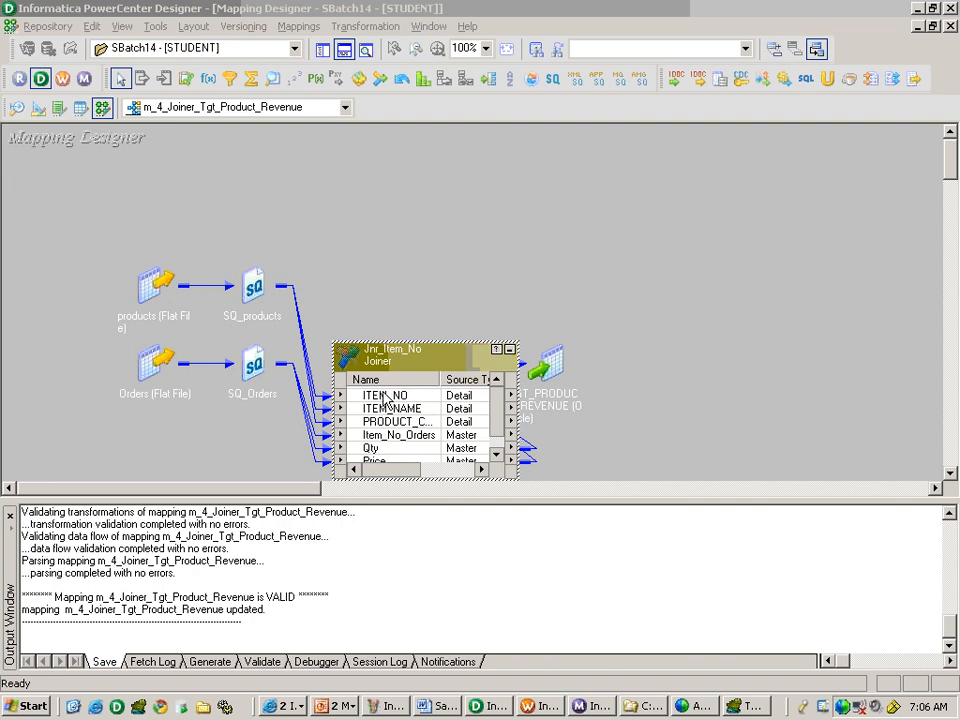
Review the join condition and join type options of the Jnr_Item_No joiner, keeping Normal Join.
double_click(398, 402)
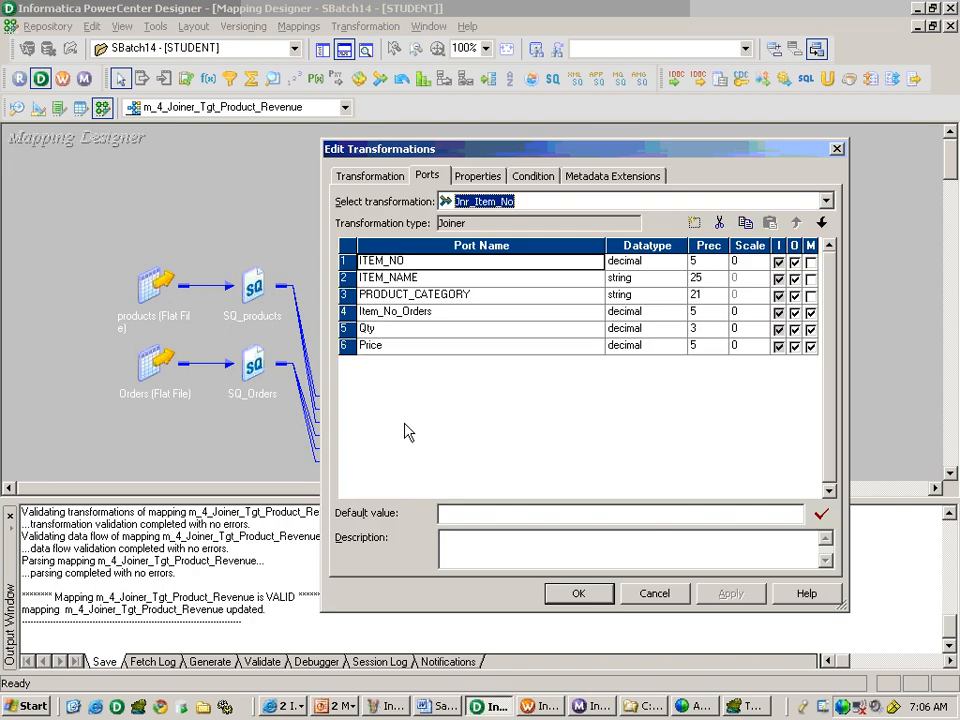
left_click(553, 179)
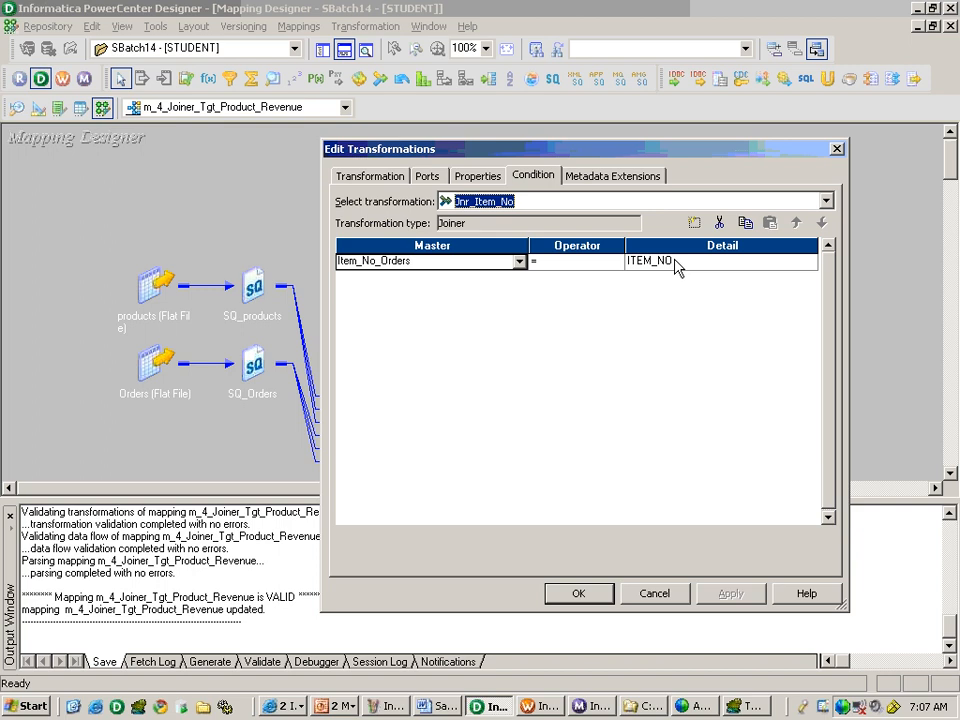
left_click(477, 176)
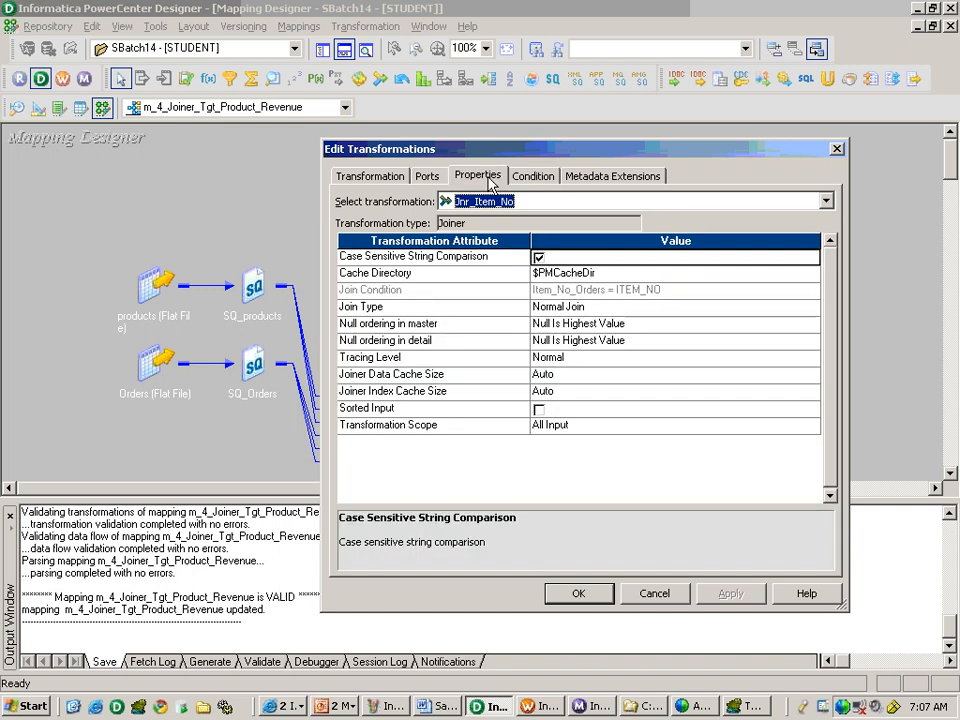
left_click(596, 310)
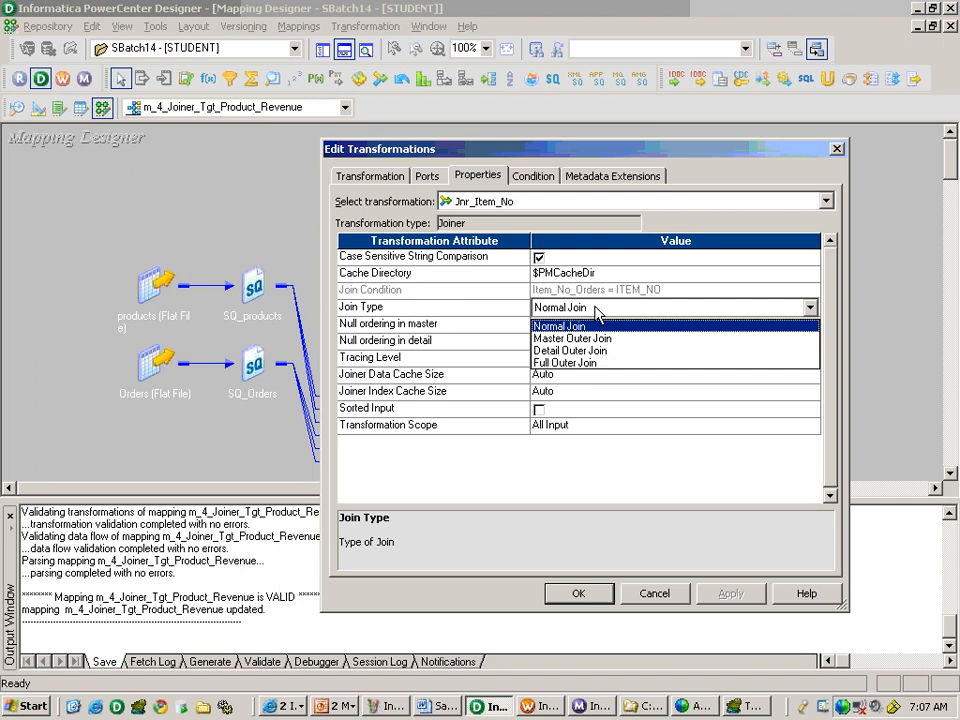
left_click(595, 313)
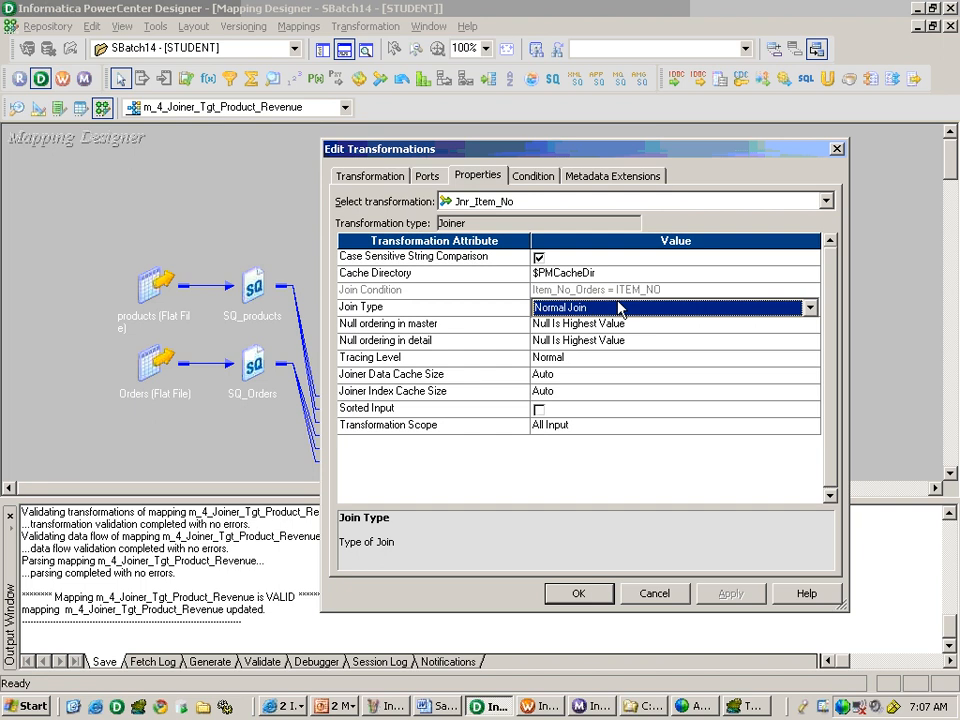
left_click(578, 594)
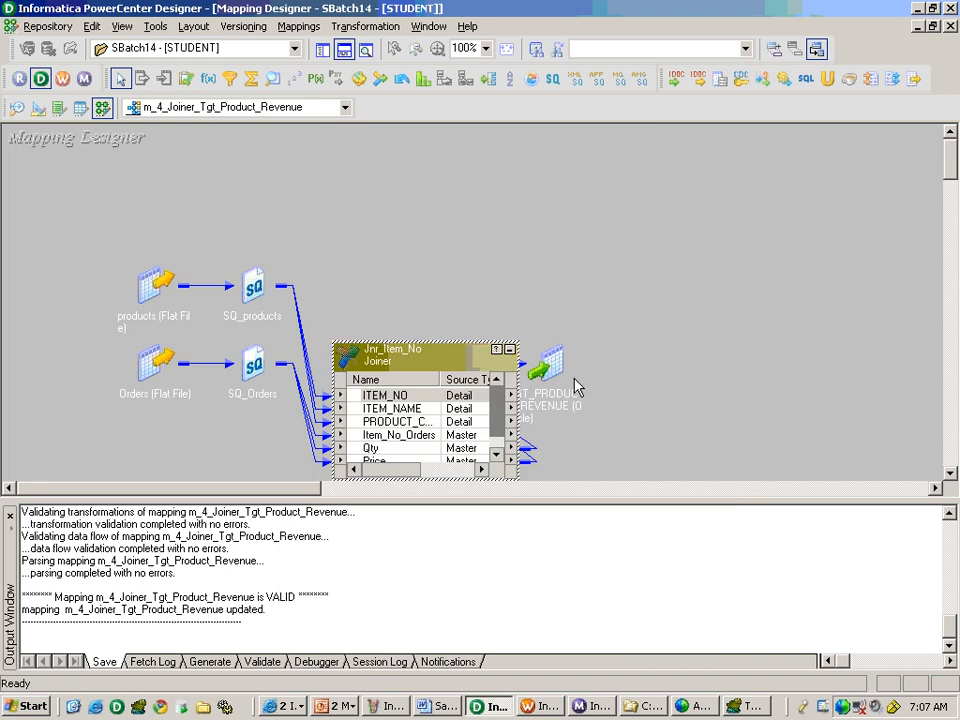
left_click(511, 351)
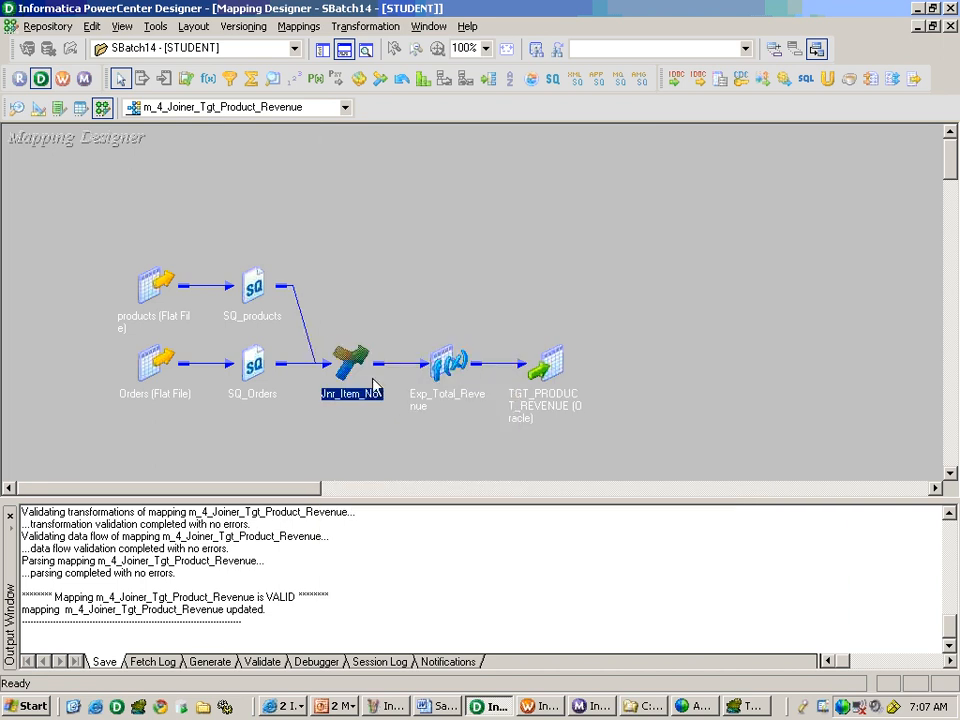
Review the TOT_REVENUE port's formula in the Exp_Total_Revenue expression transformation, then collapse the transformation.
left_click(745, 706)
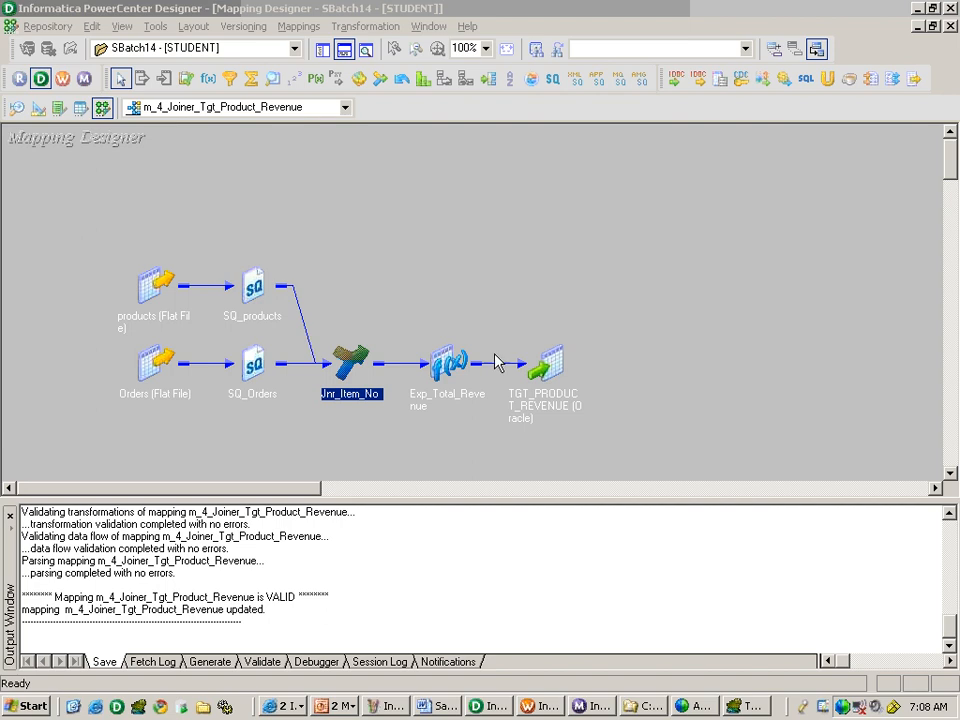
double_click(466, 387)
double_click(490, 410)
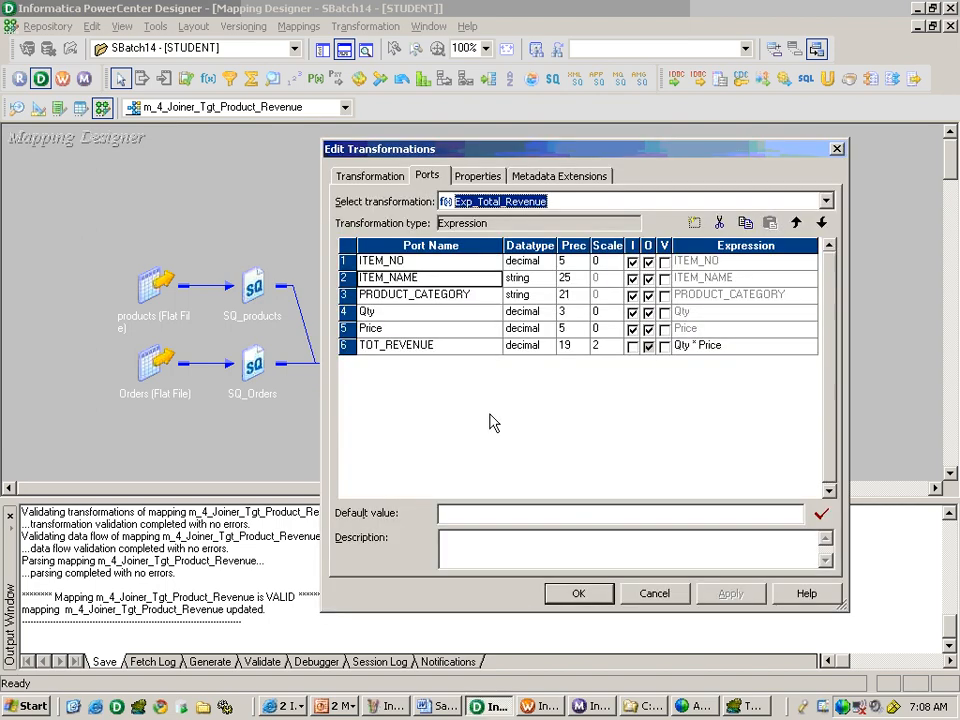
left_click(757, 348)
left_click(751, 346)
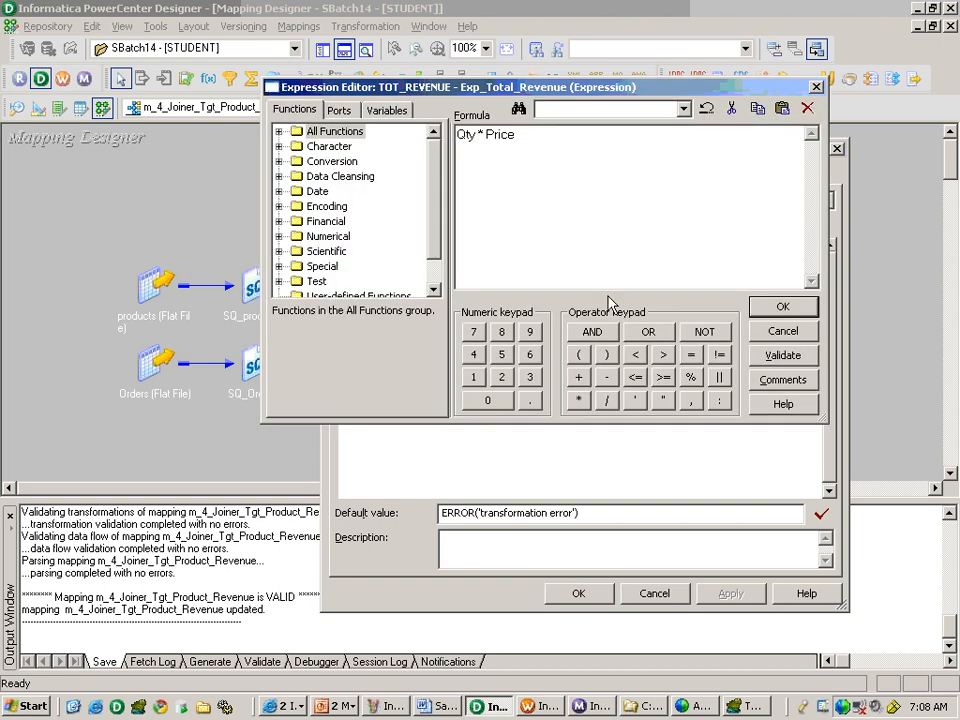
left_click(797, 314)
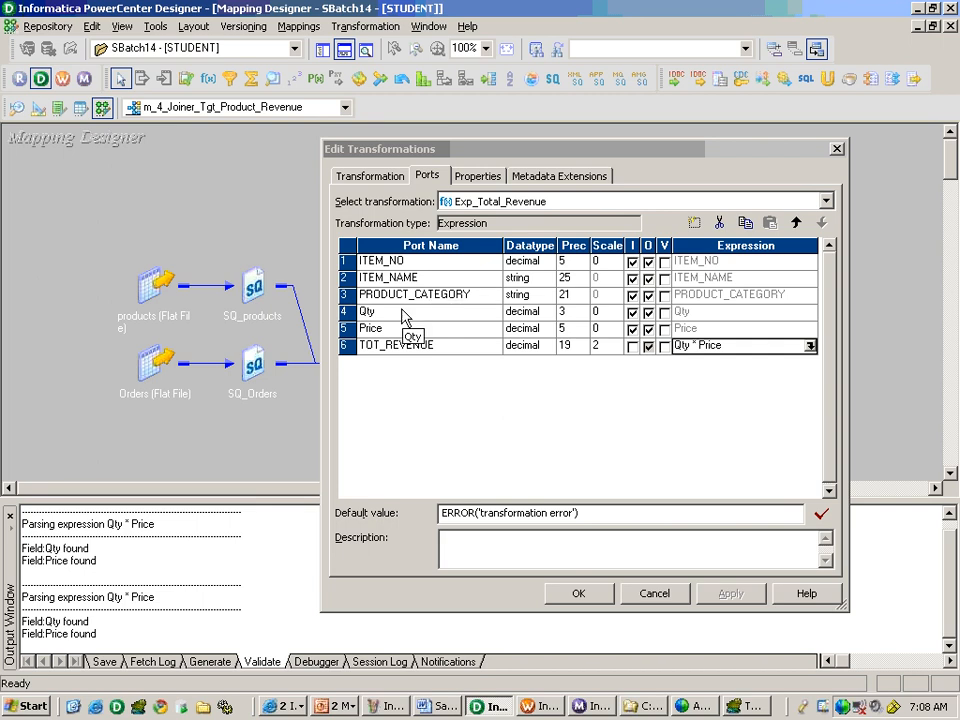
left_click(578, 593)
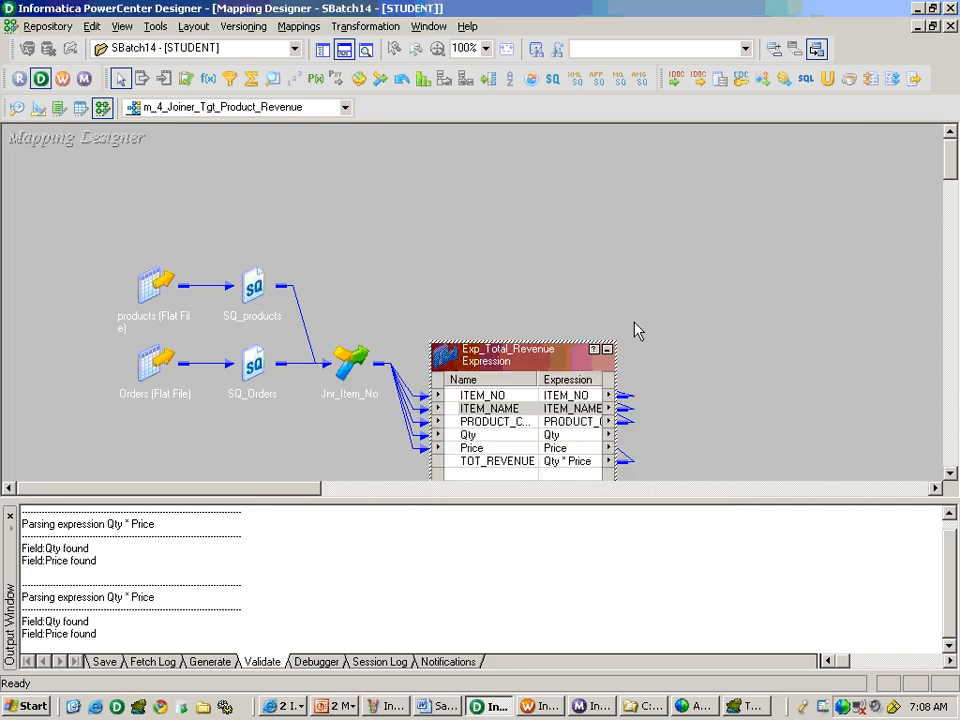
left_click(606, 348)
Switch to TOAD and delete all rows from the tgt_product_revenue table with a SQL statement.
left_click(744, 707)
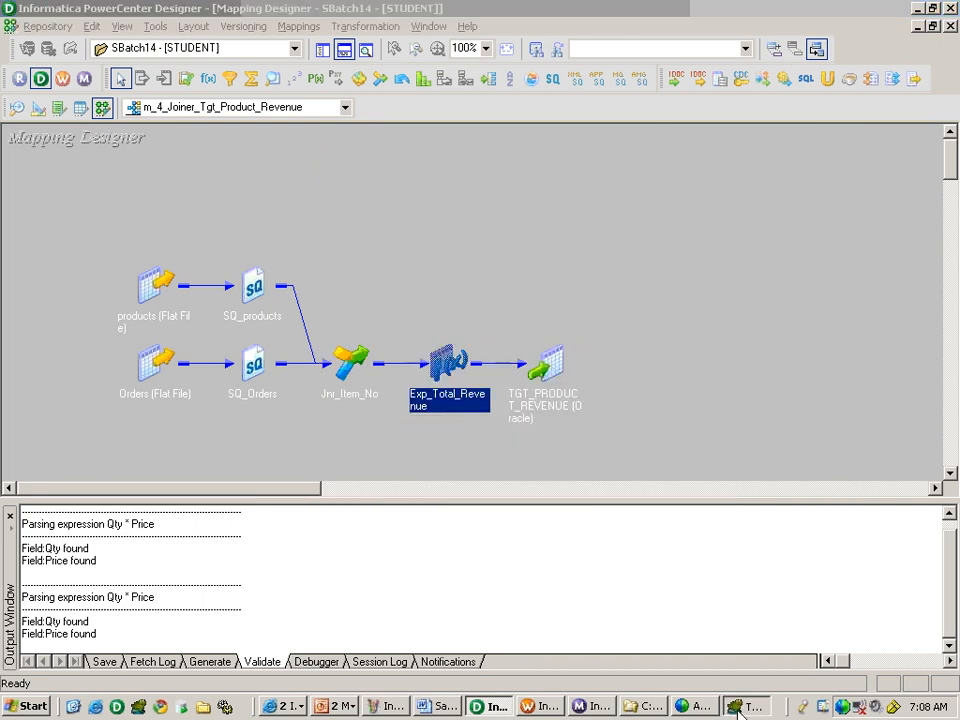
left_click(308, 223)
type("delete from ")
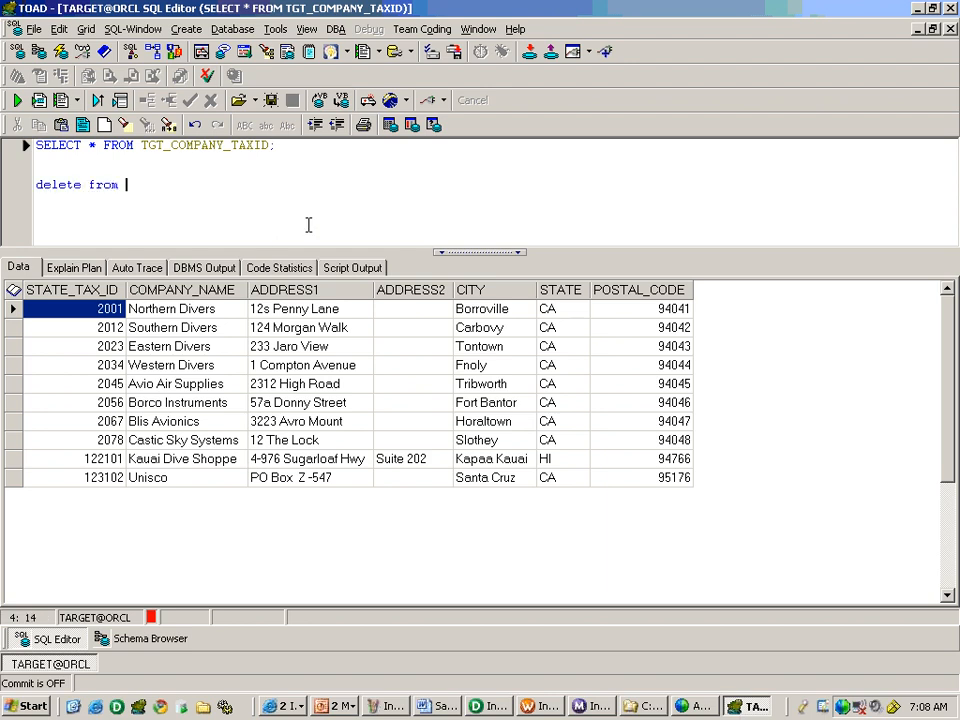
type("tgt_product_revenue;")
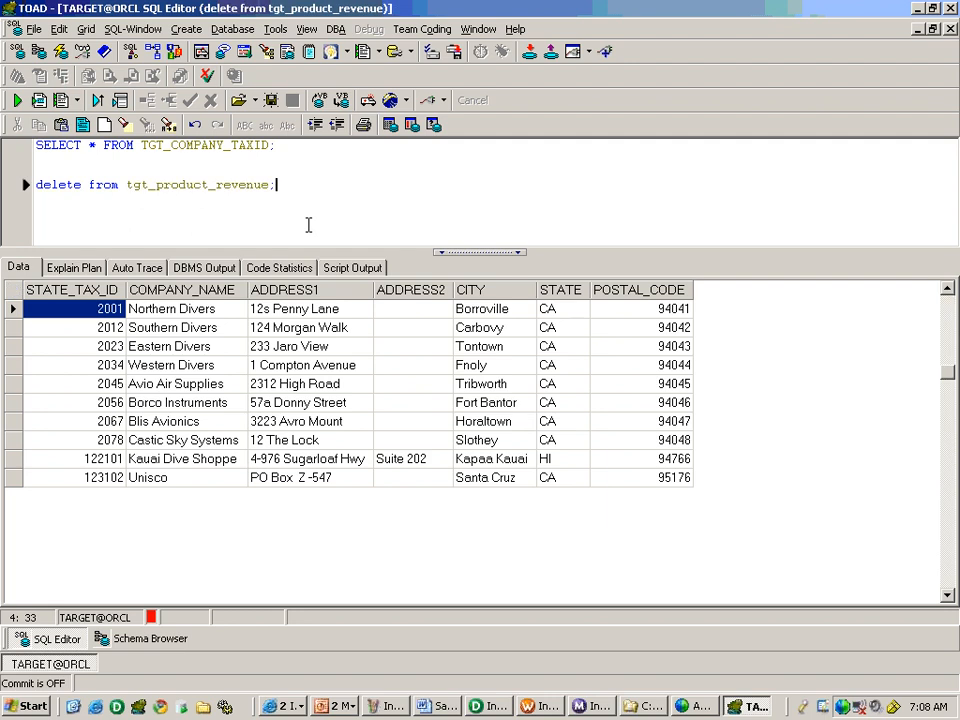
key("F9")
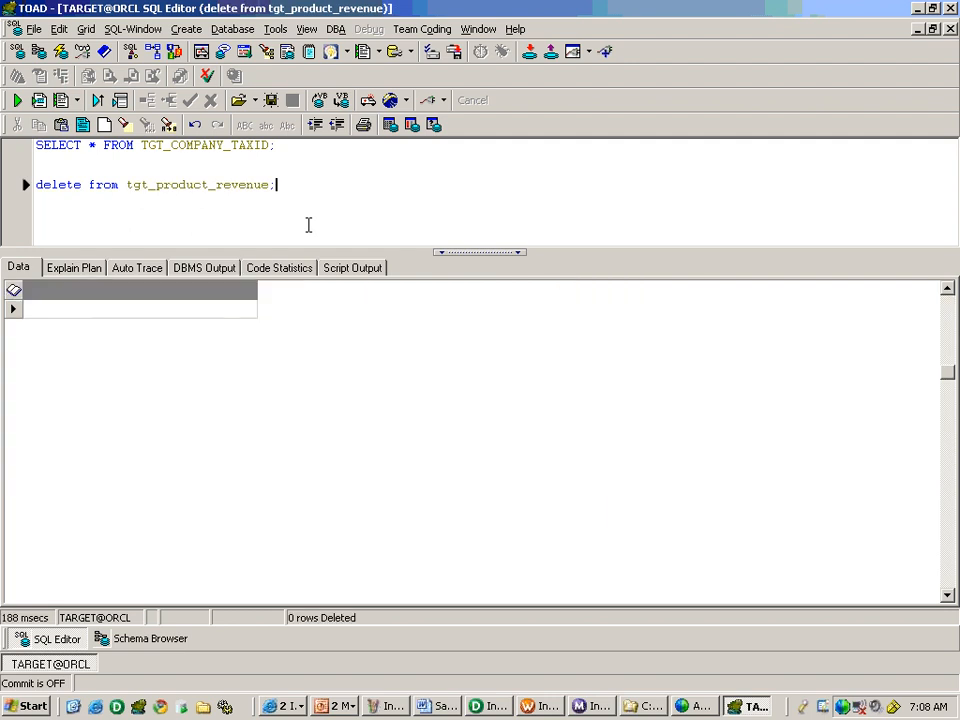
Add a commit statement below the delete statement and execute it.
key("Return")
key("Return")
type("commit;")
key("F9")
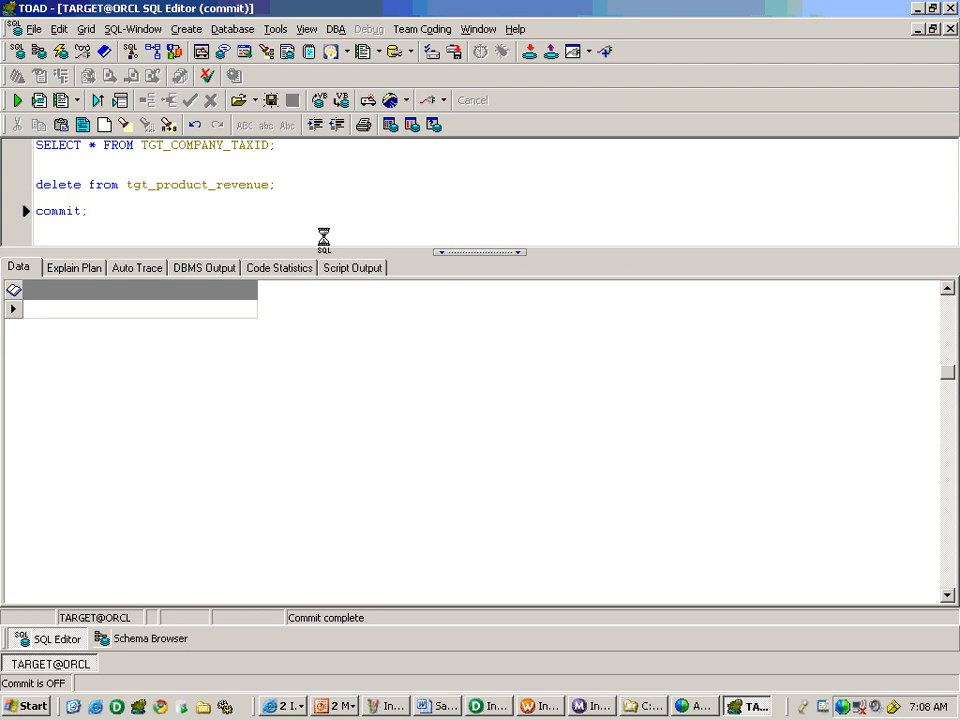
Switch to Workflow Manager, start the wf_s_m_4_Joiner_Tgt_Product_Revenue workflow and check its run status in Workflow Monitor.
key("alt+Tab")
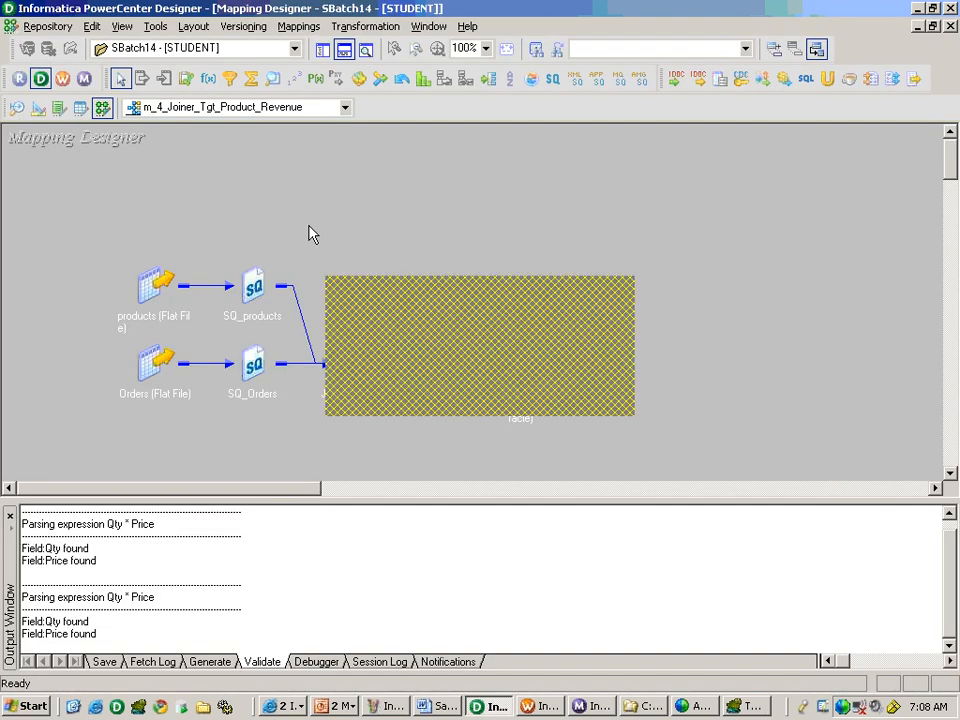
key("alt+Tab")
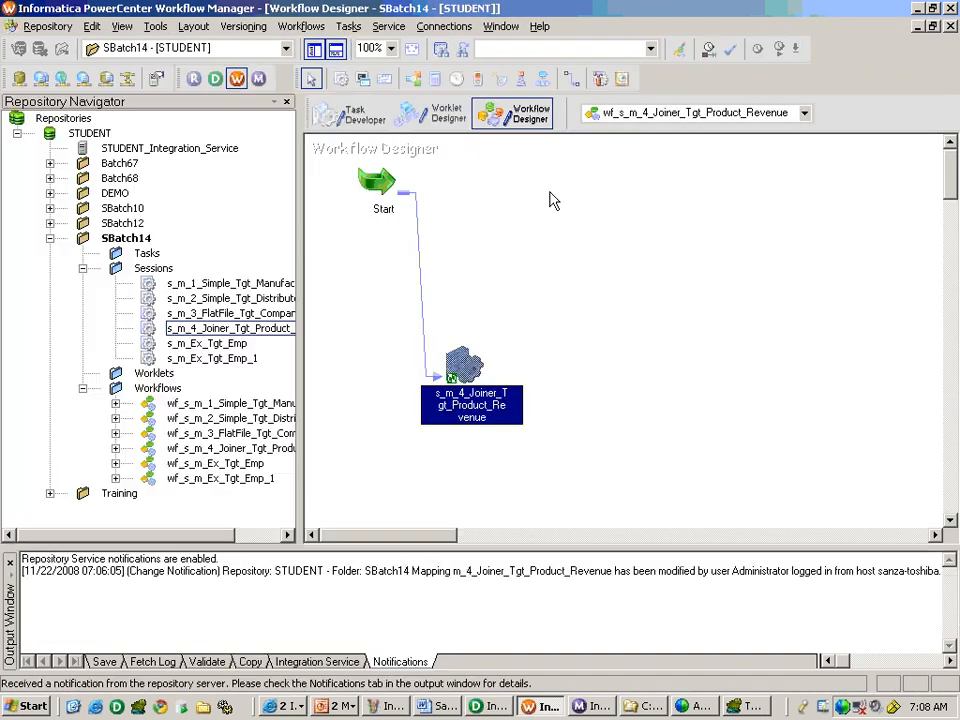
right_click(506, 251)
left_click(570, 437)
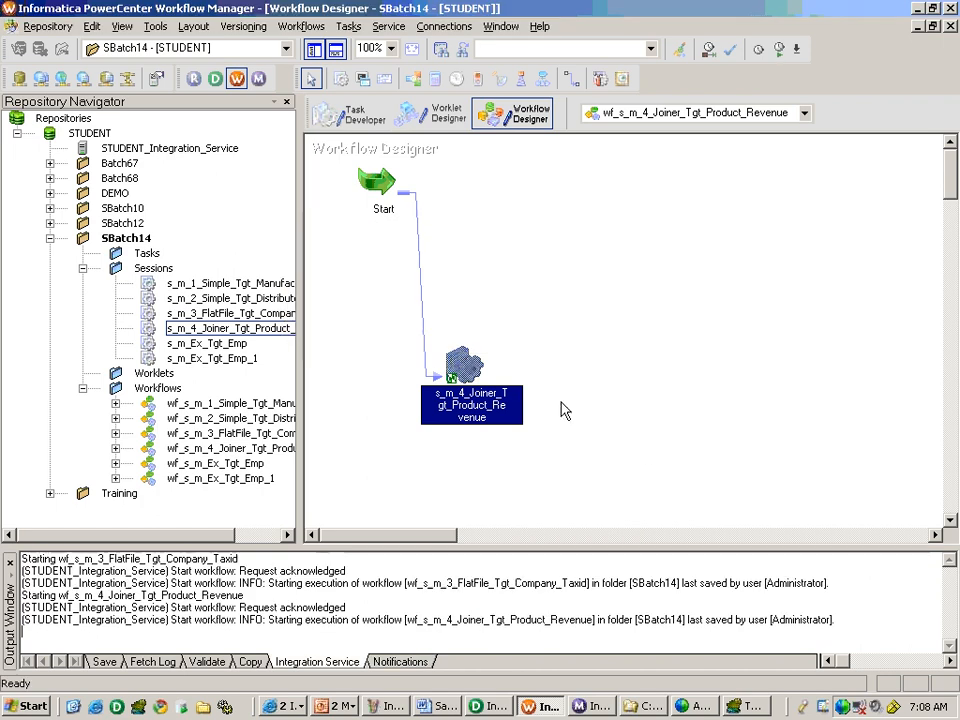
left_click(584, 707)
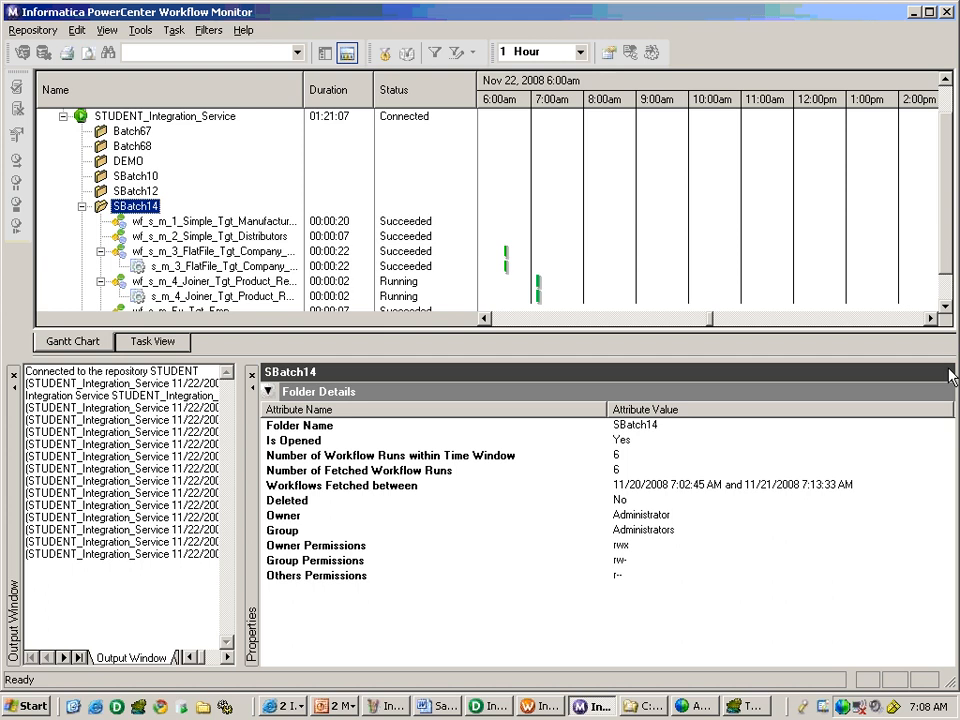
left_click(945, 308)
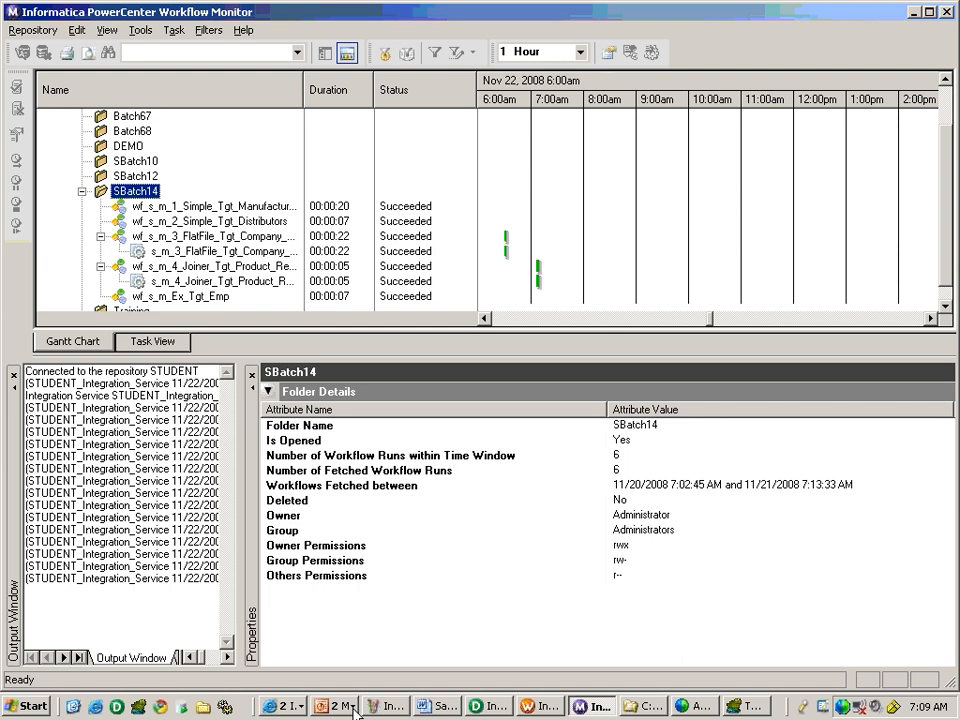
Switch to TOAD and query all rows of tgt_product_Revenue to check the loaded data.
left_click(745, 706)
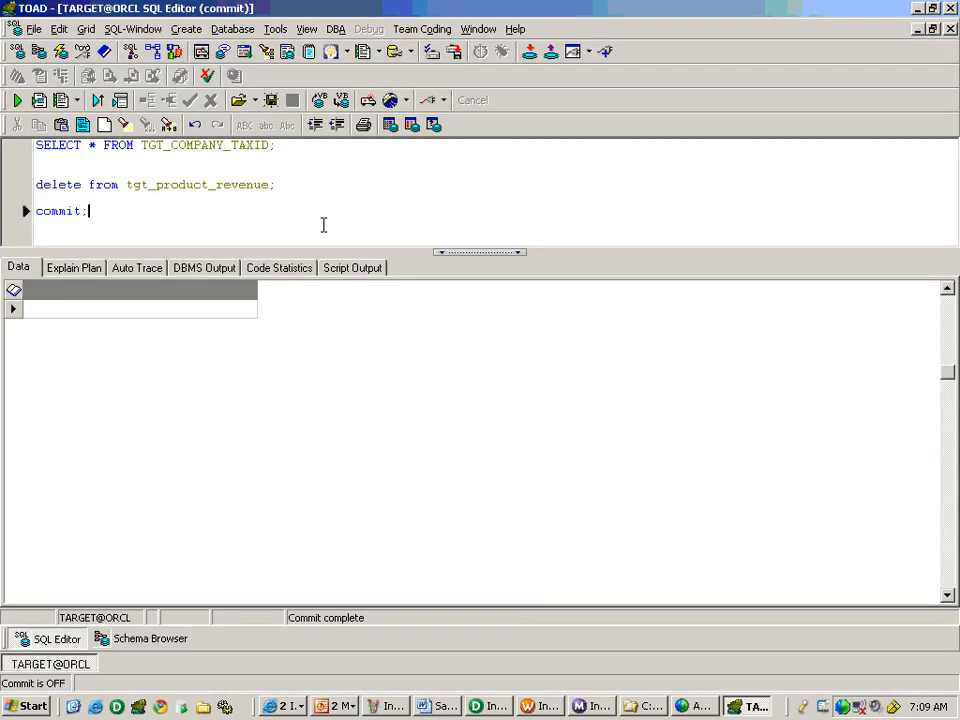
key("Return")
key("Return")
type("selec")
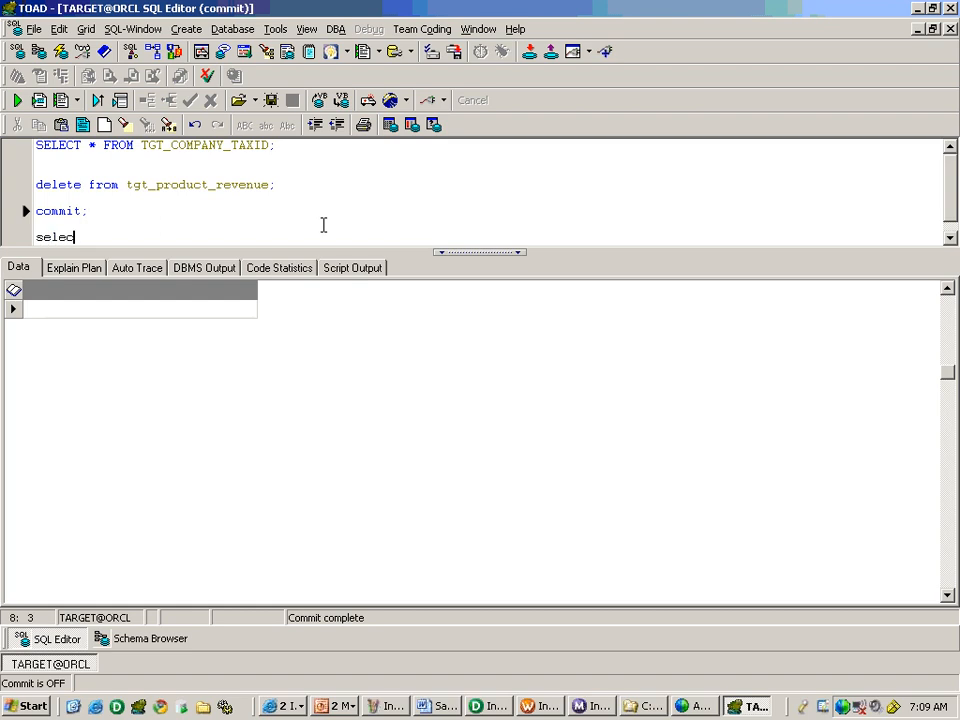
type("t * from tgt_product_Re")
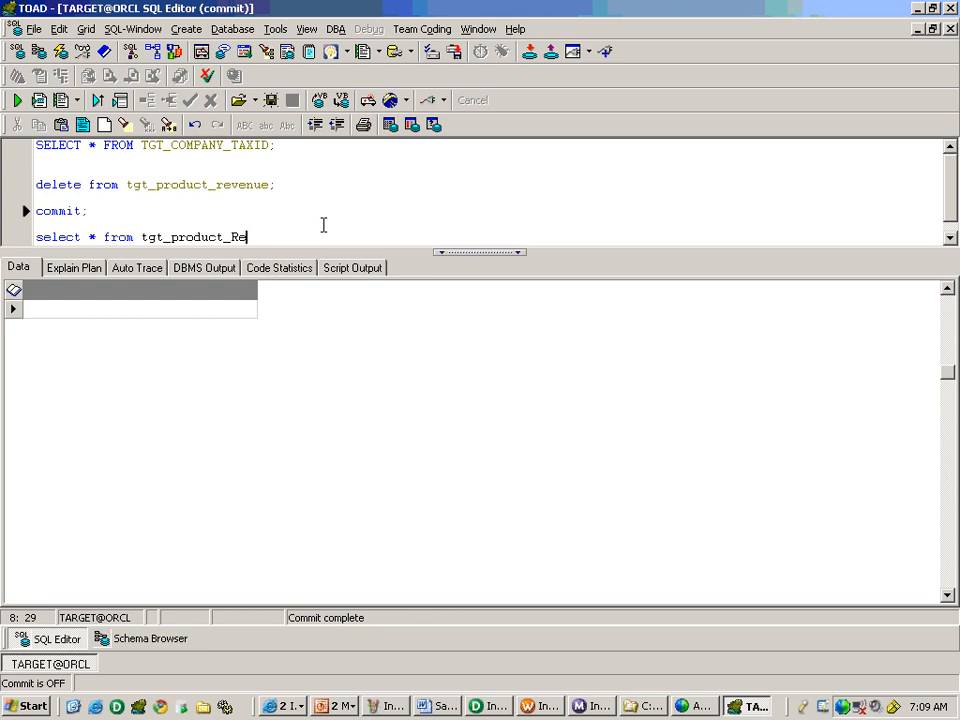
type("venue;")
key("F9")
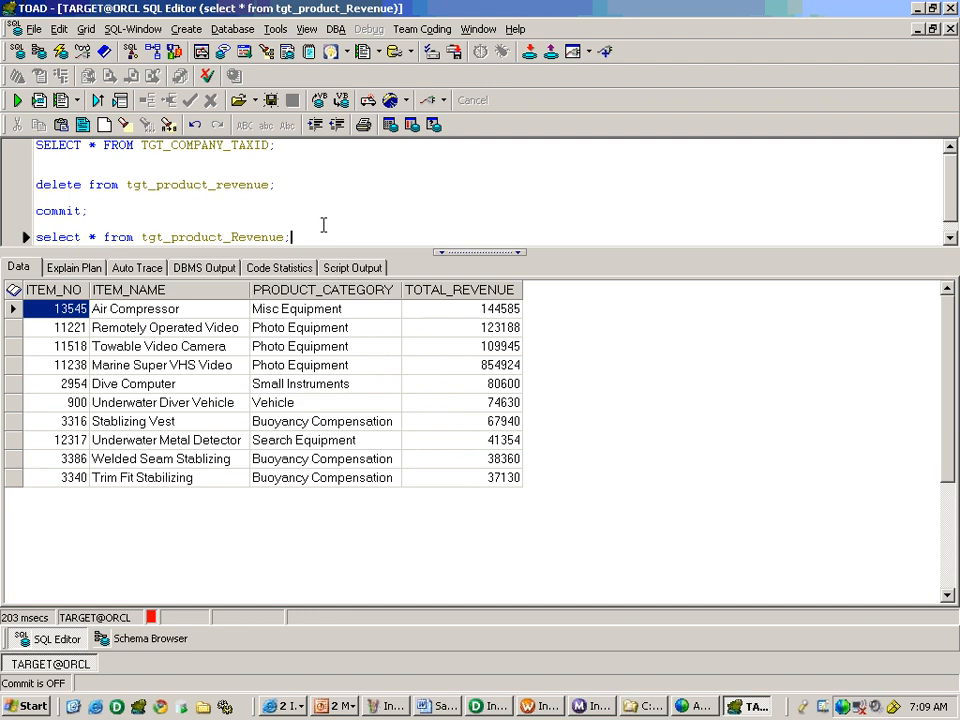
Switch to the Sanza Informatica V4.ppt presentation in PowerPoint and present slide 162, Business Case 5, as a slide show.
key("alt+Tab")
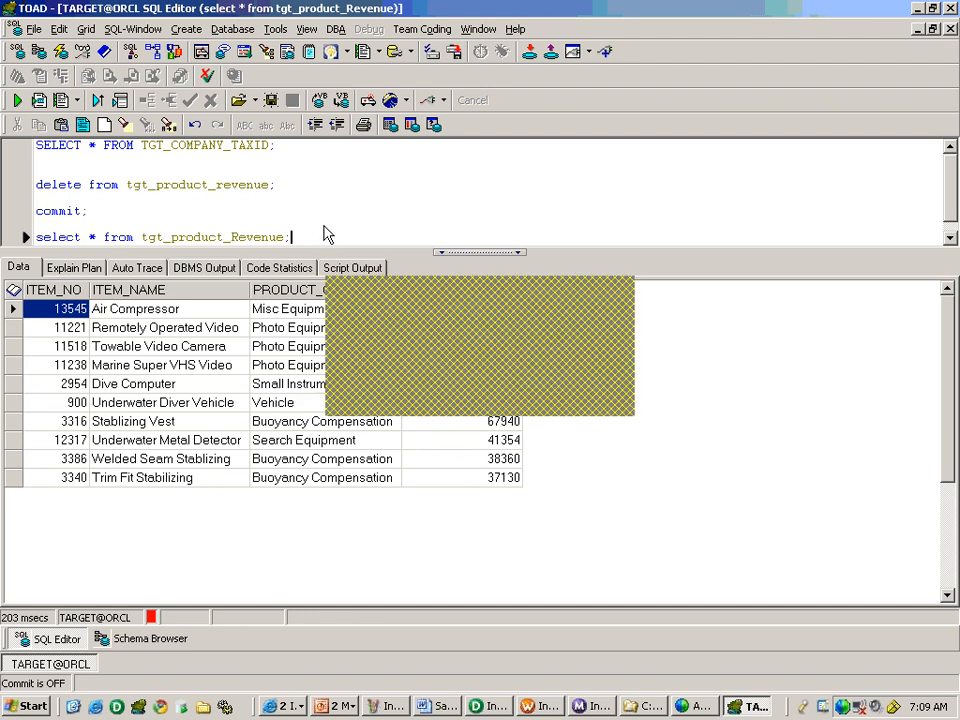
key("alt+Tab")
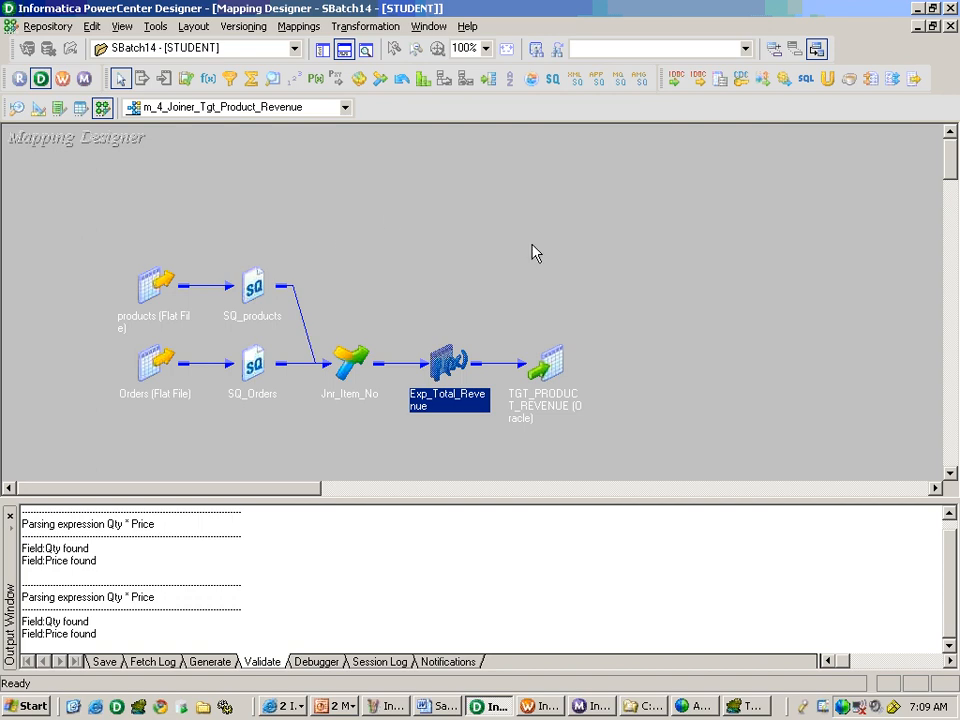
left_click(385, 708)
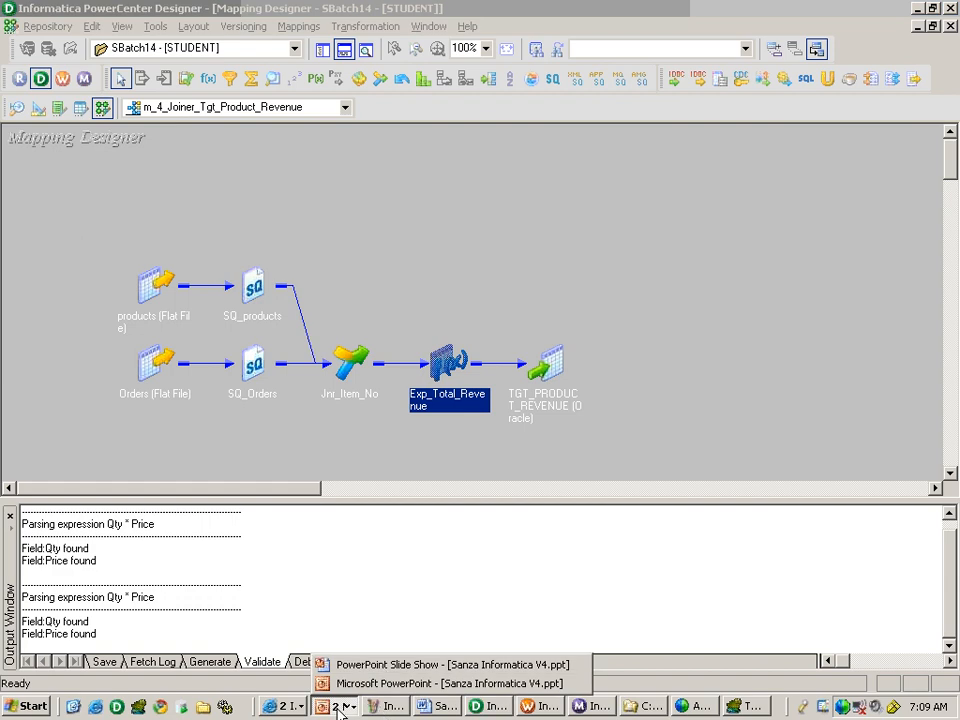
left_click(385, 666)
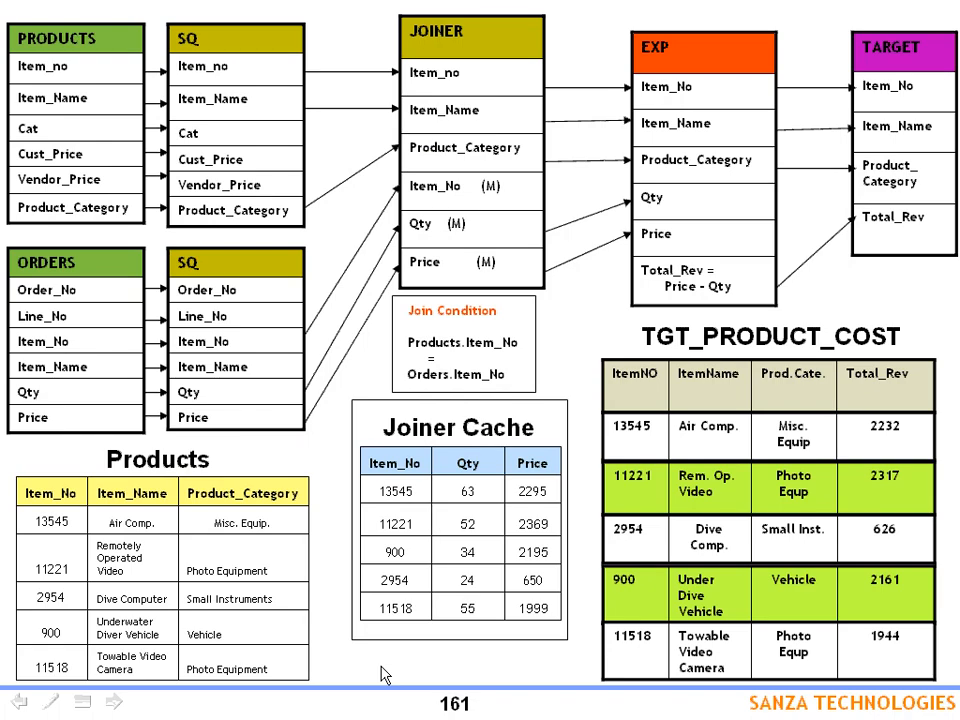
key("Escape")
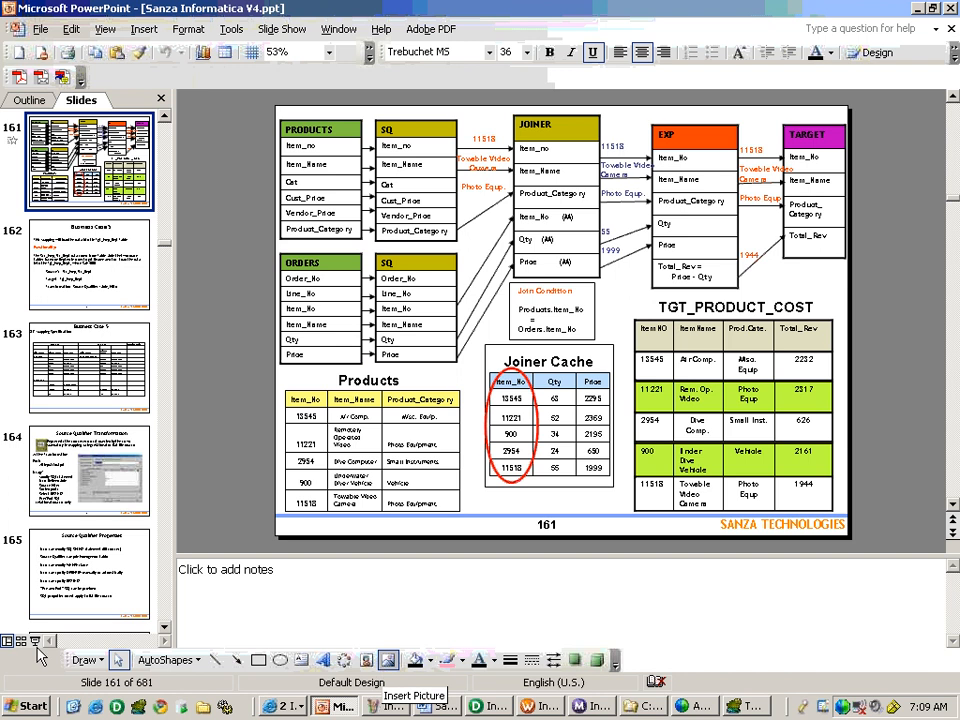
key("Page_Down")
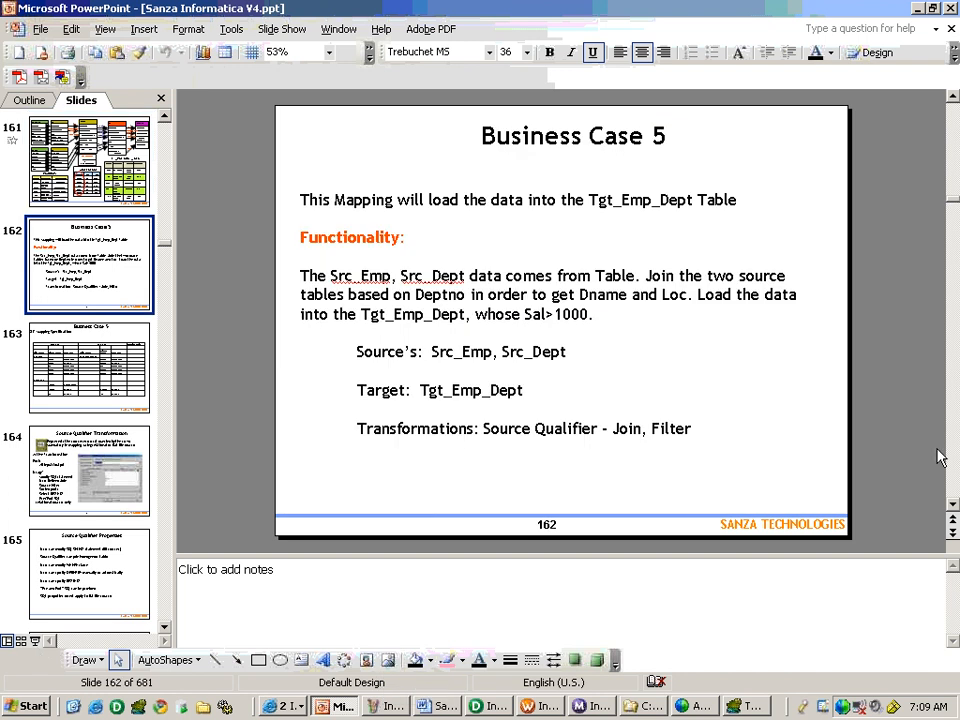
left_click(35, 641)
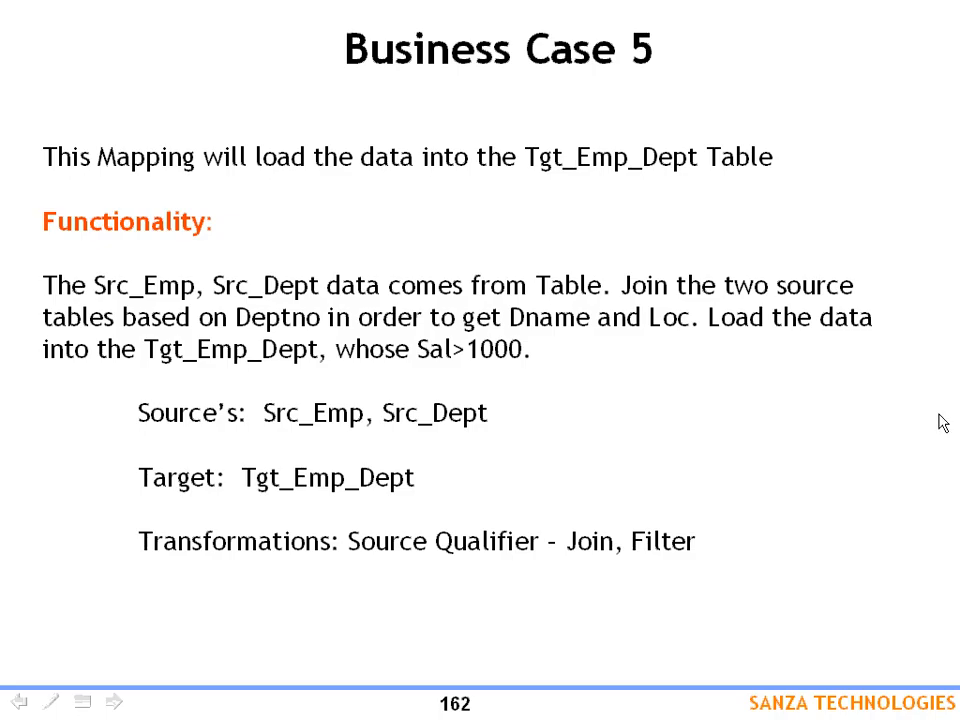
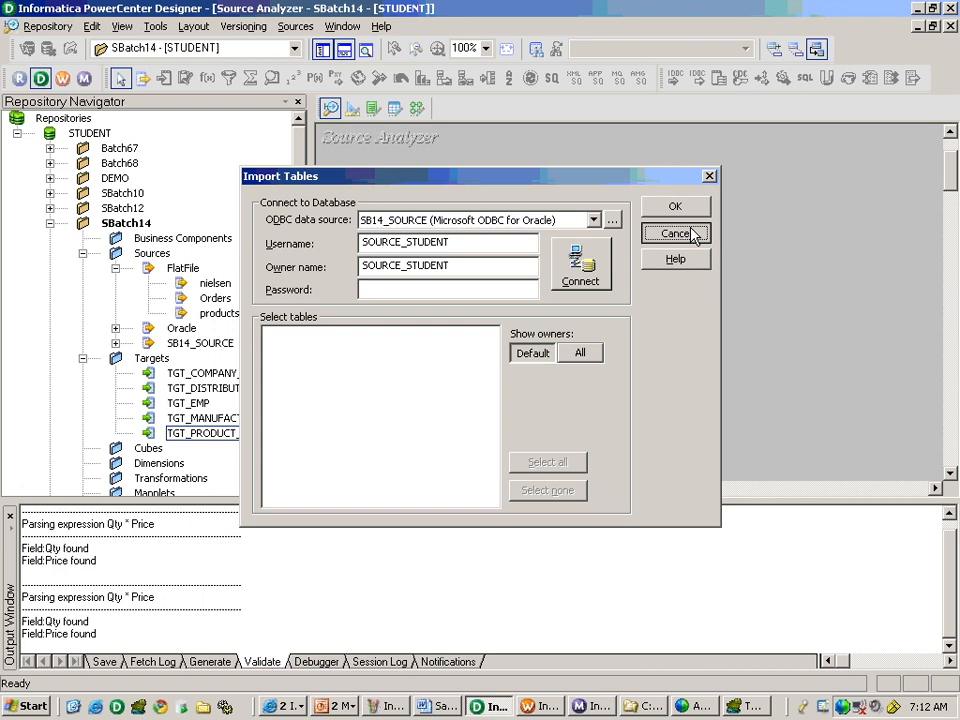
Cancel the table import and place the existing Oracle source SRC_EMP in the Source Analyzer workspace.
left_click(696, 231)
left_click(115, 328)
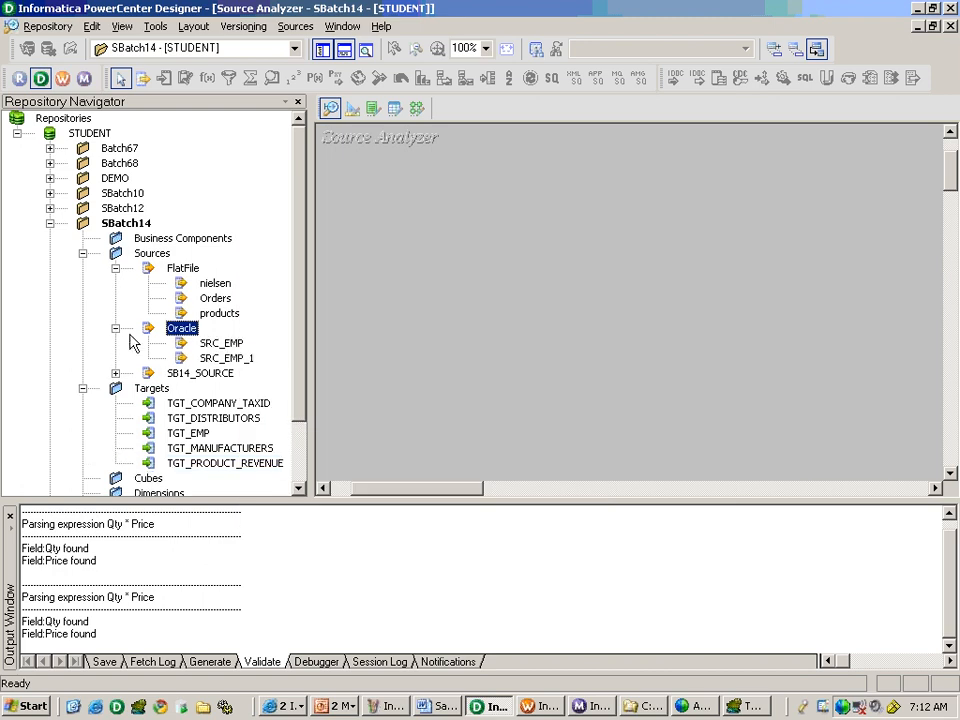
left_click(232, 344)
left_click_drag(235, 349, 413, 304)
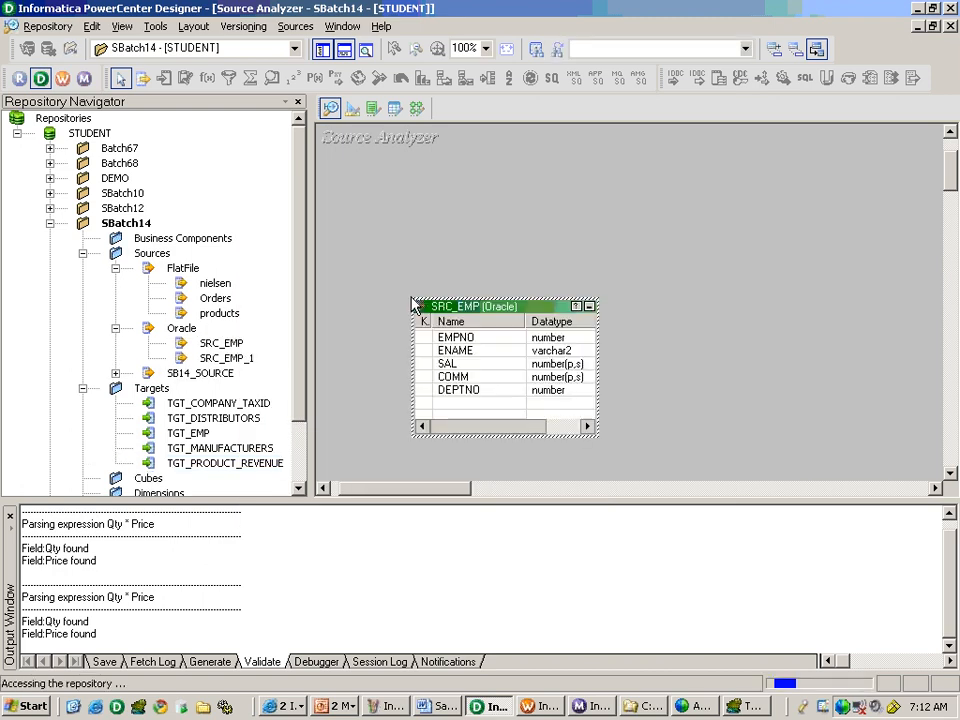
Import the SRC_DEPT table as a source from SB14_SOURCE, entering the database password to connect.
left_click(305, 31)
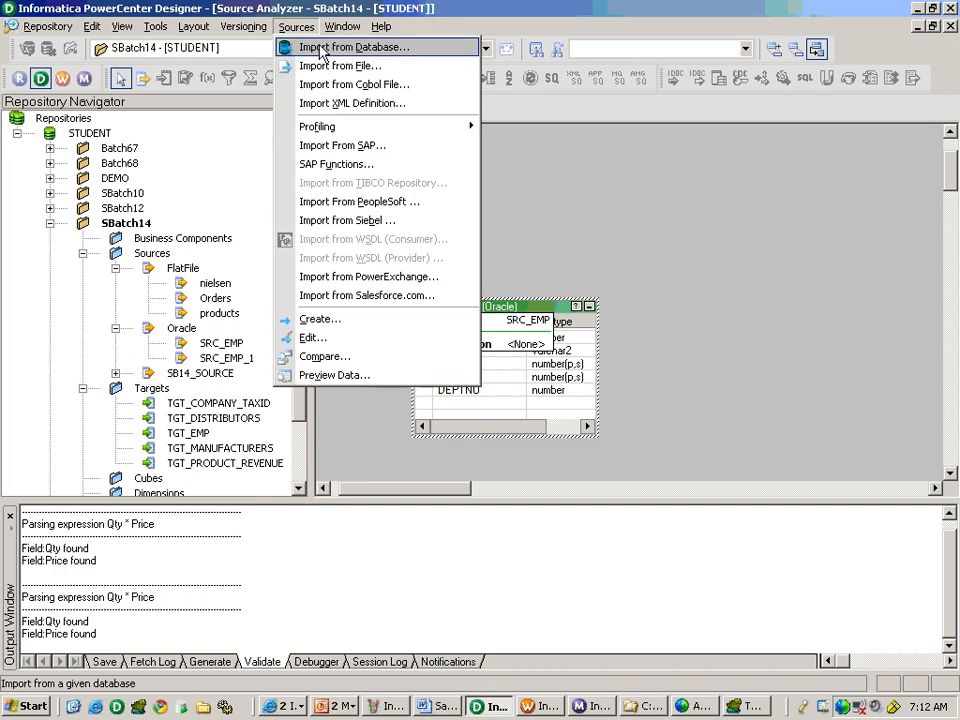
left_click(305, 45)
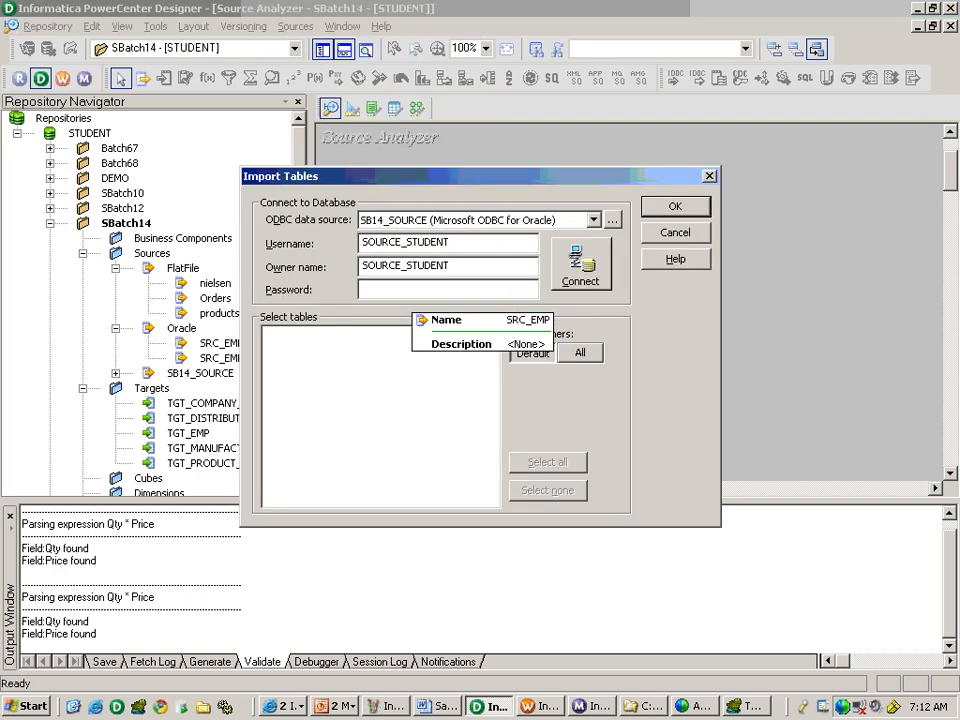
type("student")
key("Return")
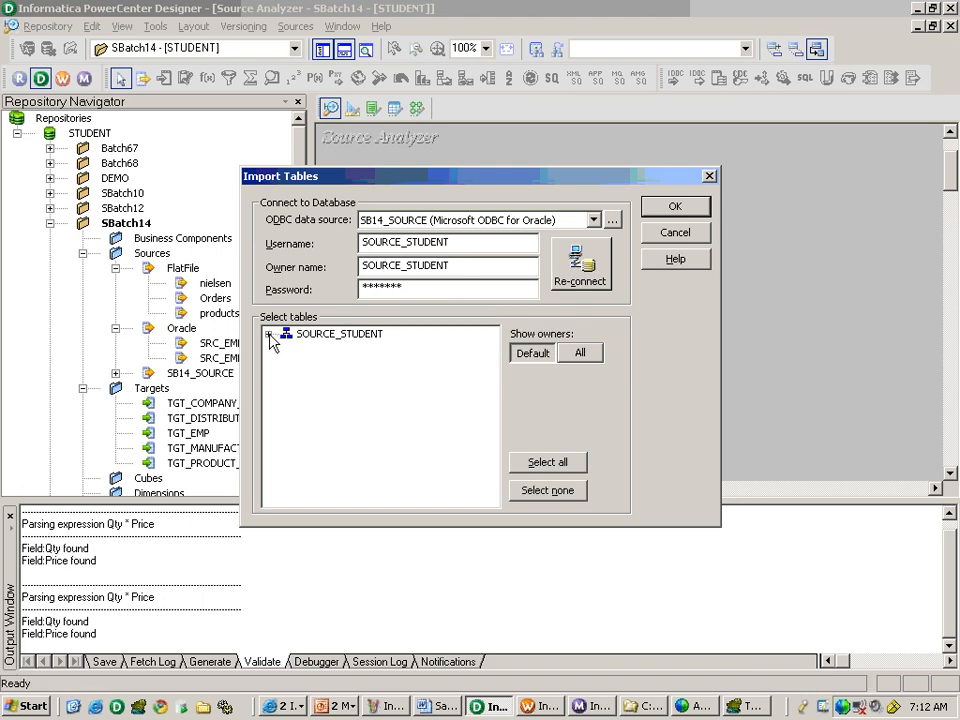
left_click(268, 334)
left_click(360, 395)
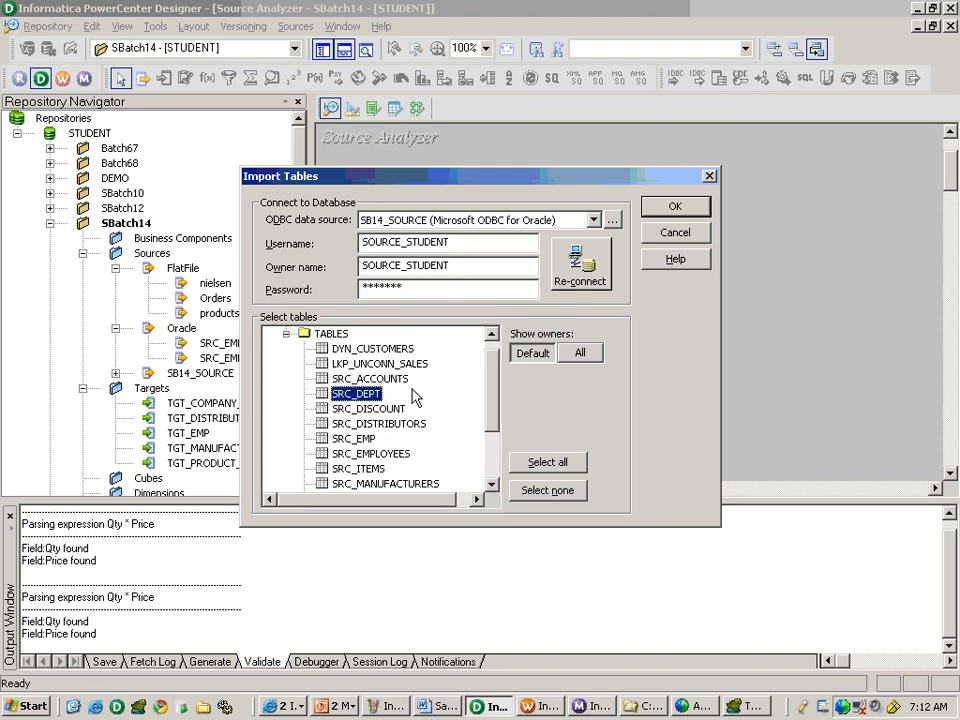
left_click(675, 207)
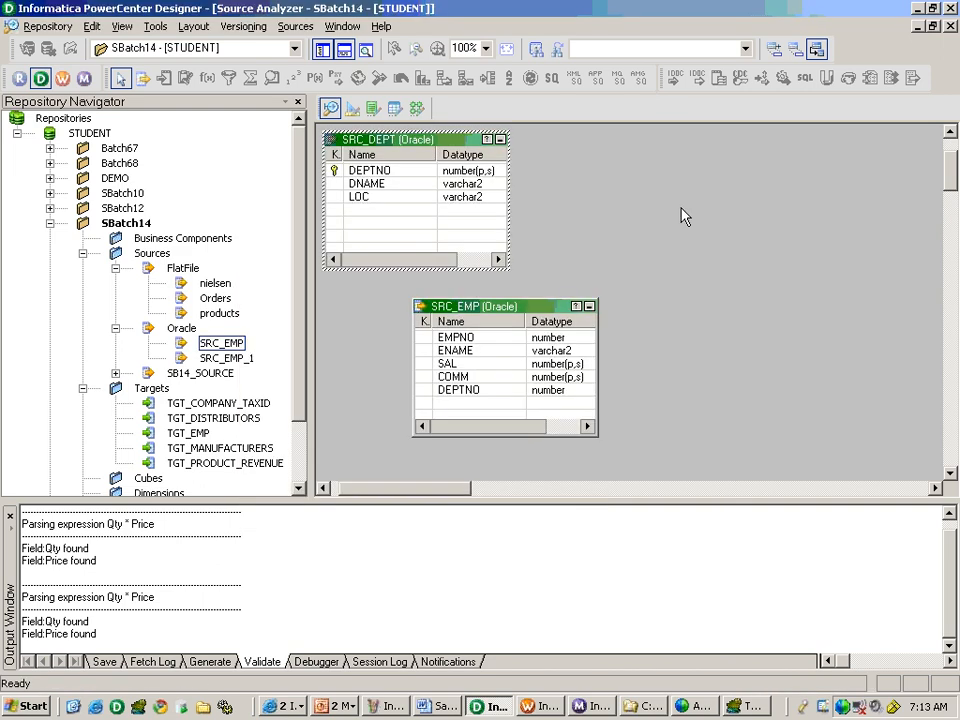
In the Target Designer, import the TGT_EMP_DEPT table from SB14_TARGET and move its definition clear of TGT_PRODUCT_REVENUE.
left_click(352, 109)
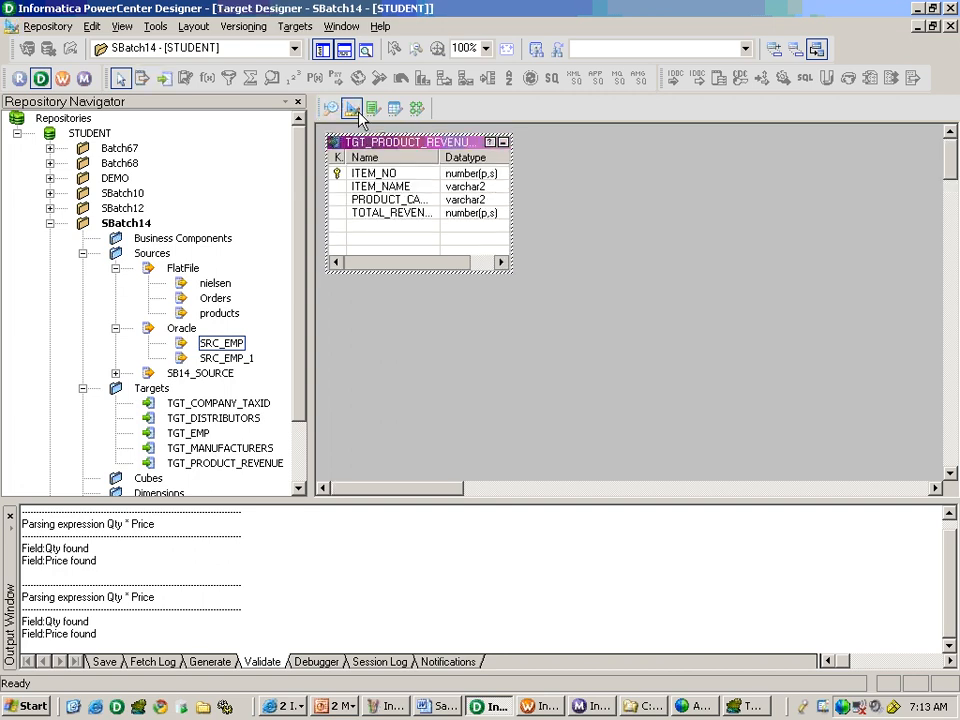
left_click(291, 26)
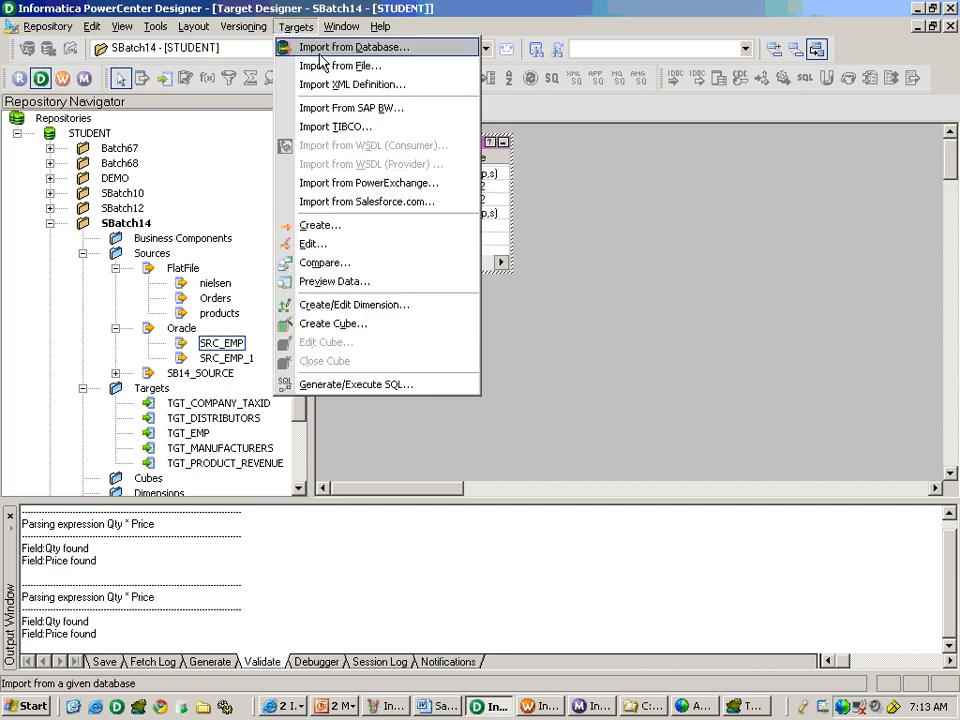
left_click(295, 44)
left_click(581, 284)
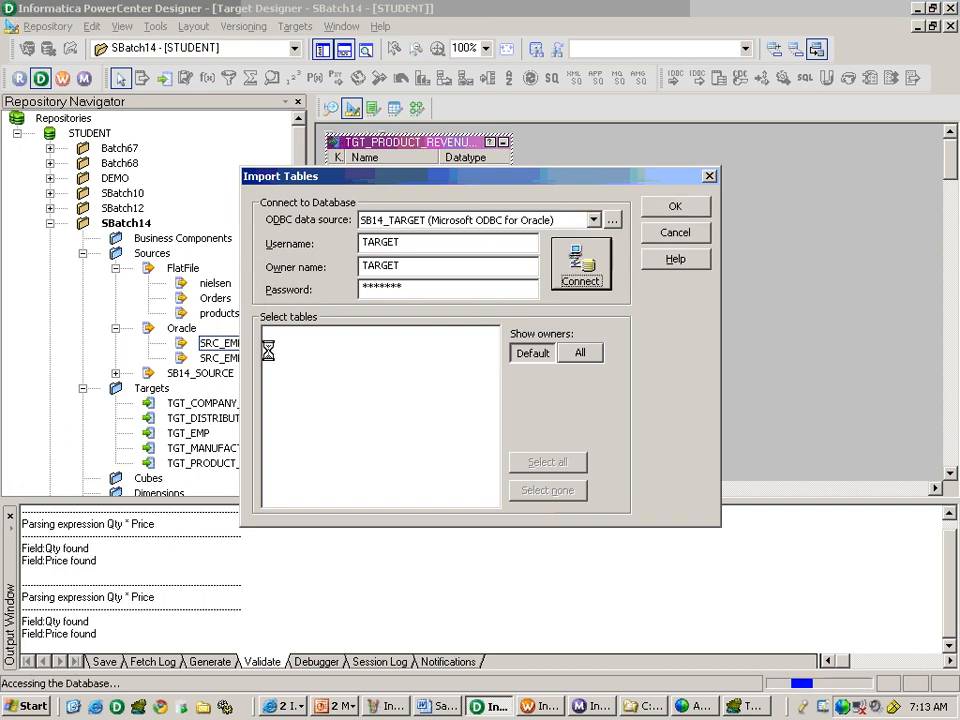
left_click(286, 349)
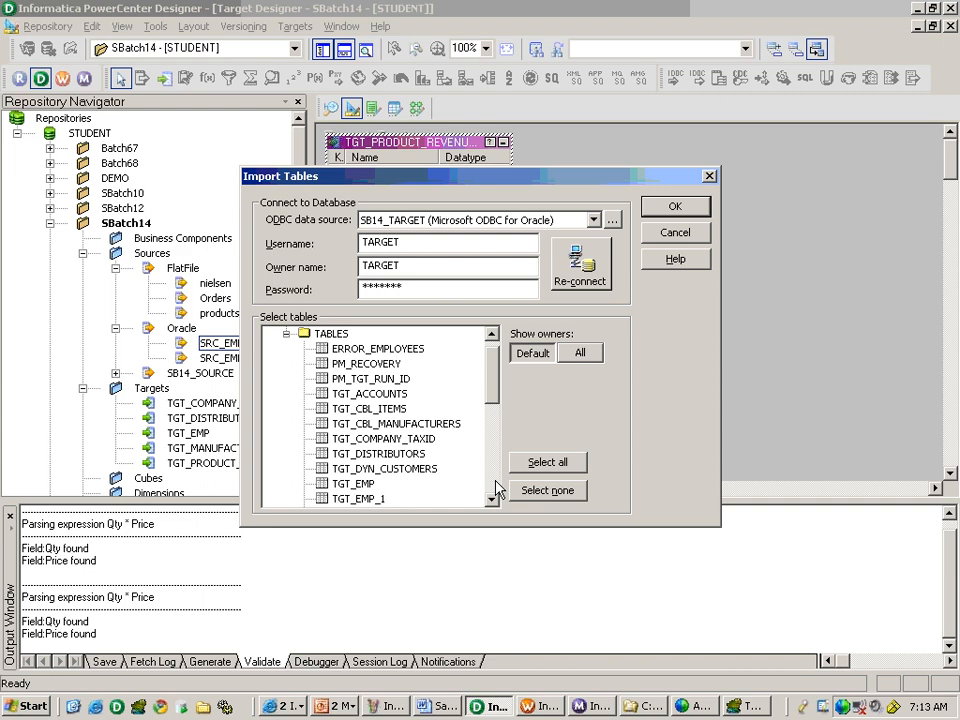
key("alt+Tab")
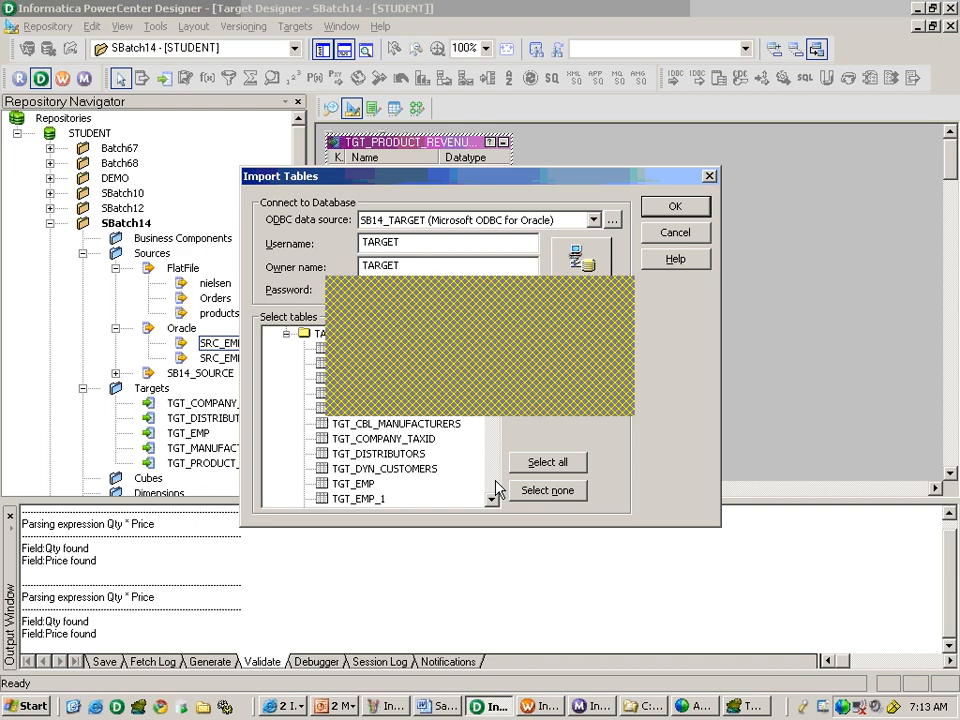
key("alt+Tab")
scroll(493, 489, "down", 4)
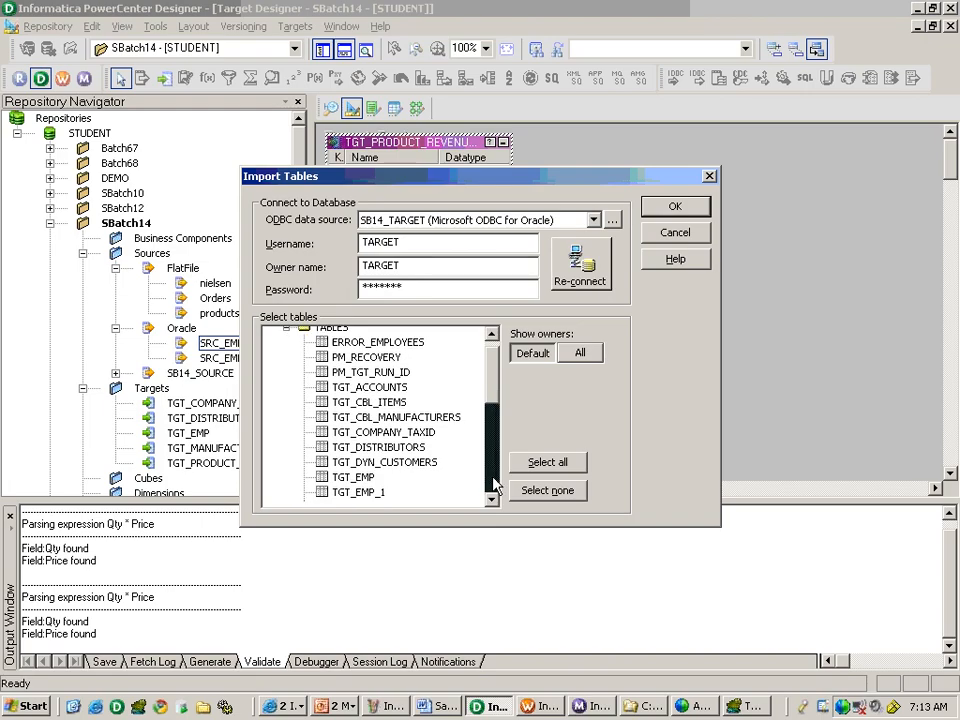
left_click(398, 381)
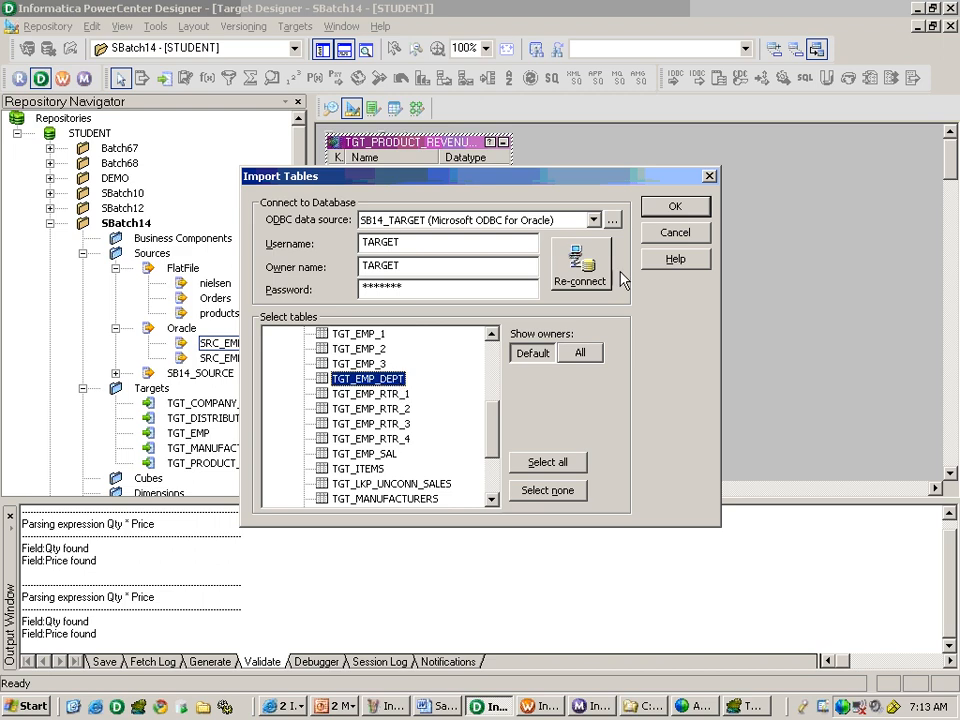
left_click(651, 212)
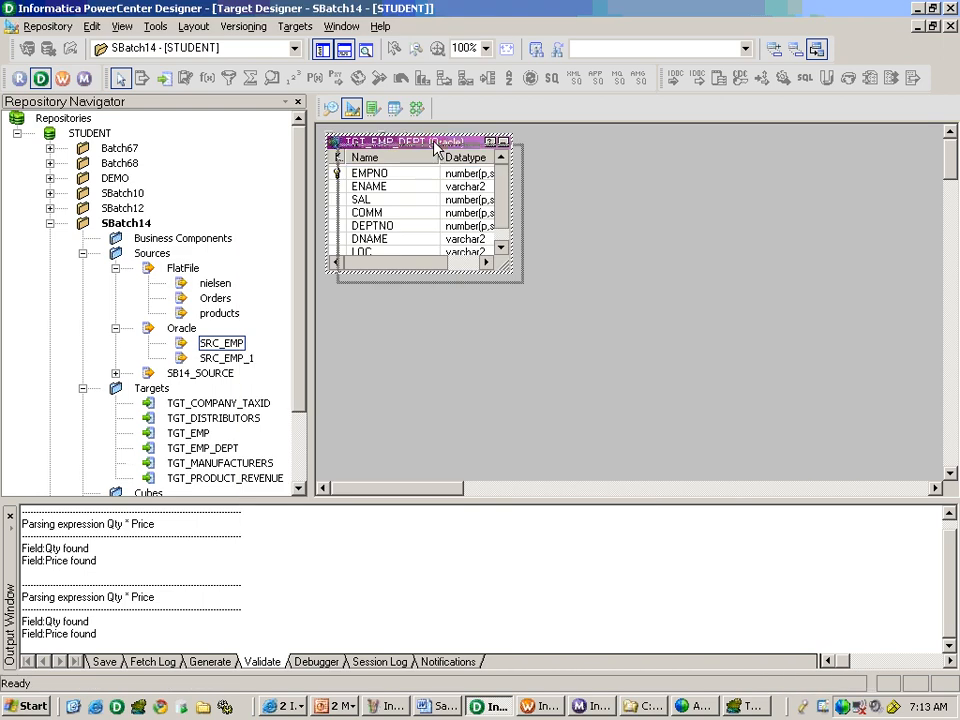
left_click_drag(439, 150, 557, 248)
left_click(757, 265)
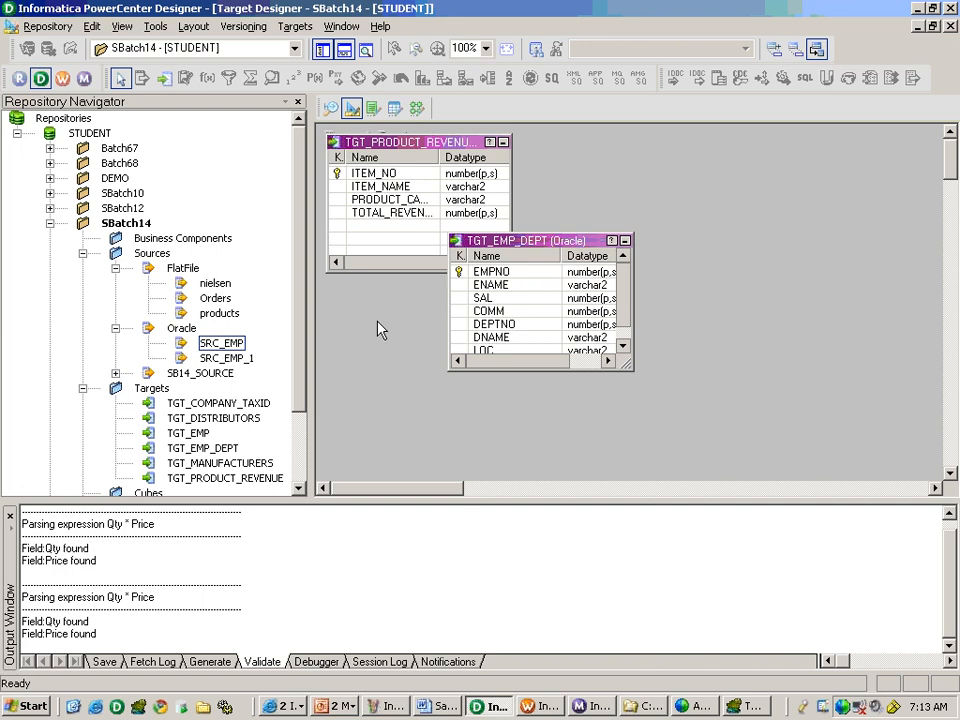
Switch to Informatica Day 4 - SB14.bmp in Paint and draw a full-width horizontal divider below the Joiner cache notes.
left_click(388, 706)
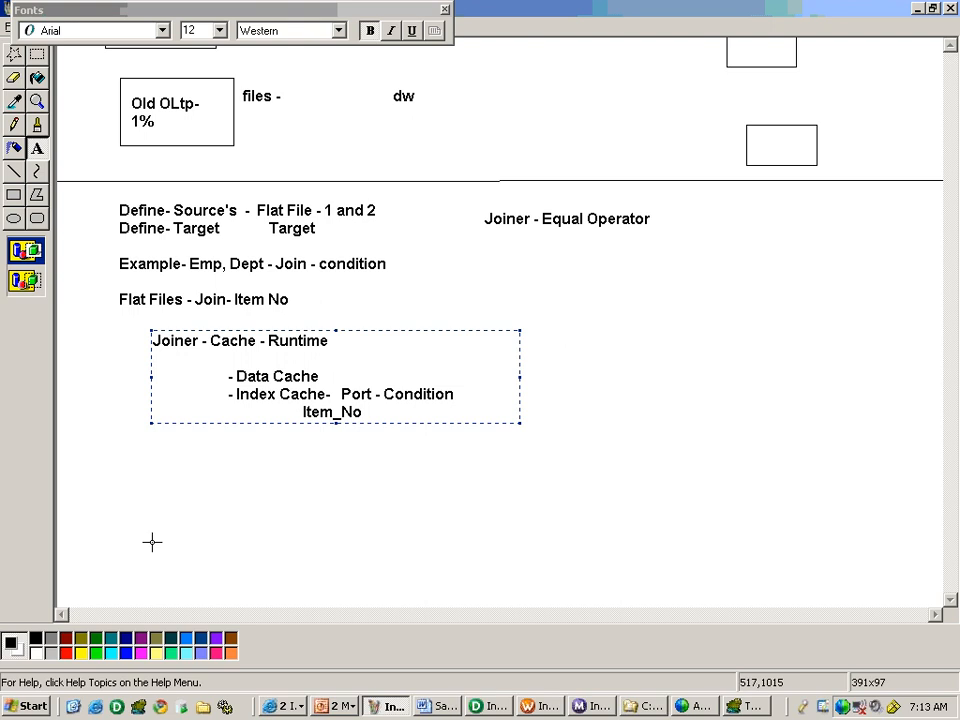
left_click(13, 171)
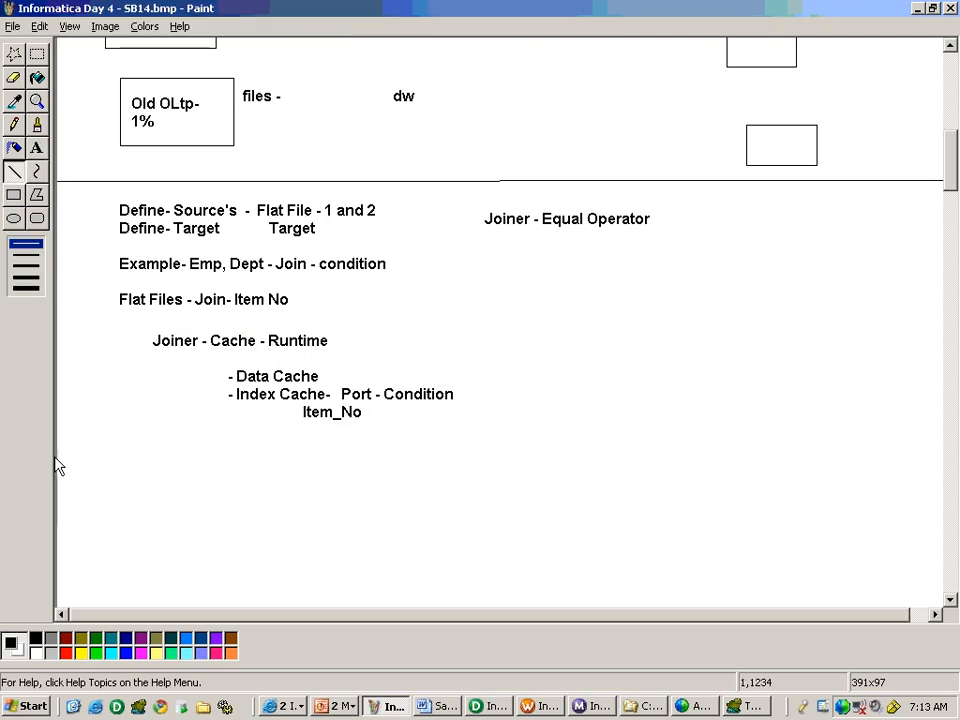
left_click_drag(60, 461, 944, 461)
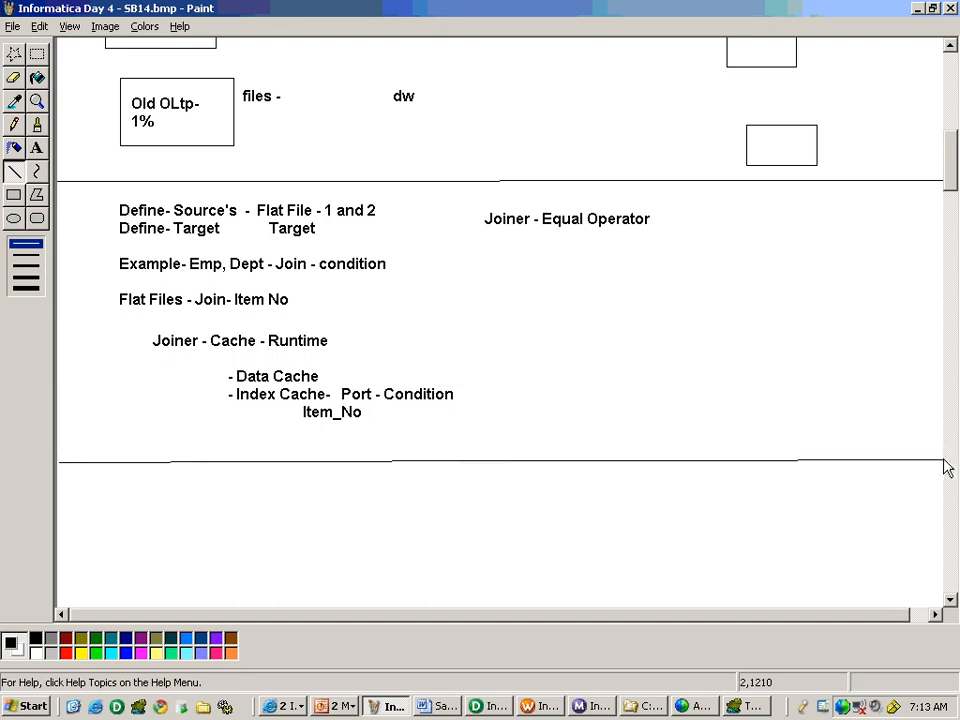
Create a wide text box below the divider and write the heading "2 Source's -" in it.
left_click(36, 148)
left_click_drag(105, 481, 768, 586)
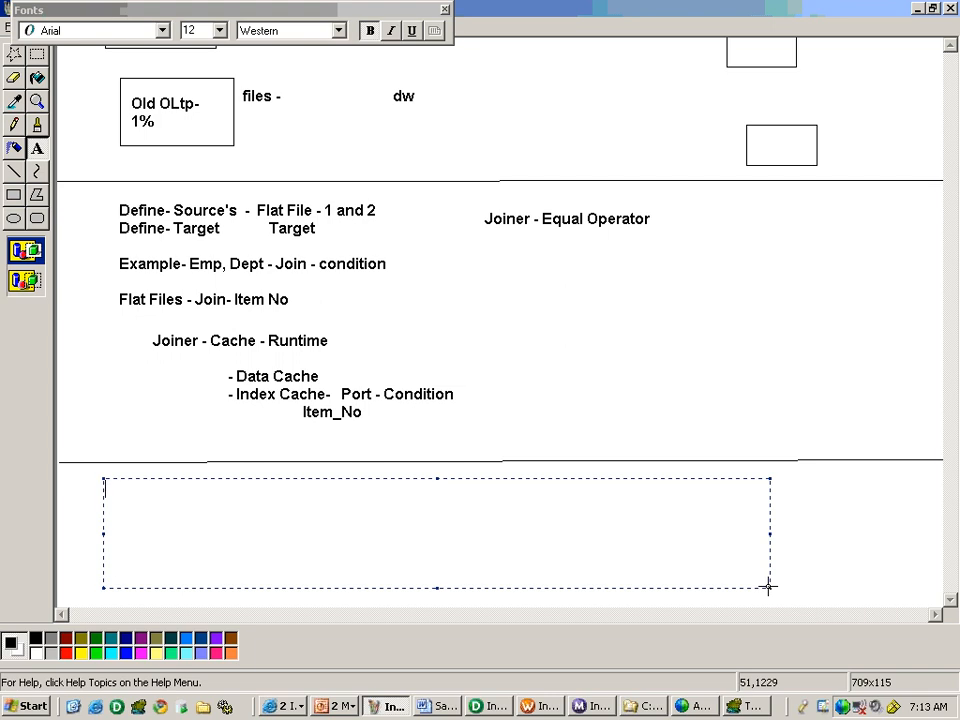
type("2 Sources")
key("BackSpace")
type("'s -")
key("Return")
Write the indented line "Src_Emp, Src_Dept - Tgt_Emp_Dept" beneath the "2 Source's -" heading, leaving a wide gap before Tgt_Emp_Dept.
type("Em")
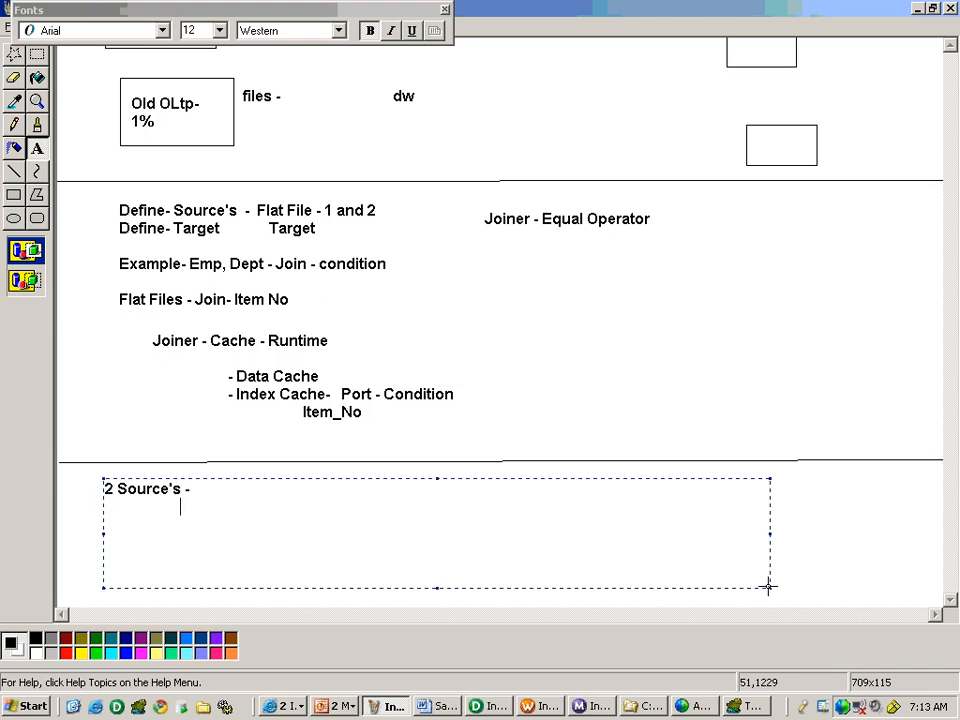
type("p")
key("BackSpace")
key("BackSpace")
key("BackSpace")
type("Src_Emp,")
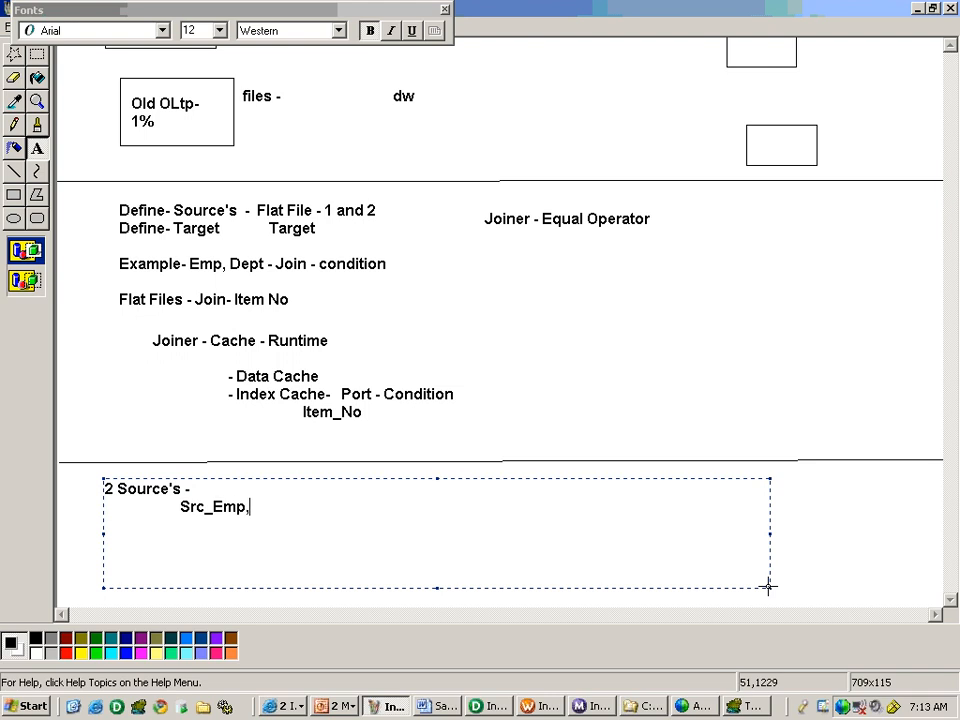
type(" Src_Dept -")
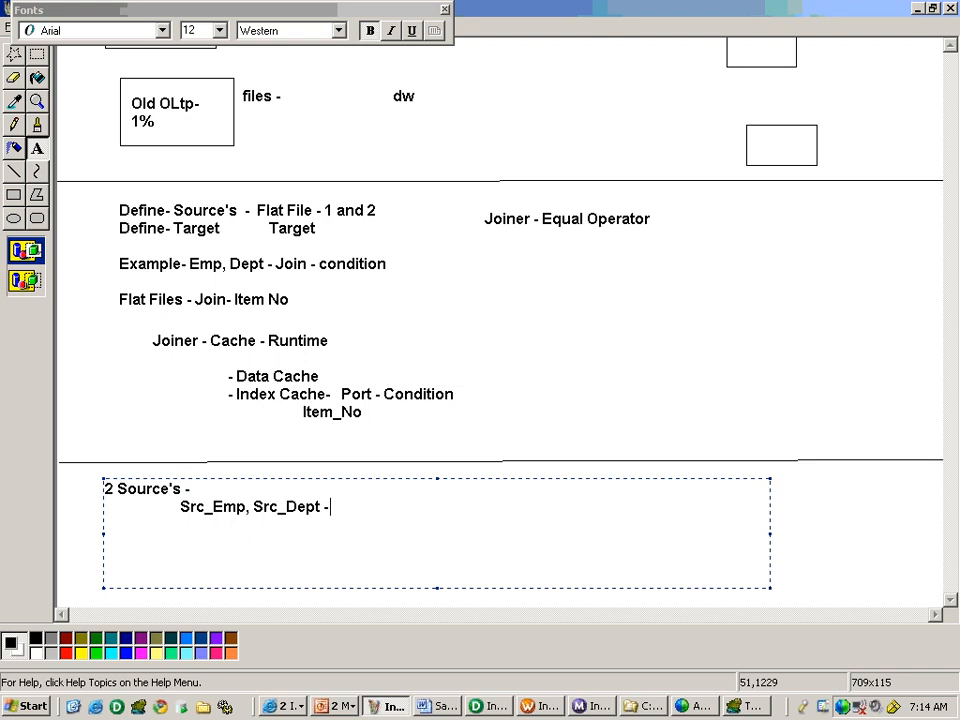
type("                 Tgt_Emp_Dept")
key("Return")
key("Return")
key("Tab")
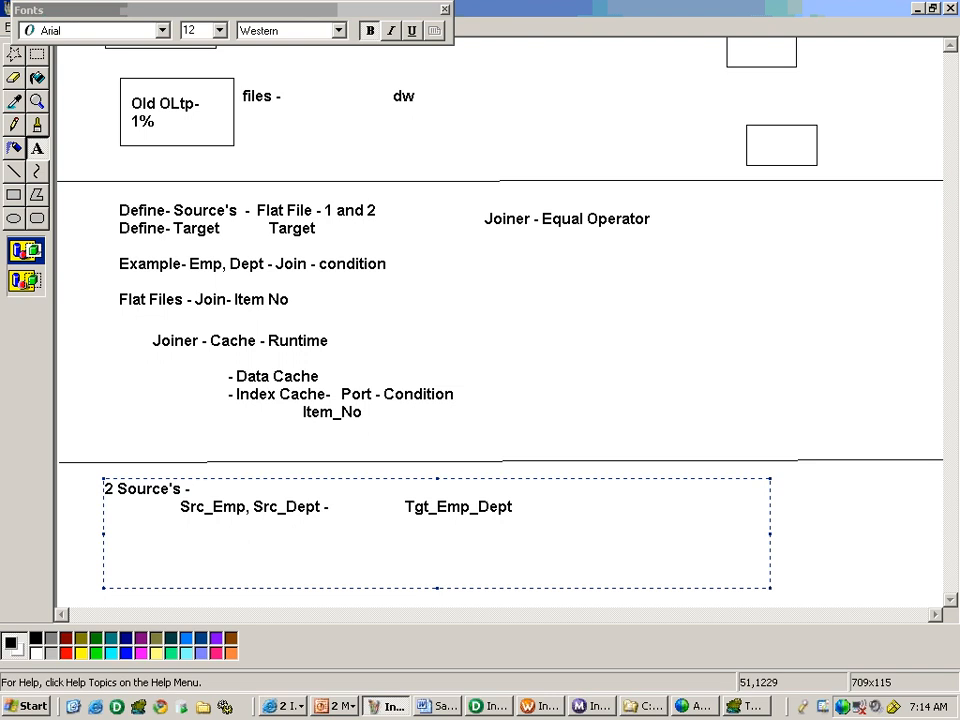
Add the note "2 Tables - Join - Joiner" under the source and target line, separated by a blank line.
type("2 Tables - Jo")
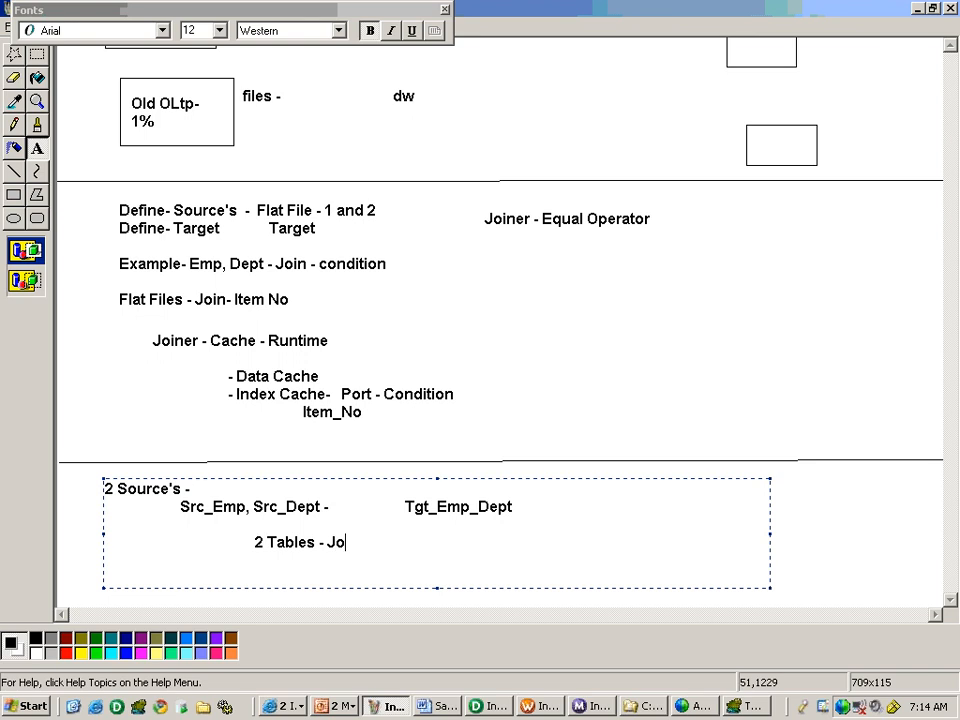
type("in - Joiner Tr")
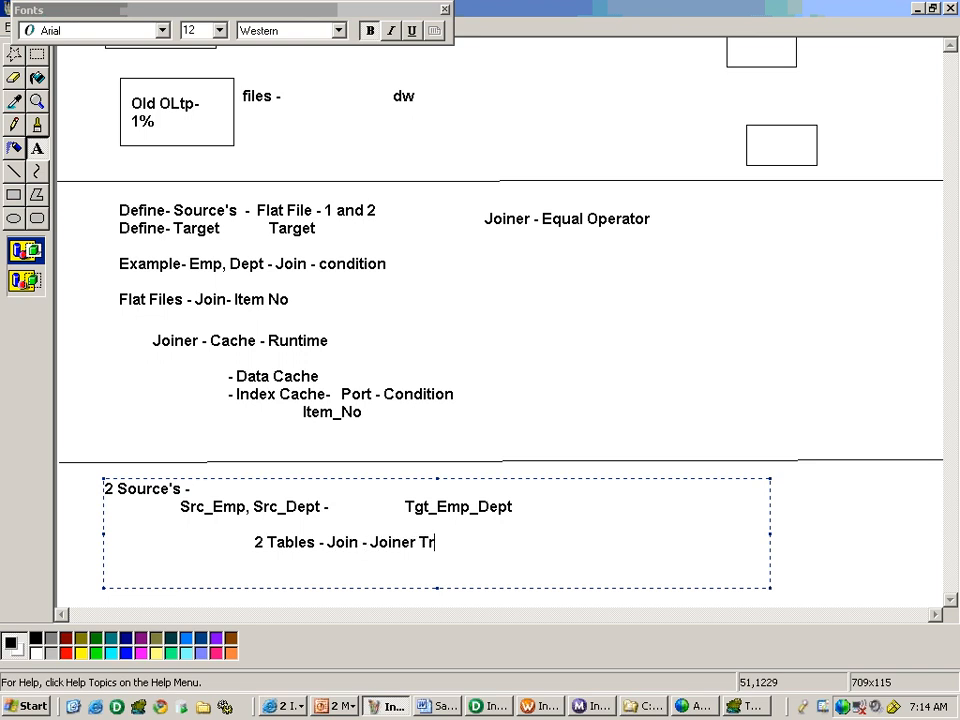
key("ctrl+z")
key("BackSpace")
key("BackSpace")
key("BackSpace")
key("BackSpace")
key("BackSpace")
key("BackSpace")
key("BackSpace")
key("BackSpace")
key("BackSpace")
type("Joiner")
key("Return")
Add a further indented line reading "Join - Single Source Qualifier" below the Joiner note.
key("Tab")
key("Tab")
key("Tab")
type("Join -  Single Source Qual")
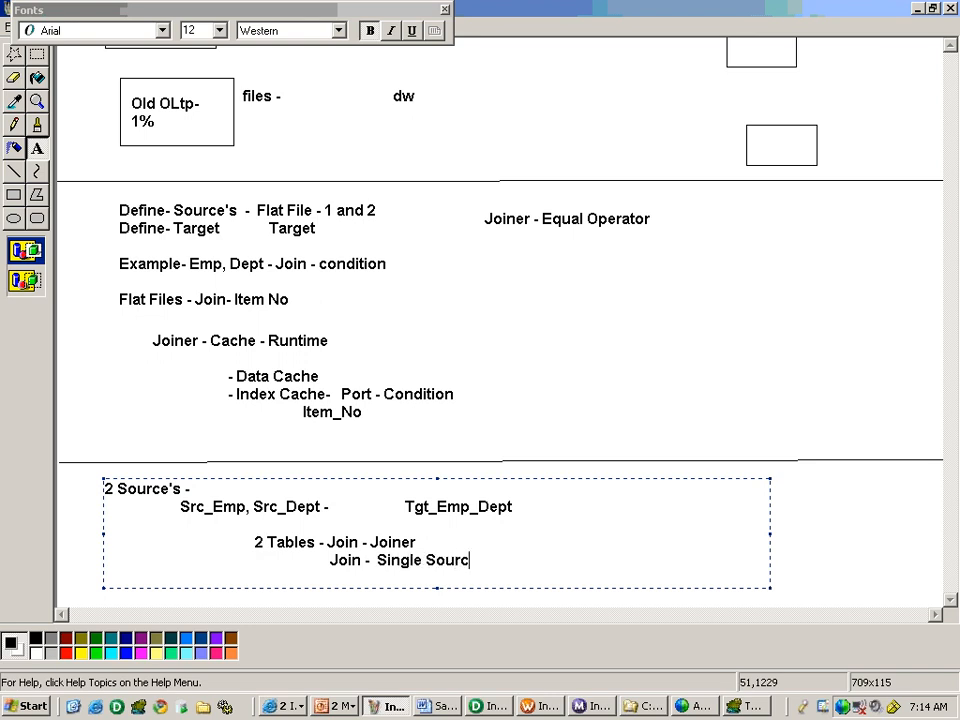
type("ifier")
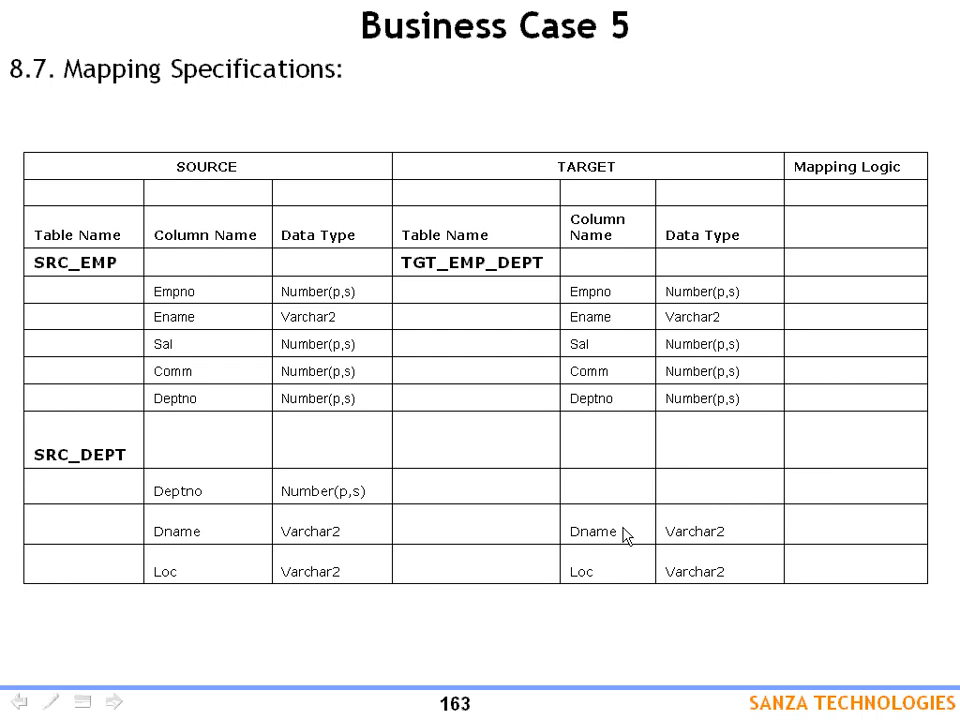
Switch to PowerCenter Designer and create a new mapping named m_5_SQ_Join_Tgt_Emp_Dept in the Mapping Designer.
key("alt+Tab")
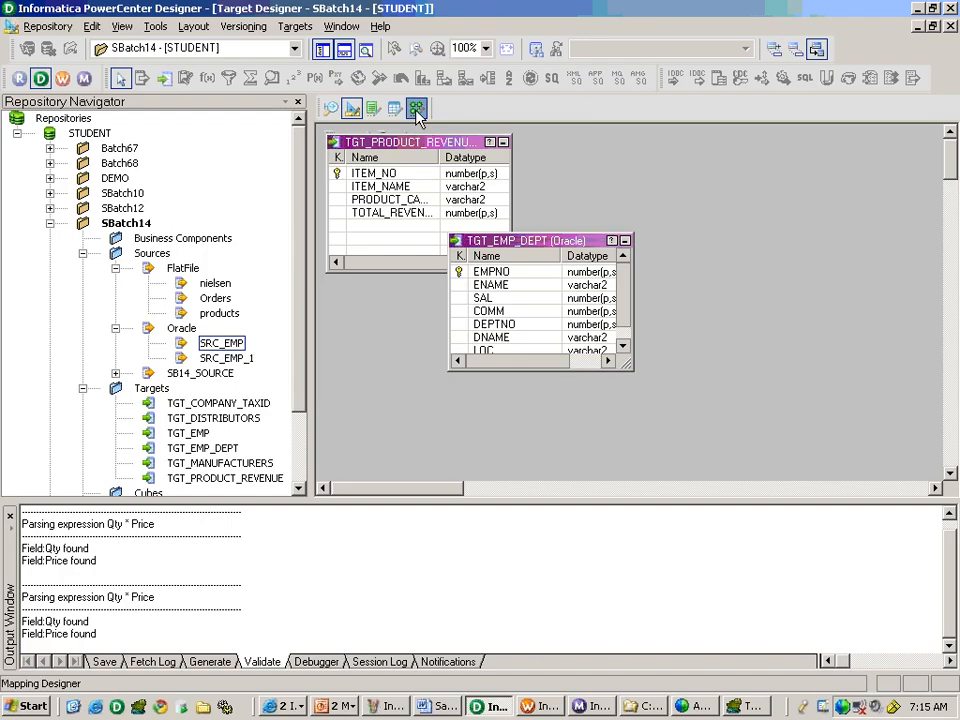
left_click(416, 106)
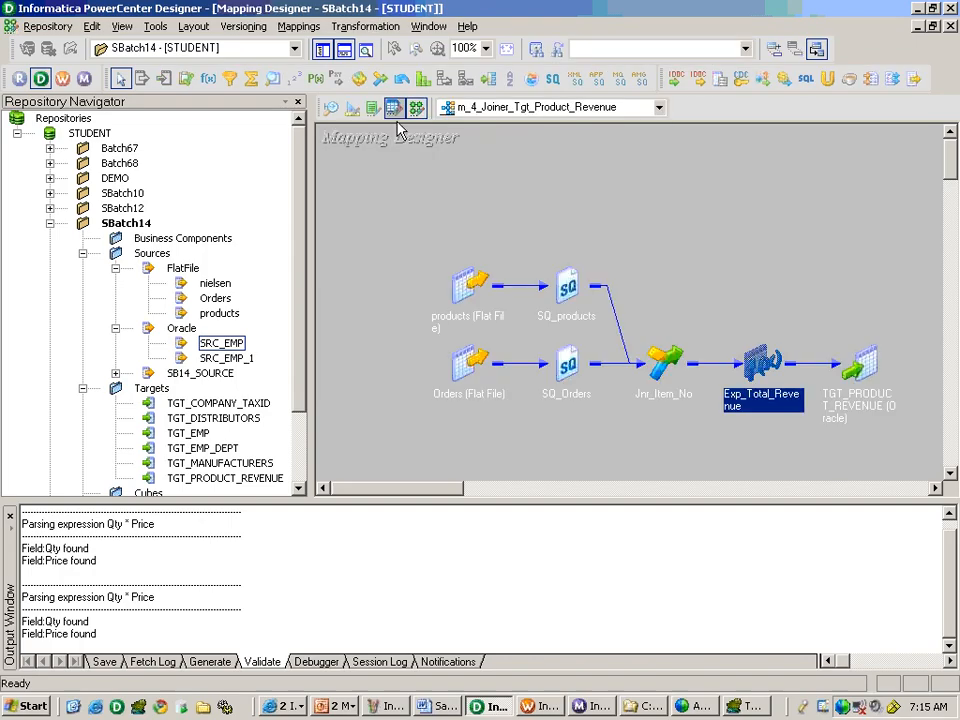
left_click(298, 26)
left_click(311, 46)
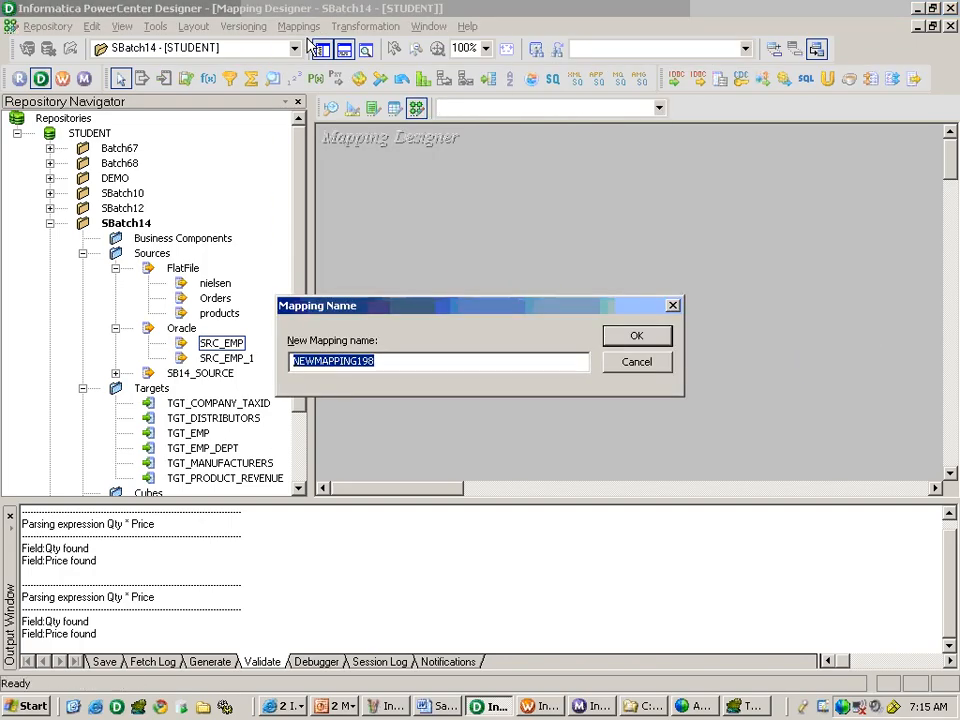
type("m_5_S")
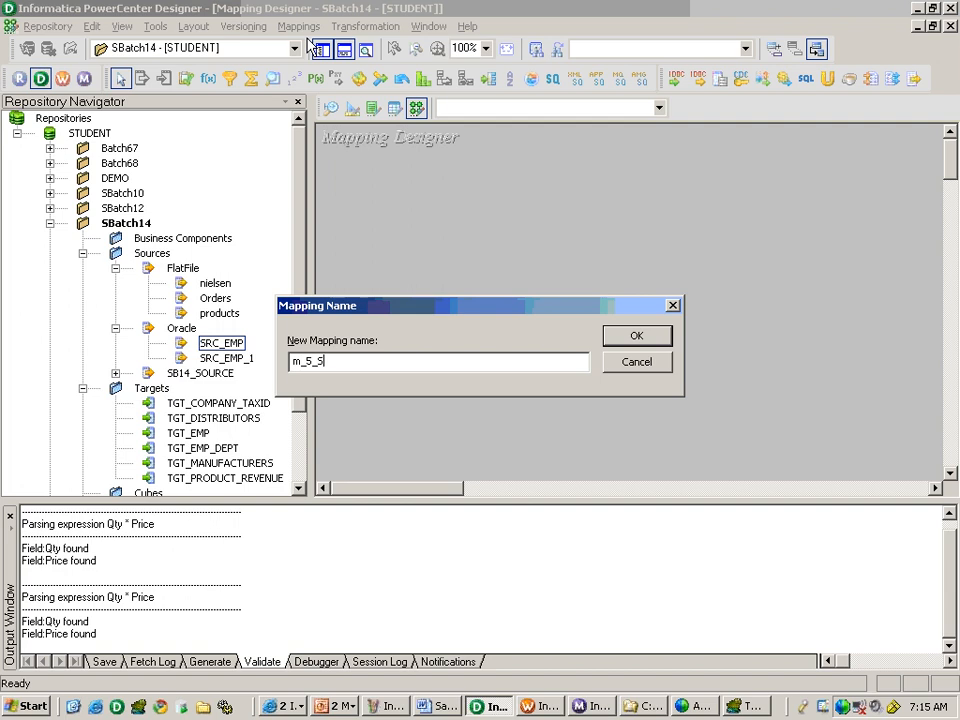
type("Q_Join_Tgt_Emp_Dept")
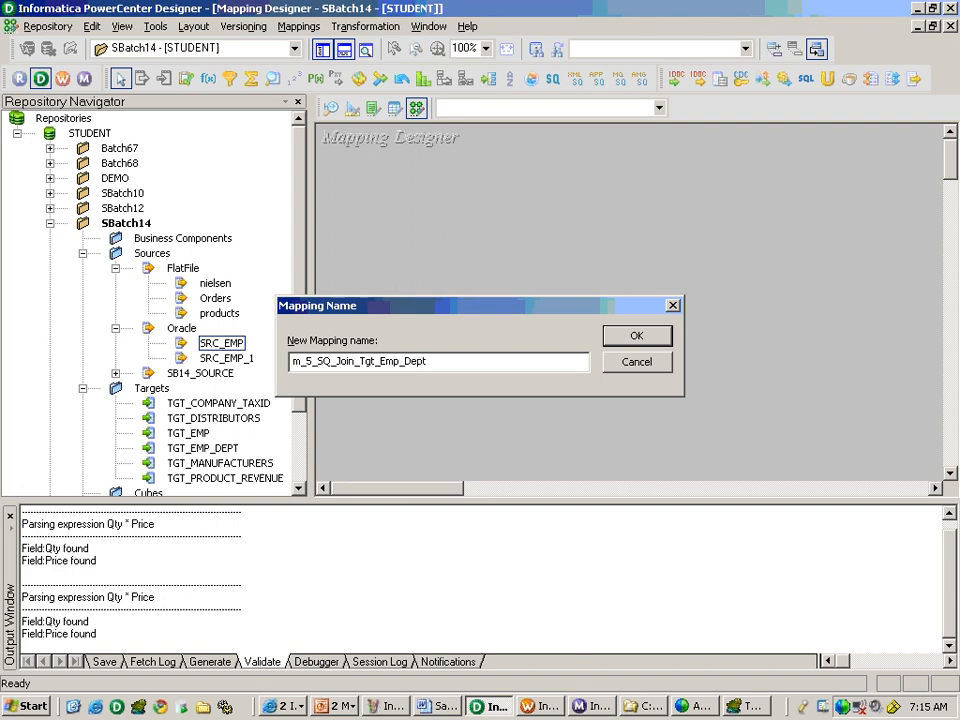
key("Return")
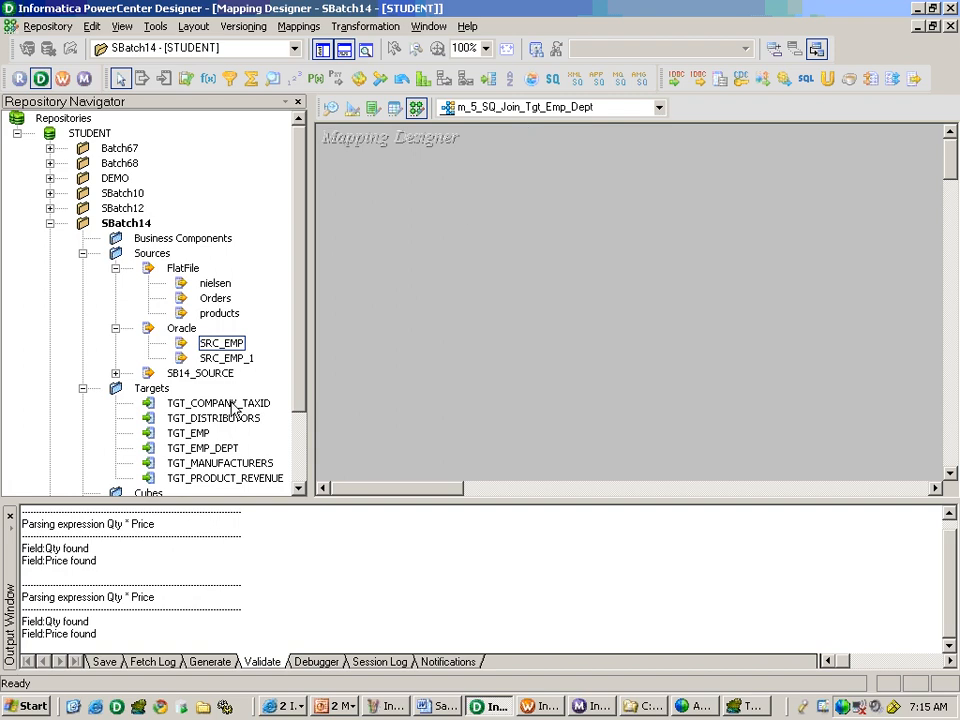
Add the Oracle source SRC_EMP to the mapping and move its Source Qualifier to the right of the source definition.
left_click(236, 350)
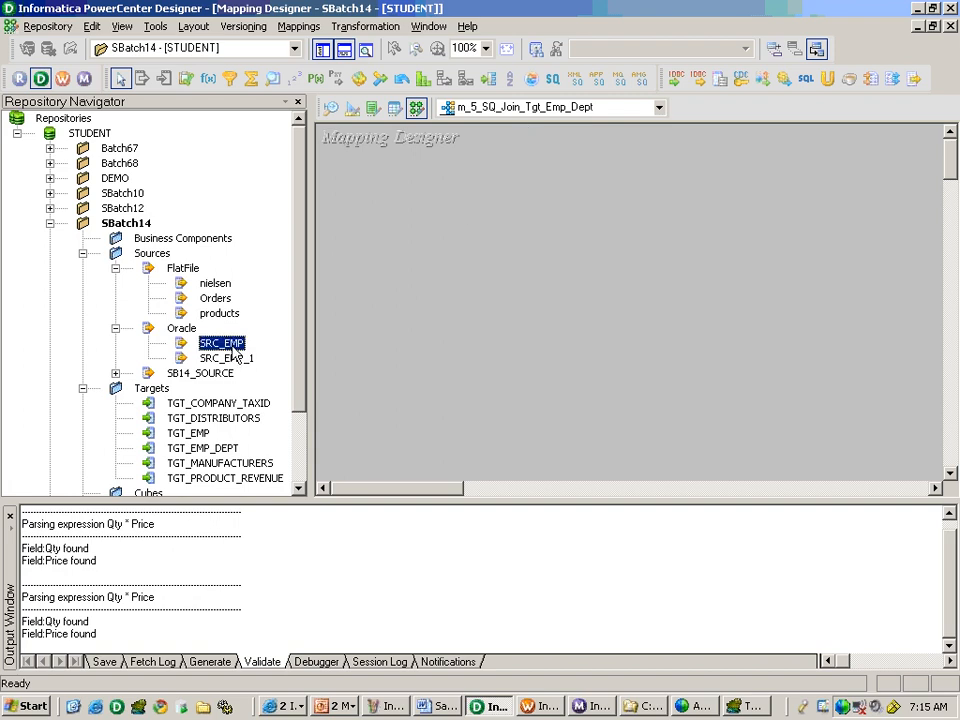
left_click_drag(234, 350, 375, 193)
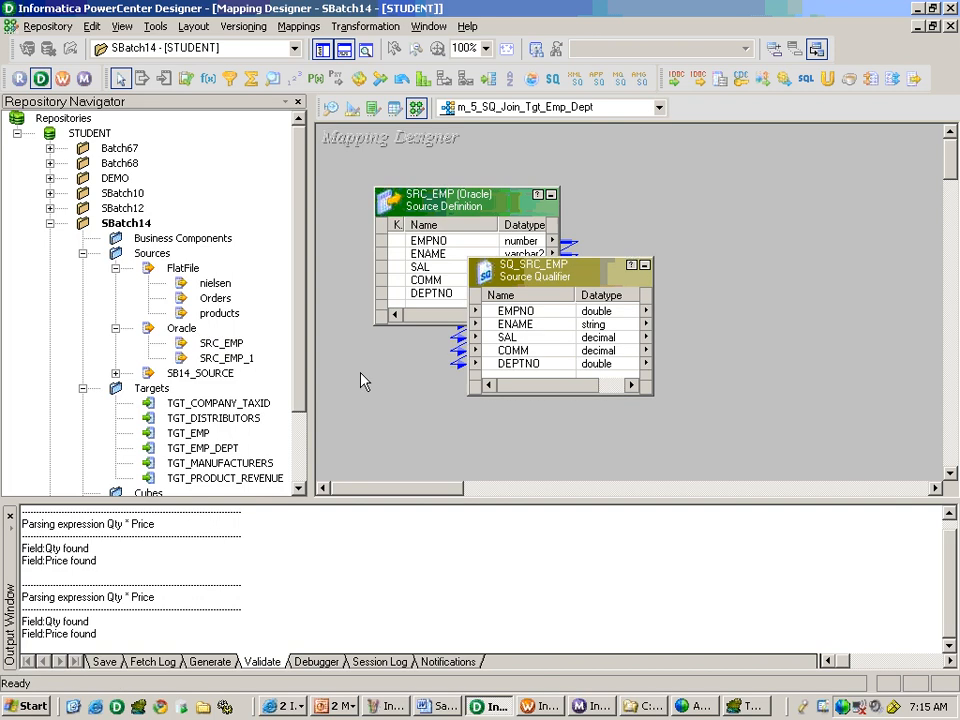
left_click_drag(590, 296, 782, 219)
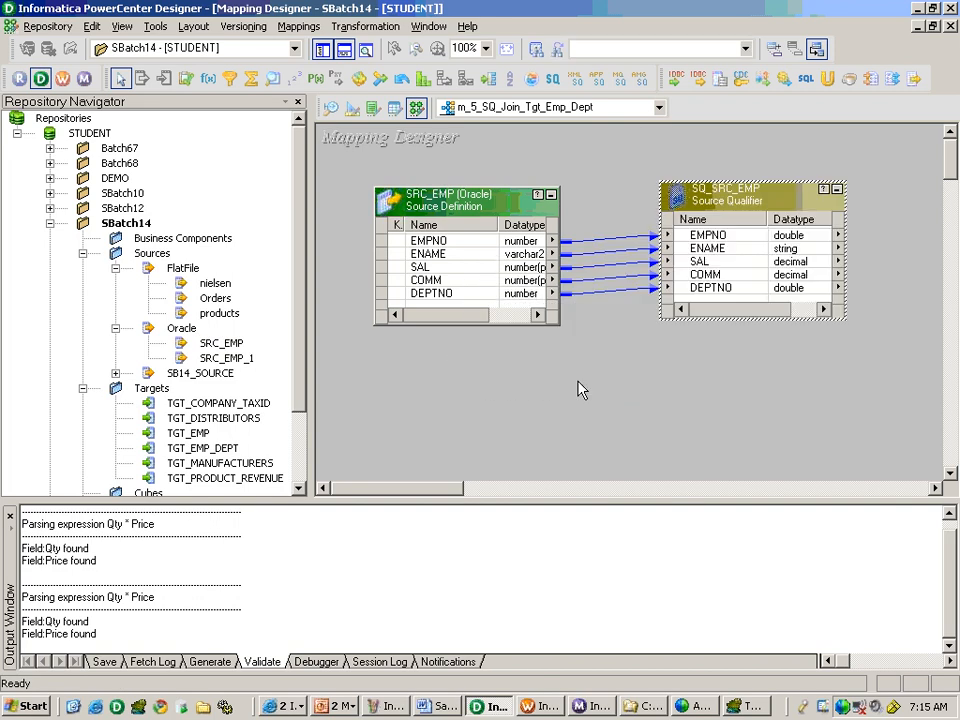
Add SRC_DEPT from SB14_SOURCE below SRC_EMP and place it and its Source Qualifier side by side without overlap.
left_click(116, 373)
left_click_drag(228, 389, 433, 377)
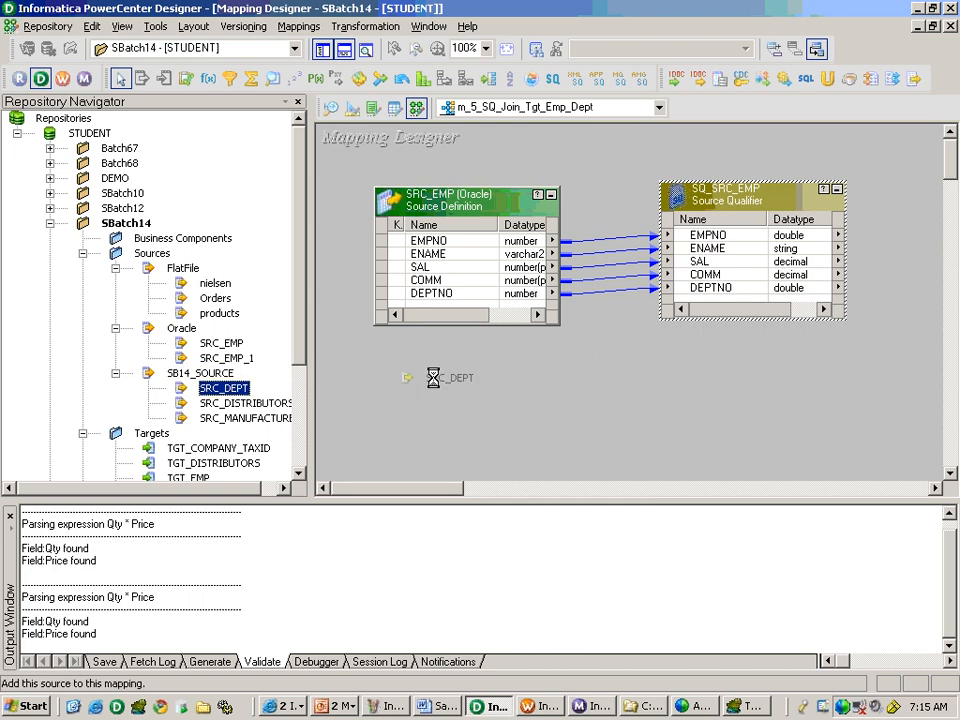
left_click(324, 52)
left_click(343, 50)
left_click_drag(343, 497, 610, 408)
left_click_drag(253, 399, 212, 407)
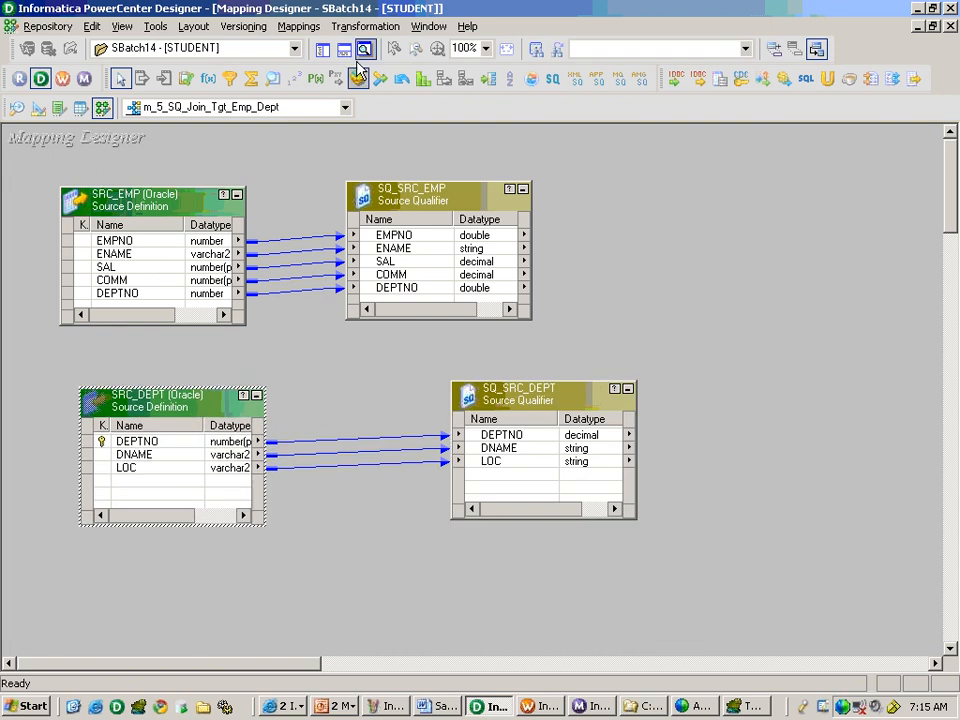
Add the target TGT_EMP_DEPT to the mapping and place it to the right of both Source Qualifiers.
left_click(323, 49)
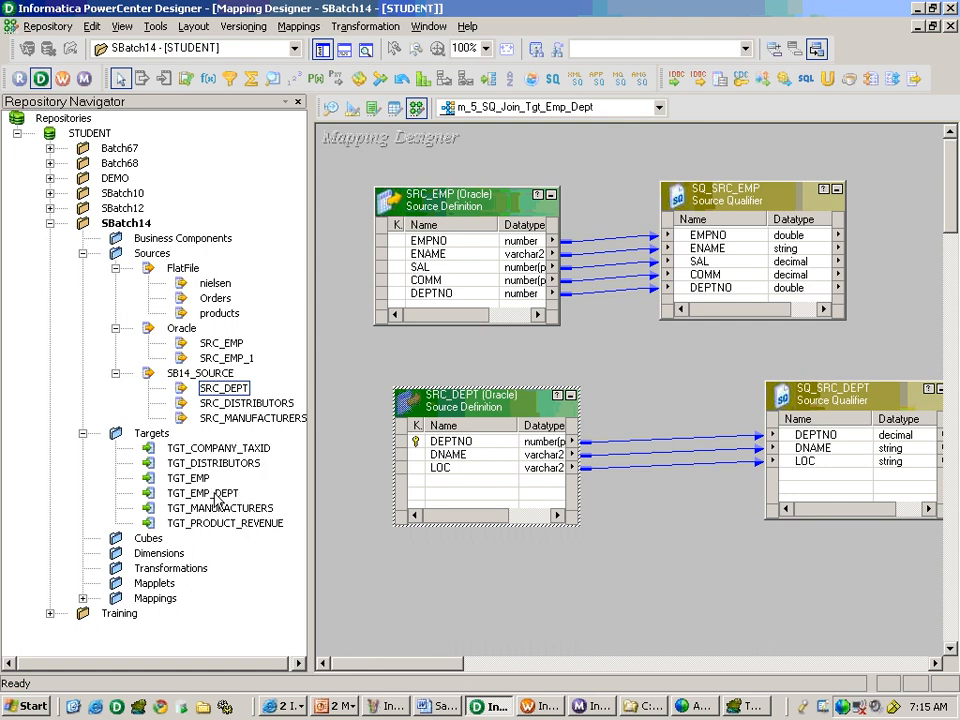
left_click_drag(218, 500, 735, 478)
left_click(688, 668)
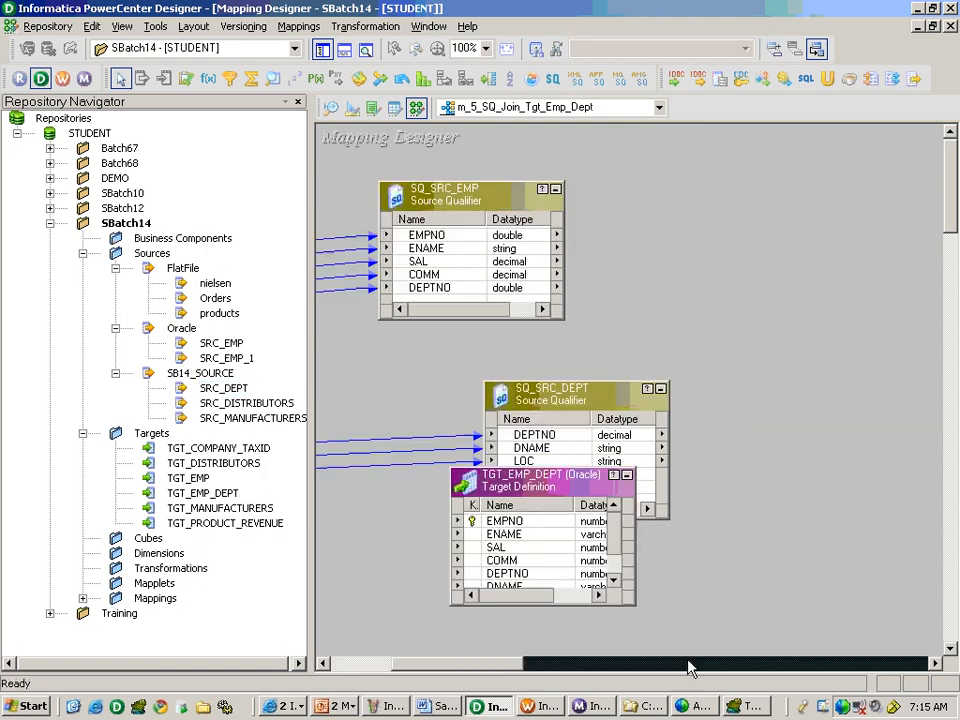
left_click_drag(538, 486, 835, 298)
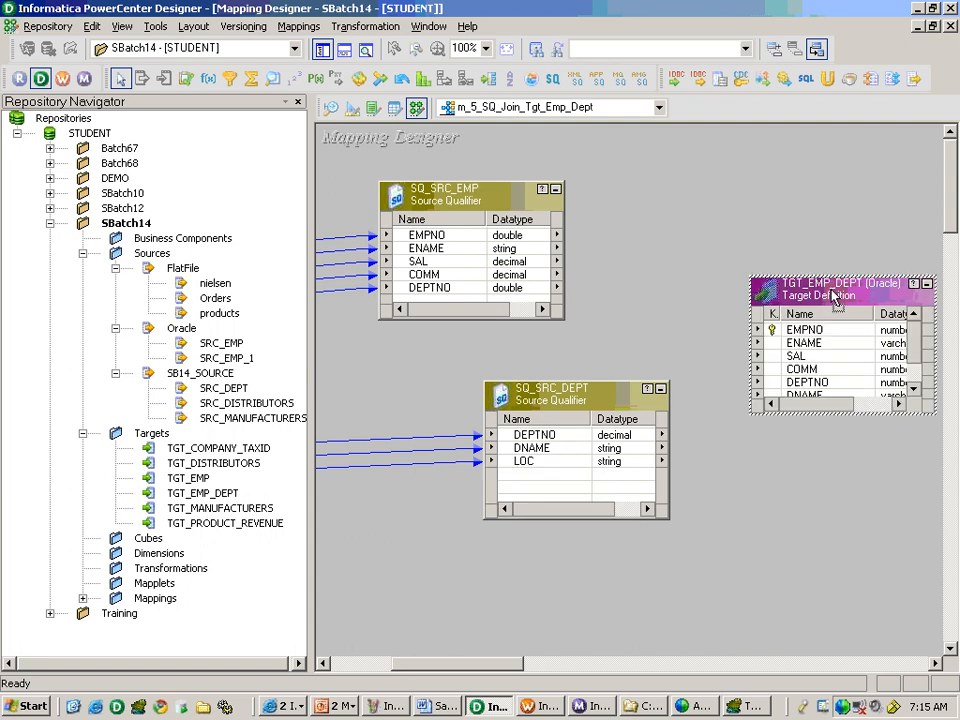
Move SQ_SRC_DEPT until it lines up directly beneath SQ_SRC_EMP.
left_click_drag(581, 412, 507, 406)
left_click(349, 664)
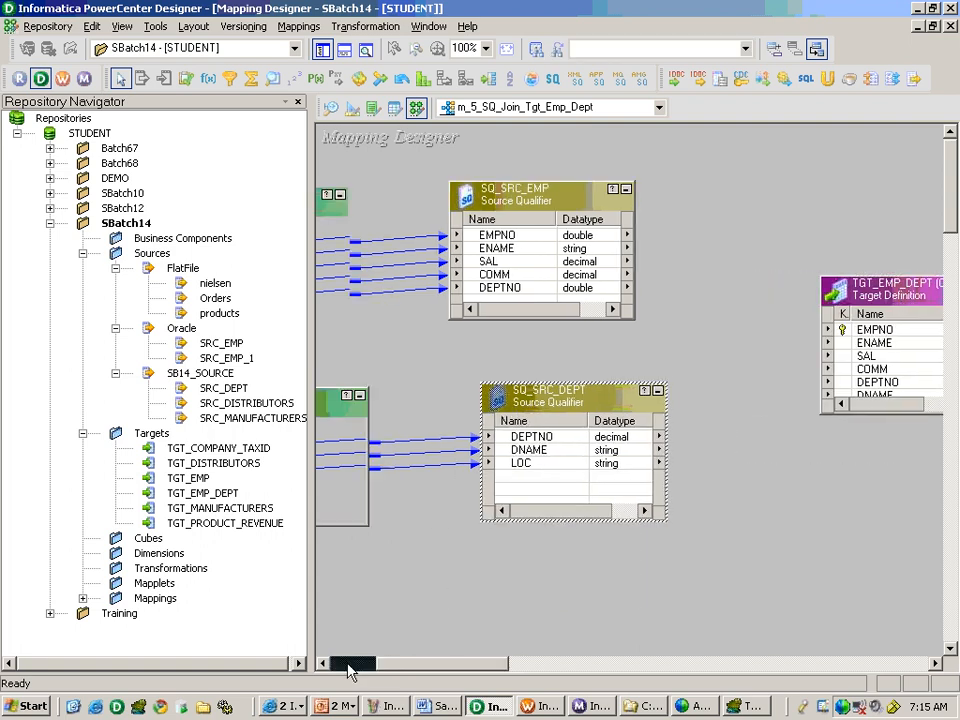
left_click(686, 664)
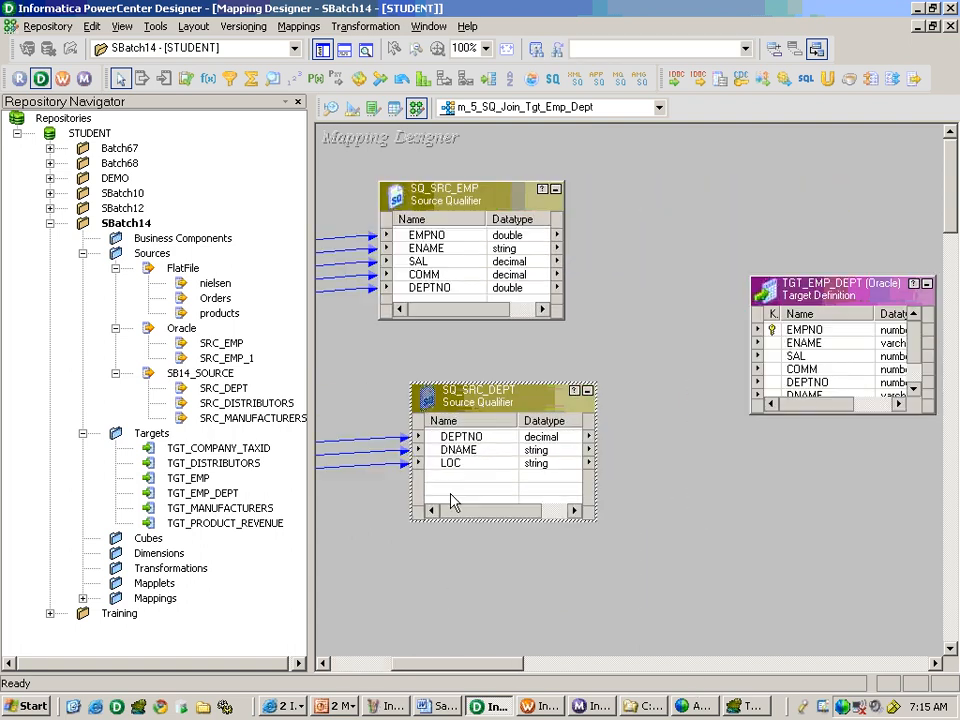
left_click_drag(506, 418, 476, 407)
left_click(620, 390)
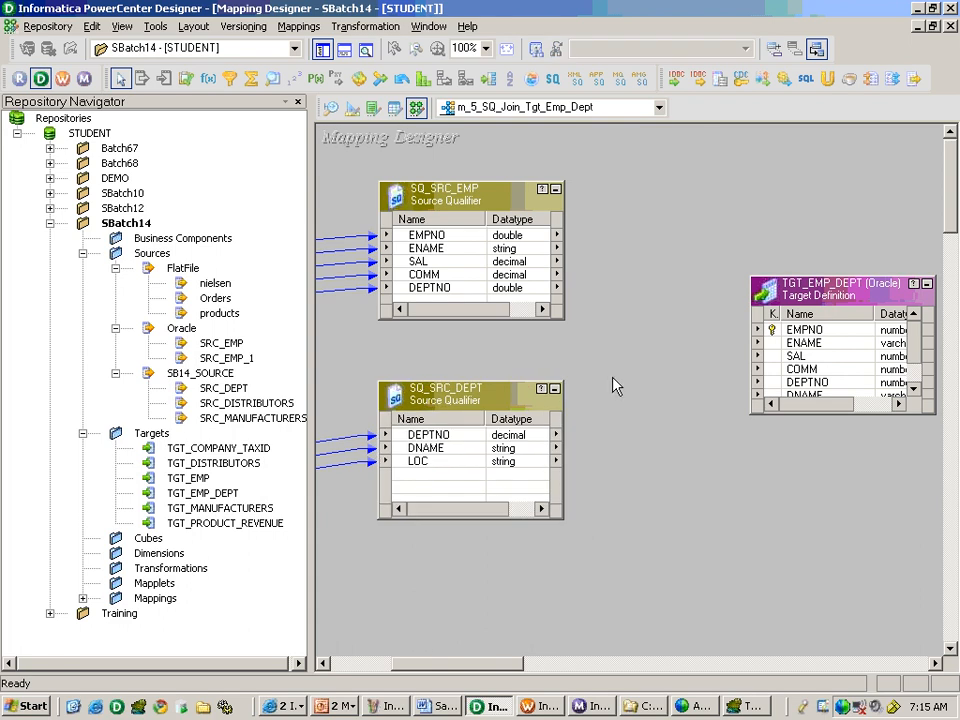
Move SRC_DEPT up directly beneath SRC_EMP and bring SQ_SRC_DEPT level with it.
left_click(323, 50)
left_click(341, 52)
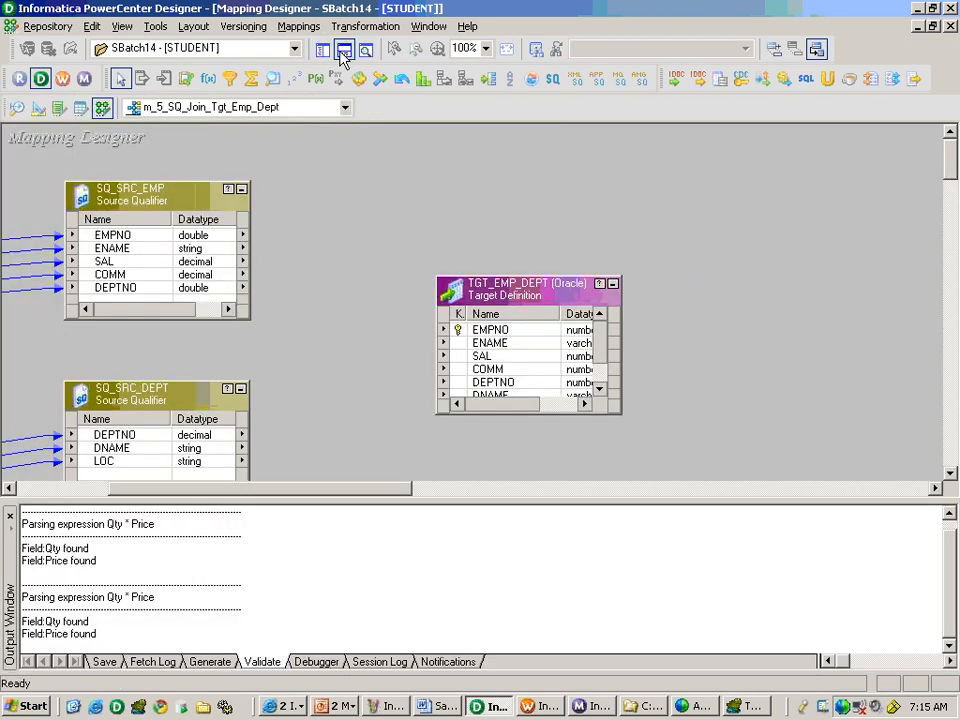
left_click(103, 493)
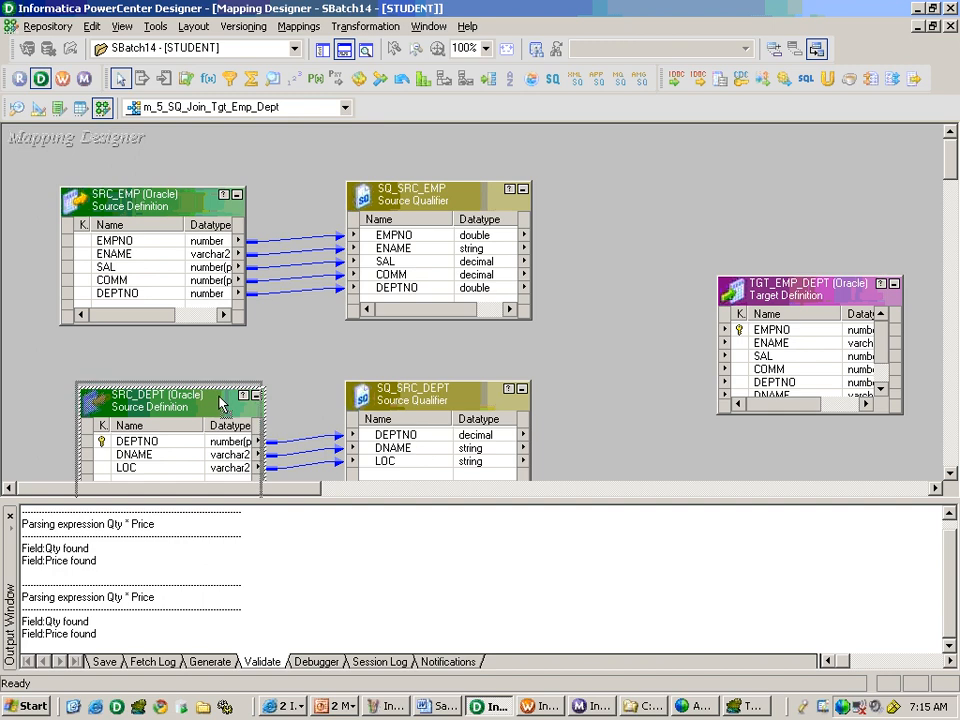
left_click_drag(160, 396, 137, 353)
left_click(398, 382)
left_click_drag(398, 382, 398, 364)
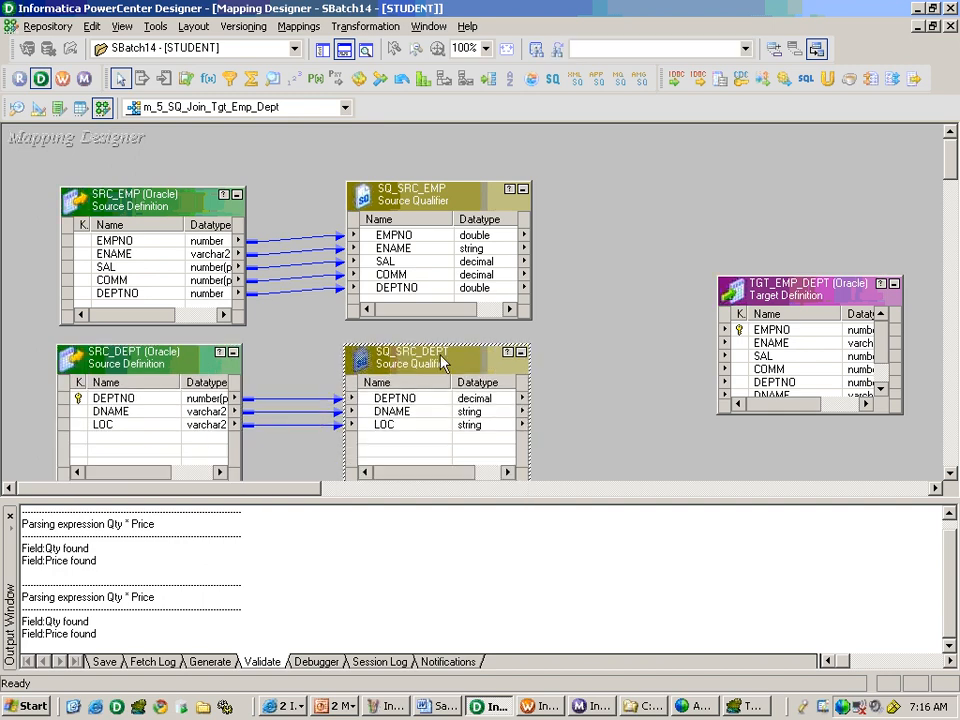
left_click(668, 358)
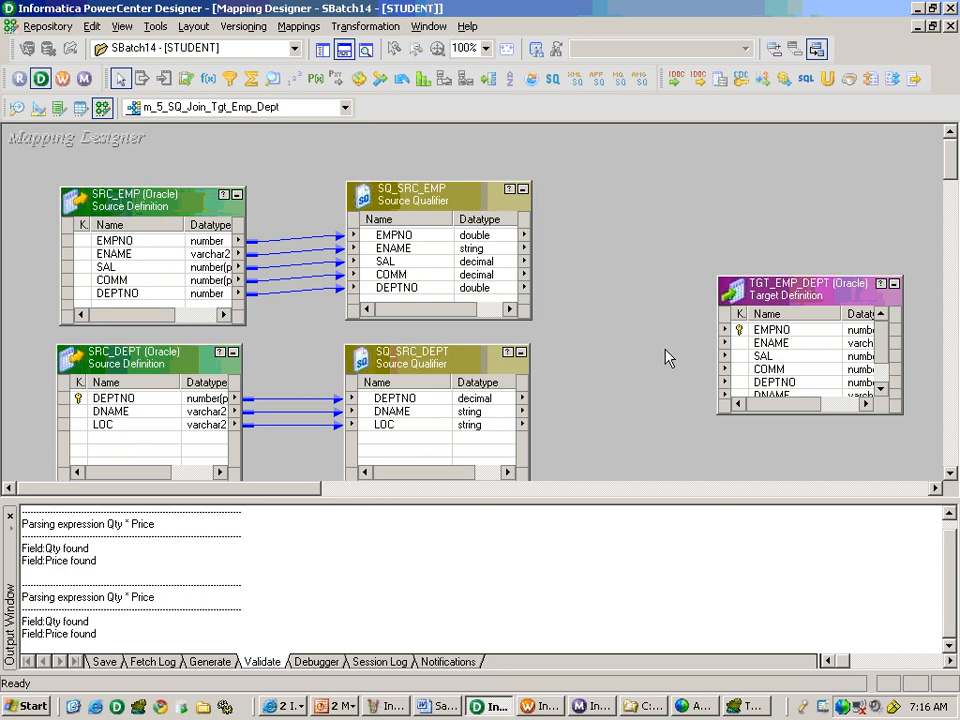
Delete the Source Qualifier SQ_SRC_DEPT from the mapping.
left_click(463, 358)
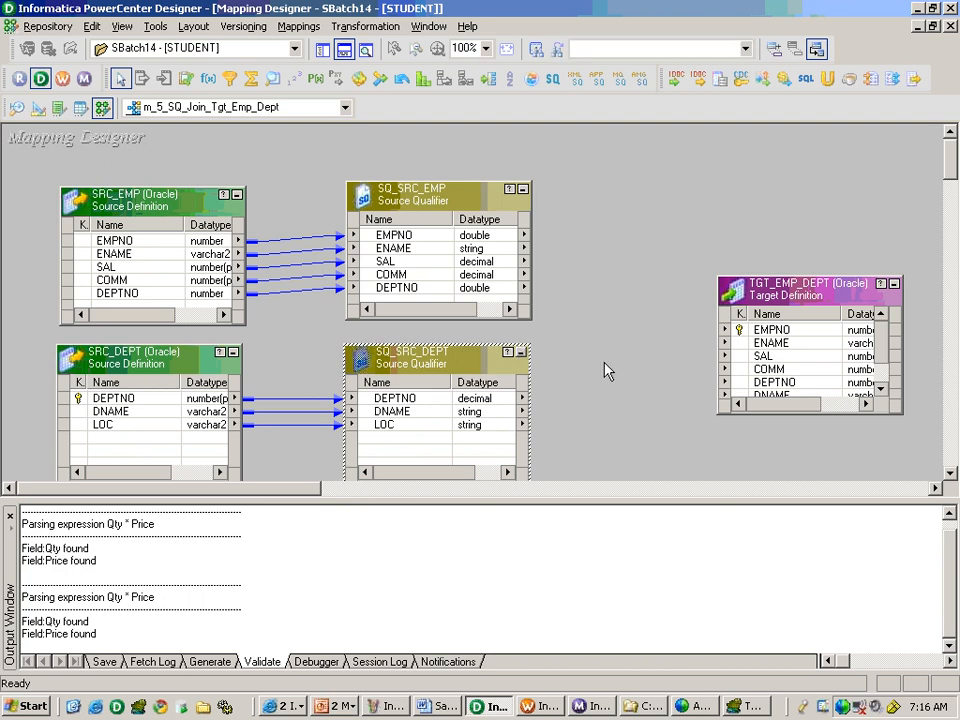
key("Delete")
key("Return")
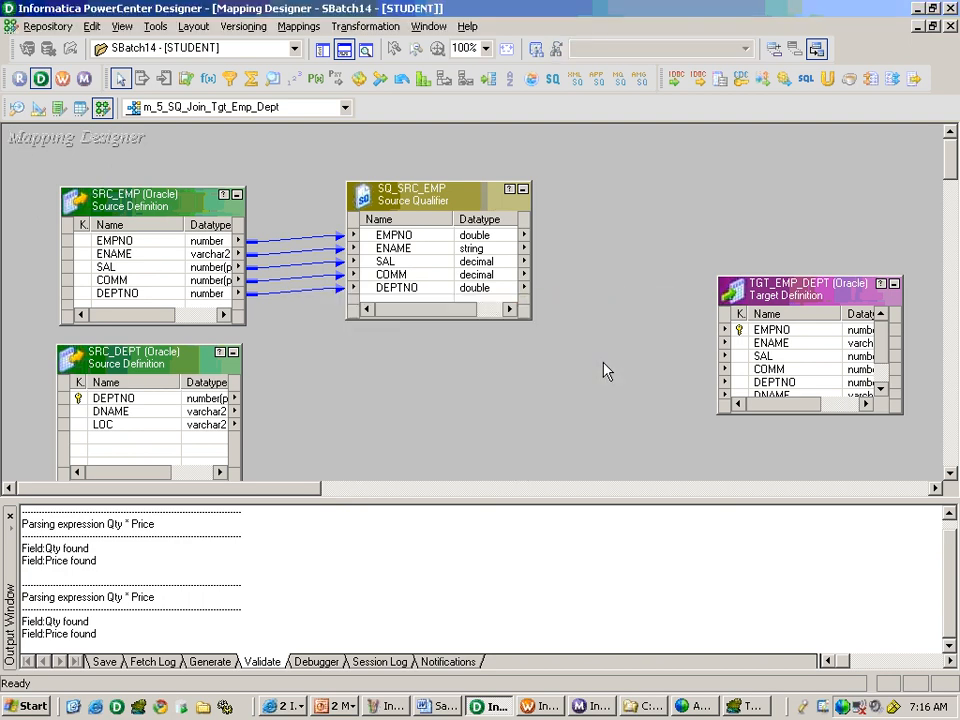
Link the DNAME and LOC ports of SRC_DEPT into SQ_SRC_EMP as new ports.
left_click(130, 411)
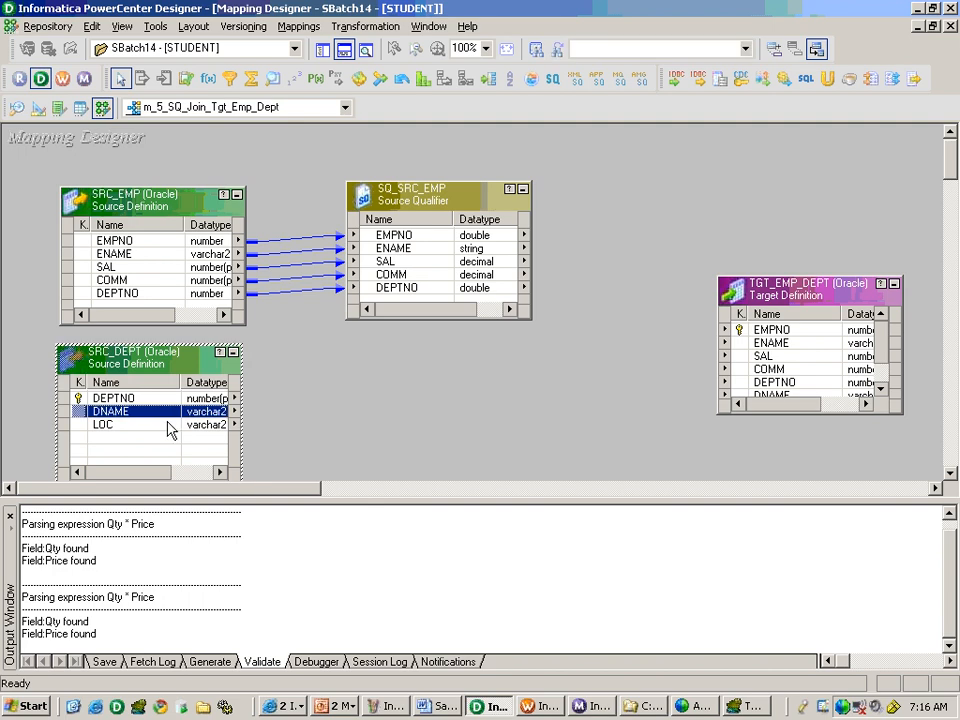
left_click(170, 425, "shift")
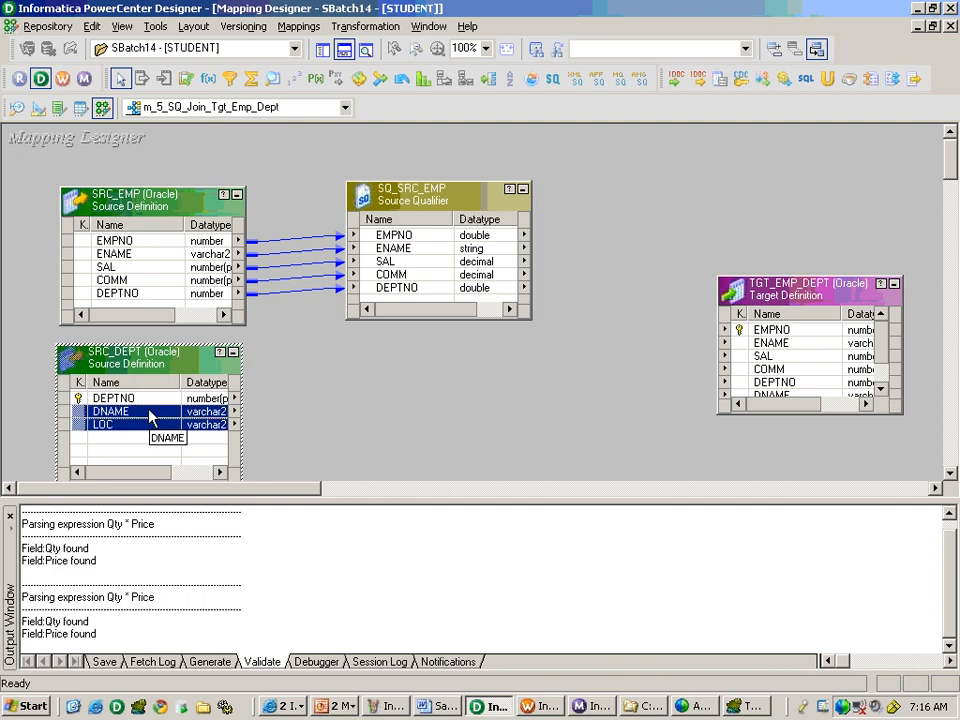
left_click_drag(150, 415, 400, 300)
left_click(509, 295)
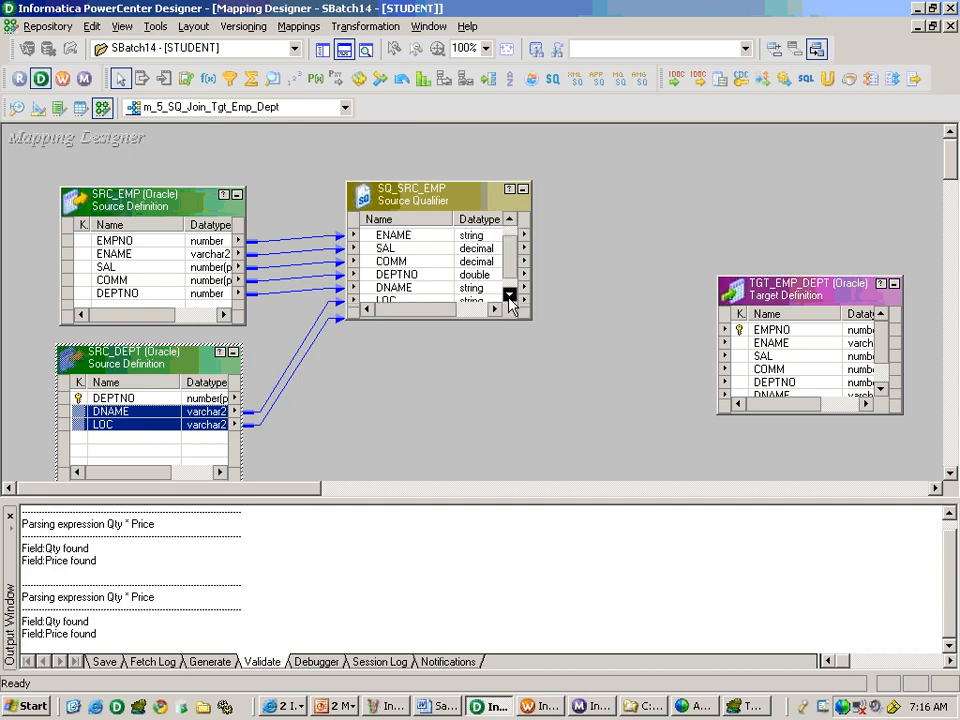
left_click(509, 295)
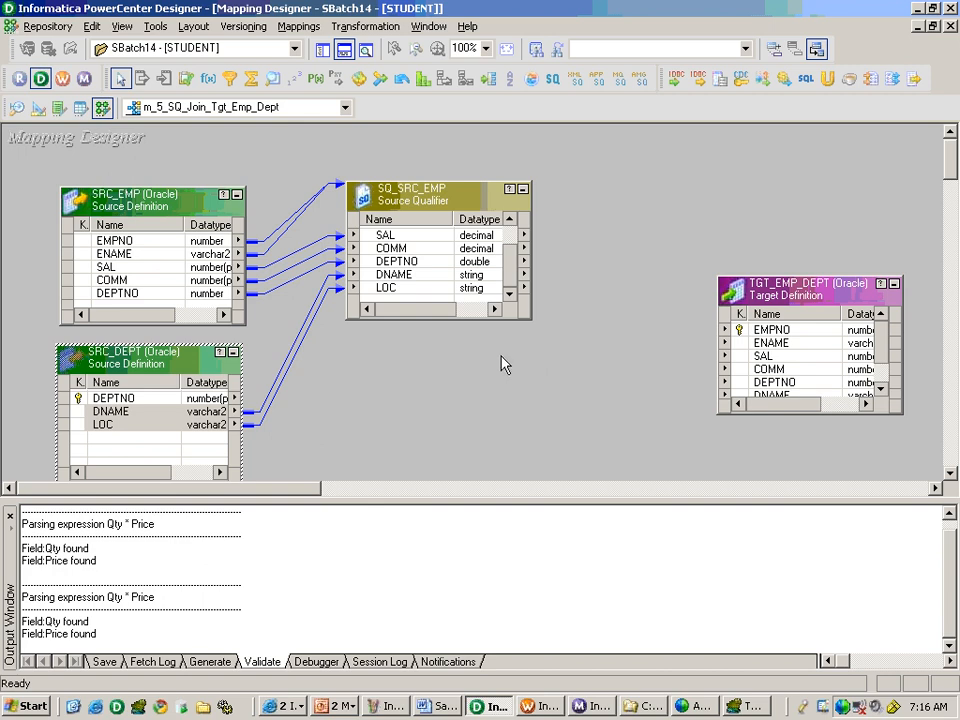
Set the User Defined Join property of SQ_SRC_EMP to SRC_DEPT.DEPTNO =SRC_EMP.DEPTNO.
double_click(427, 280)
left_click(478, 178)
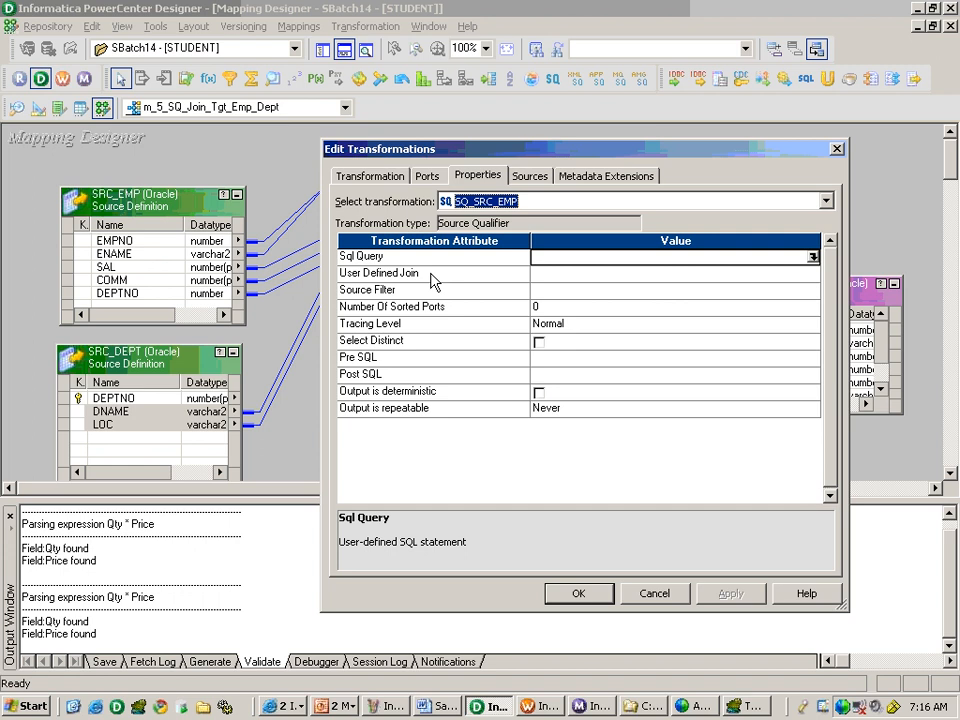
left_click(433, 276)
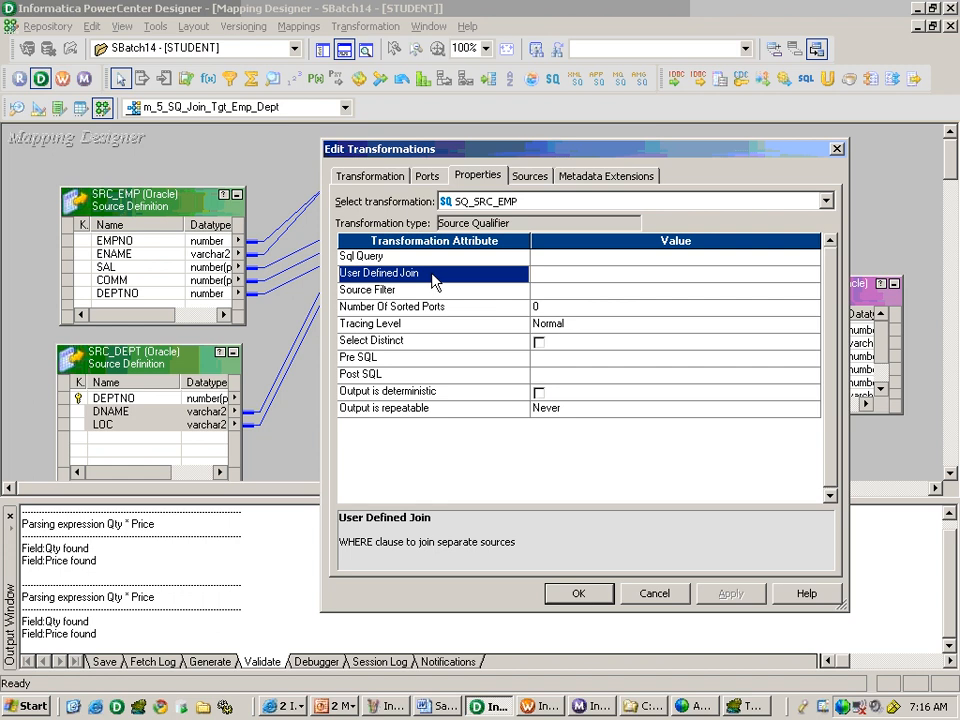
left_click(550, 276)
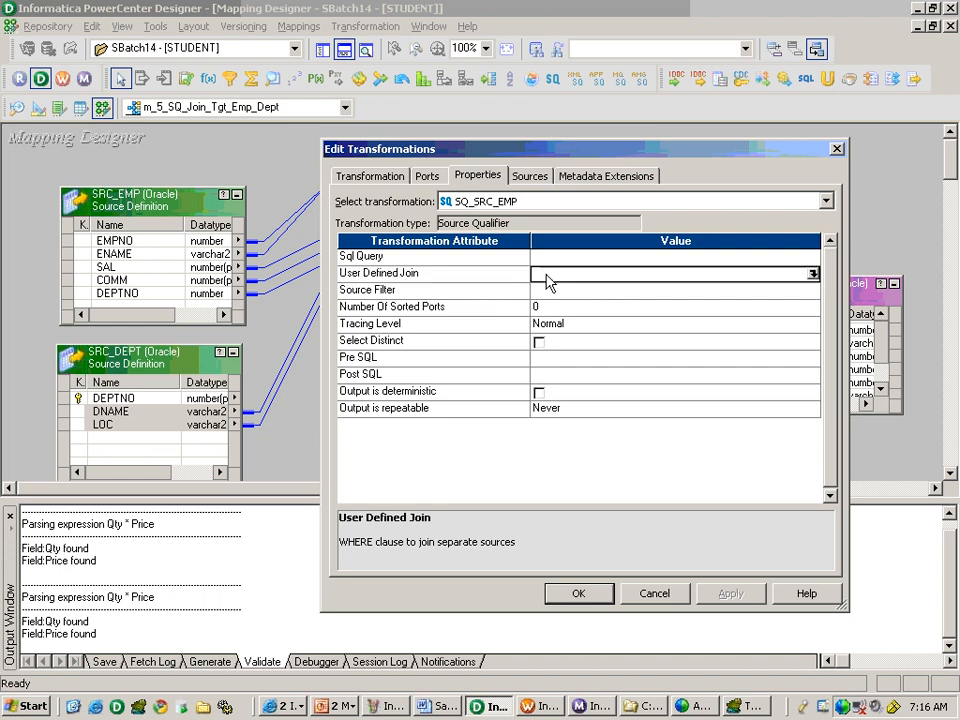
left_click(812, 273)
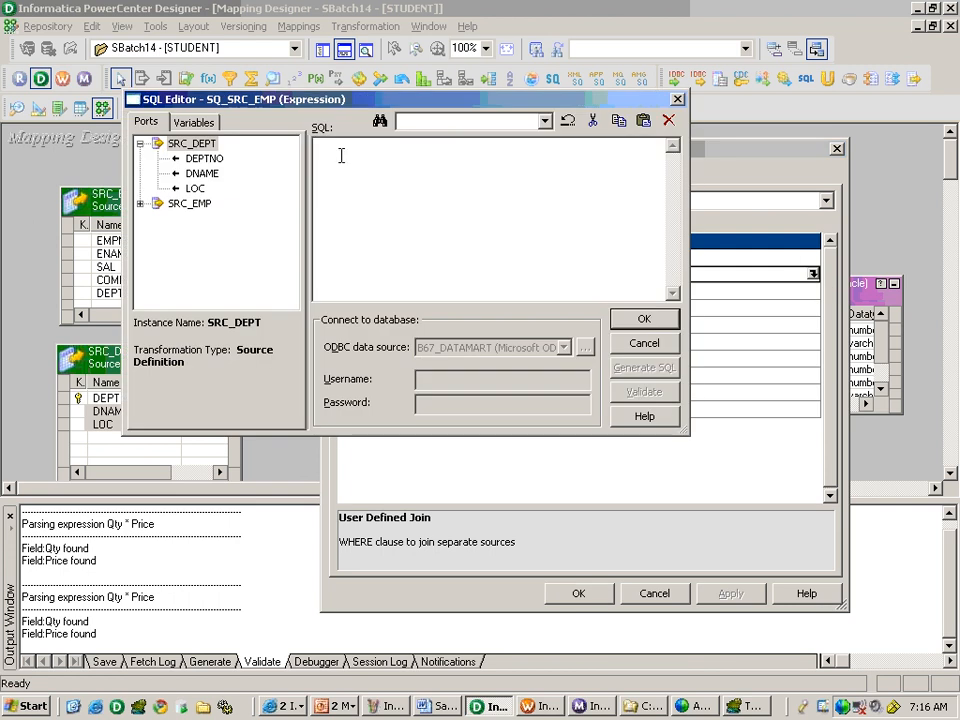
double_click(206, 158)
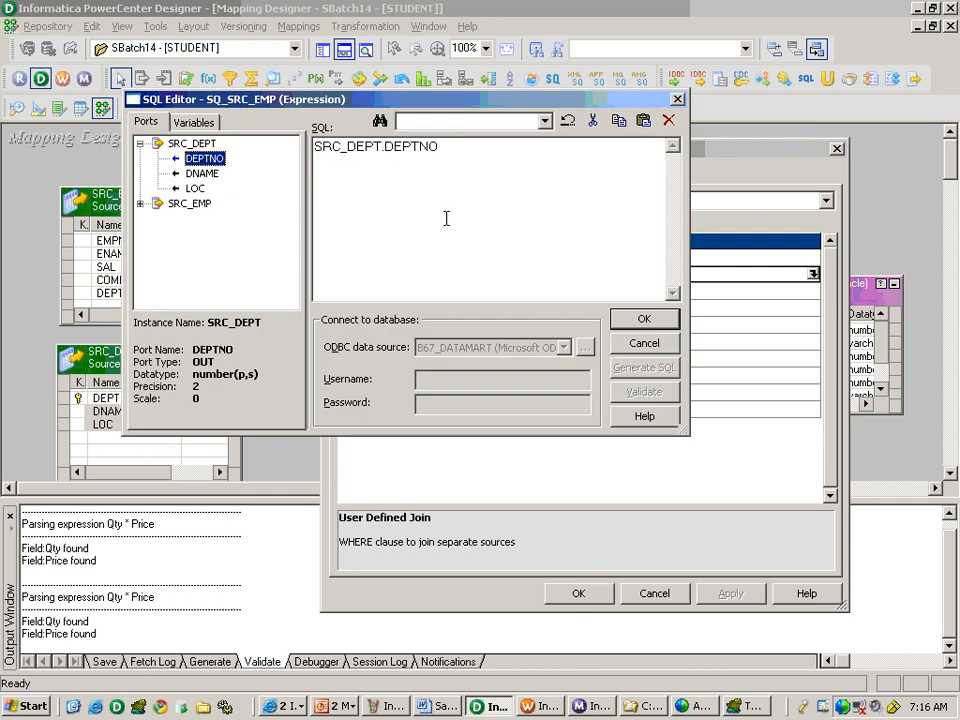
left_click(443, 147)
type("=")
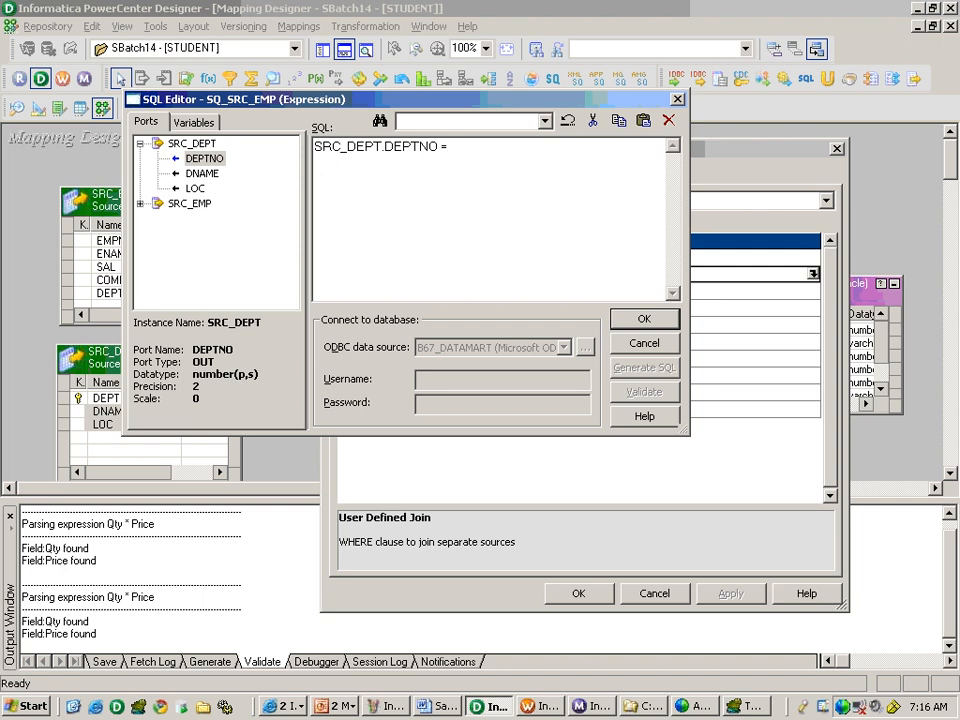
left_click(189, 203)
left_click(140, 203)
double_click(205, 278)
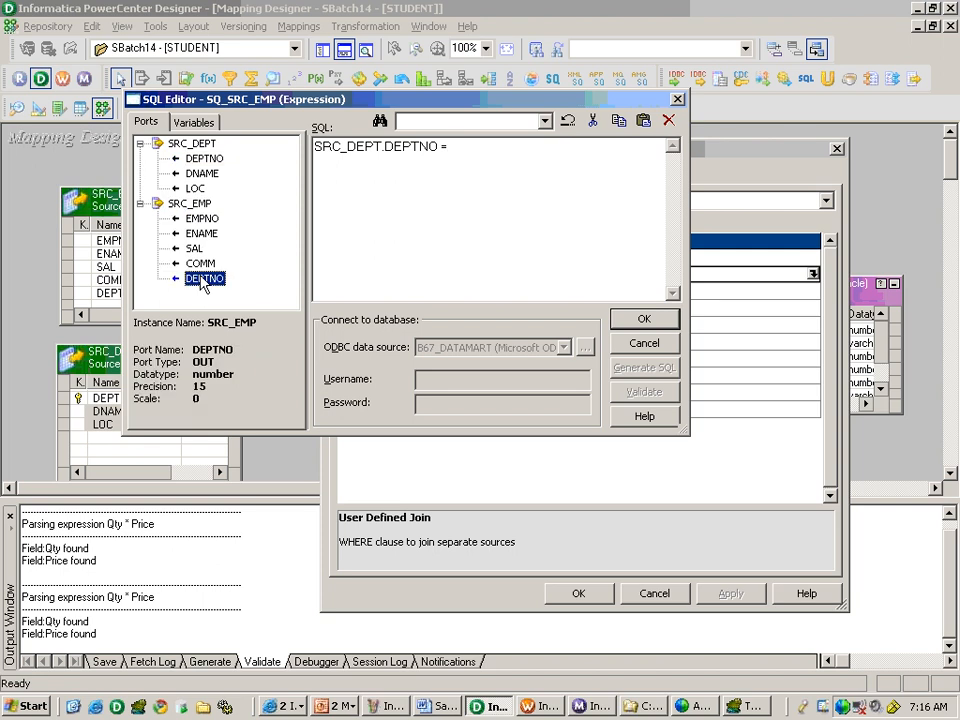
left_click(644, 318)
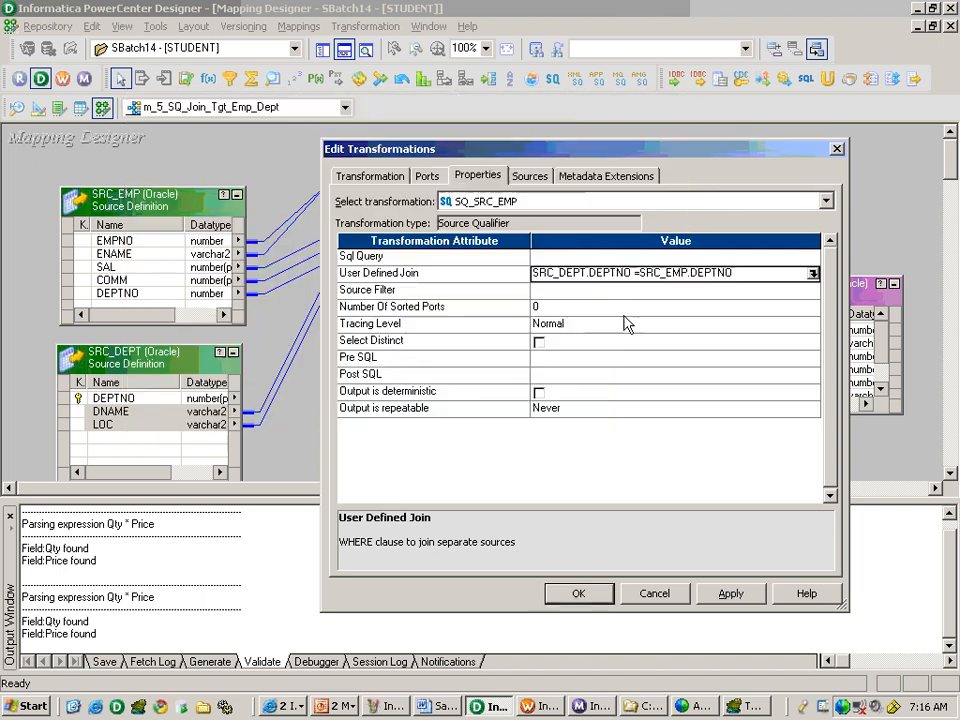
Review the Source Filter, Number Of Sorted Ports and Select Distinct properties of SQ_SRC_EMP, and accept the transformation's changes.
left_click(463, 277)
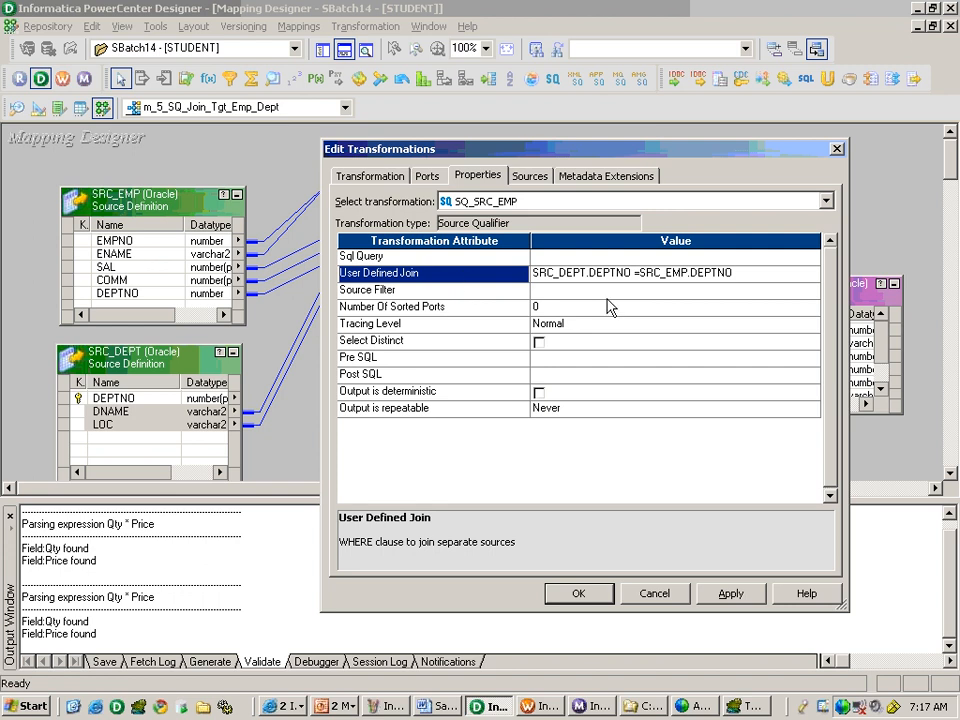
left_click(610, 292)
left_click(603, 310)
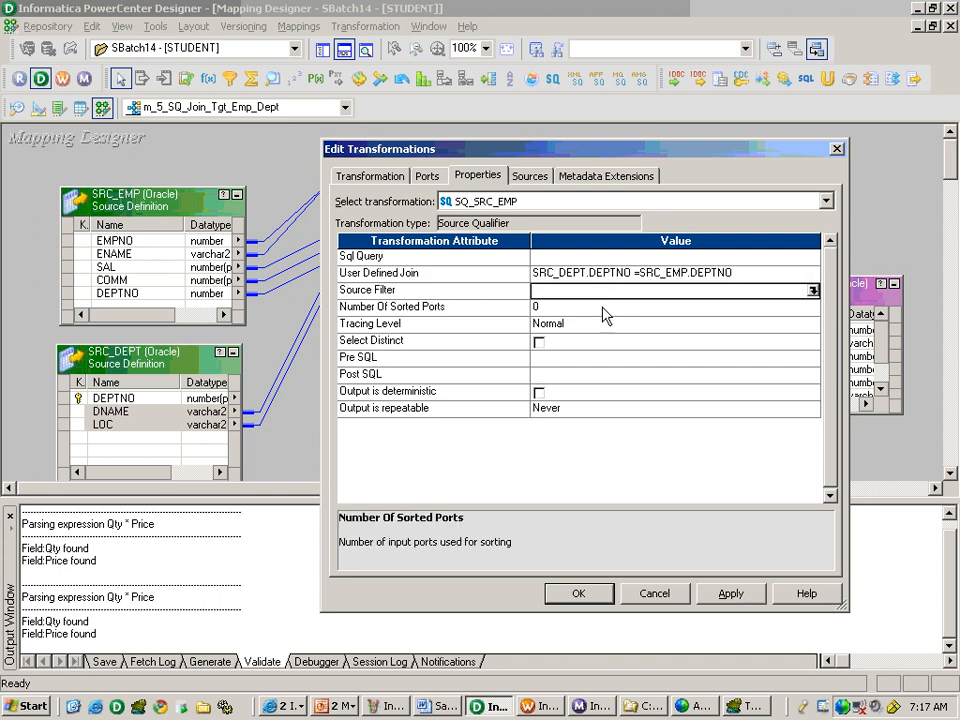
left_click(547, 343)
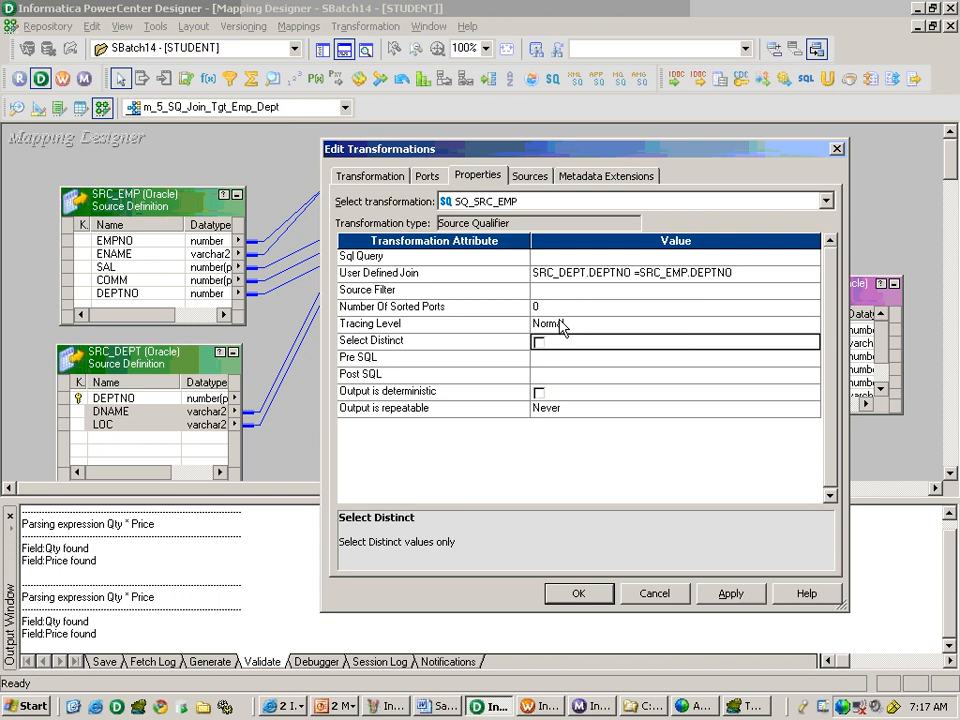
left_click(578, 289)
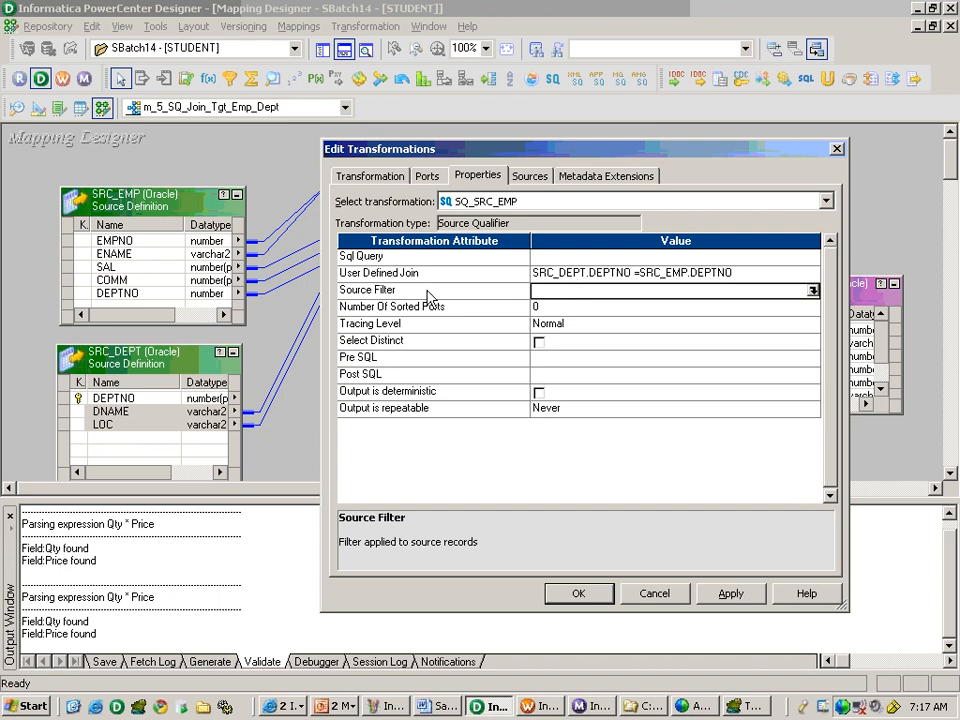
left_click(484, 261)
left_click(486, 275)
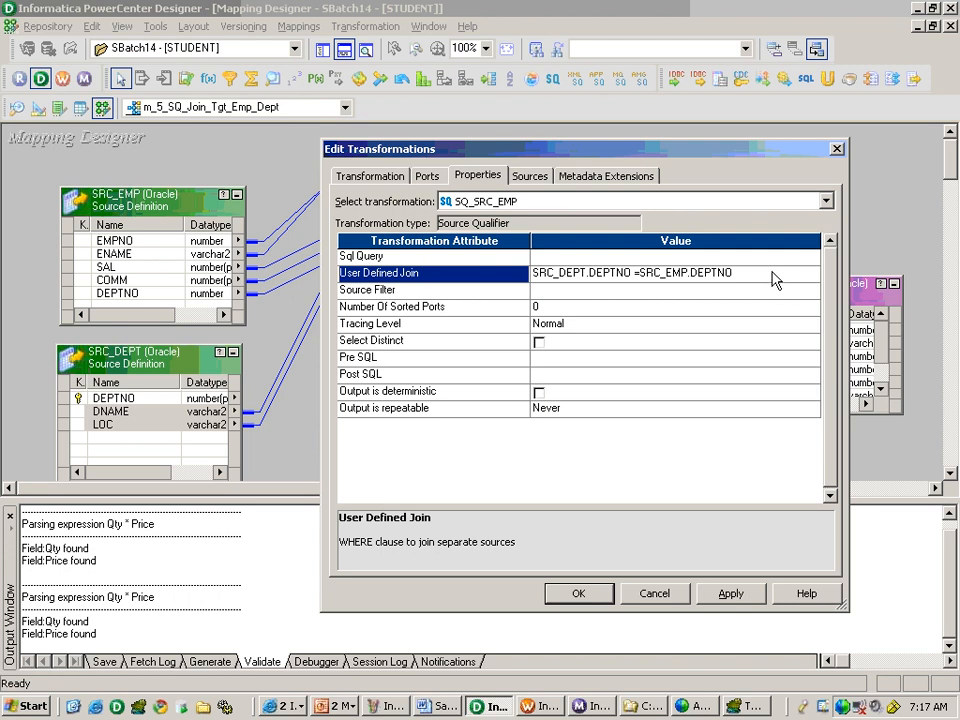
left_click(578, 593)
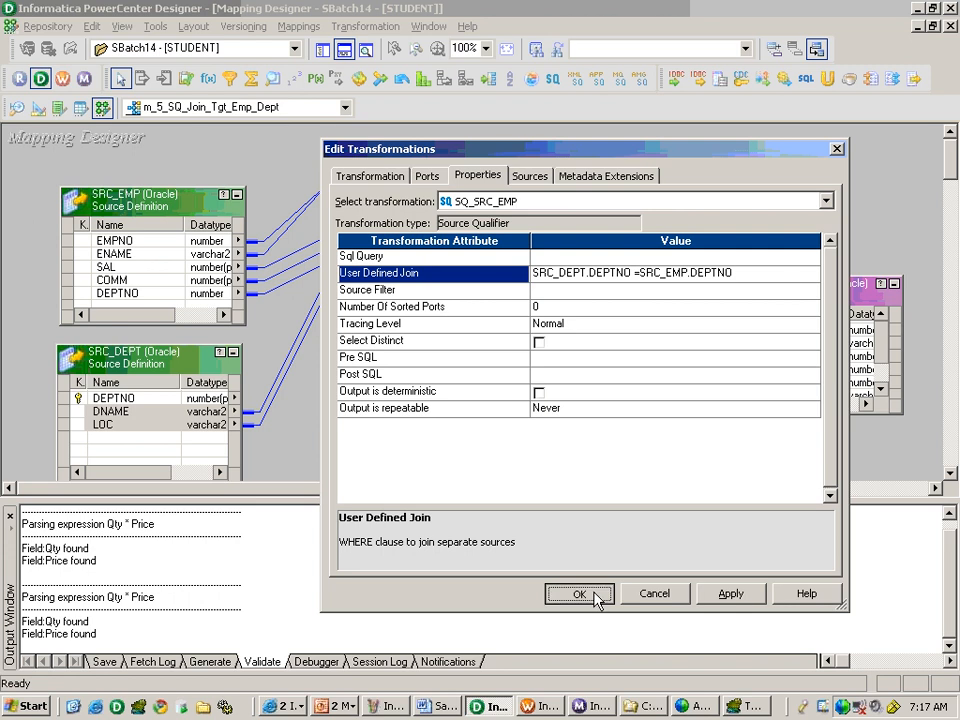
Link ports EMPNO through LOC of SQ_SRC_EMP to the matching ports of TGT_EMP_DEPT and move the Source Qualifier lower in the mapping.
left_click(389, 278)
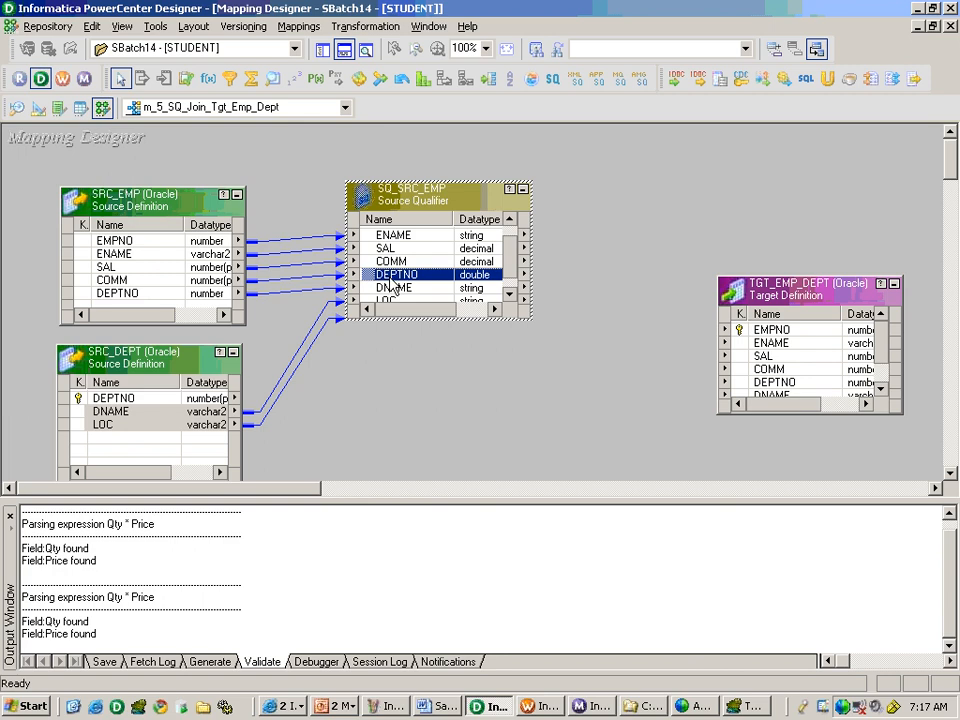
left_click(510, 295)
scroll(510, 295, "up", 1)
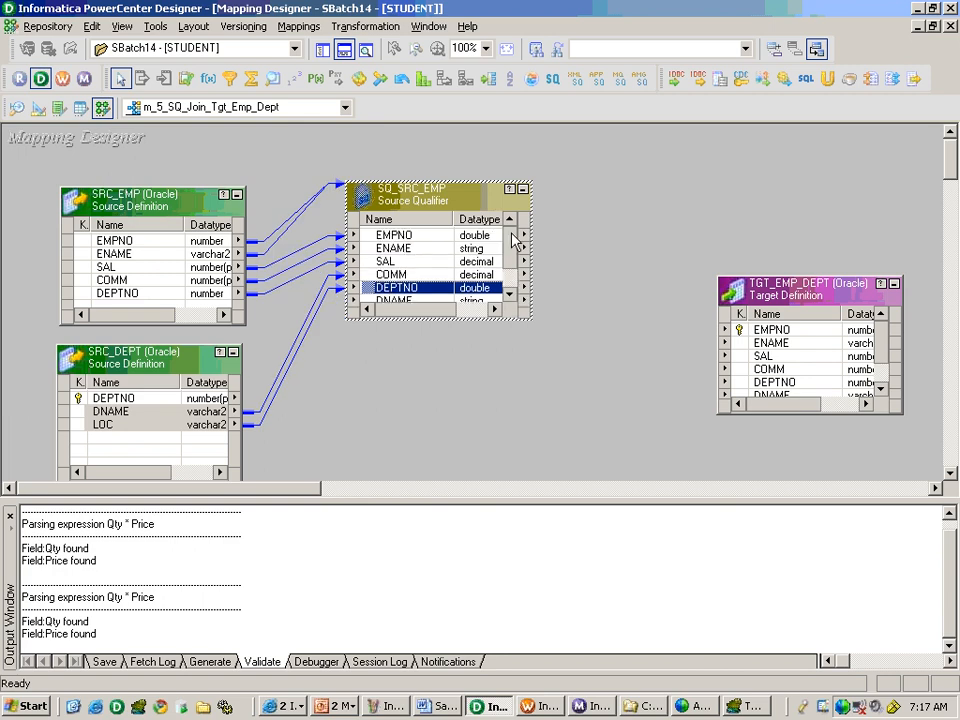
left_click(456, 234)
scroll(510, 268, "down", 2)
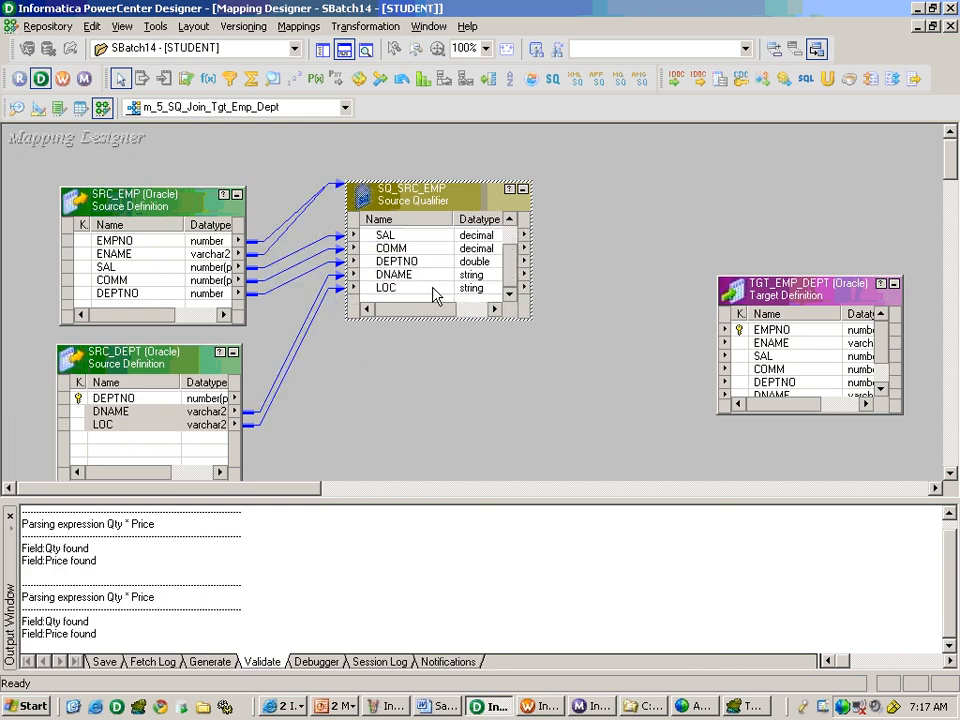
left_click(435, 289, "shift")
left_click_drag(390, 237, 756, 338)
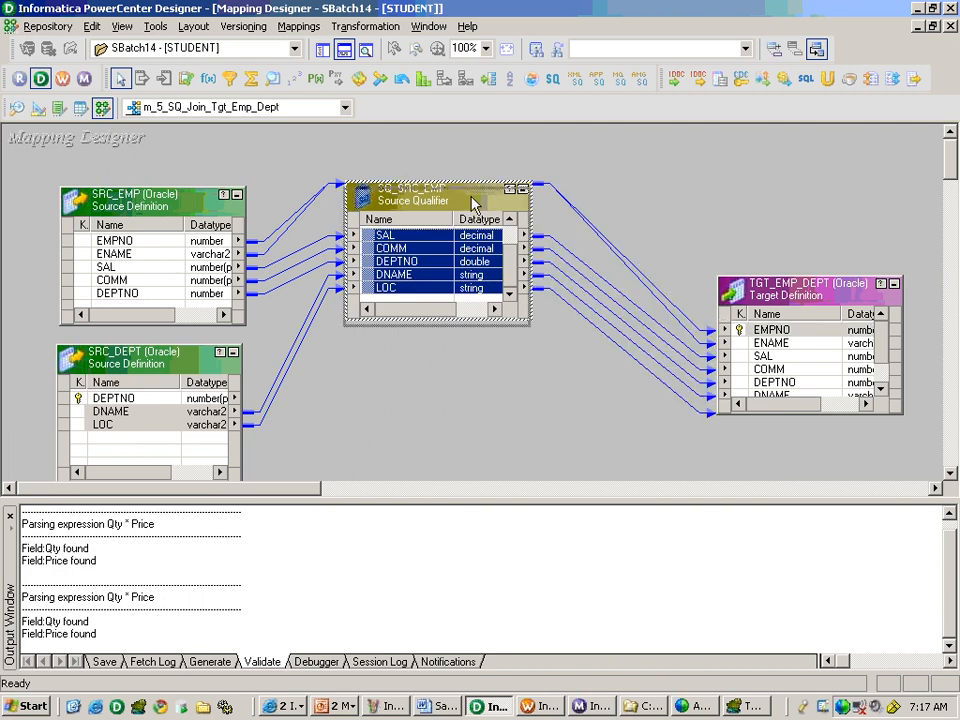
left_click_drag(430, 193, 417, 302)
Generate the default SQL for the Sql Query property of SQ_SRC_EMP, check its WHERE join clause and accept it.
double_click(415, 358)
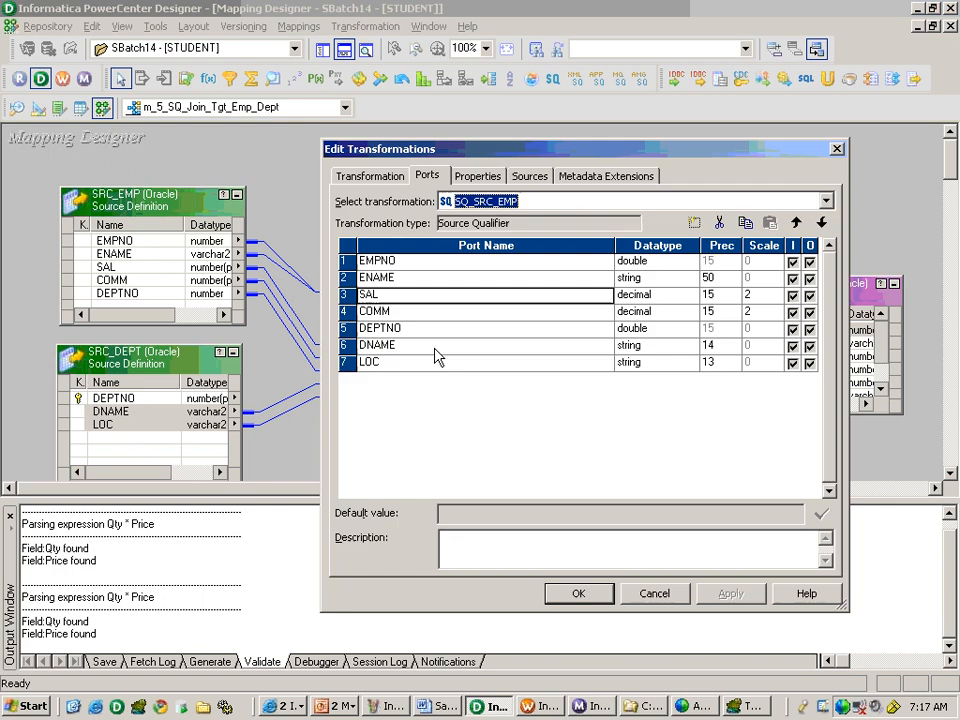
left_click(478, 176)
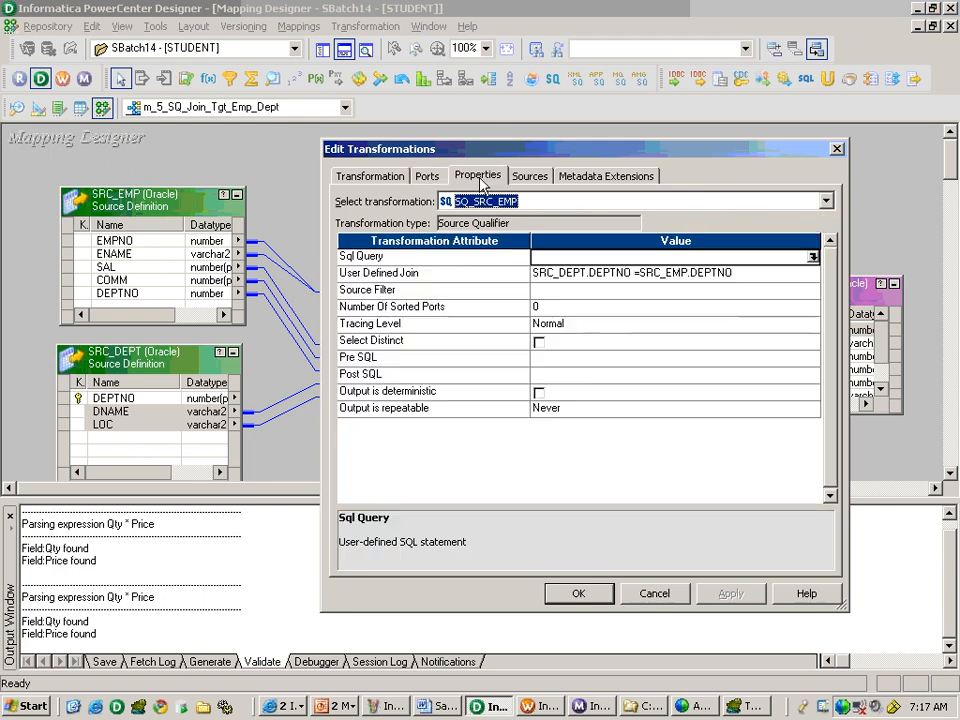
left_click(813, 259)
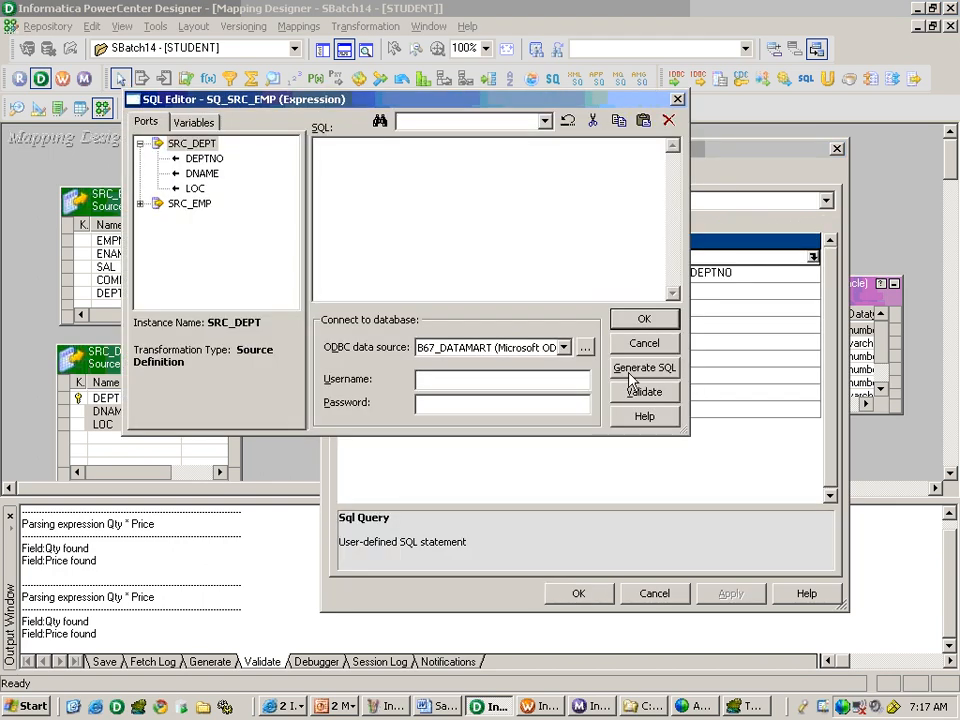
left_click(644, 367)
left_click_drag(449, 206, 314, 146)
left_click_drag(568, 237, 307, 222)
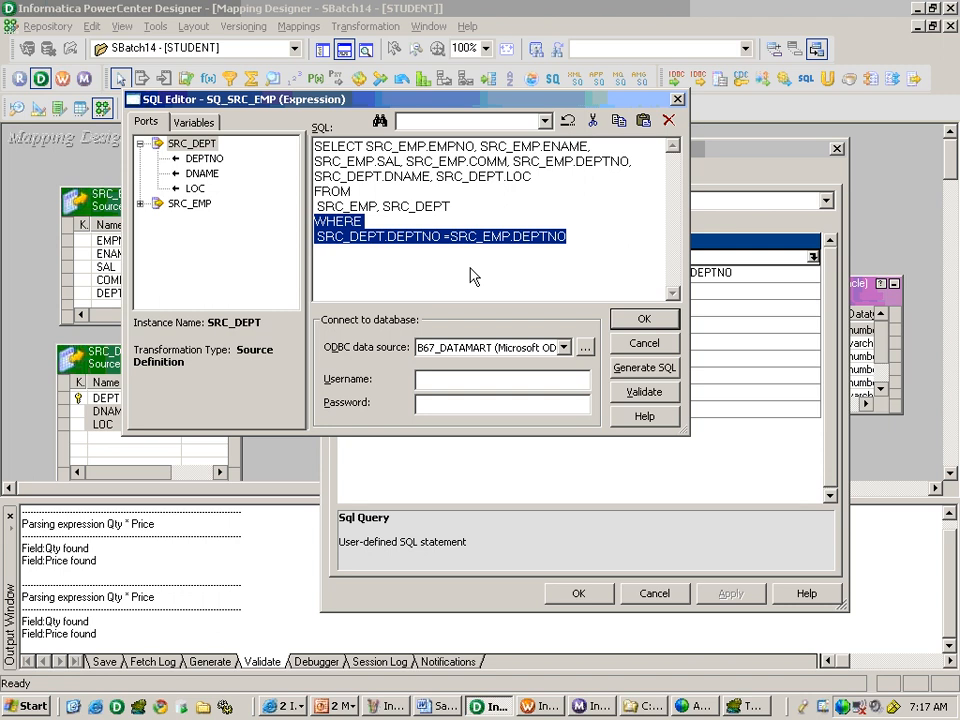
left_click(468, 237)
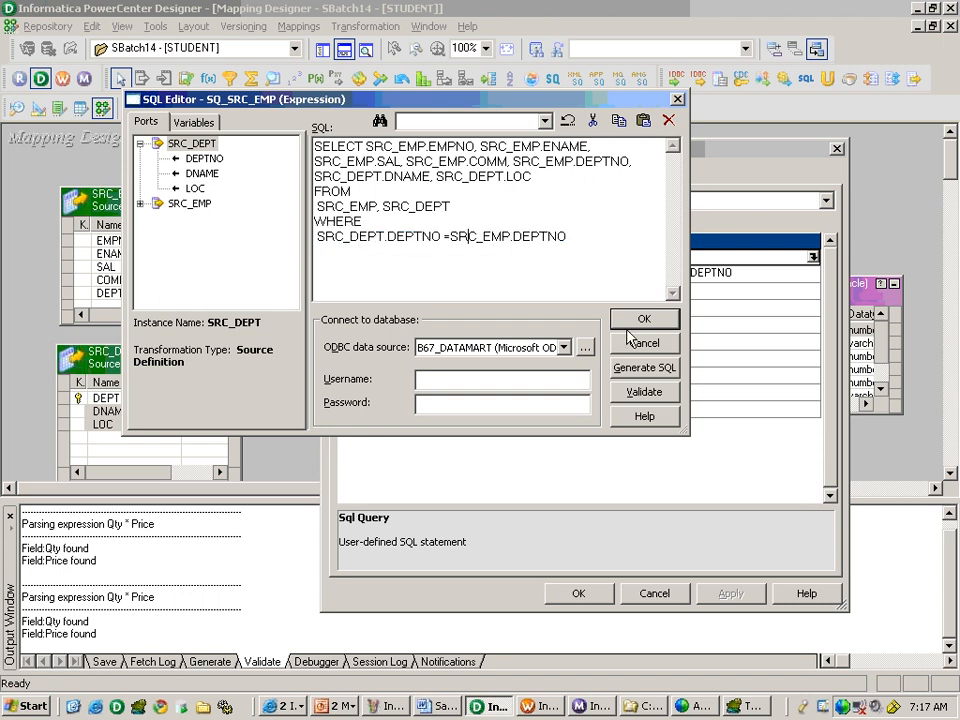
left_click(631, 320)
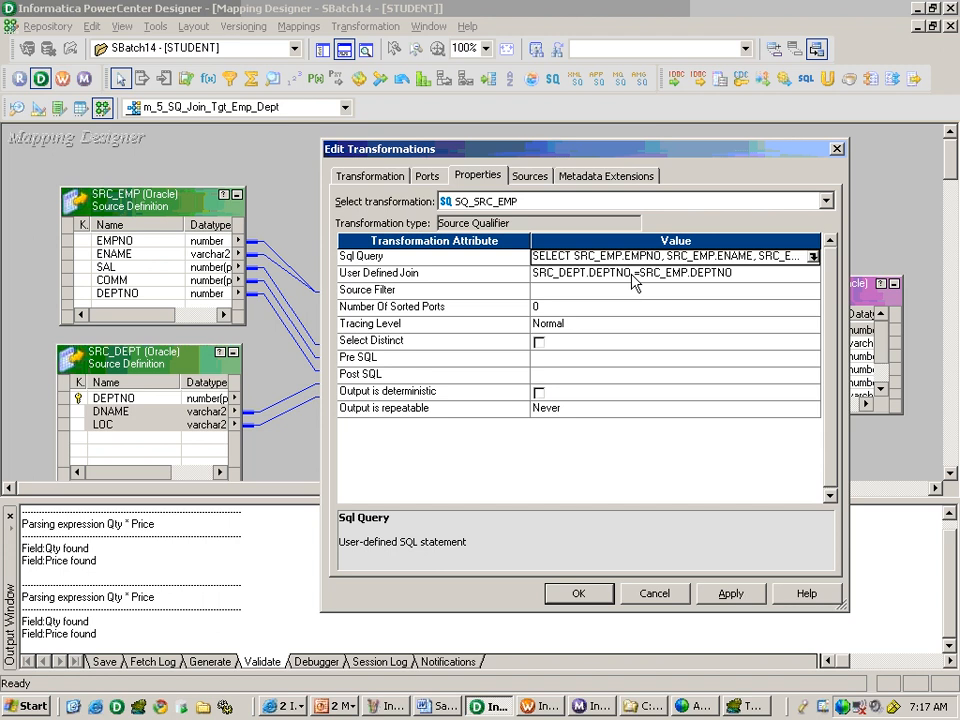
Copy the whole generated SQL query of SQ_SRC_EMP, switch to TOAD and connect to ORCL as source_student.
left_click(813, 257)
left_click_drag(613, 261, 297, 146)
key("ctrl+c")
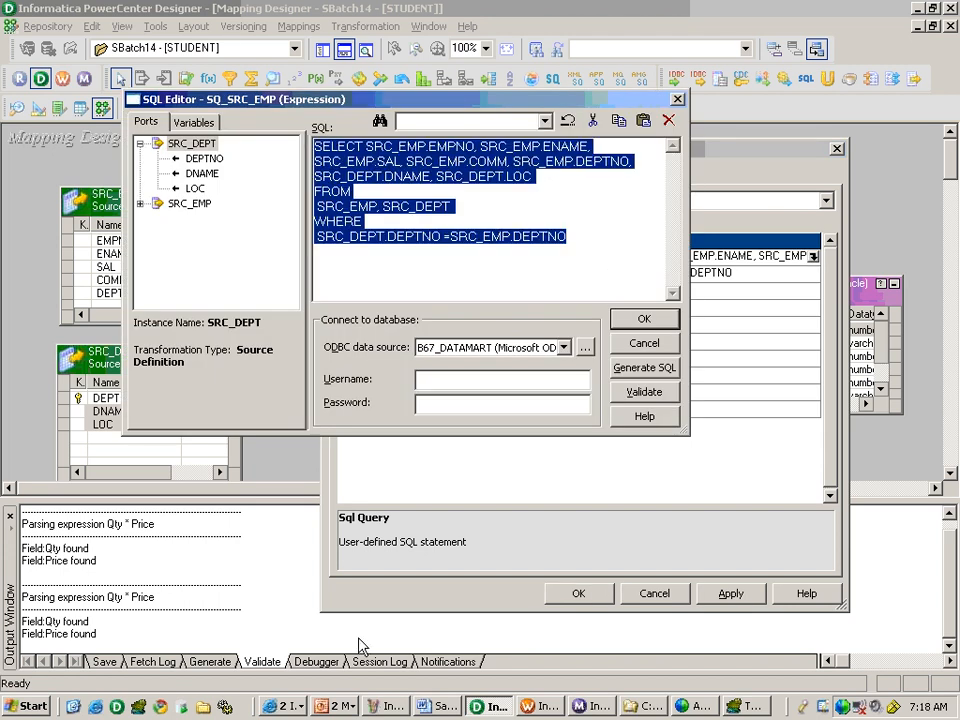
left_click(738, 706)
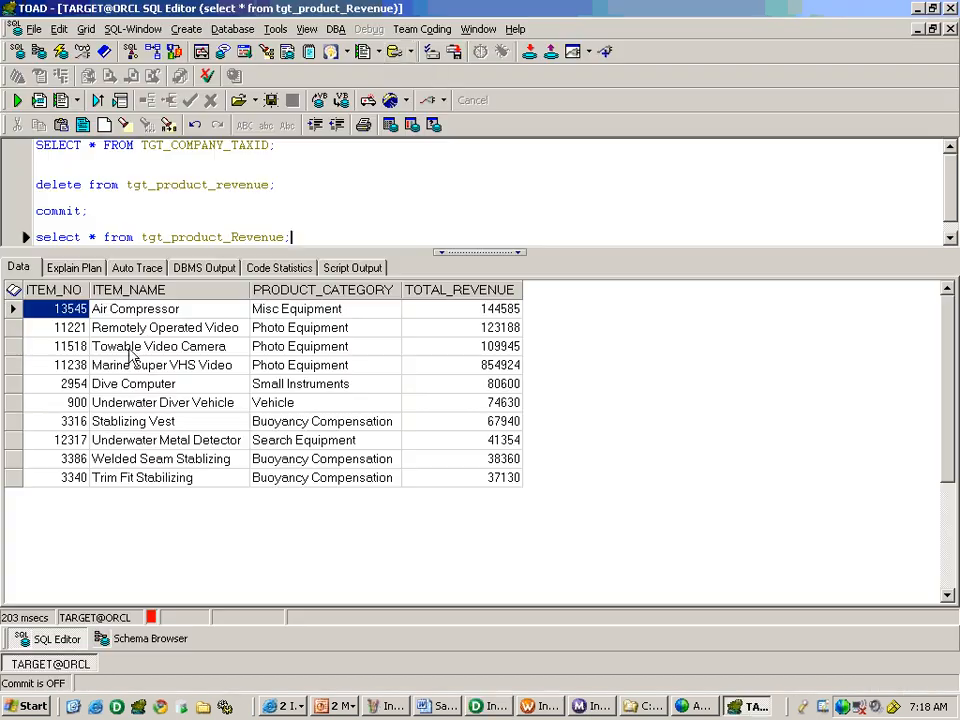
left_click(607, 53)
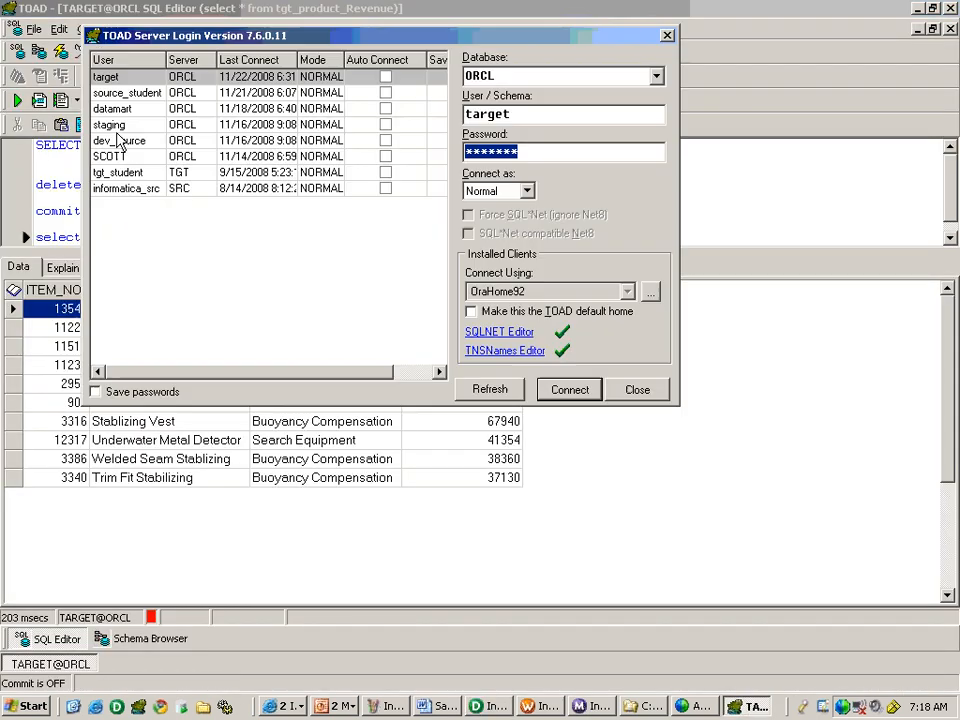
left_click(127, 94)
left_click(560, 389)
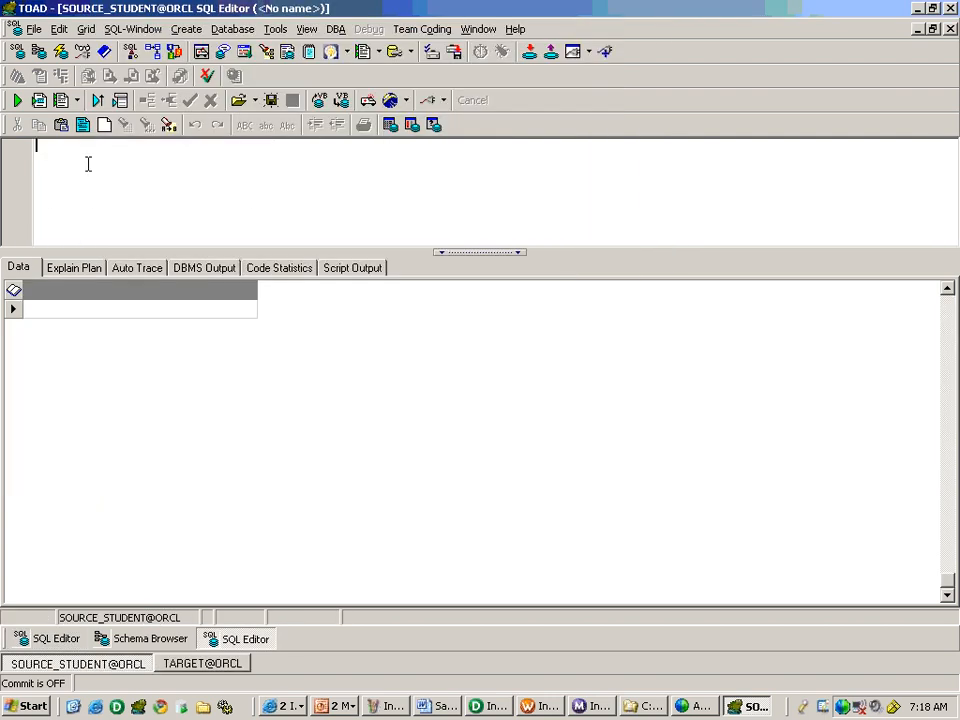
Paste the copied join query into the SOURCE_STUDENT SQL editor, run it and highlight its DEPTNO join condition.
key("ctrl+v")
key("F9")
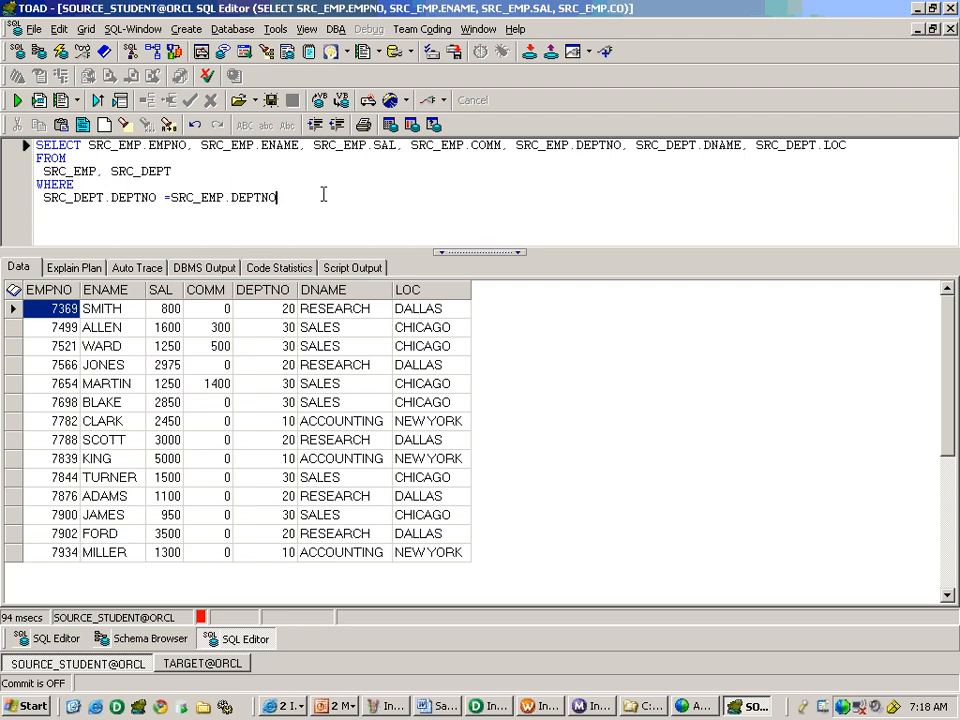
key("shift+Home")
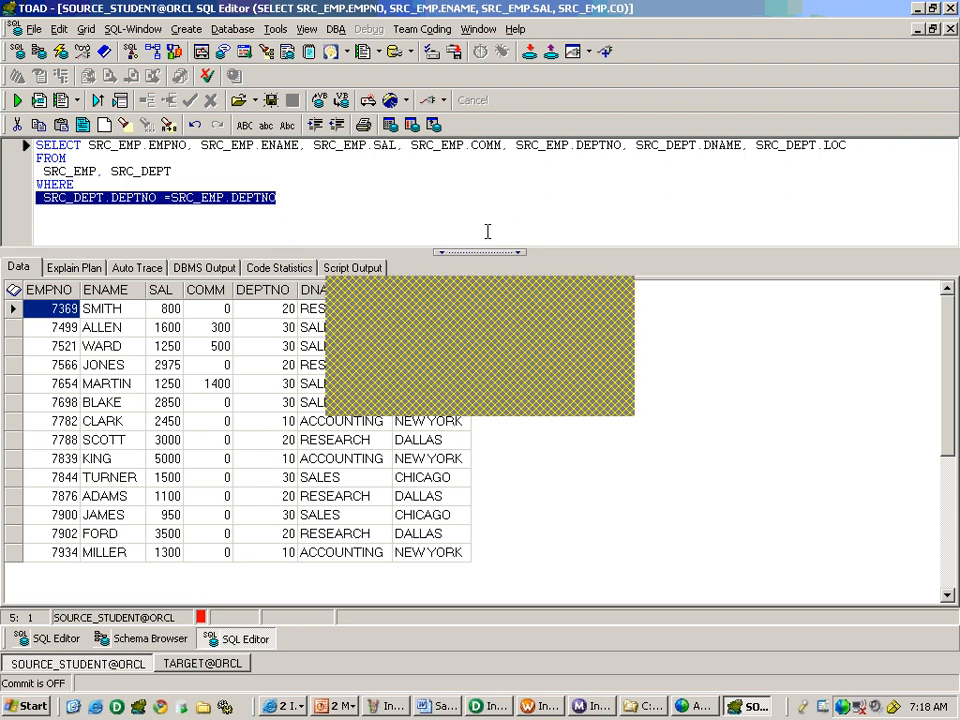
Check the functionality and transformations on the Business Case 5 slide, and switch back to PowerCenter Designer.
key("alt+Tab")
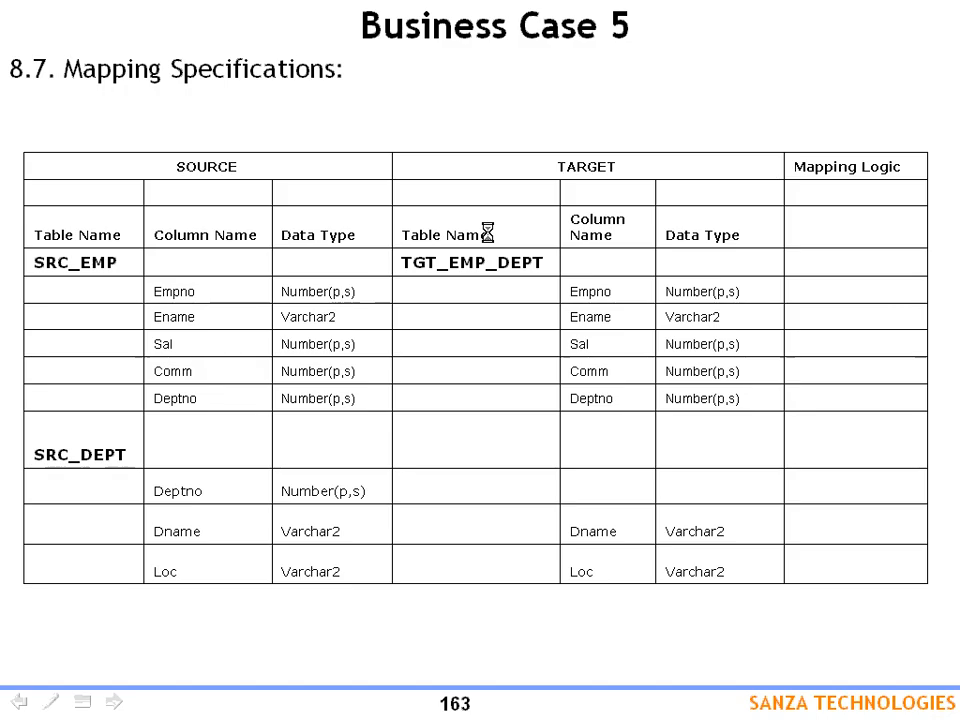
key("Page_Up")
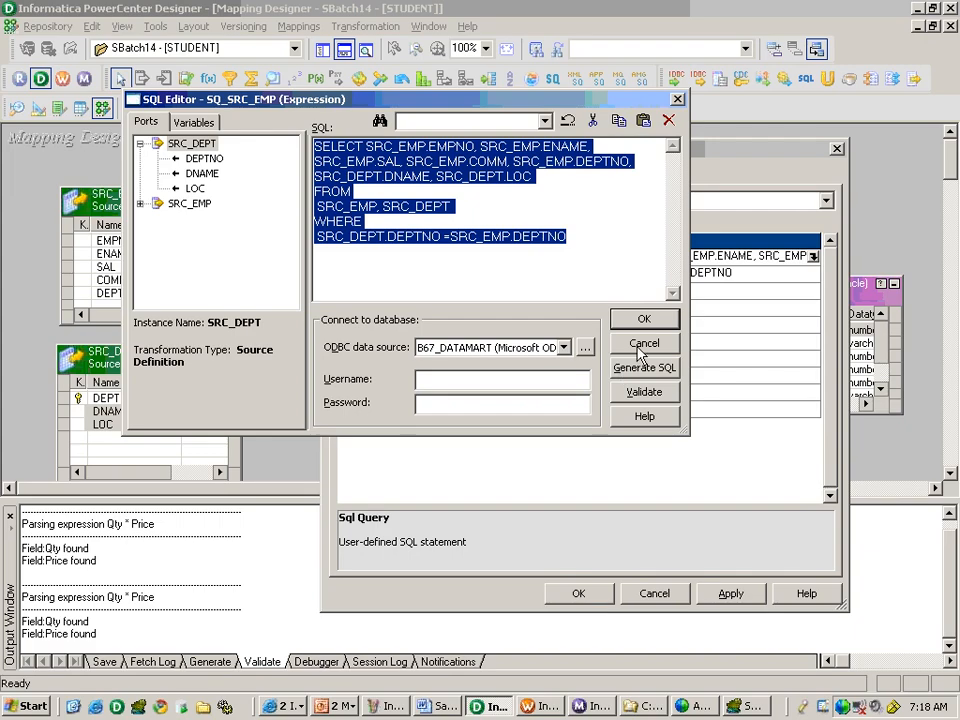
left_click(615, 522)
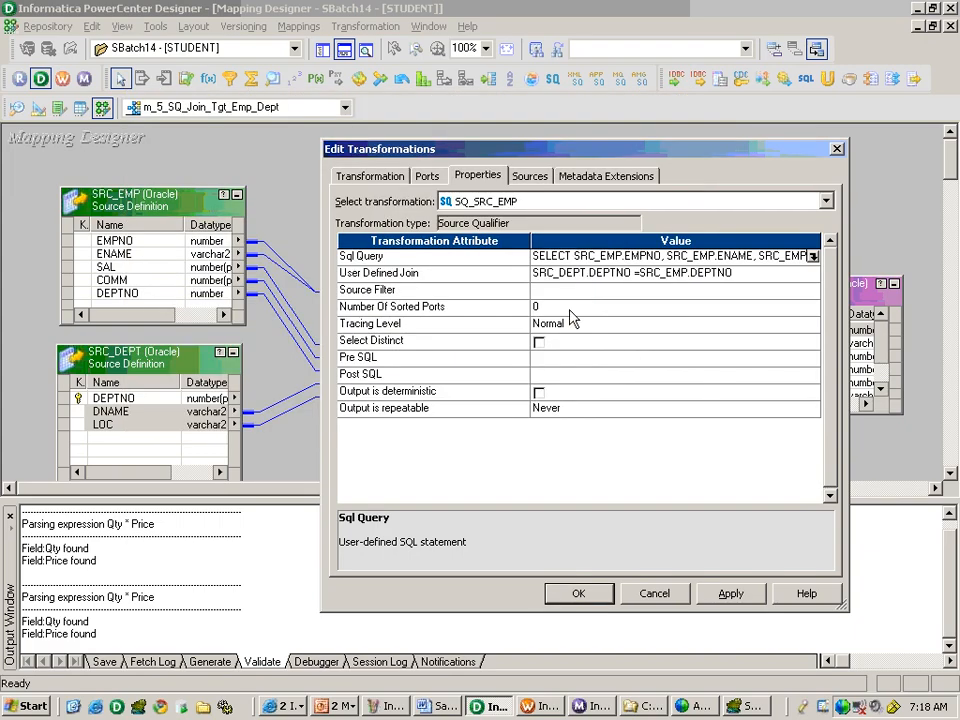
Set the Source Filter property of SQ_SRC_EMP to SRC_EMP.SAL > 1000.
left_click(593, 292)
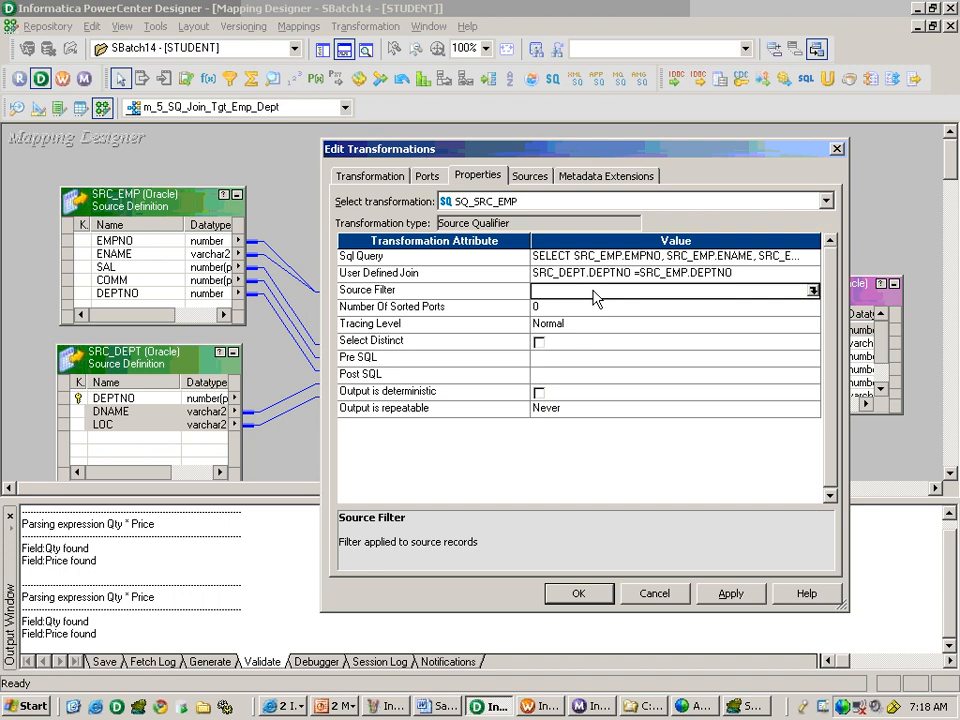
left_click(813, 291)
double_click(189, 203)
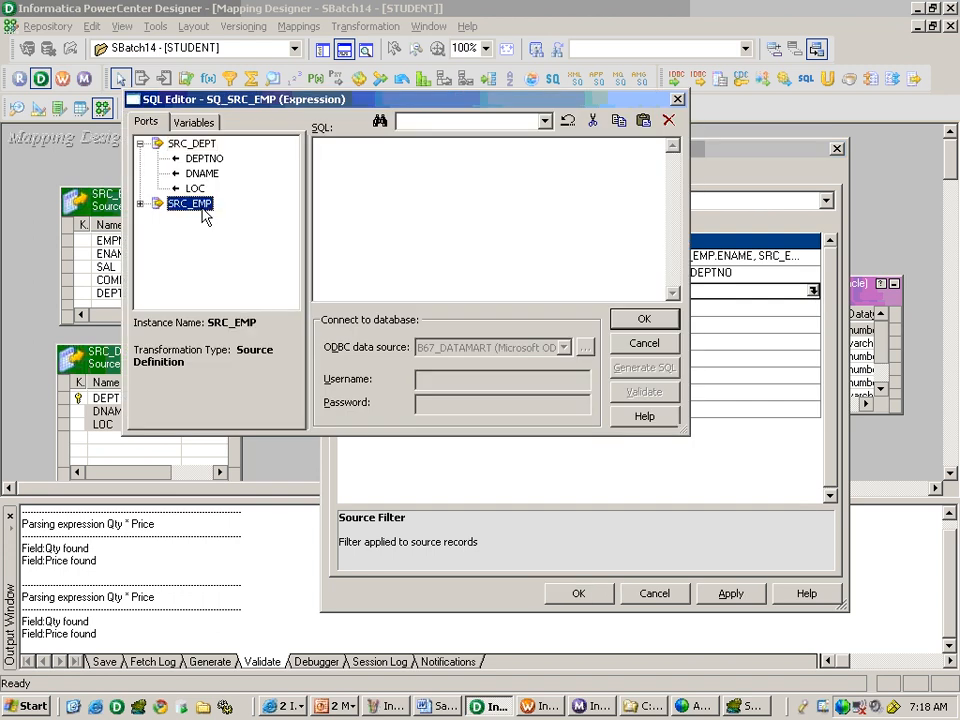
double_click(194, 248)
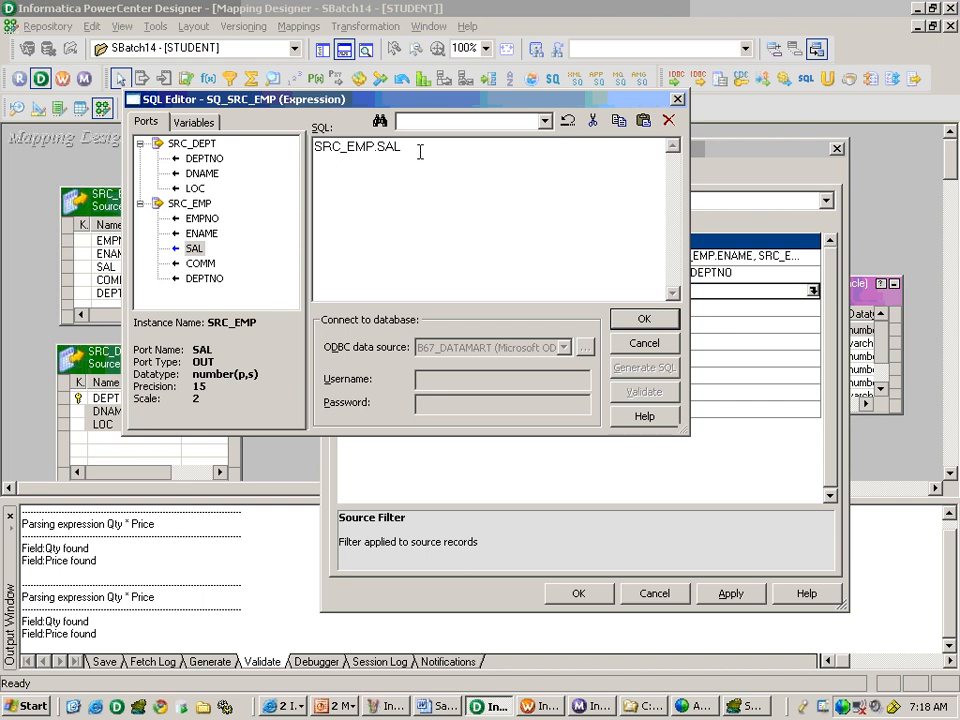
type("> 1000")
left_click(640, 319)
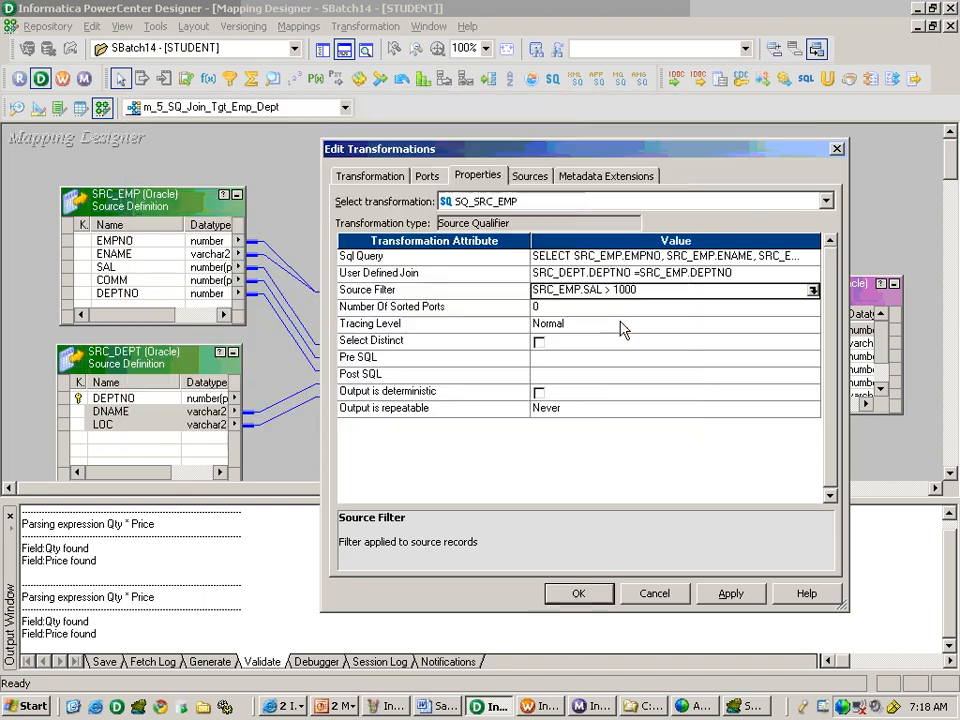
Replace the Sql Query of SQ_SRC_EMP with newly generated SQL that includes the source filter, and copy the whole statement.
left_click(805, 256)
left_click(813, 256)
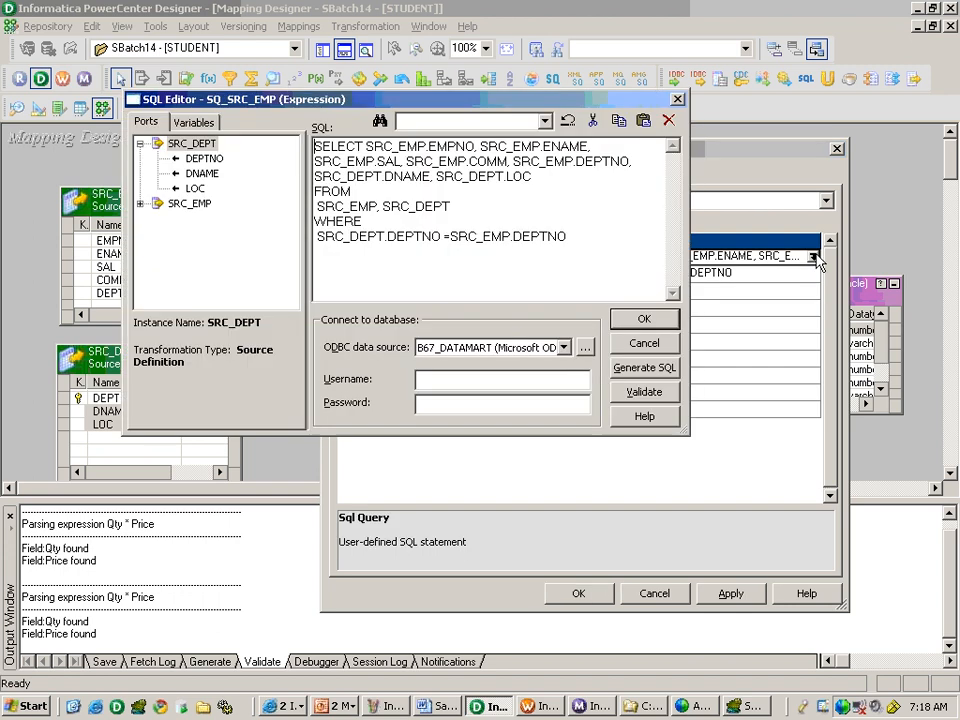
left_click_drag(568, 237, 312, 145)
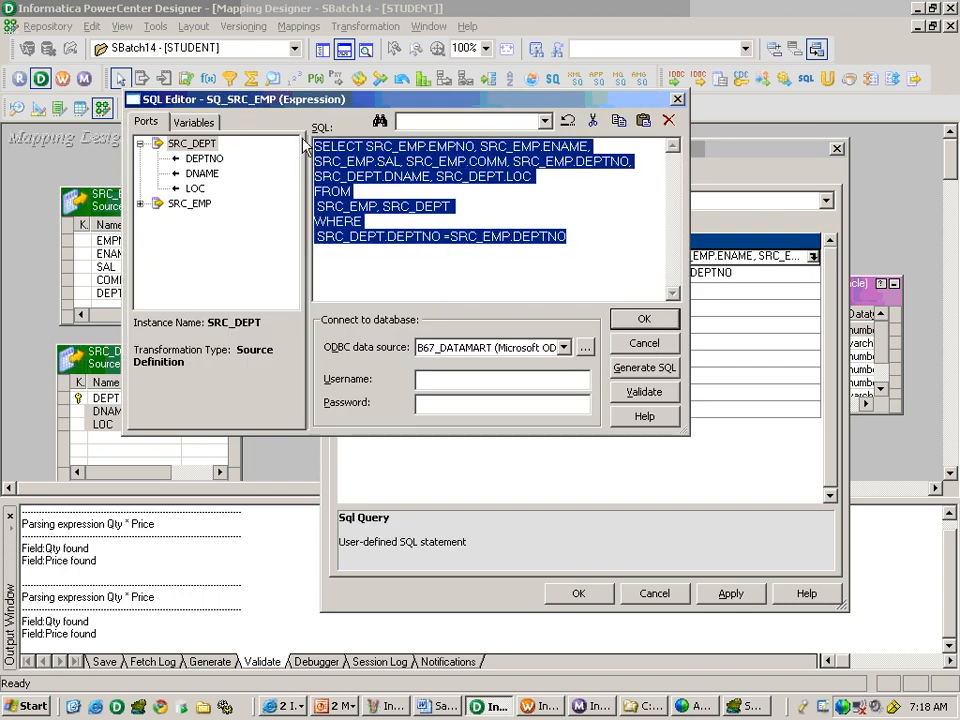
key("Delete")
left_click(644, 367)
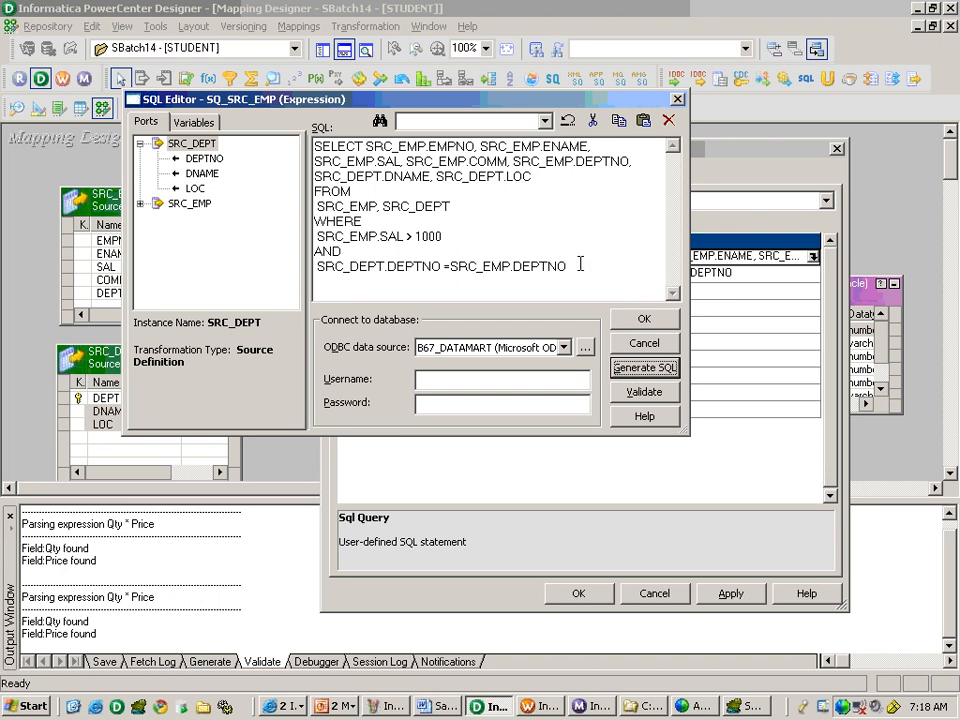
left_click_drag(575, 265, 280, 145)
key("ctrl+c")
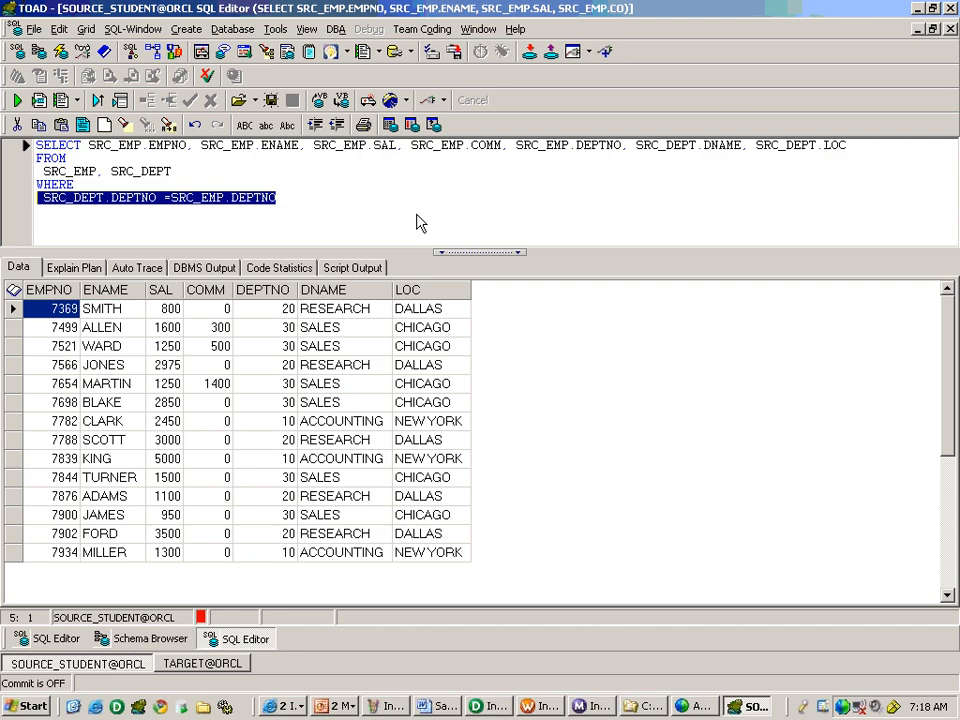
Switch to TOAD, run the copied filtered query below the first one and check the SAL values of the returned rows.
left_click(409, 205)
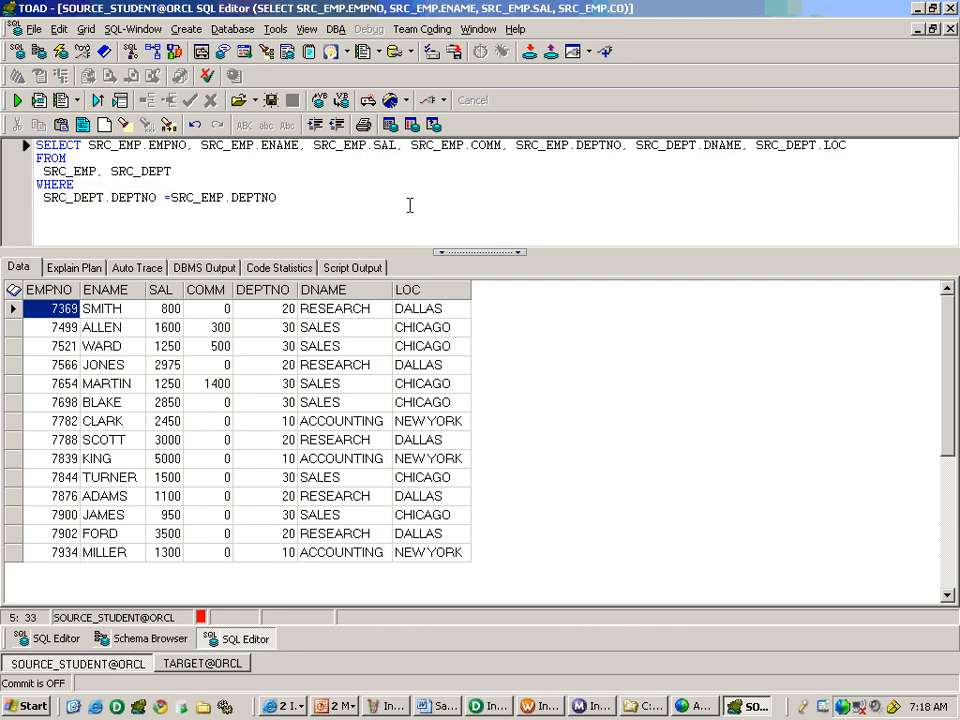
key("Return")
key("ctrl+v")
key("F9")
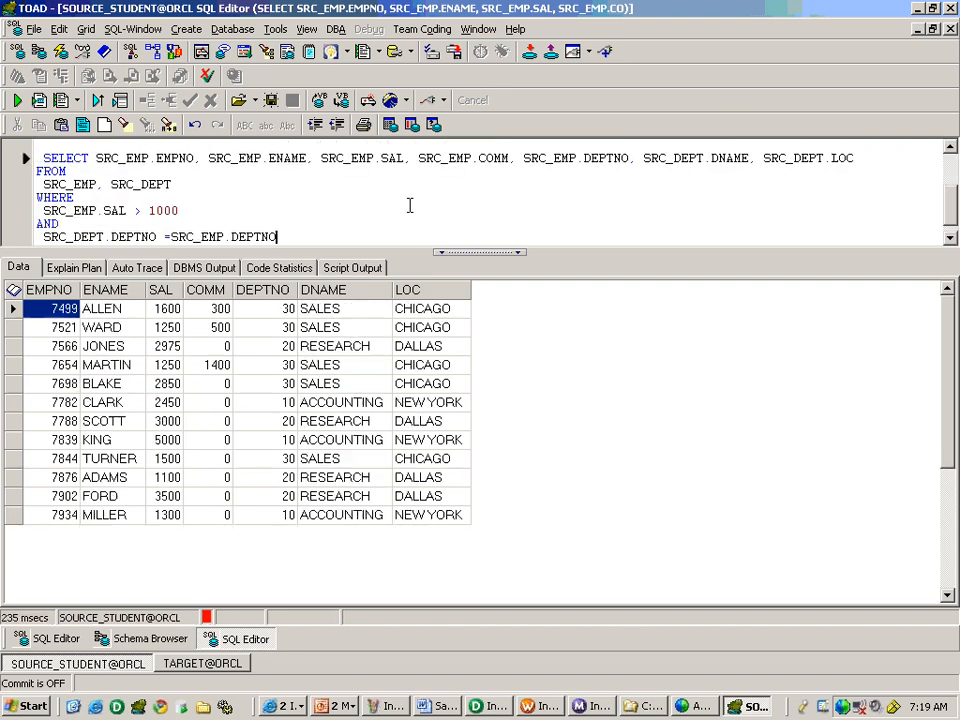
left_click(166, 313)
left_click(166, 327)
left_click(164, 366)
left_click(167, 458)
left_click(169, 493)
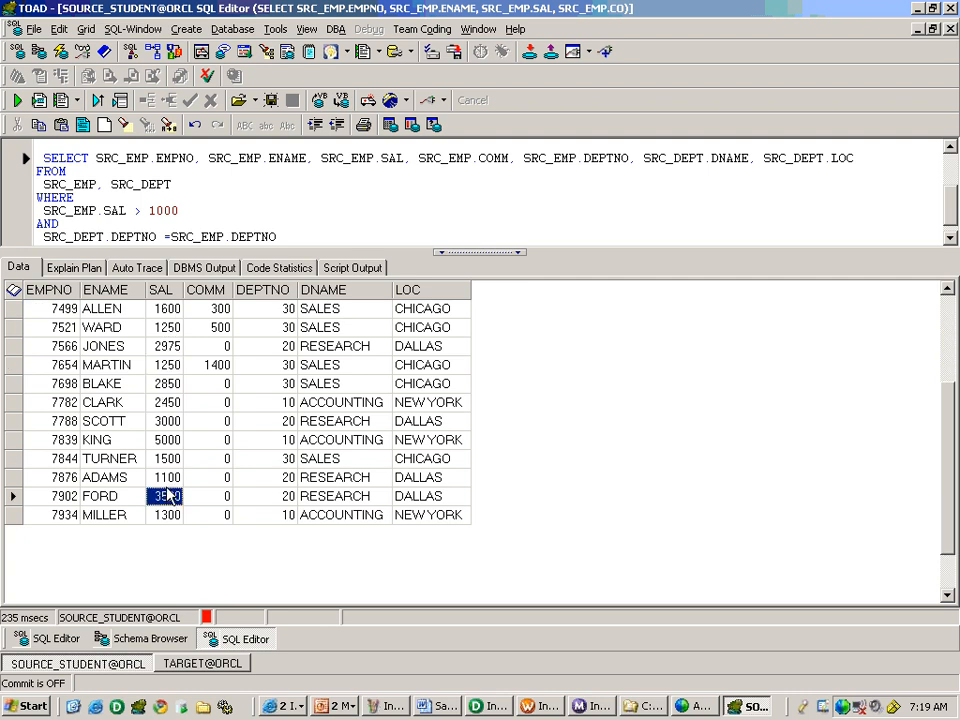
left_click(170, 516)
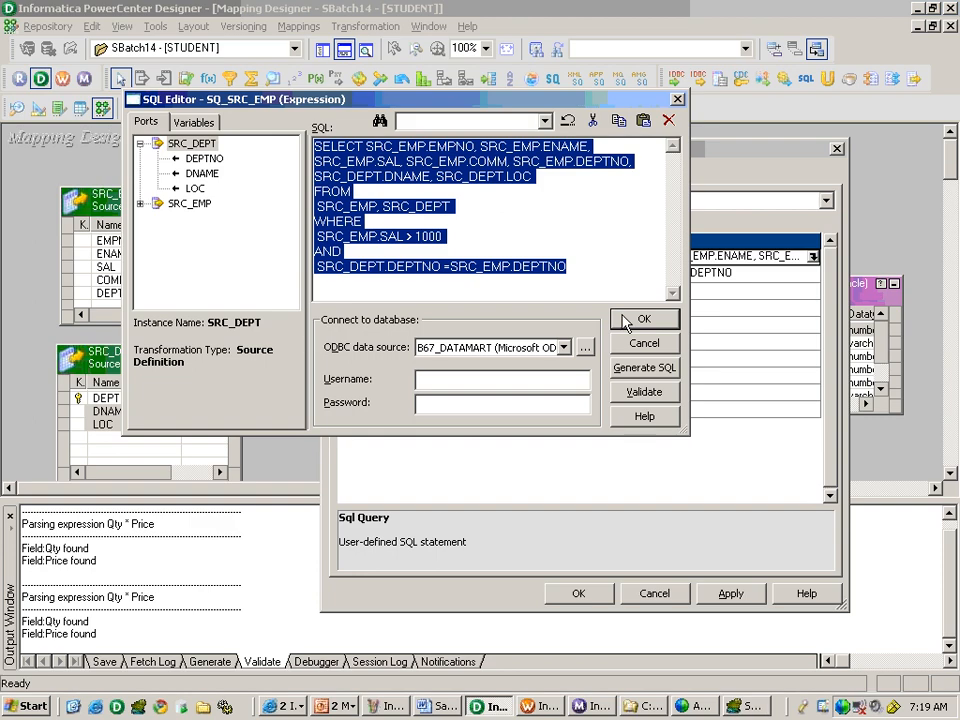
Return to PowerCenter Designer and clear the Sql Query property of SQ_SRC_EMP, keeping the User Defined Join and Source Filter.
left_click(643, 318)
left_click(813, 256)
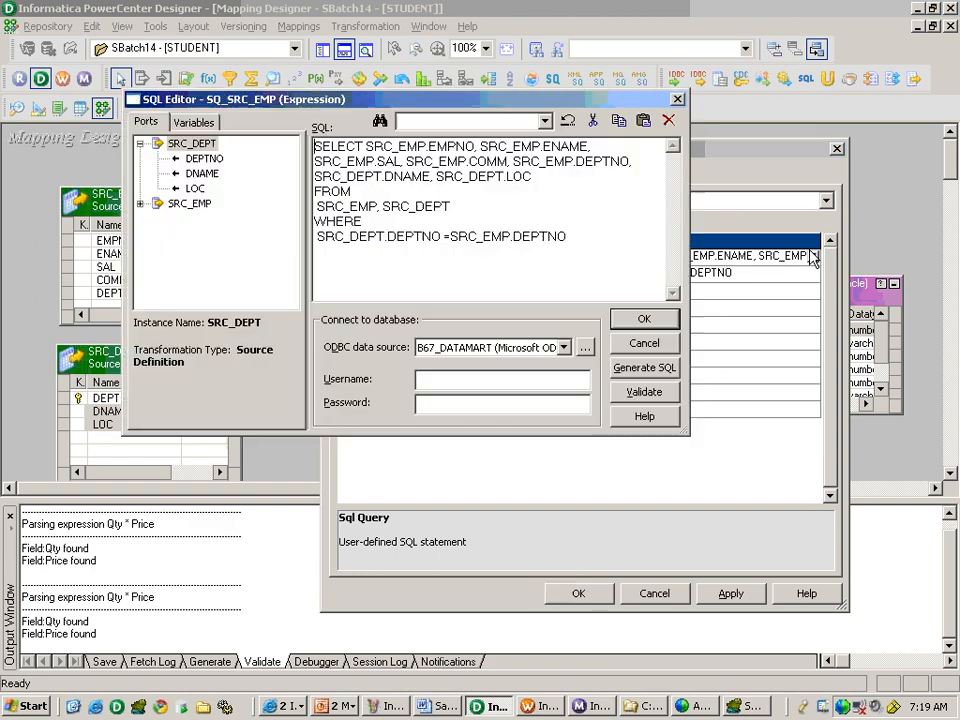
key("ctrl+a")
key("Delete")
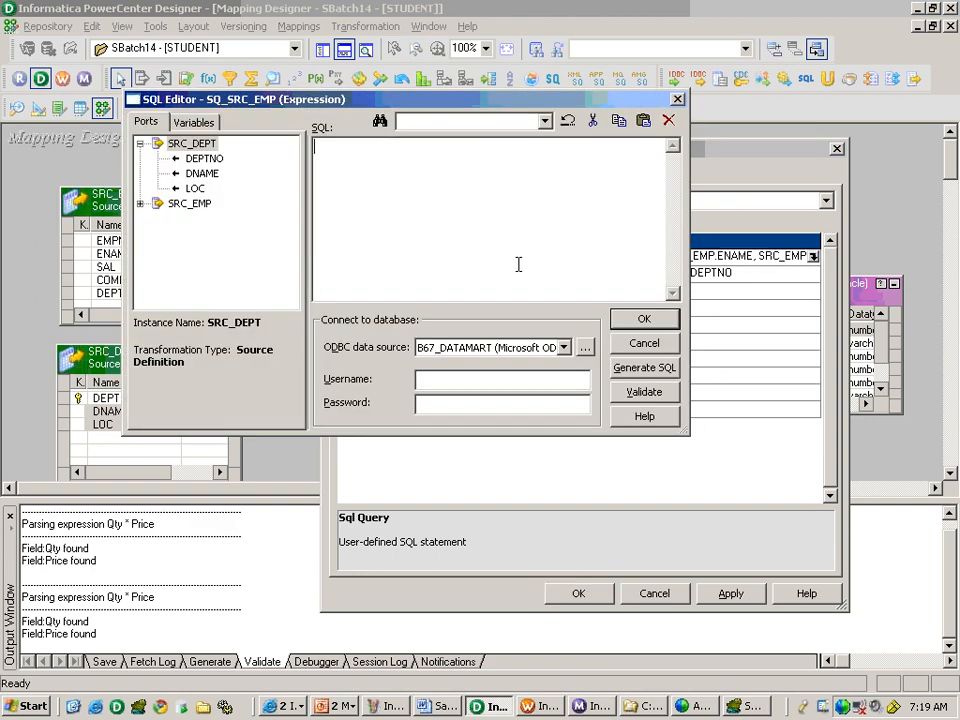
left_click(644, 318)
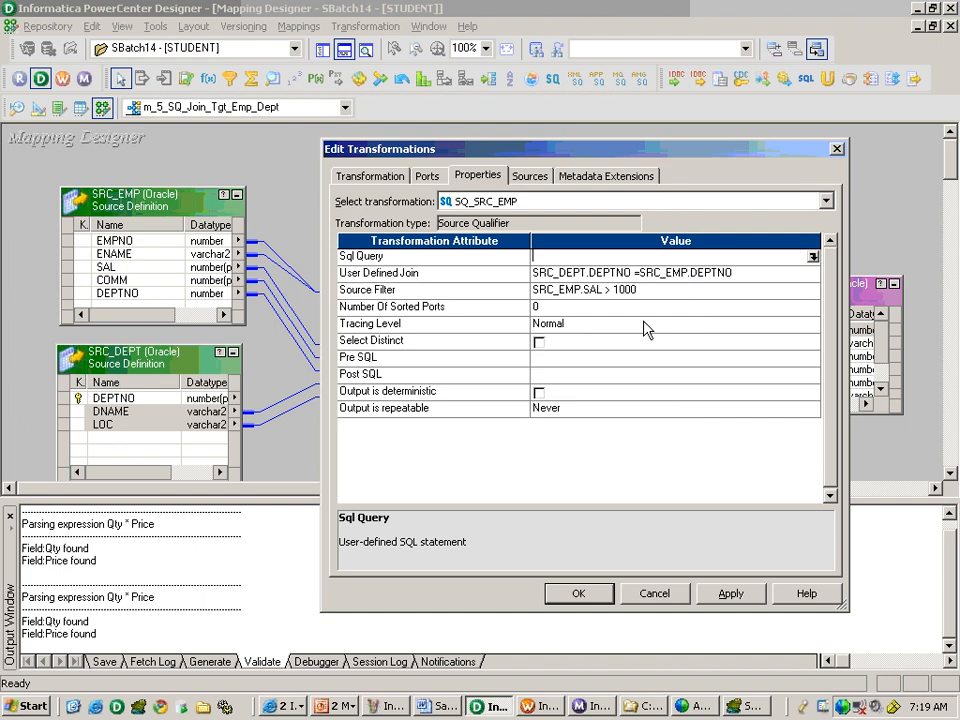
left_click(741, 276)
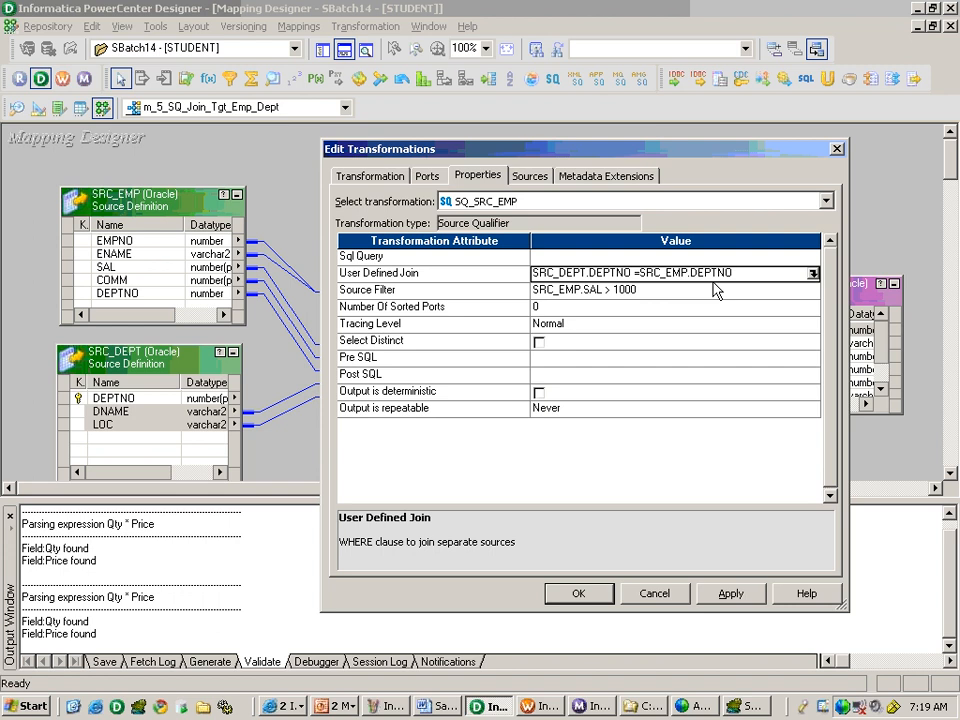
Accept the SQ_SRC_EMP property changes and copy the mapping name m_5_SQ_Join_Tgt_Emp_Dept from the mapping's edit settings.
left_click(577, 593)
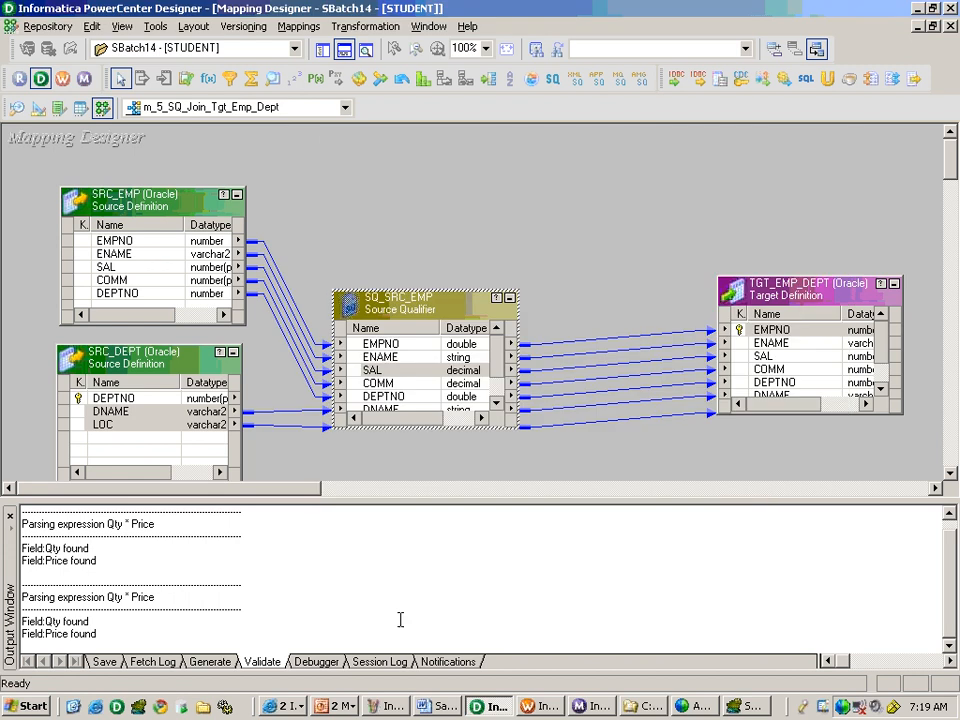
left_click(299, 26)
left_click(314, 84)
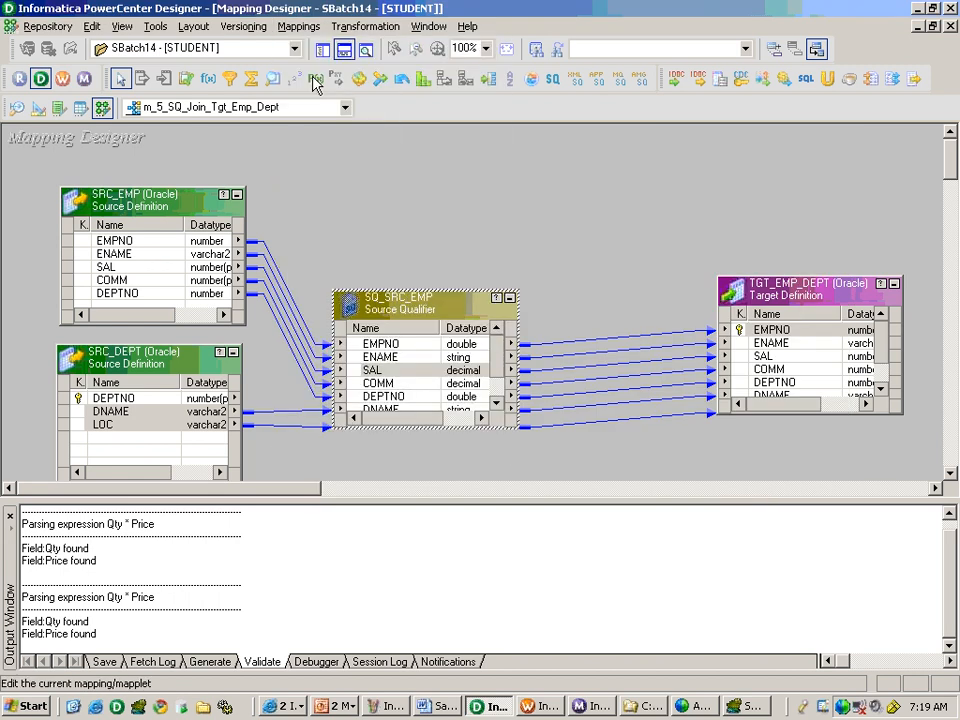
left_click(517, 414)
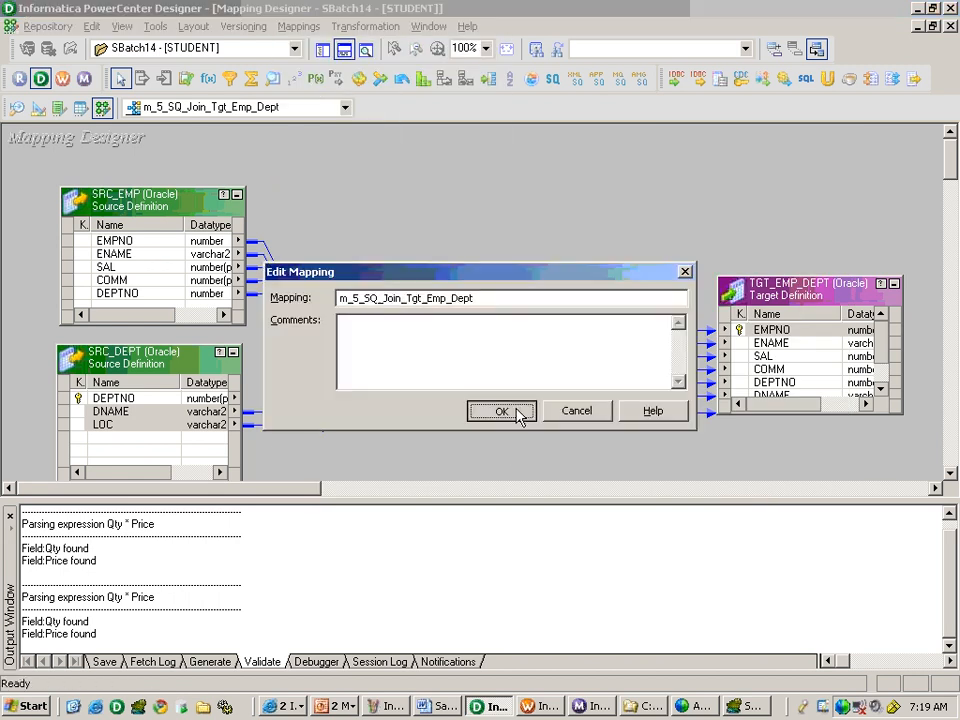
Switch to PowerCenter Workflow Manager and name a new Session task s_m_5_SQ_Join_Tgt_Emp_Dept in Task Developer, cancelling the mapping selection.
left_click(537, 710)
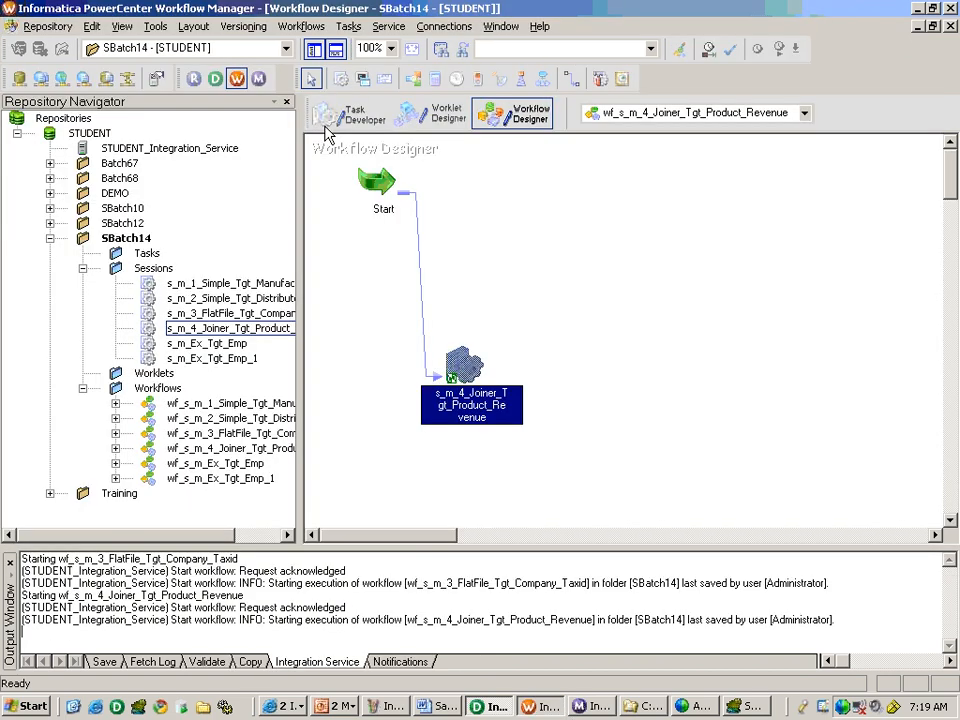
left_click(345, 113)
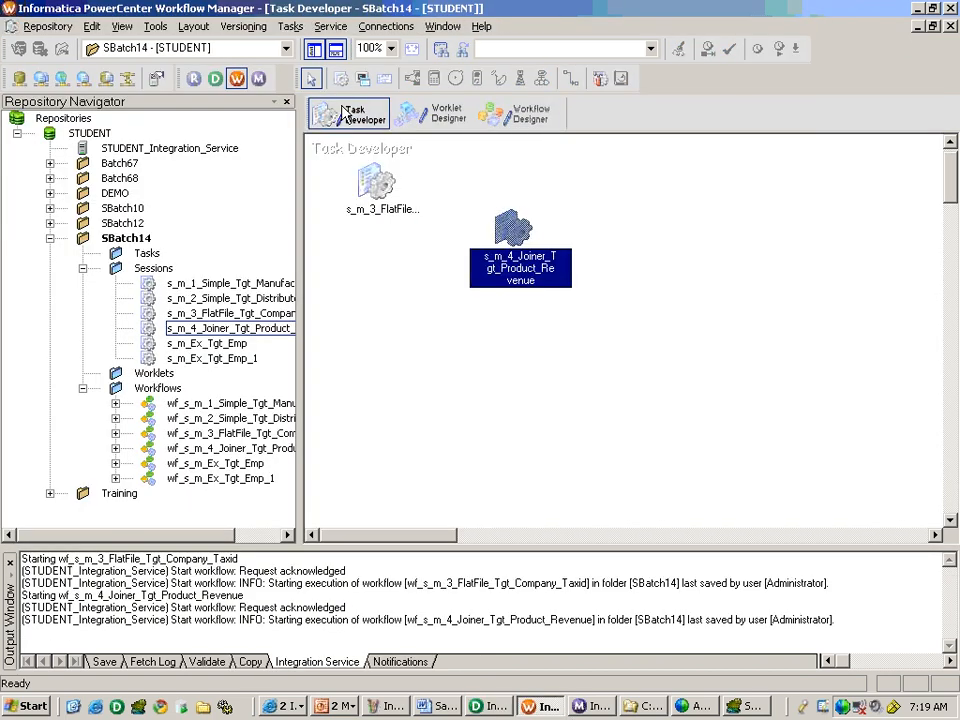
left_click(290, 26)
left_click(312, 46)
key("Tab")
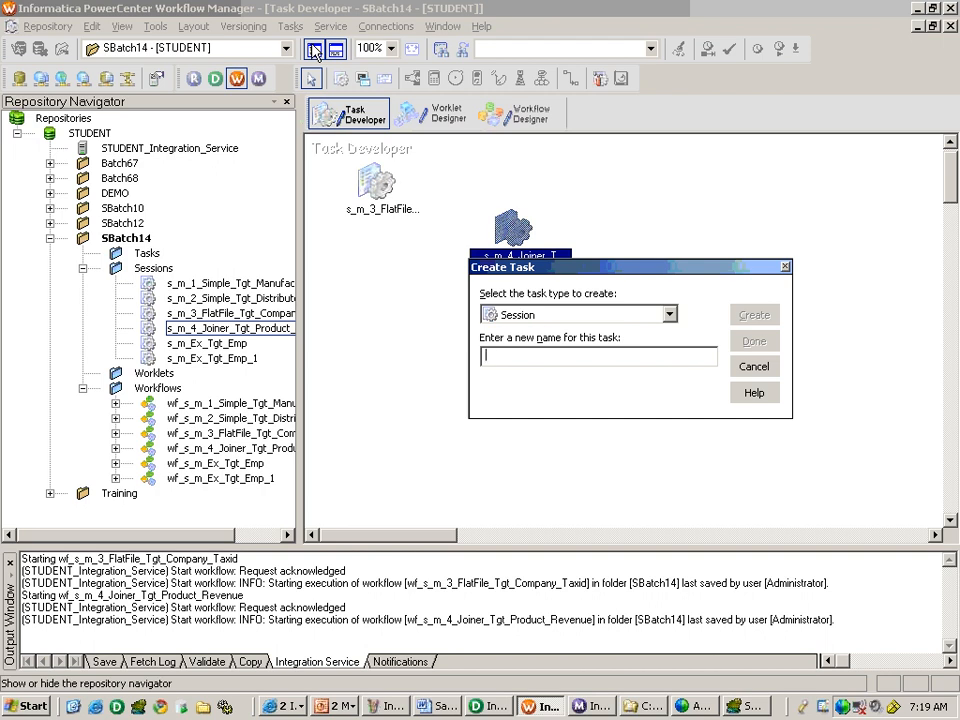
type("s_m_5_SQ_Join_Tgt_Emp_Dept")
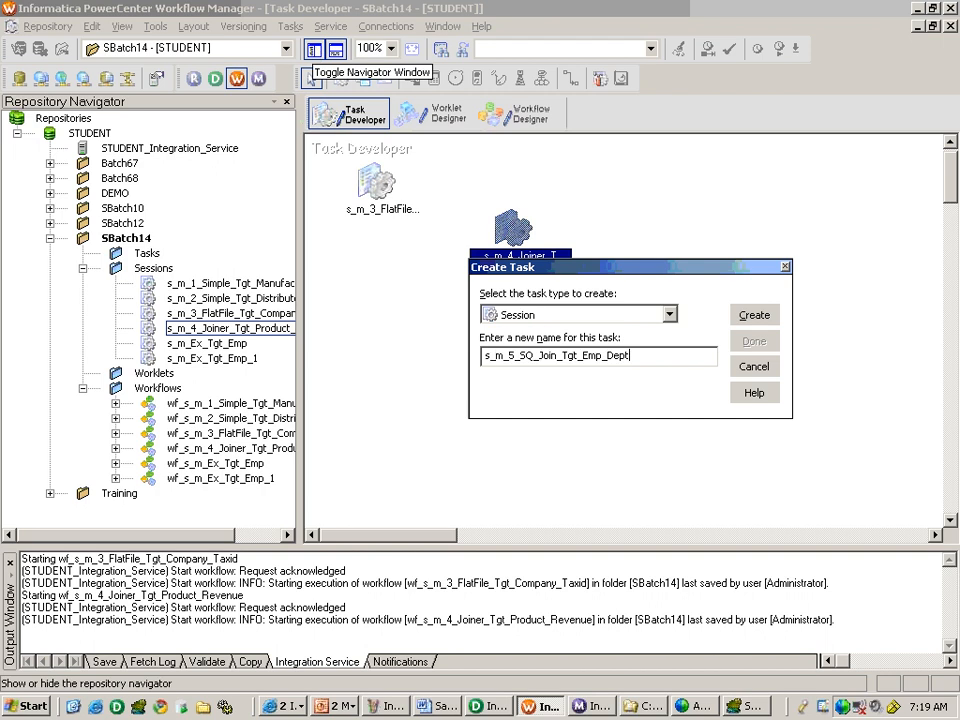
key("Return")
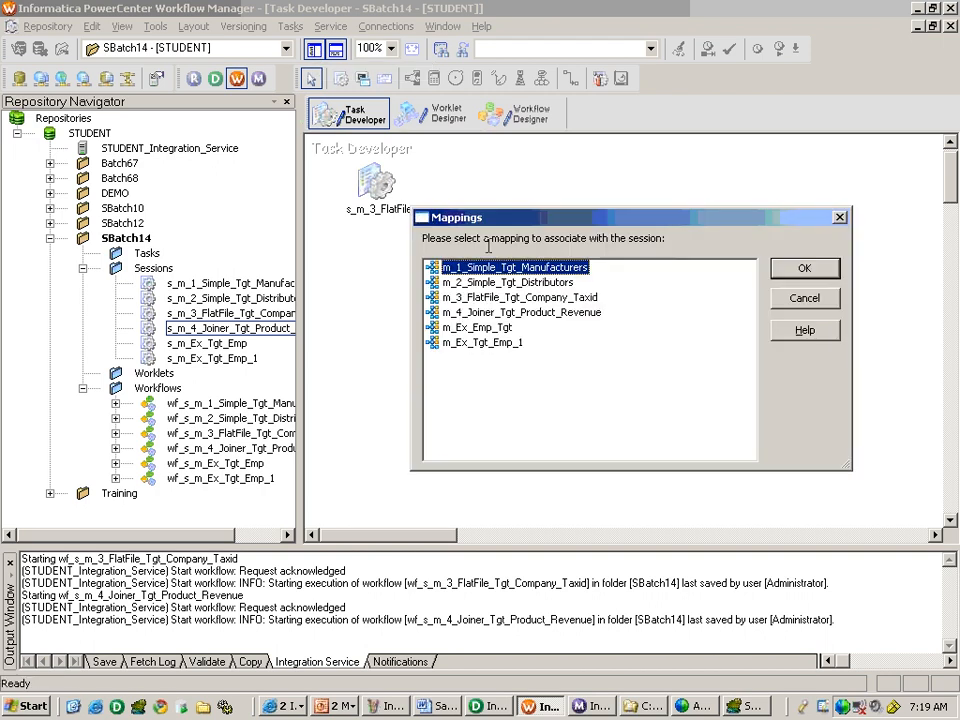
left_click(797, 310)
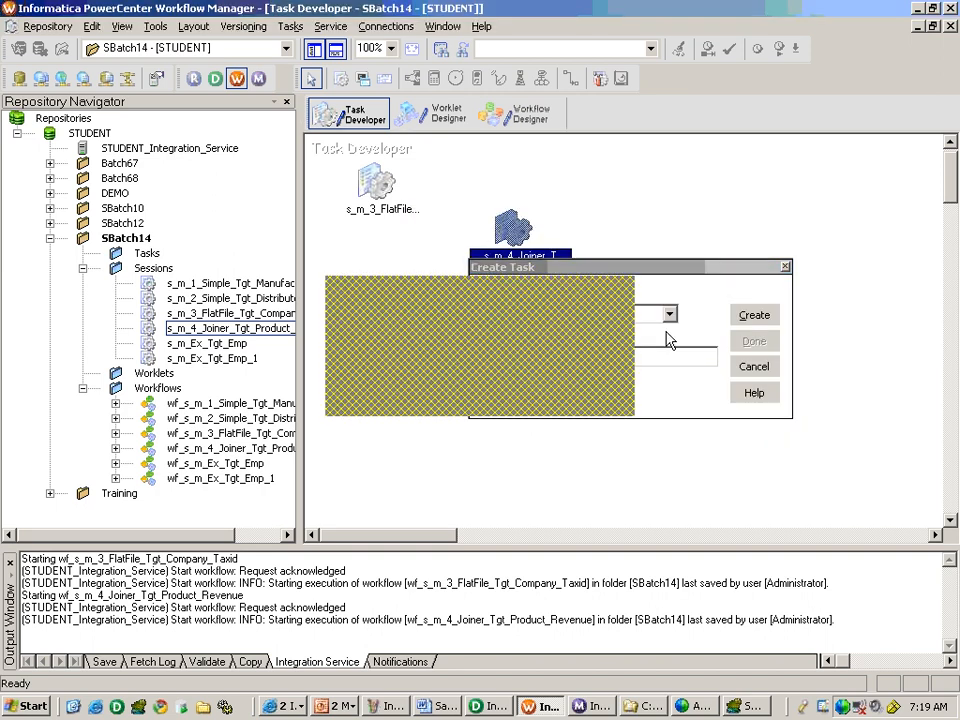
Switch to PowerCenter Designer, save mapping m_5_SQ_Join_Tgt_Emp_Dept to the repository and return to Workflow Manager.
key("alt+Tab")
key("ctrl+s")
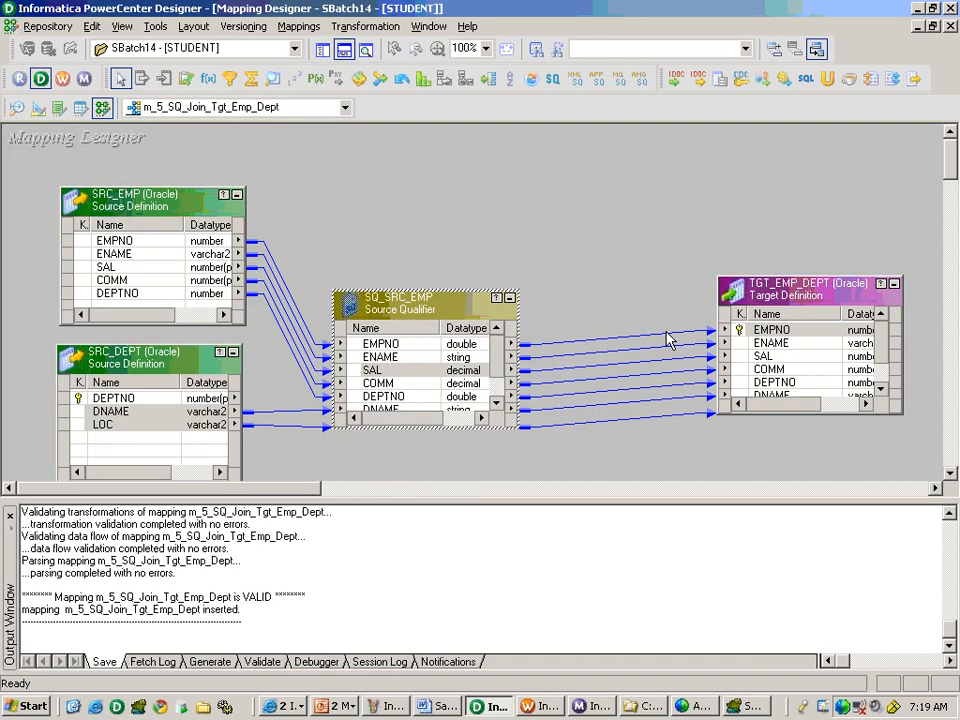
key("alt+Tab")
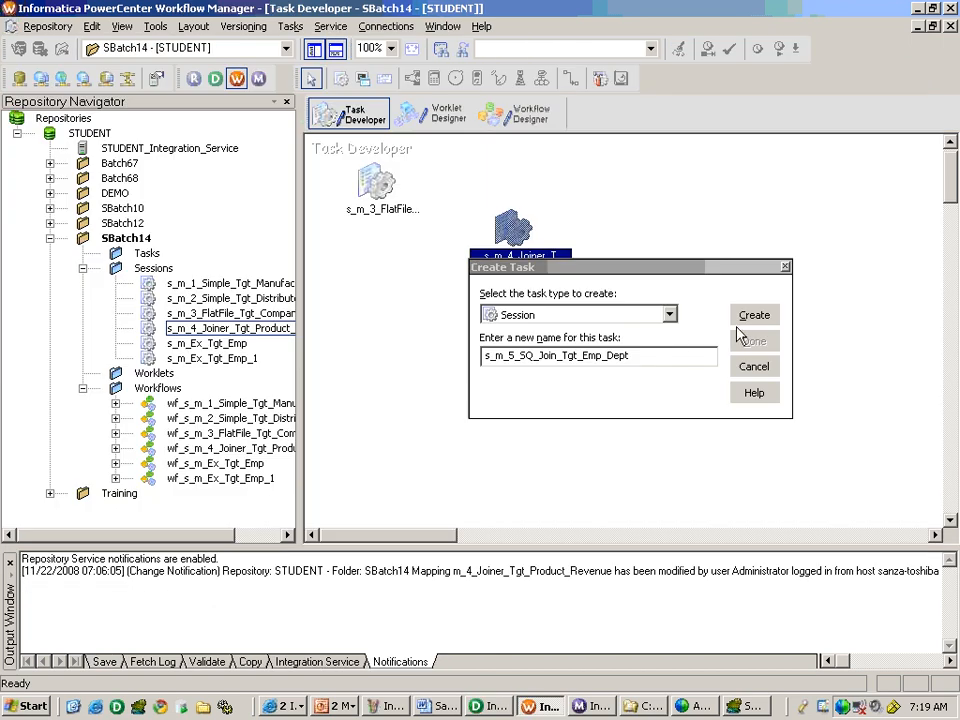
Create the session s_m_5_SQ_Join_Tgt_Emp_Dept and associate it with mapping m_5_SQ_Join_Tgt_Emp_Dept.
left_click(754, 315)
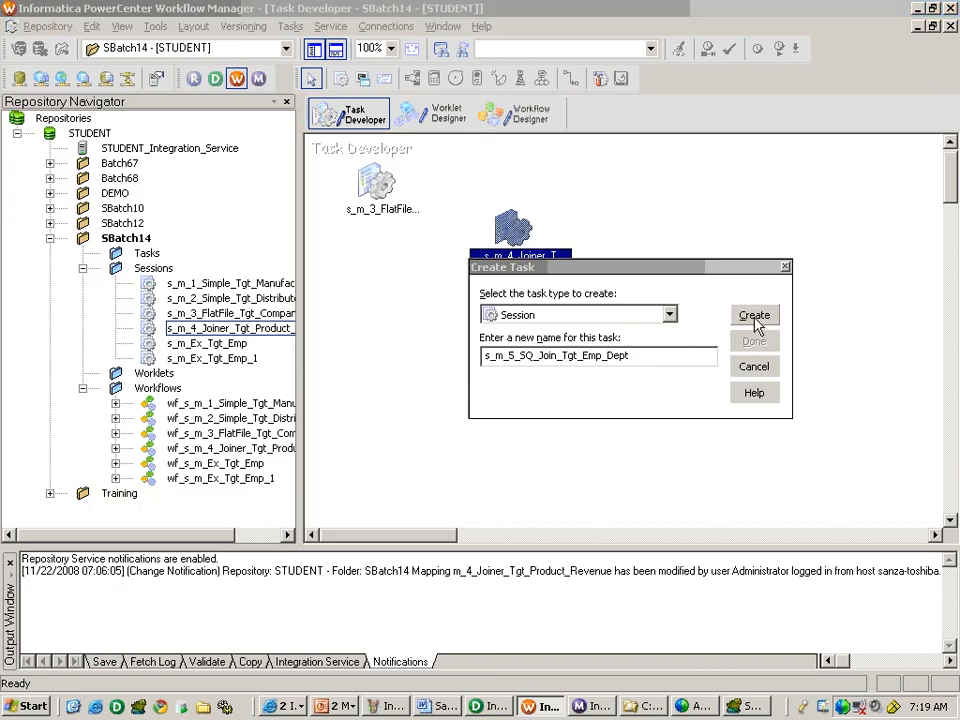
left_click(565, 330)
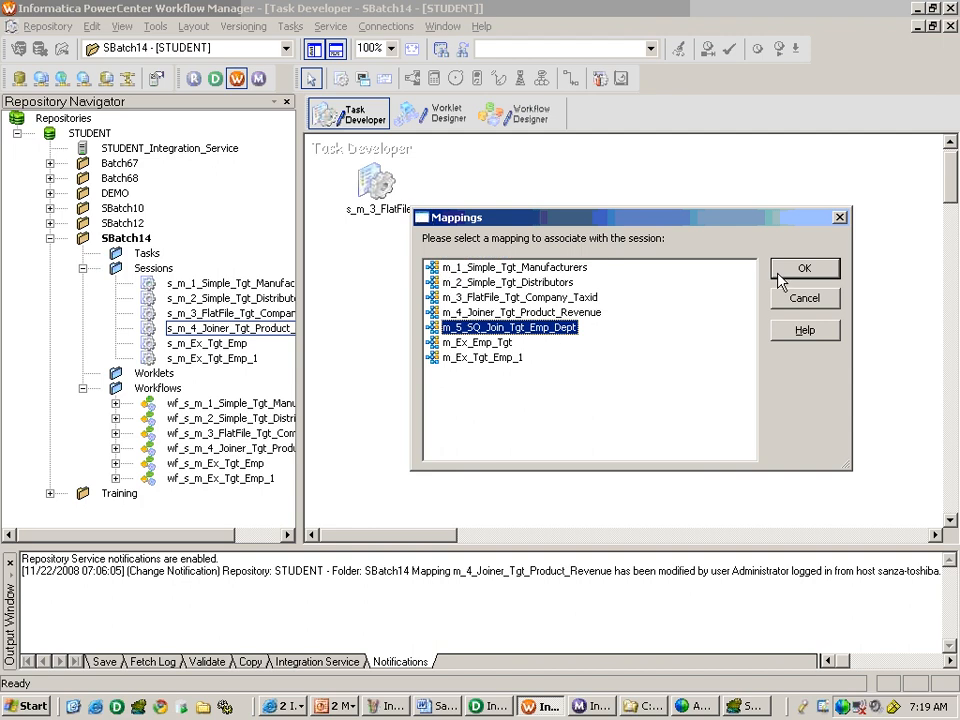
left_click(785, 270)
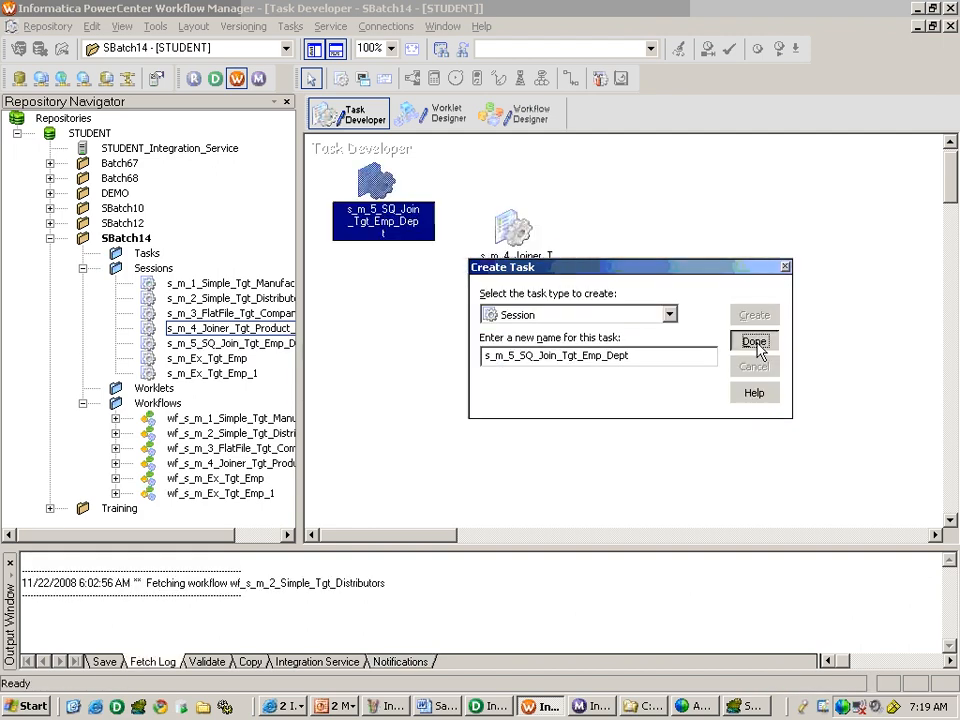
left_click(812, 339)
Set the relational connection of source SQ_SRC_EMP in session s_m_5_SQ_Join_Tgt_Emp_Dept to SOURCE_SB14.
double_click(380, 215)
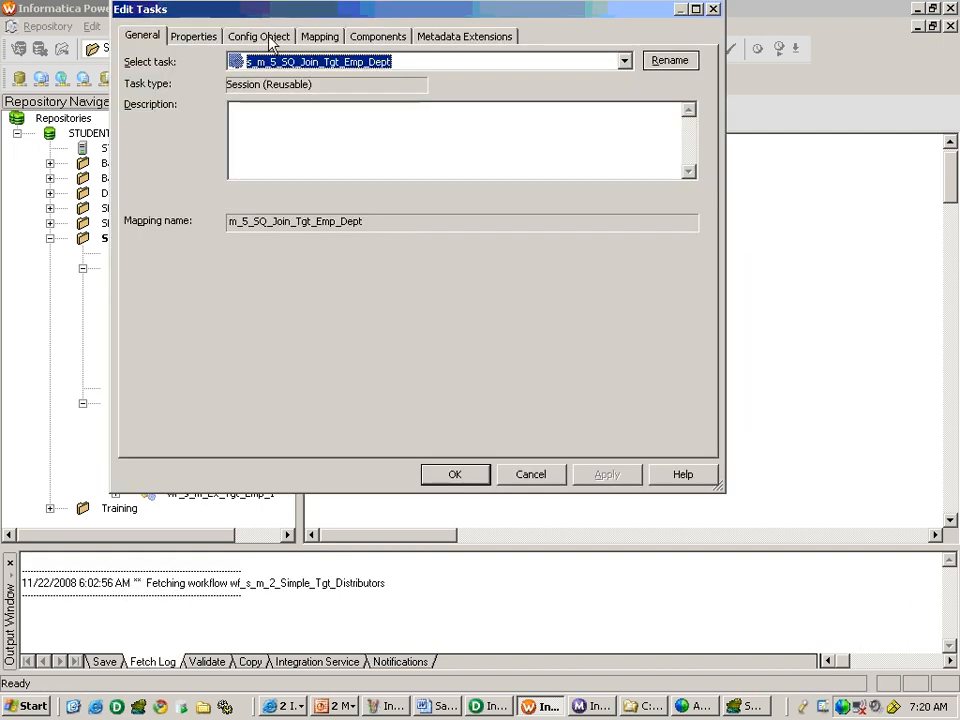
left_click(315, 40)
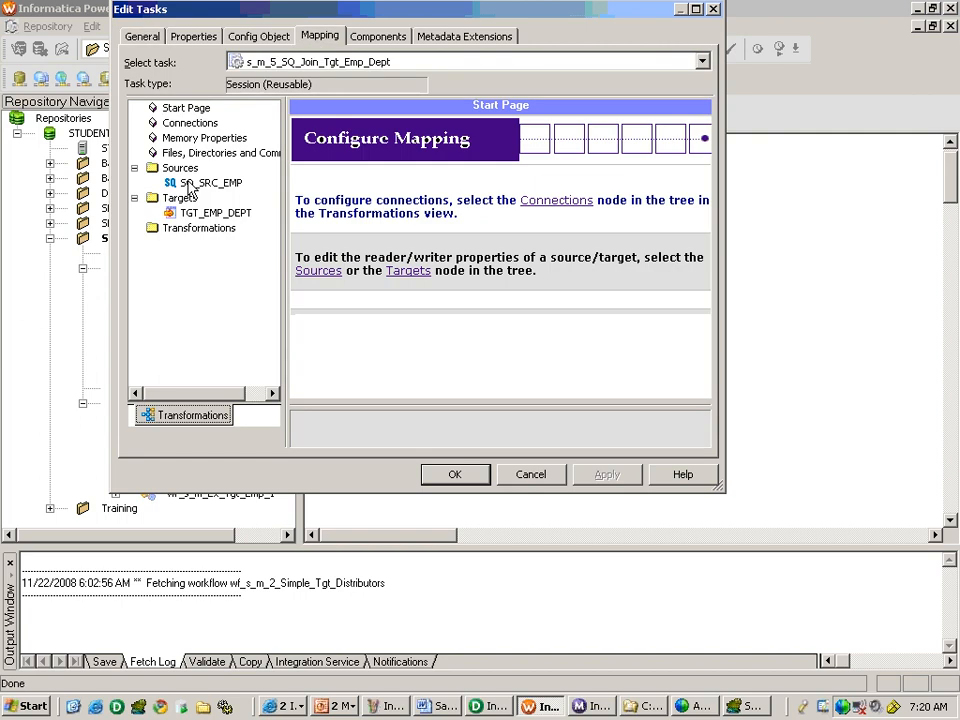
left_click(188, 184)
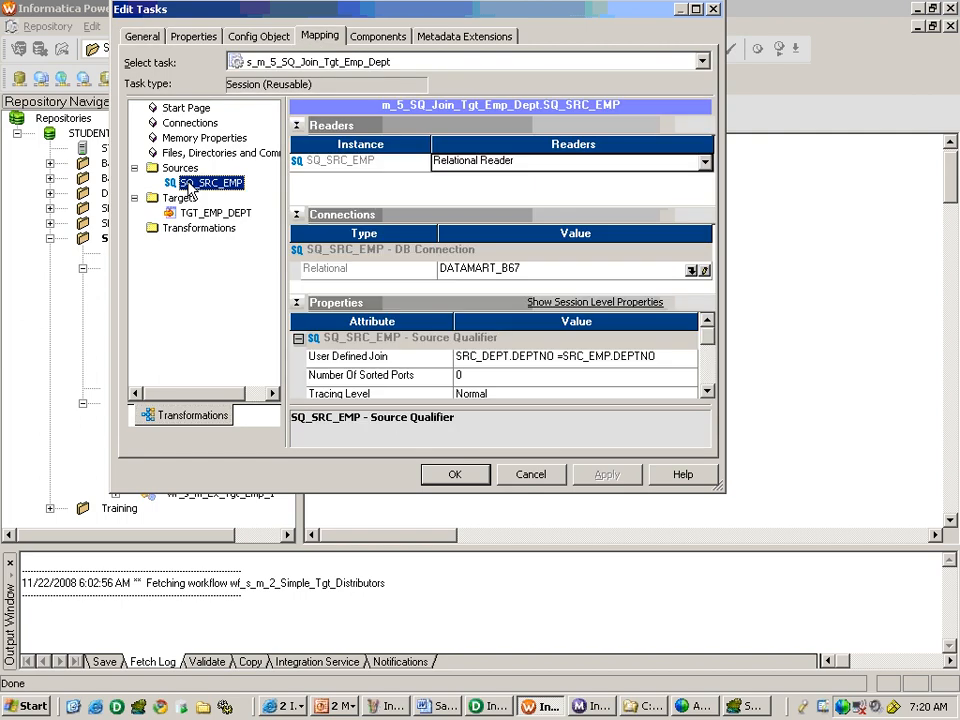
left_click(704, 270)
left_click(457, 327)
left_click(457, 327)
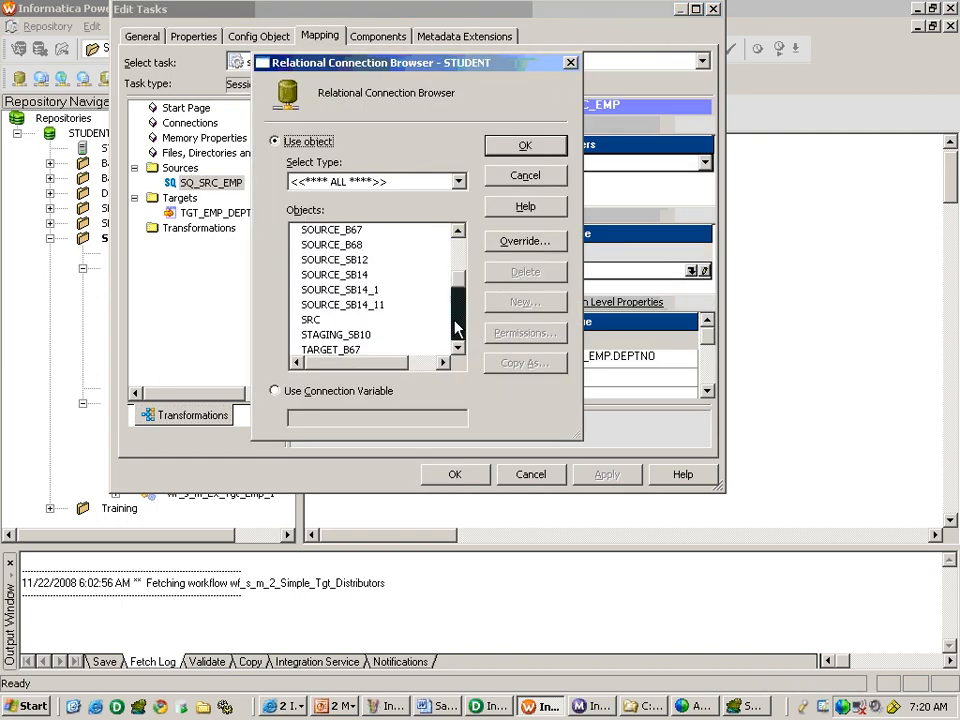
left_click(366, 276)
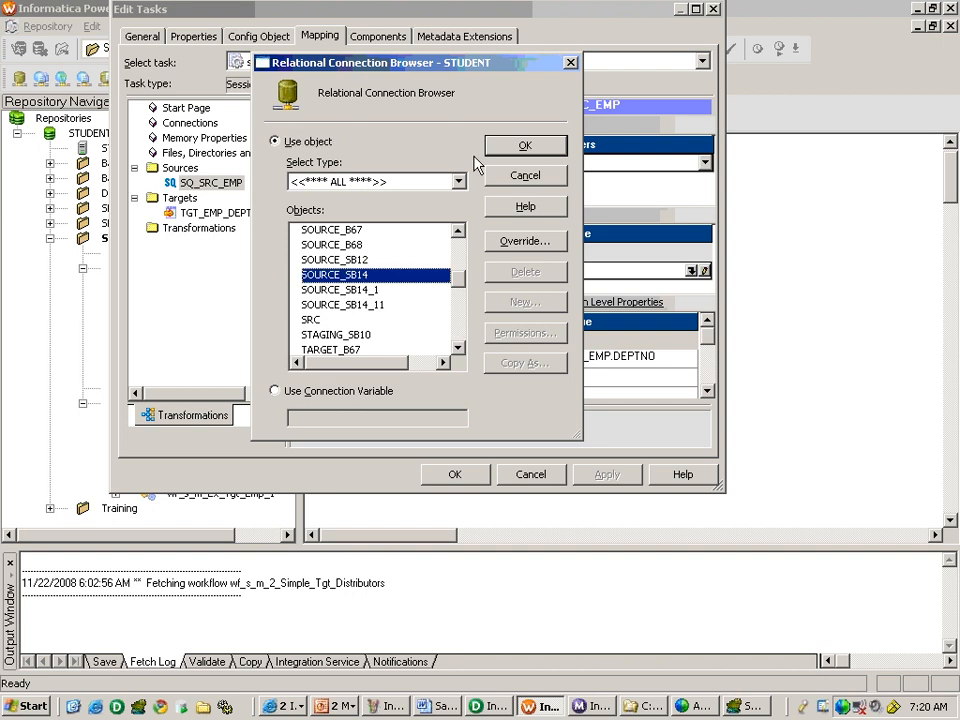
left_click(525, 145)
Set the relational connection of target TGT_EMP_DEPT in the session to TARGET_SB14 and accept the session settings.
left_click(215, 213)
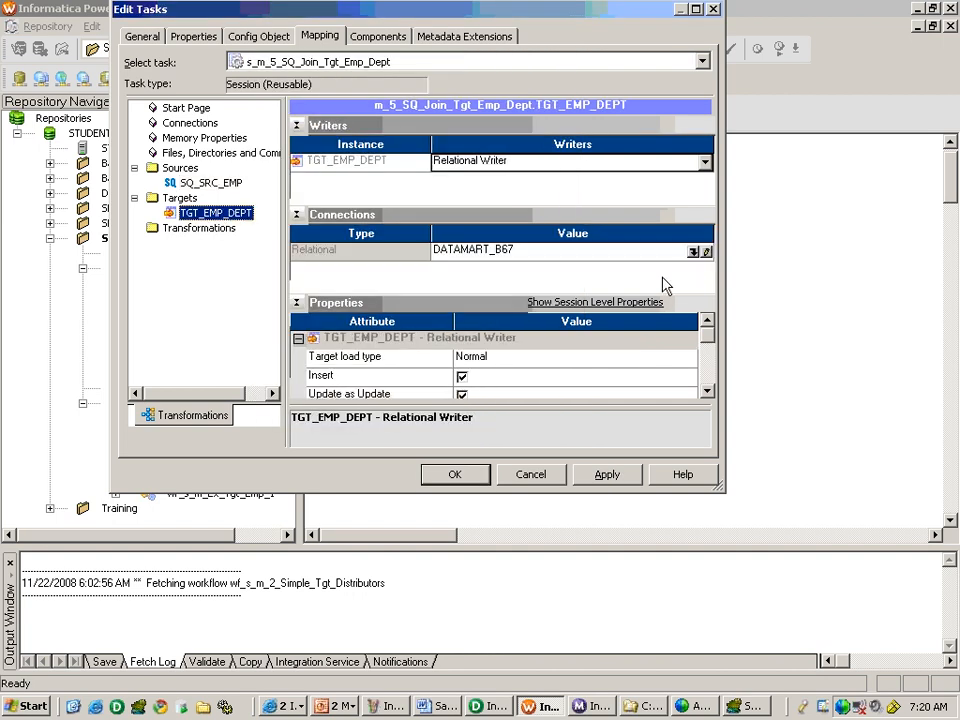
left_click(700, 252)
left_click(453, 336)
left_click(453, 336)
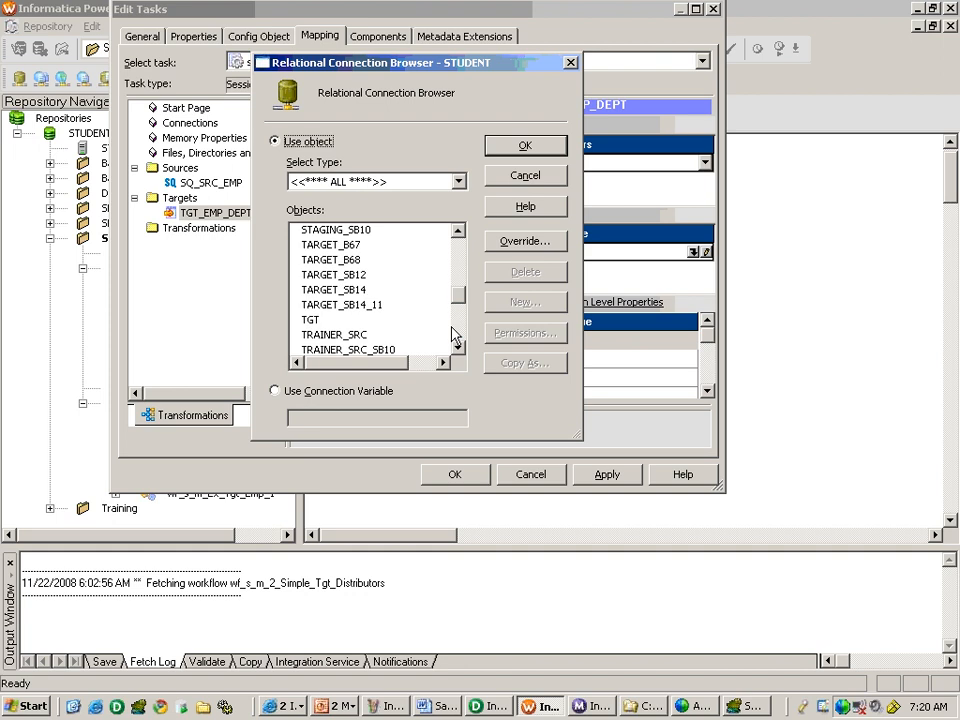
double_click(375, 289)
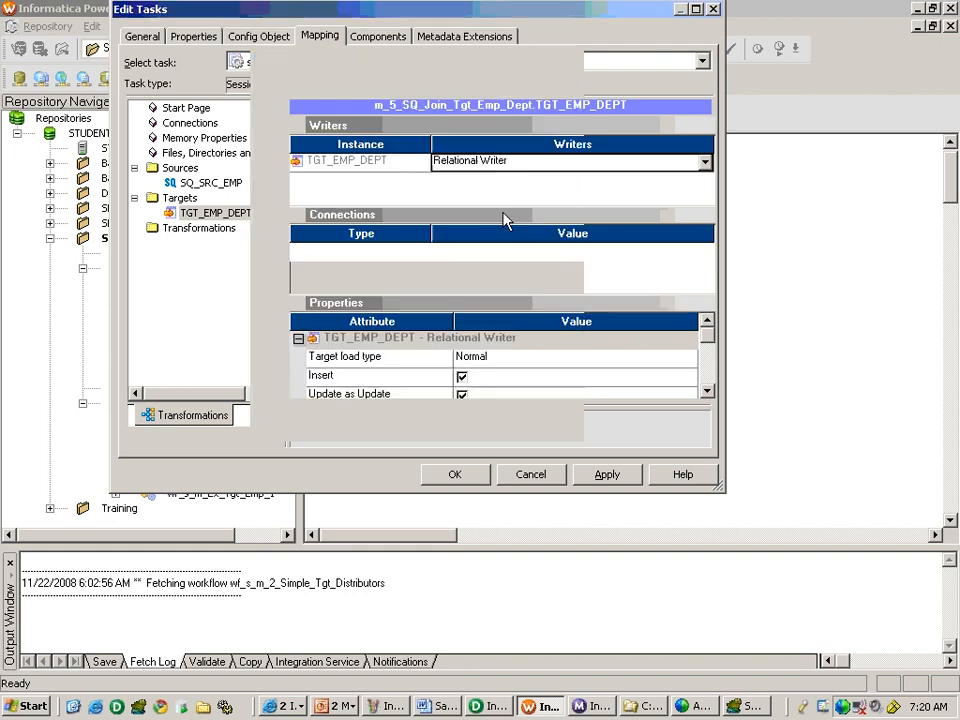
left_click(450, 362)
left_click(455, 474)
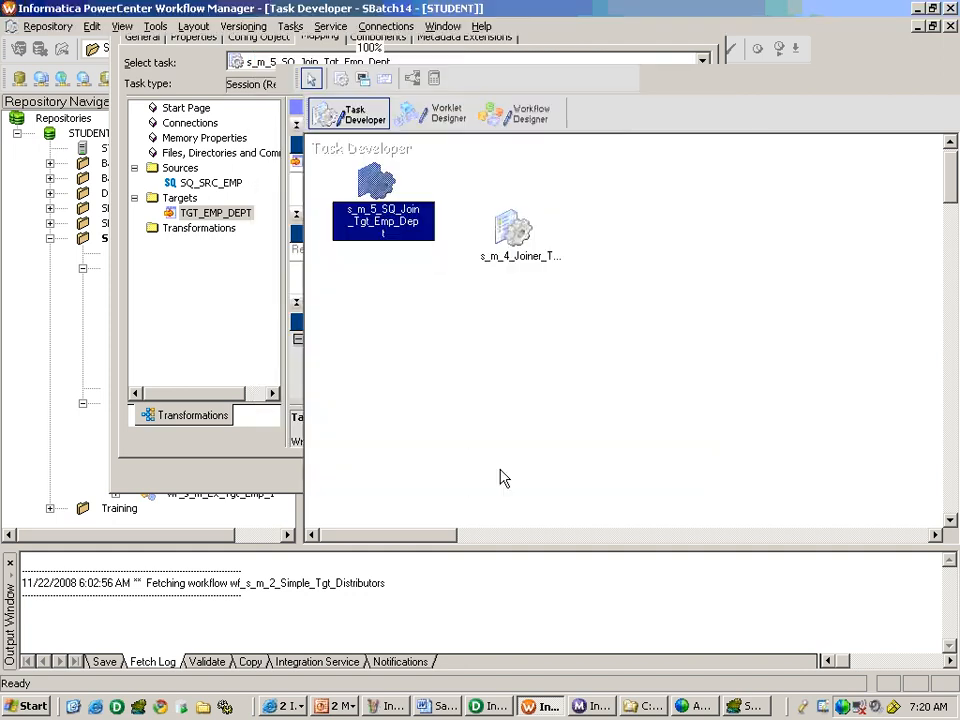
Create workflow wf_s_m_5_SQ_Join_Tgt_Emp_Dept containing session s_m_5_SQ_Join_Tgt_Emp_Dept linked from Start, and save it.
left_click(515, 117)
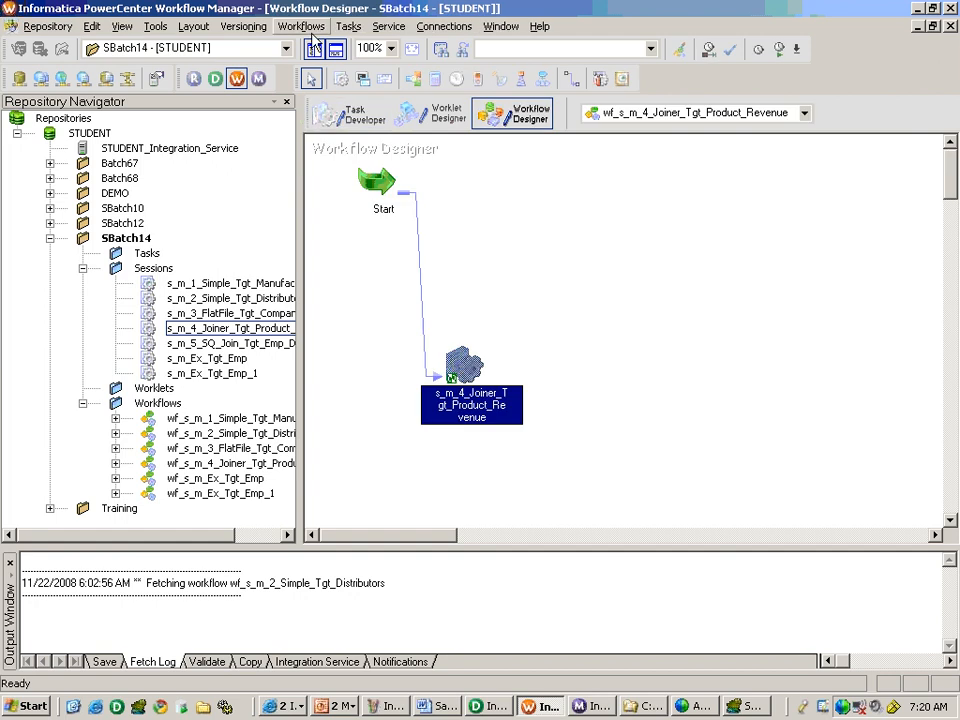
left_click(300, 26)
left_click(330, 88)
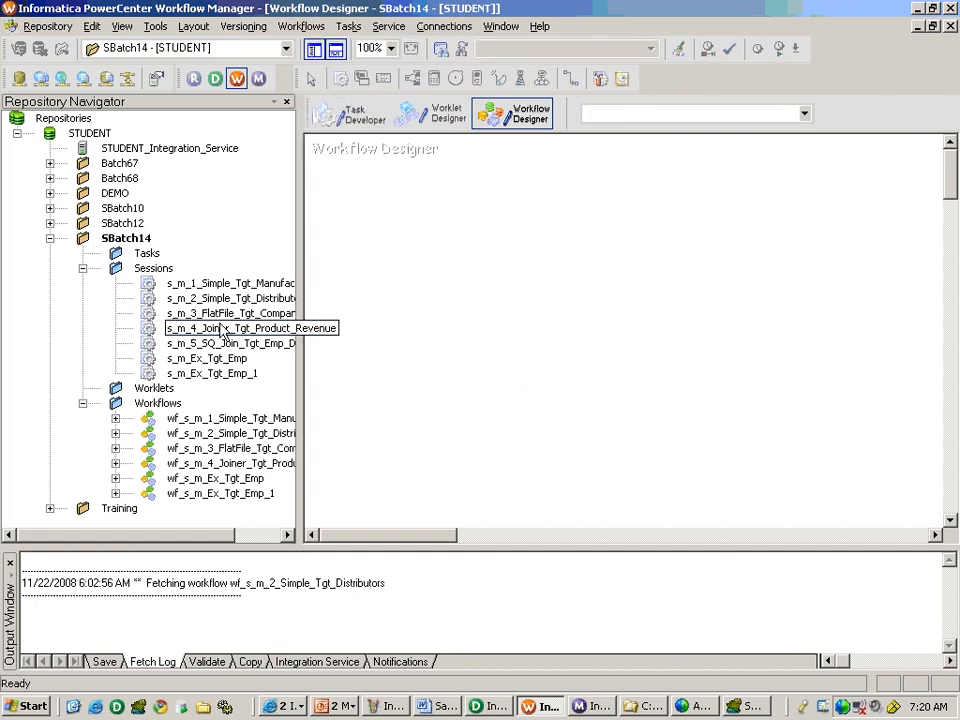
left_click_drag(200, 343, 367, 355)
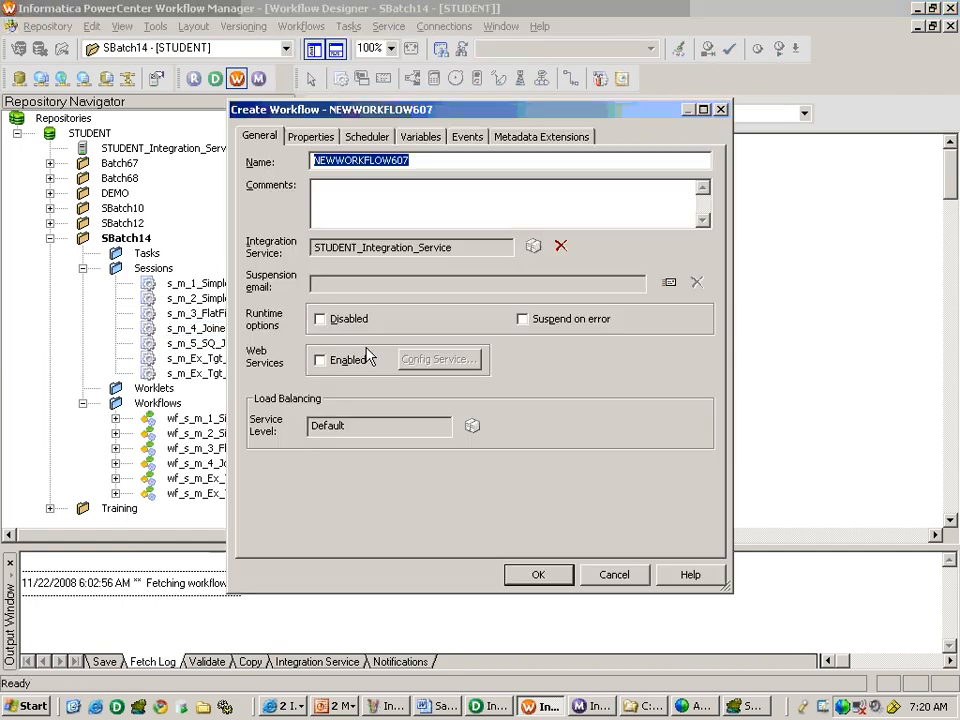
type("wf_s_m_5_SQ_Join_Tgt_Emp_Dept")
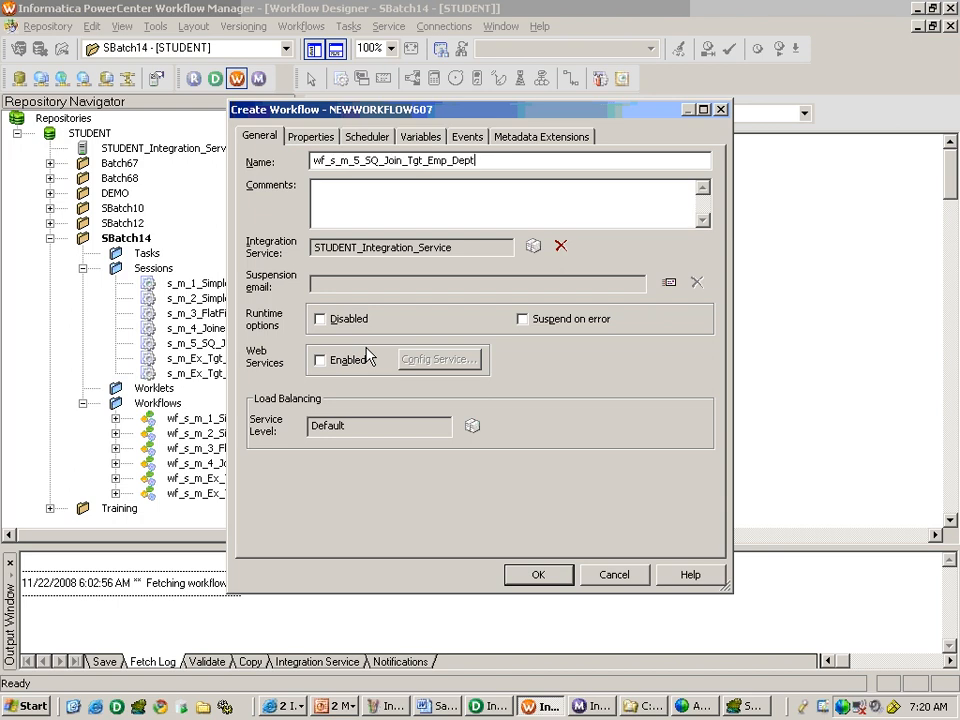
key("Return")
key("ctrl+s")
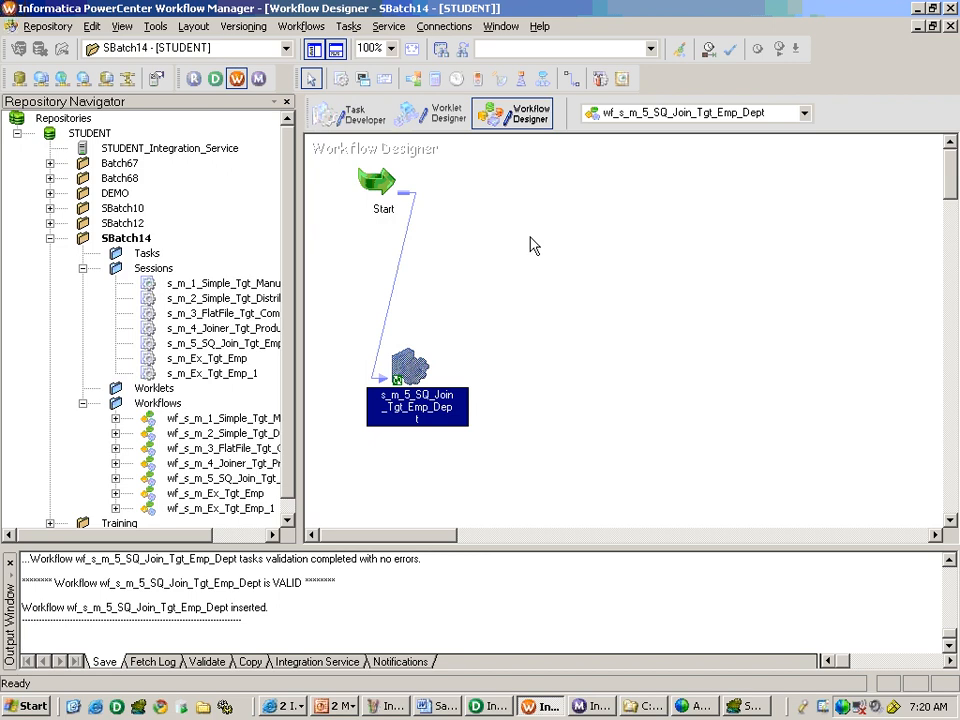
Switch to TOAD and truncate table TGT_EMP_DEPT in the TARGET schema with the Drop storage option.
left_click(744, 707)
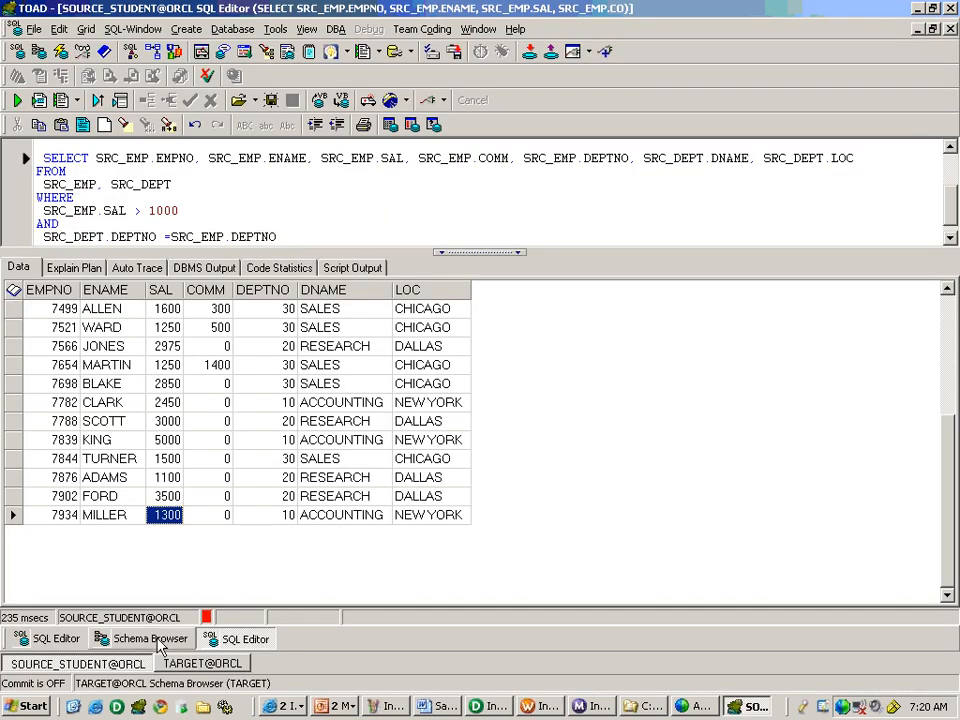
left_click(157, 640)
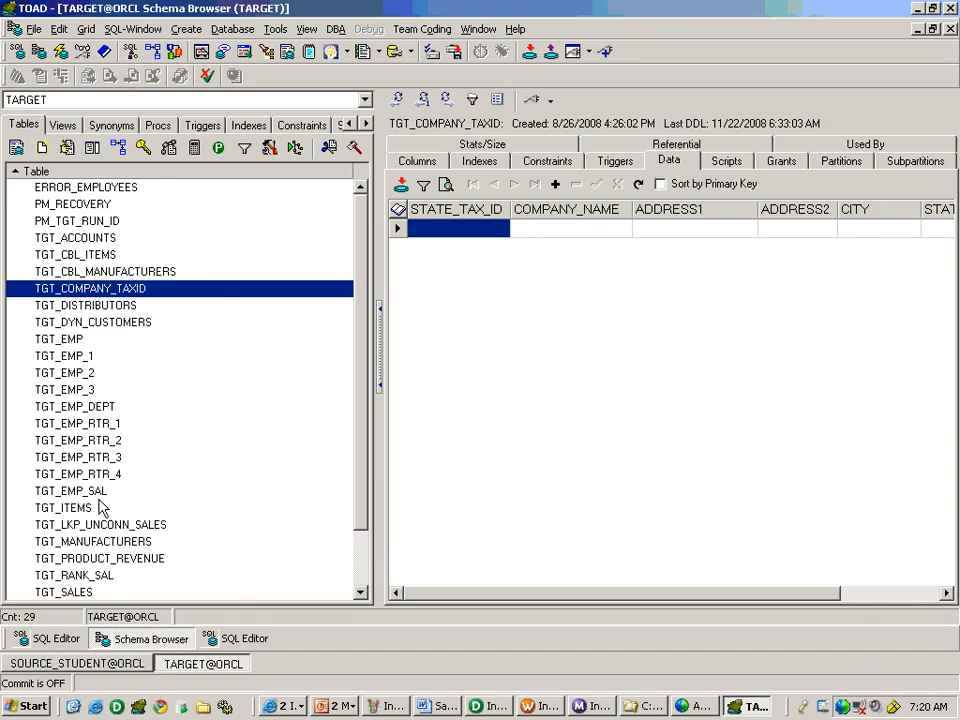
left_click(80, 407)
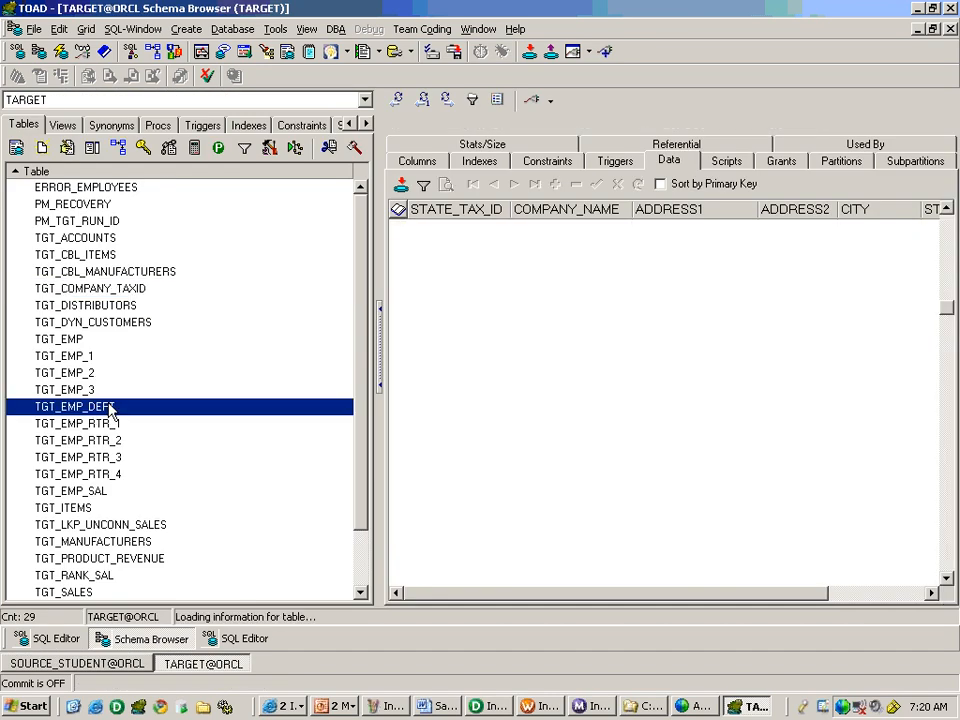
left_click(368, 148)
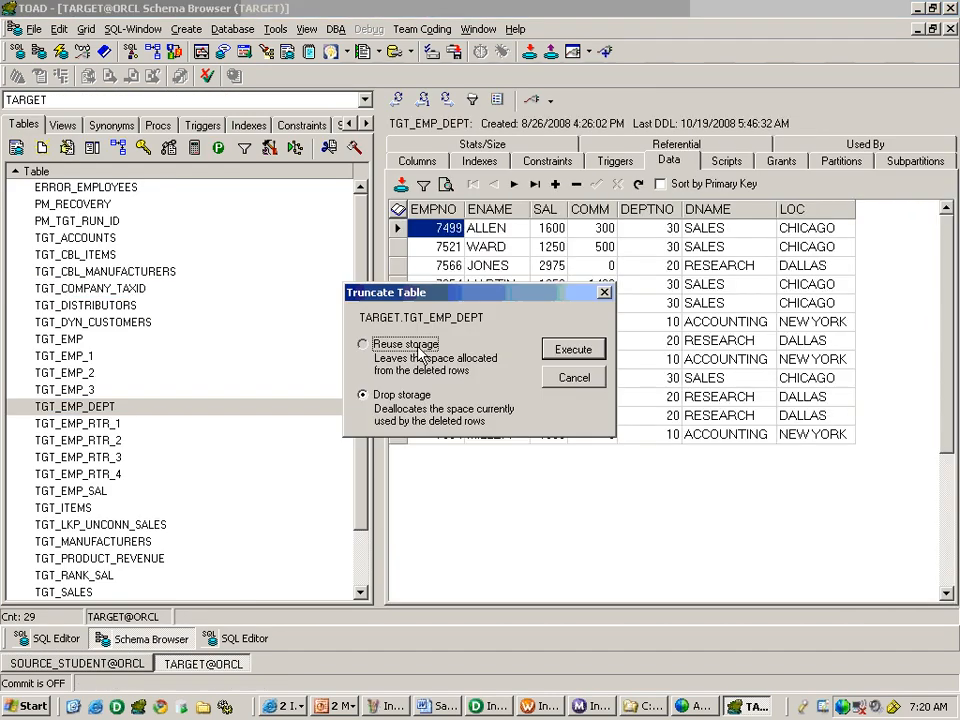
left_click(358, 399)
left_click(585, 355)
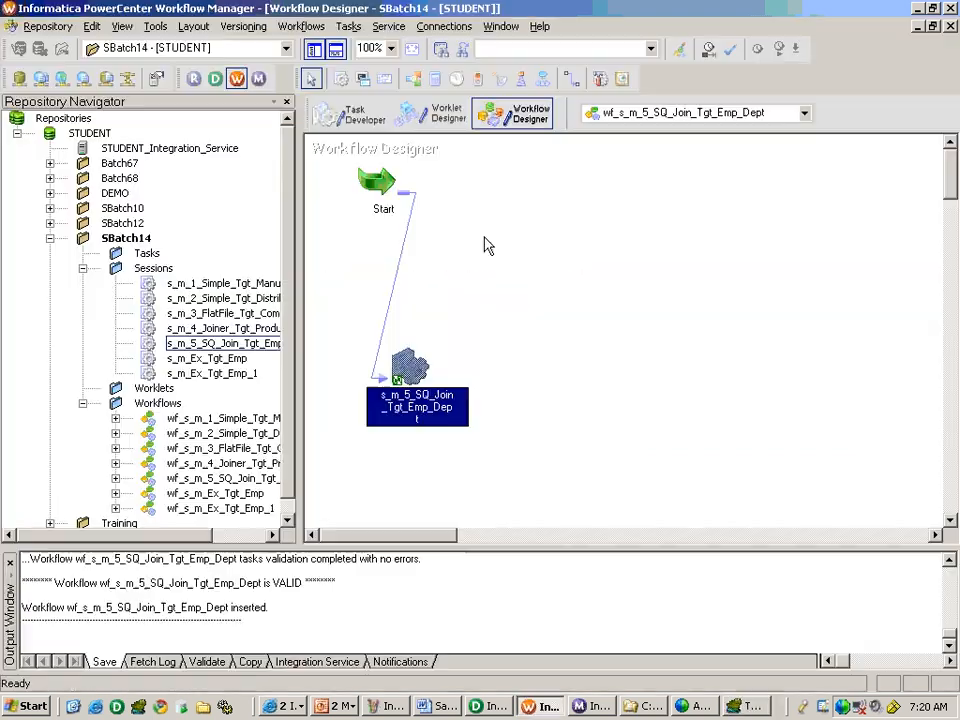
Return to Workflow Manager, start workflow wf_s_m_5_SQ_Join_Tgt_Emp_Dept, and switch back to the TGT_EMP_DEPT data in TOAD.
right_click(486, 245)
left_click(560, 425)
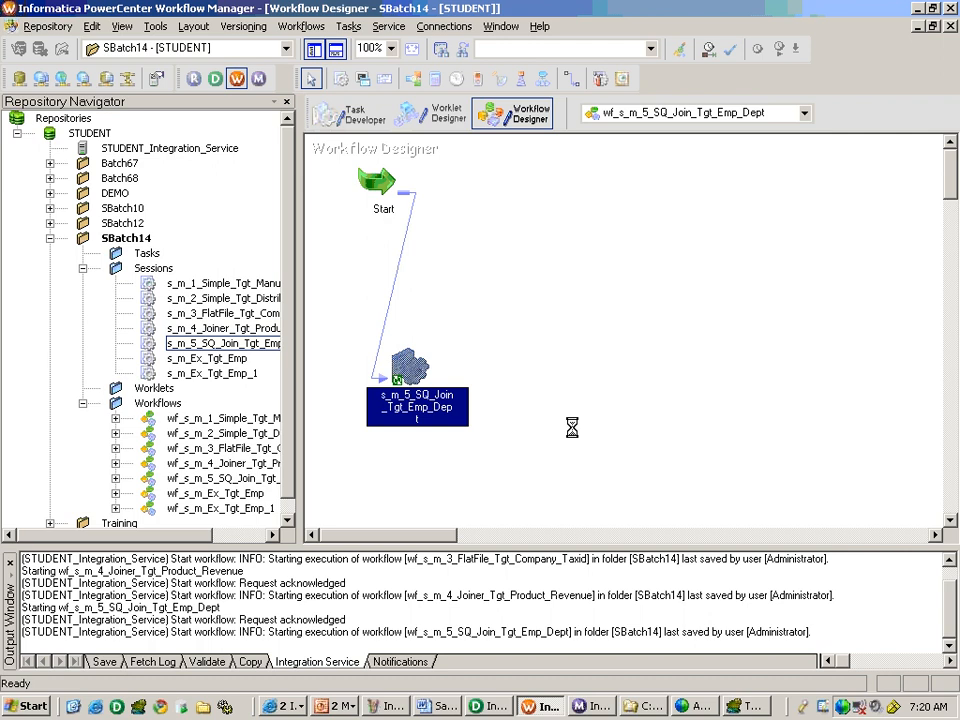
left_click(748, 707)
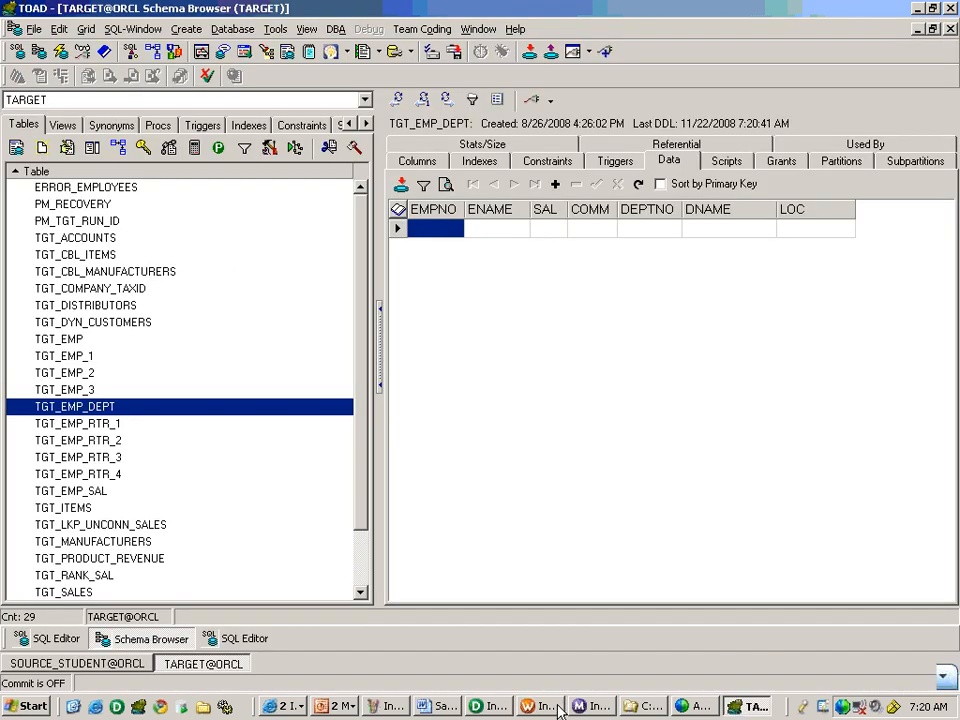
Check the run status of wf_s_m_5_SQ_Join_Tgt_Emp_Dept in Workflow Monitor, then return to TOAD and refresh the TGT_EMP_DEPT data.
left_click(592, 707)
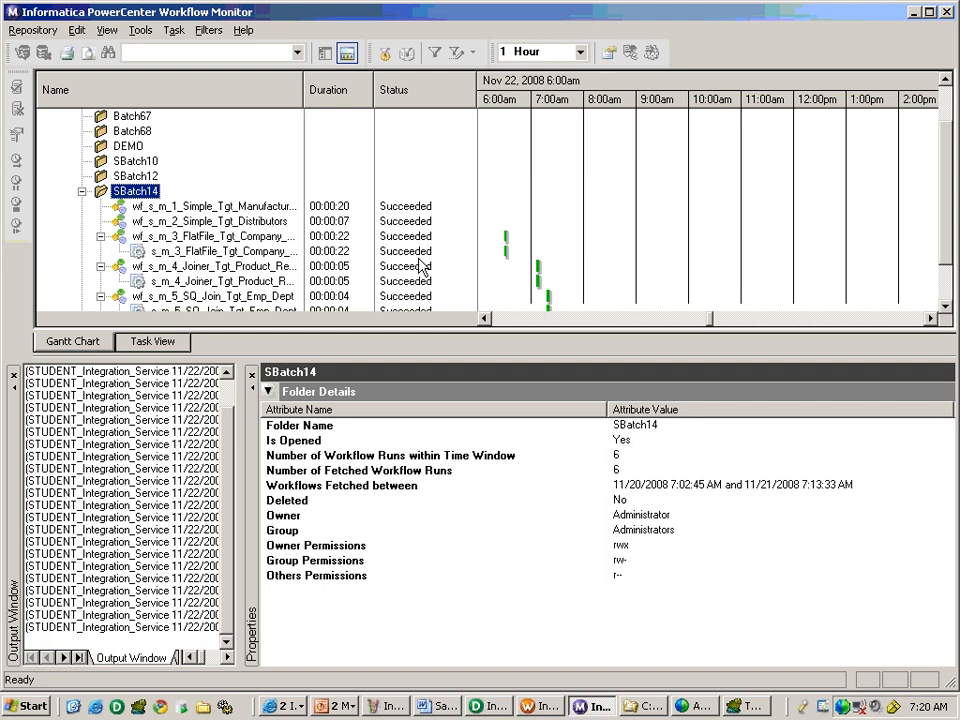
left_click(945, 306)
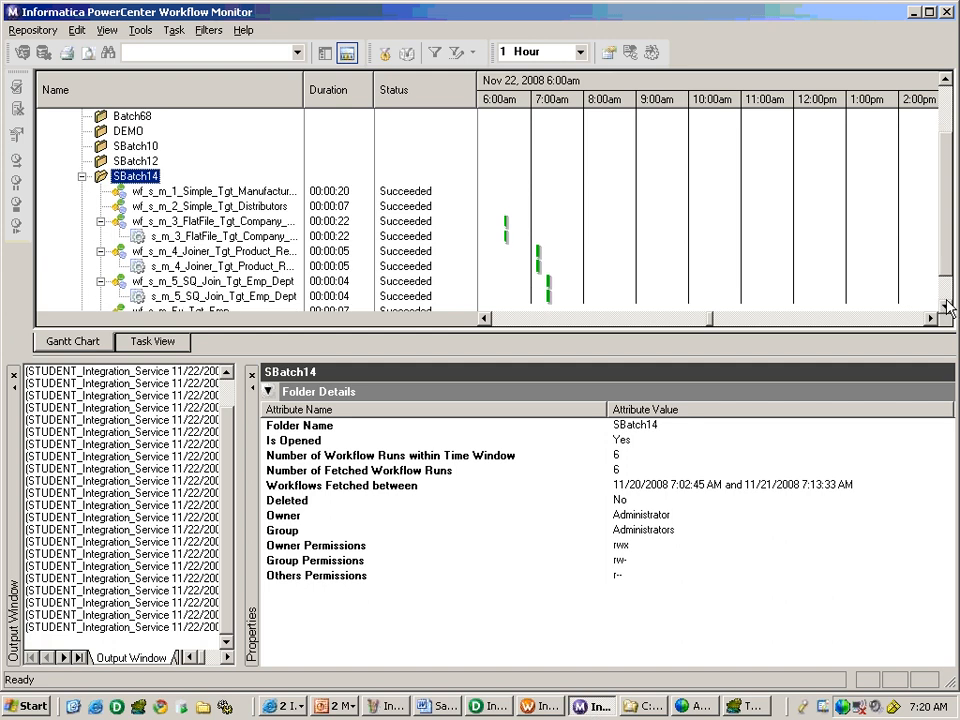
left_click(750, 707)
left_click(638, 184)
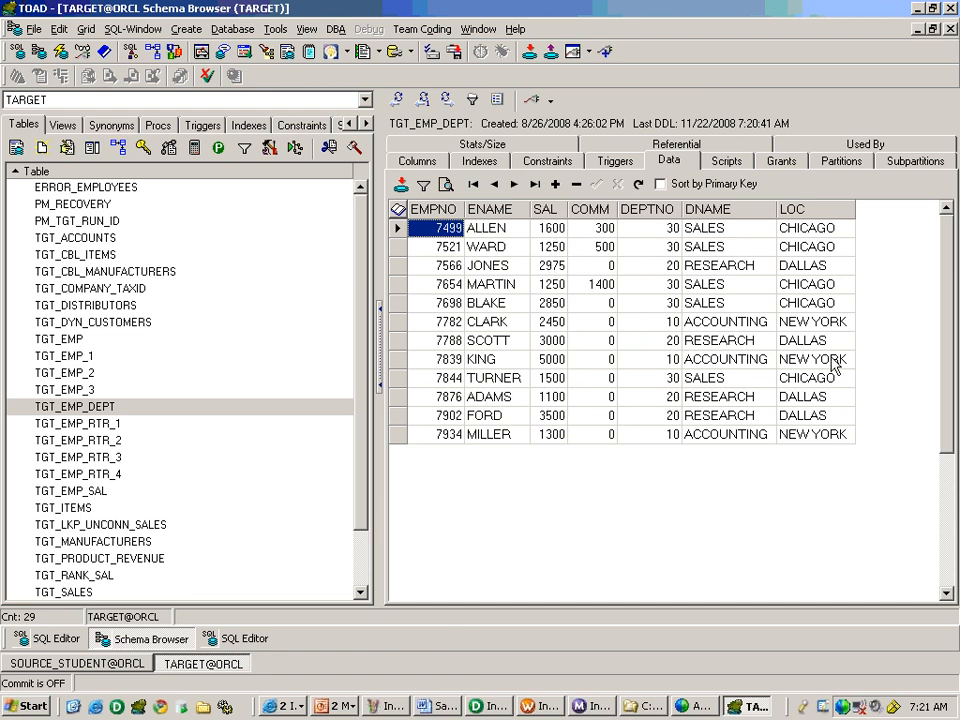
Switch to the Sanza Informatica V4.ppt slide show in PowerPoint, end the show, and display slide 166, Source Qualifier - Join.
left_click(335, 705)
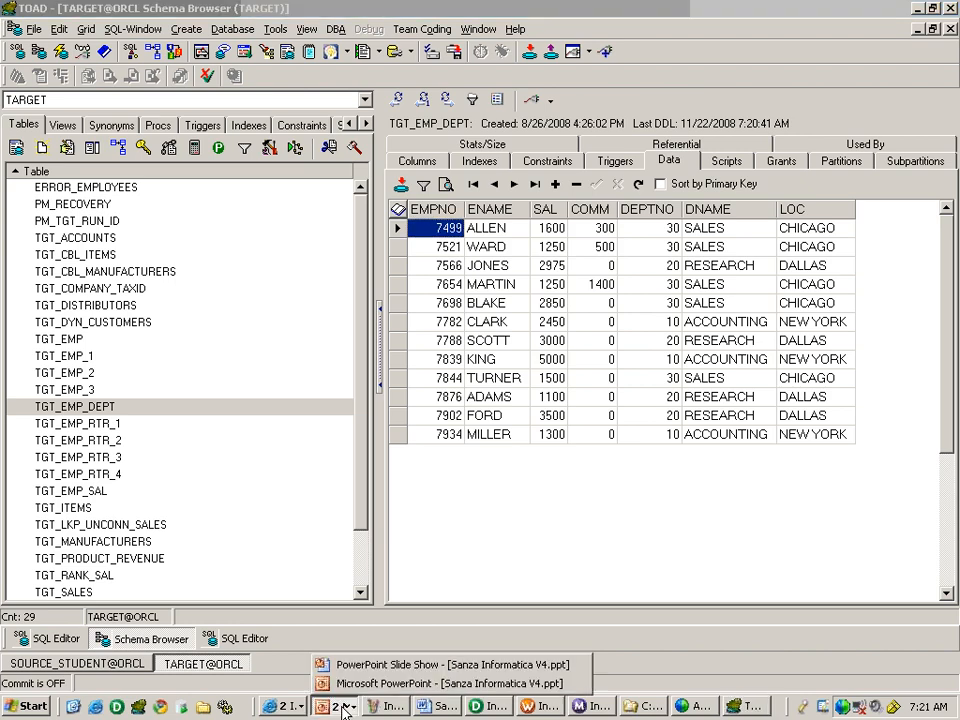
left_click(400, 668)
left_click(600, 511)
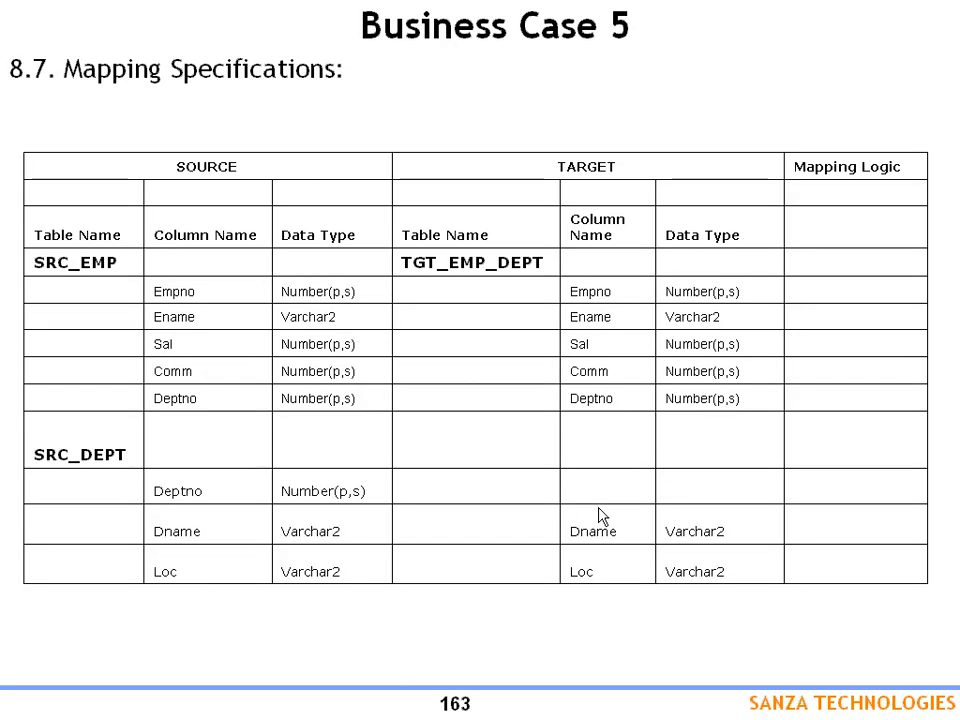
key("Escape")
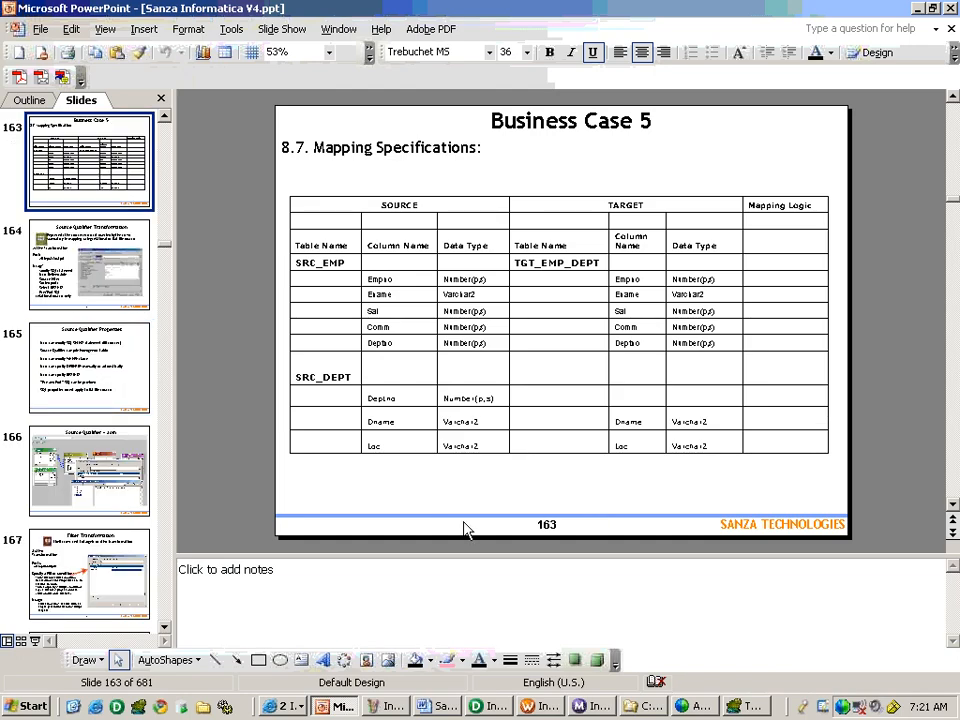
left_click(88, 370)
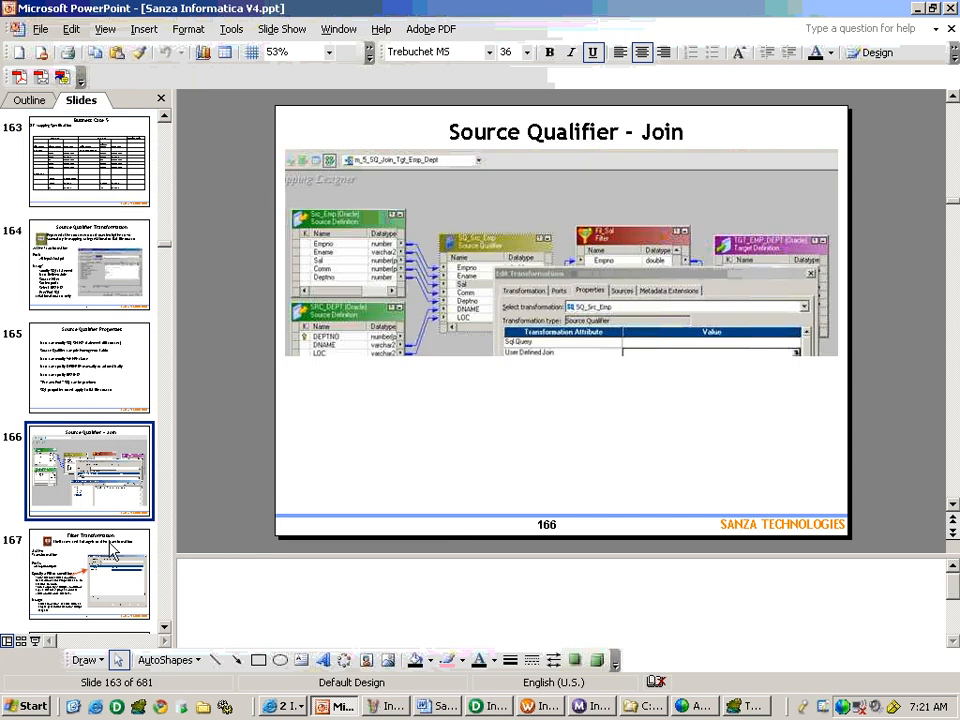